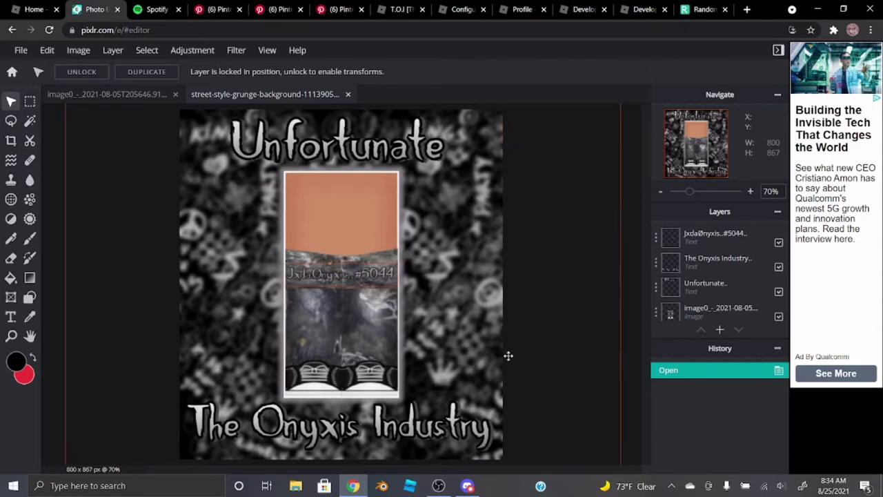
- Switch to Pinterest and look through the clothing pins on the Stuff board
{"action": "left_click", "coordinate": [217, 9]}
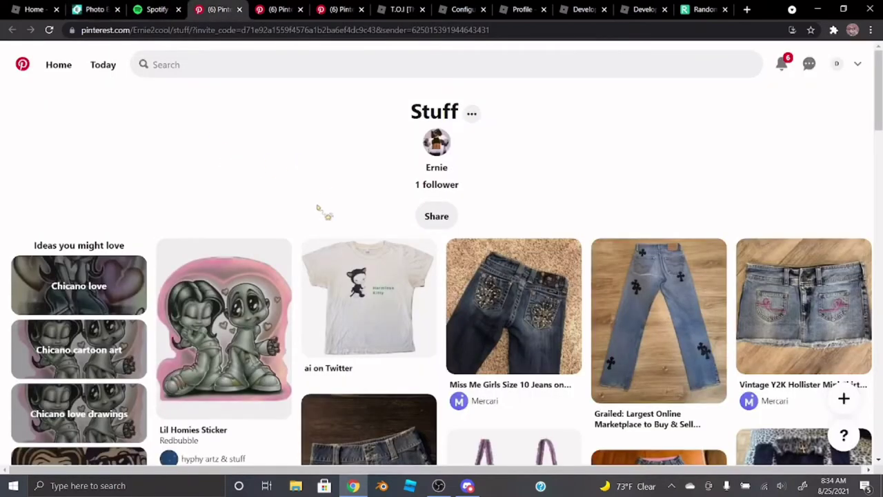
{"action": "scroll", "coordinate": [243, 134], "scroll_direction": "down", "scroll_amount": 2}
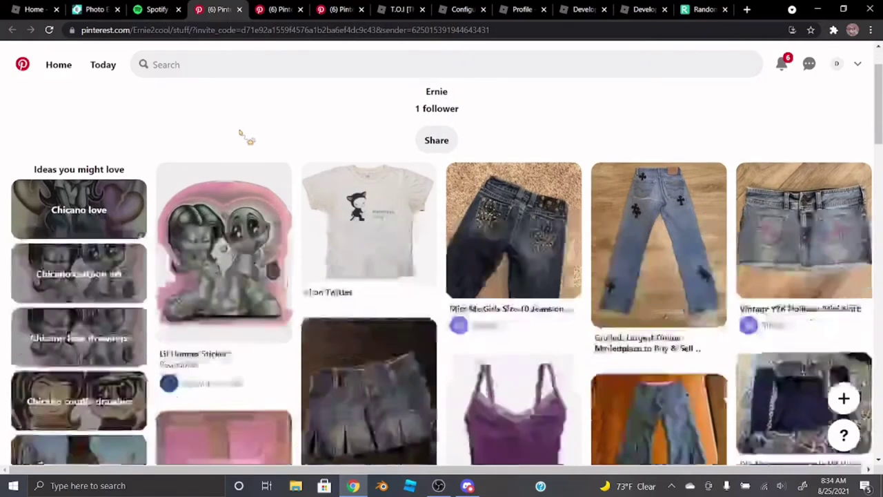
{"action": "scroll", "coordinate": [772, 200], "scroll_direction": "down", "scroll_amount": 3}
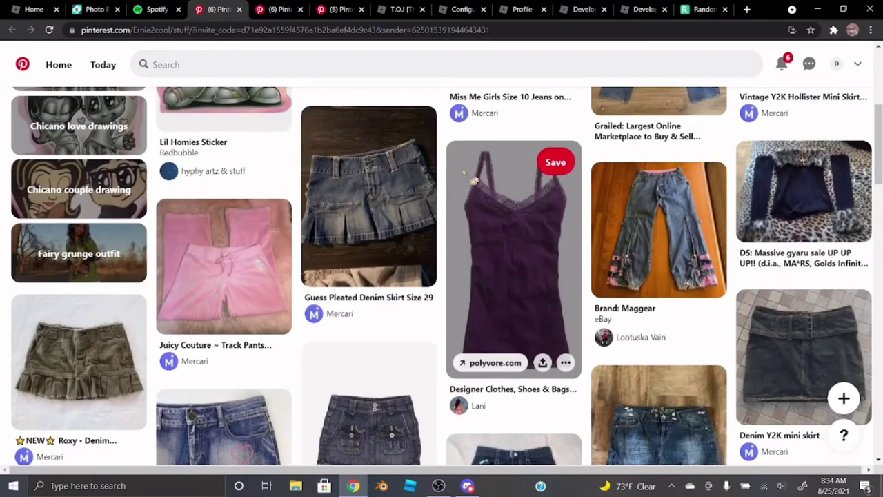
{"action": "scroll", "coordinate": [298, 231], "scroll_direction": "down", "scroll_amount": 2}
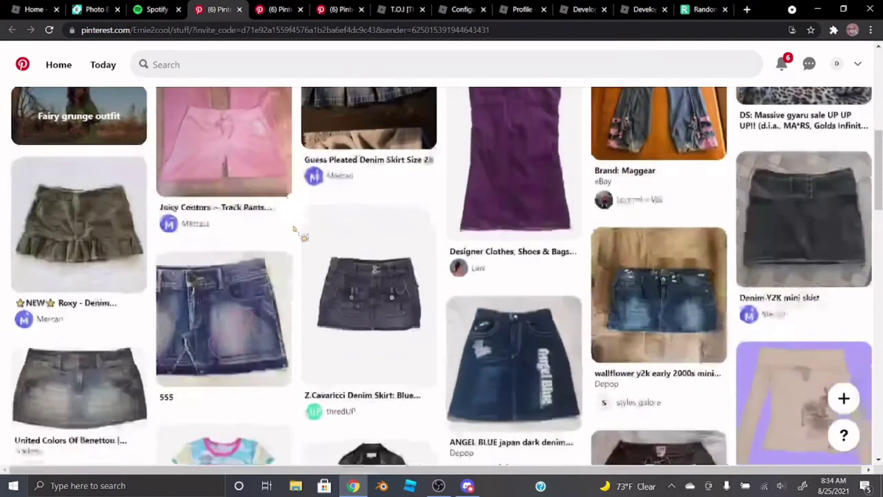
{"action": "scroll", "coordinate": [297, 234], "scroll_direction": "down", "scroll_amount": 4}
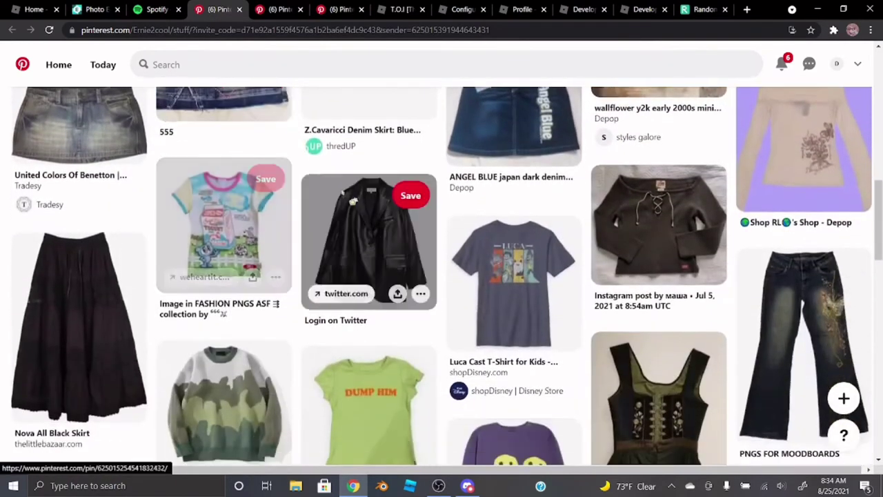
{"action": "scroll", "coordinate": [316, 227], "scroll_direction": "down", "scroll_amount": 4}
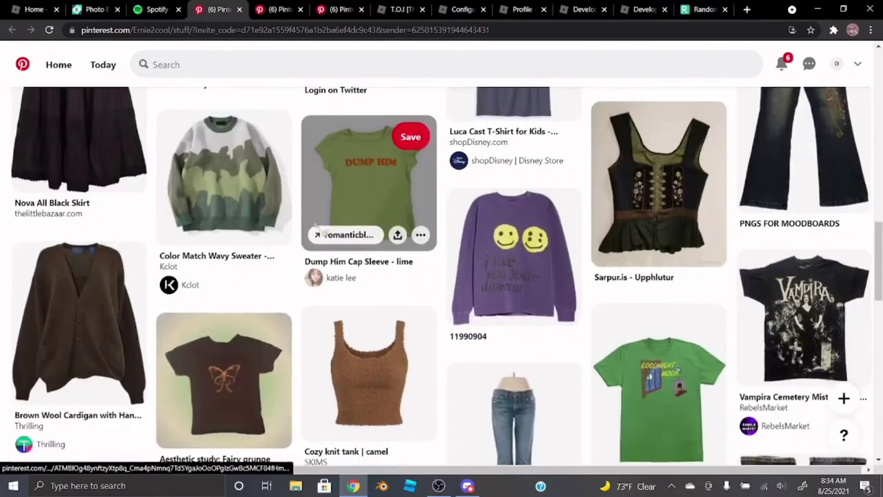
- Examine the Abbey Dawn graphic jeans pin
{"action": "left_click", "coordinate": [276, 10]}
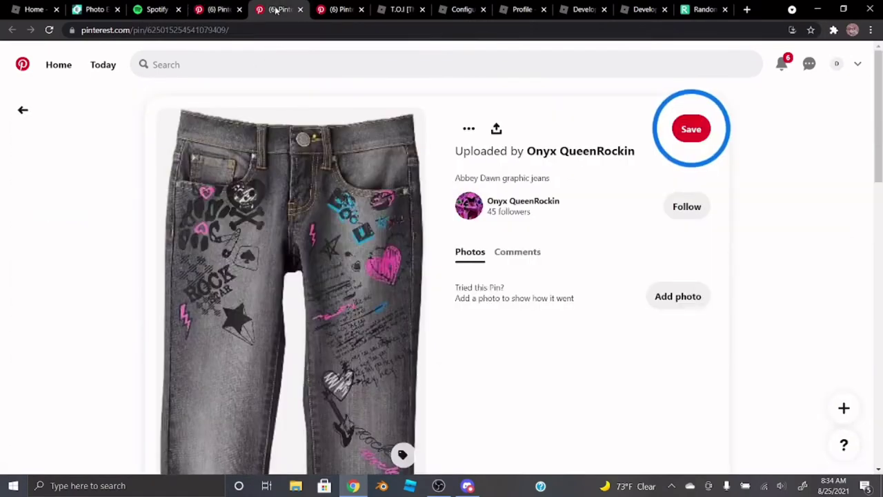
{"action": "scroll", "coordinate": [295, 305], "scroll_direction": "down", "scroll_amount": 1}
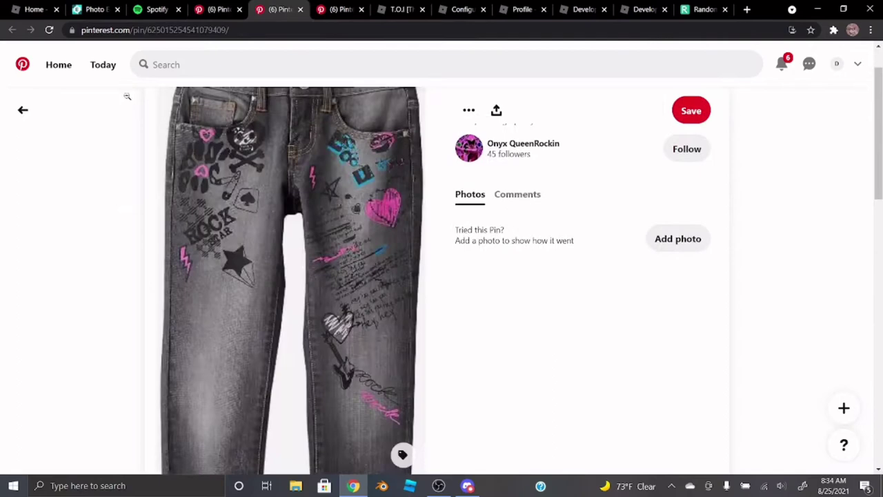
{"action": "left_click", "coordinate": [87, 10]}
{"action": "left_click", "coordinate": [276, 9]}
{"action": "scroll", "coordinate": [302, 269], "scroll_direction": "down", "scroll_amount": 5}
{"action": "scroll", "coordinate": [300, 276], "scroll_direction": "up", "scroll_amount": 5}
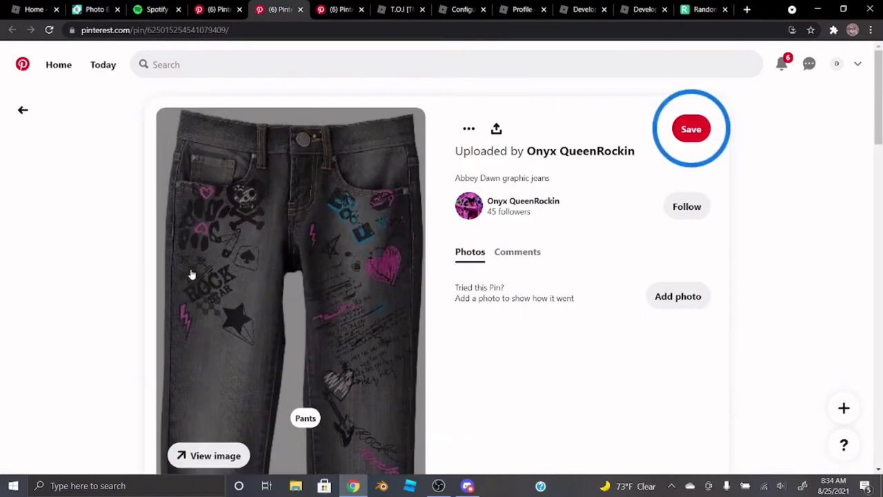
- Close the Abbey Dawn graphic jeans pin and browse the jeans and tops further down the Stuff board
{"action": "key", "text": "ctrl+shift+Tab"}
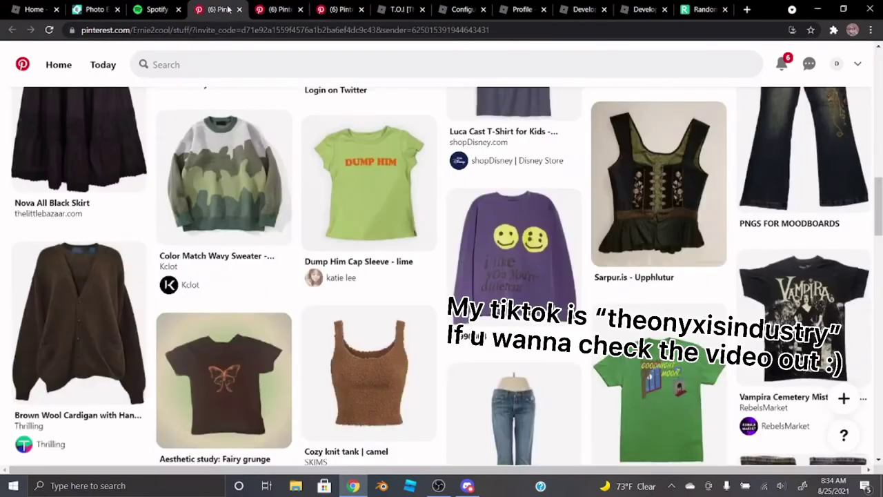
{"action": "left_click", "coordinate": [300, 10]}
{"action": "scroll", "coordinate": [353, 313], "scroll_direction": "down", "scroll_amount": 5}
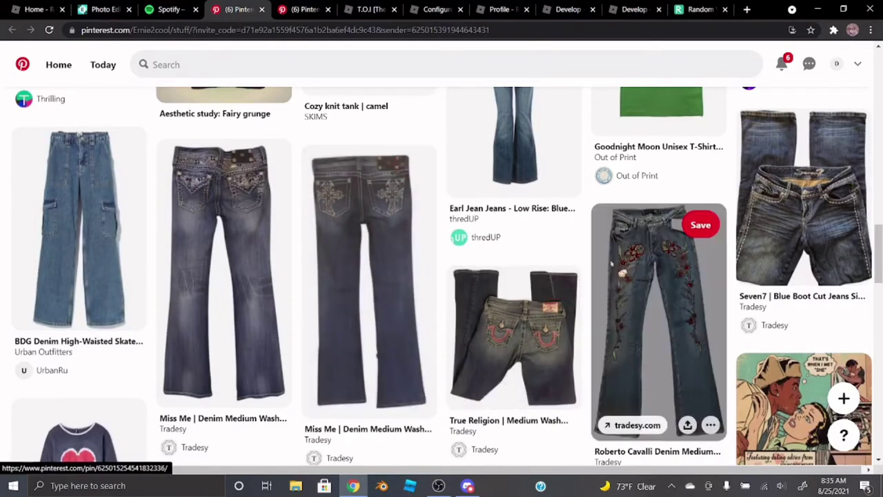
{"action": "scroll", "coordinate": [631, 285], "scroll_direction": "down", "scroll_amount": 4}
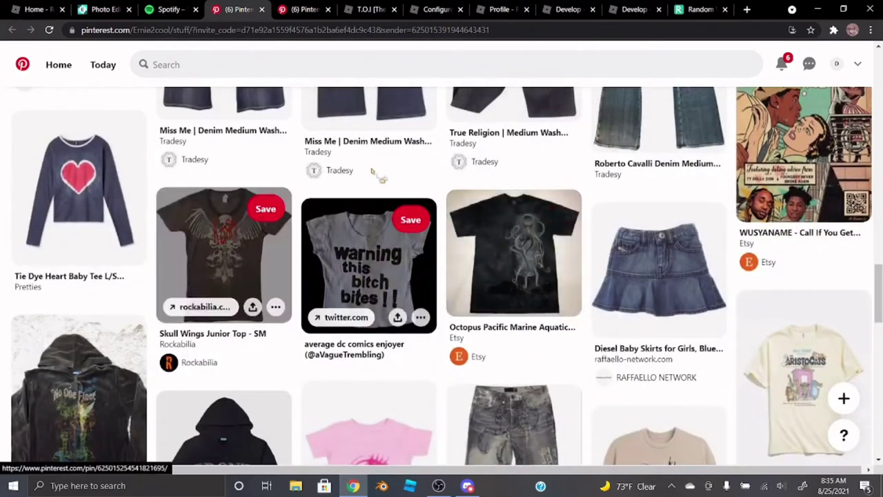
- Examine the Miss Me boot cut jeans pin
{"action": "key", "text": "ctrl+Tab"}
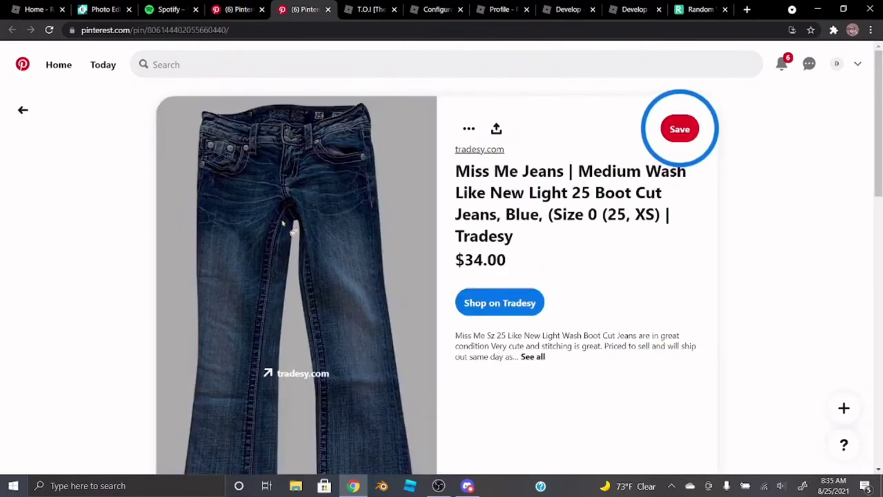
{"action": "scroll", "coordinate": [322, 266], "scroll_direction": "down", "scroll_amount": 1}
{"action": "scroll", "coordinate": [321, 265], "scroll_direction": "up", "scroll_amount": 1}
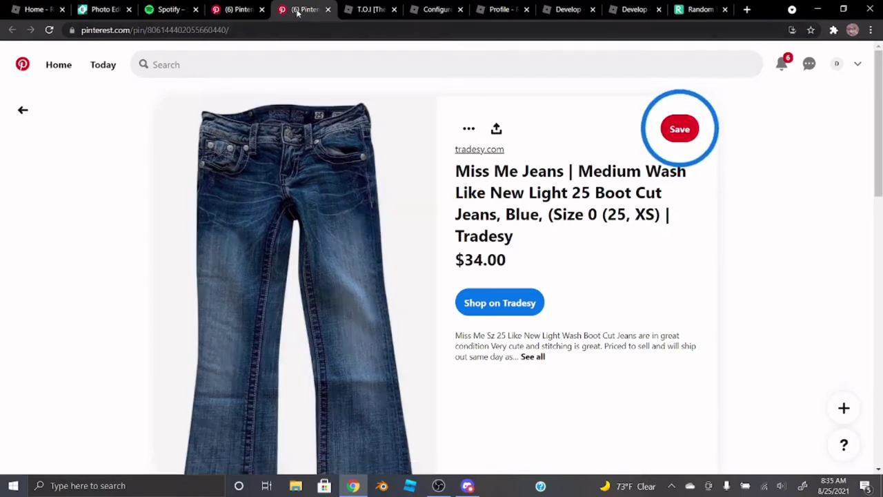
- Place the Miss Me jeans page beside the Pixlr editor's and show the clothing template image in Pixlr
{"action": "left_click_drag", "start_coordinate": [301, 9], "coordinate": [167, 11]}
{"action": "left_click", "coordinate": [113, 12]}
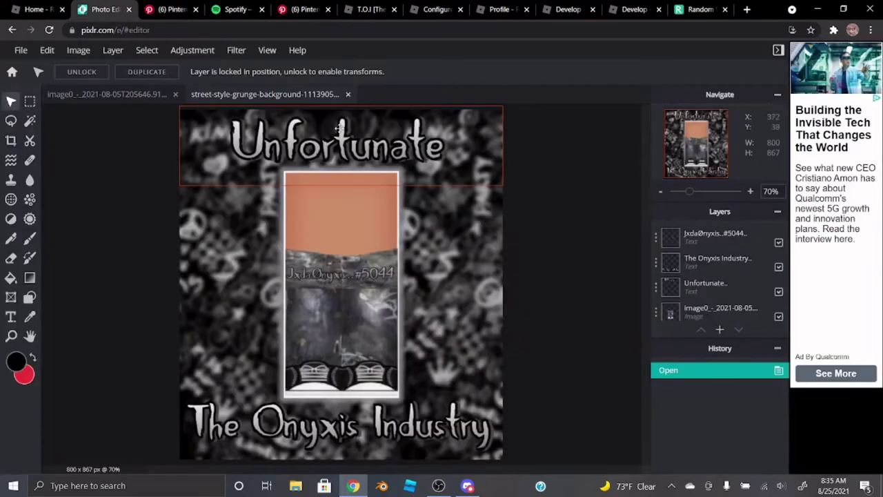
{"action": "left_click", "coordinate": [136, 95]}
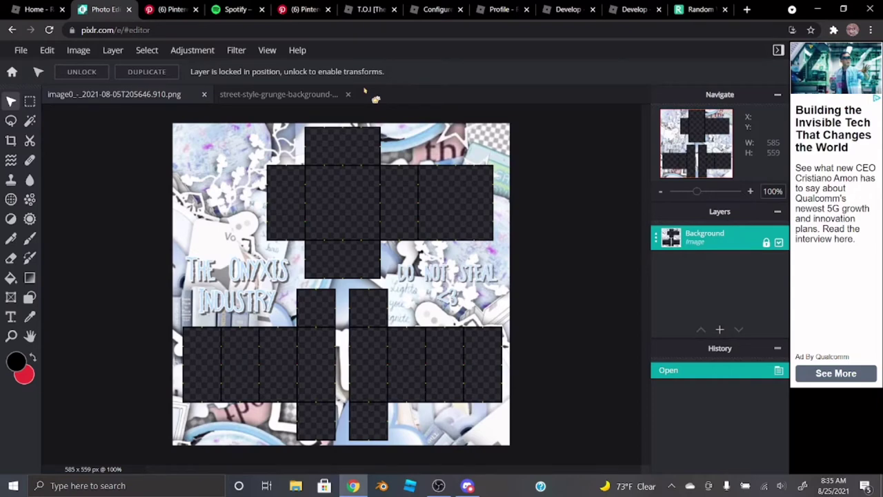
- Copy the Miss Me jeans picture from its Pinterest pin
{"action": "left_click", "coordinate": [169, 10]}
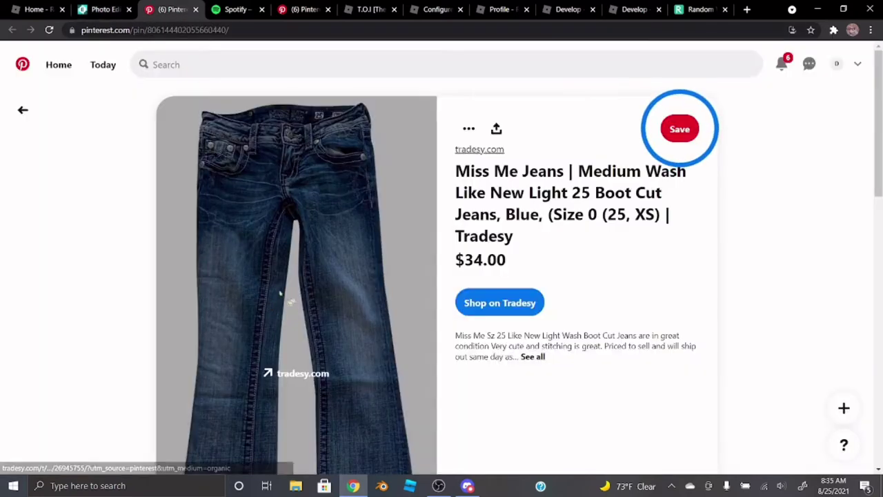
{"action": "right_click", "coordinate": [302, 277]}
{"action": "left_click", "coordinate": [335, 415]}
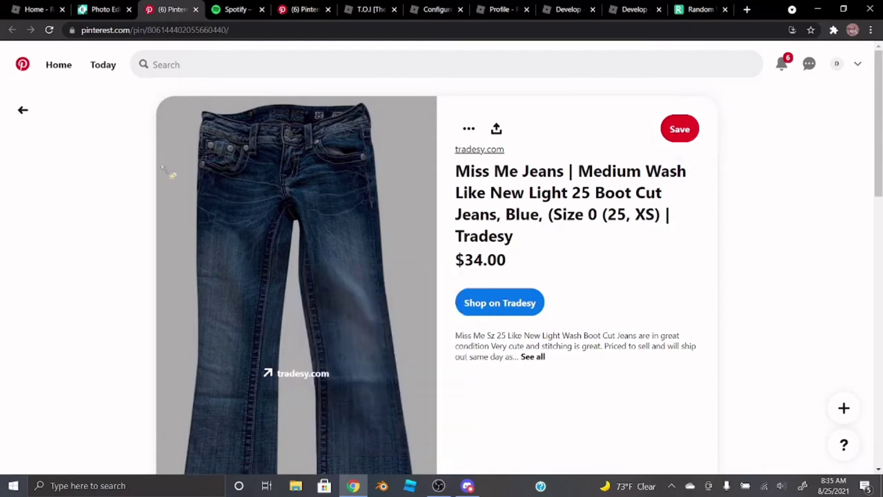
- Switch to Pixlr and add the jeans picture as a new image layer above the clothing template
{"action": "left_click", "coordinate": [103, 9]}
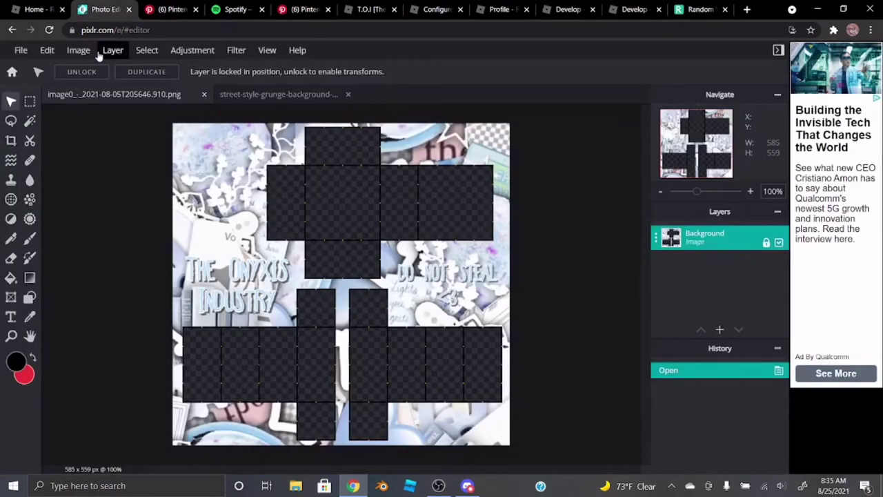
{"action": "left_click", "coordinate": [112, 51]}
{"action": "left_click", "coordinate": [136, 132]}
{"action": "key", "text": "ctrl+v"}
{"action": "key", "text": "Return"}
- Scale the jeans layer to about 471 by 926 px and place it over the torso panels at about X 52, Y 78
{"action": "scroll", "coordinate": [386, 290], "scroll_direction": "down", "scroll_amount": 3}
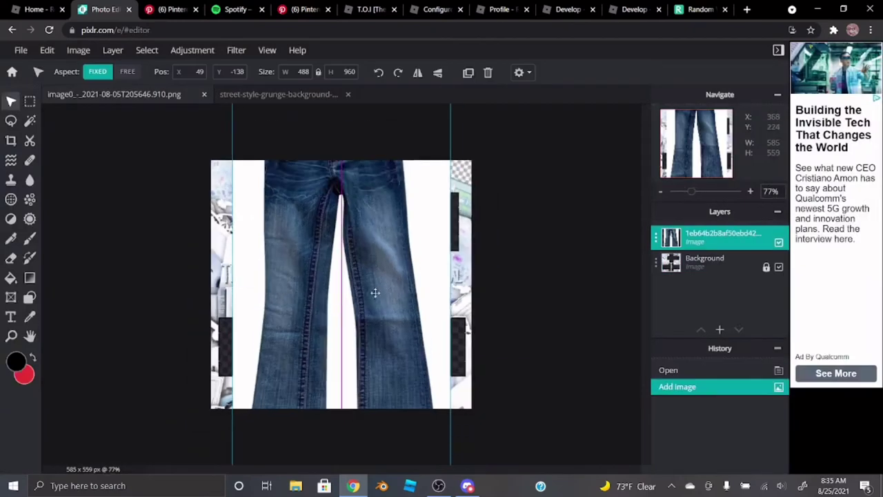
{"action": "left_click_drag", "start_coordinate": [450, 151], "coordinate": [422, 205]}
{"action": "left_click_drag", "start_coordinate": [400, 276], "coordinate": [437, 247]}
{"action": "scroll", "coordinate": [388, 198], "scroll_direction": "up", "scroll_amount": 4}
{"action": "left_click_drag", "start_coordinate": [388, 198], "coordinate": [361, 241]}
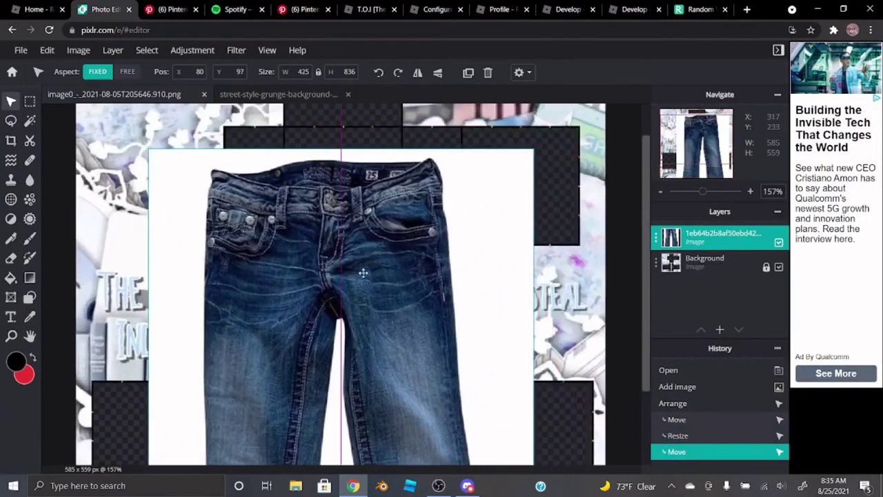
{"action": "left_click_drag", "start_coordinate": [132, 118], "coordinate": [79, 104]}
{"action": "left_click_drag", "start_coordinate": [228, 221], "coordinate": [292, 183]}
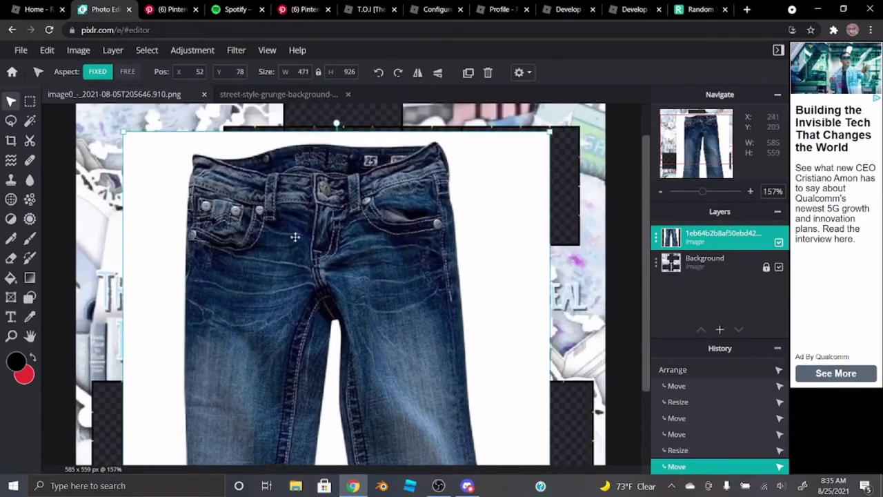
- Mask out the white background around the jeans with the Cutout tool's magic wand in remove mode
{"action": "scroll", "coordinate": [288, 177], "scroll_direction": "up", "scroll_amount": 2}
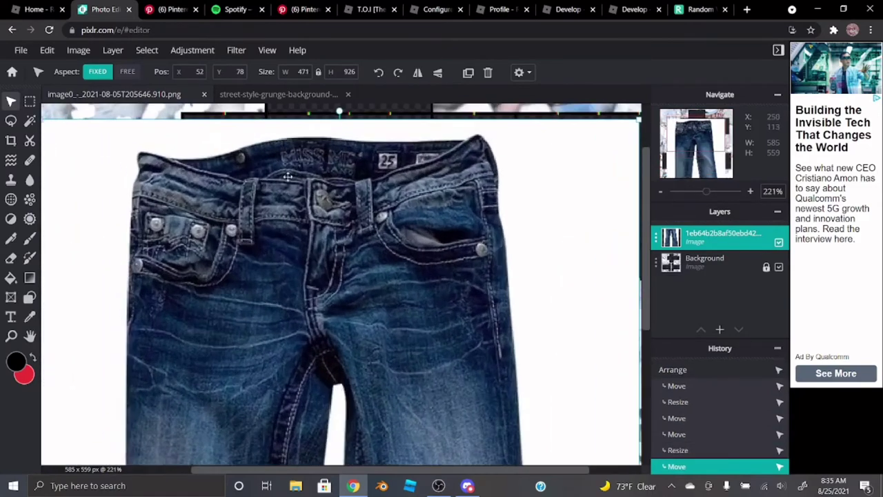
{"action": "left_click", "coordinate": [30, 141]}
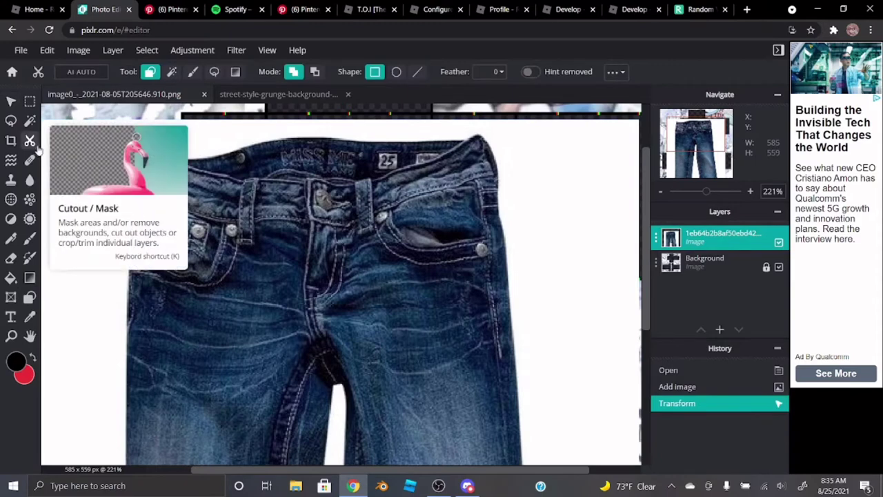
{"action": "left_click", "coordinate": [172, 72]}
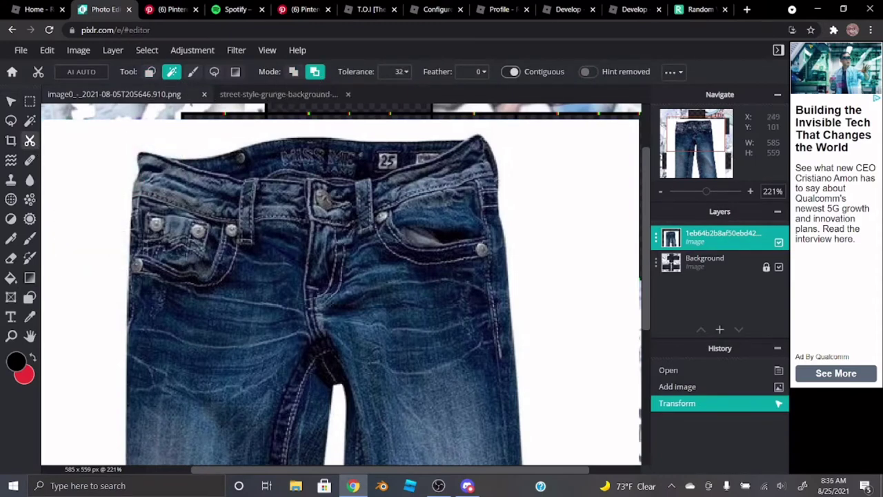
{"action": "left_click", "coordinate": [107, 197]}
{"action": "scroll", "coordinate": [228, 196], "scroll_direction": "down", "scroll_amount": 1}
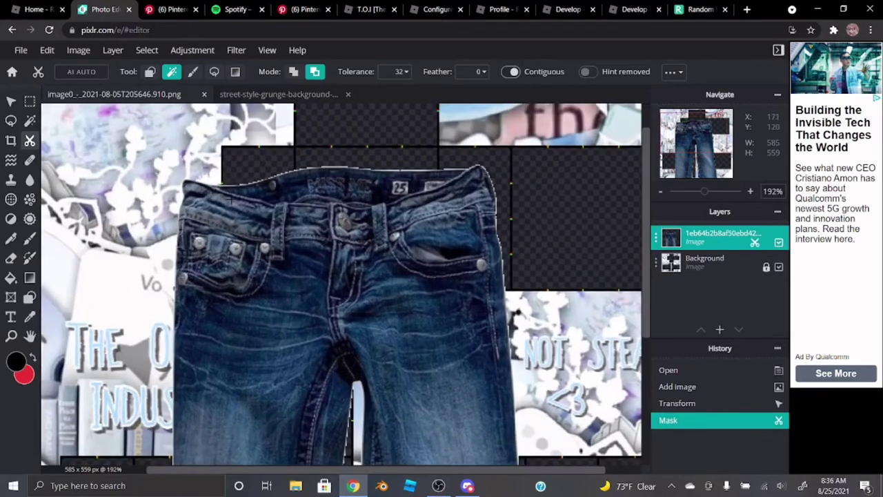
- Cut away the jeans' legs with a rectangular cutout shape, keeping only the waist and hip section
{"action": "scroll", "coordinate": [307, 212], "scroll_direction": "up", "scroll_amount": 2}
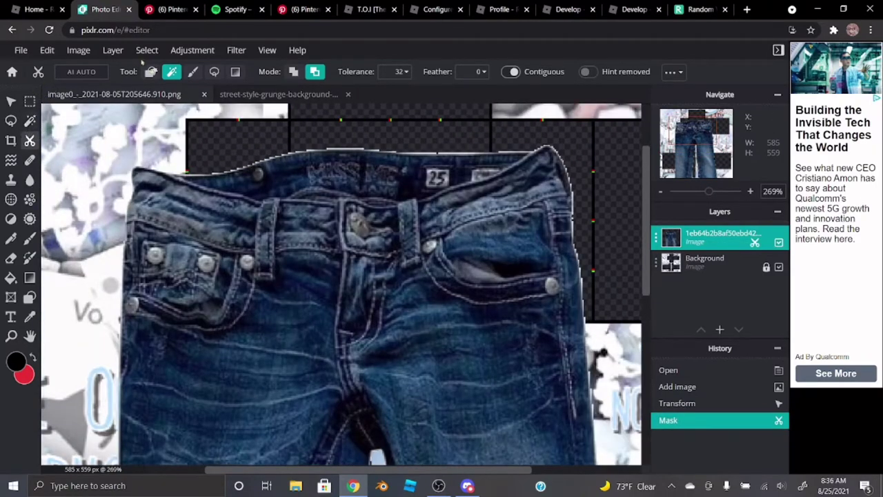
{"action": "left_click", "coordinate": [150, 71]}
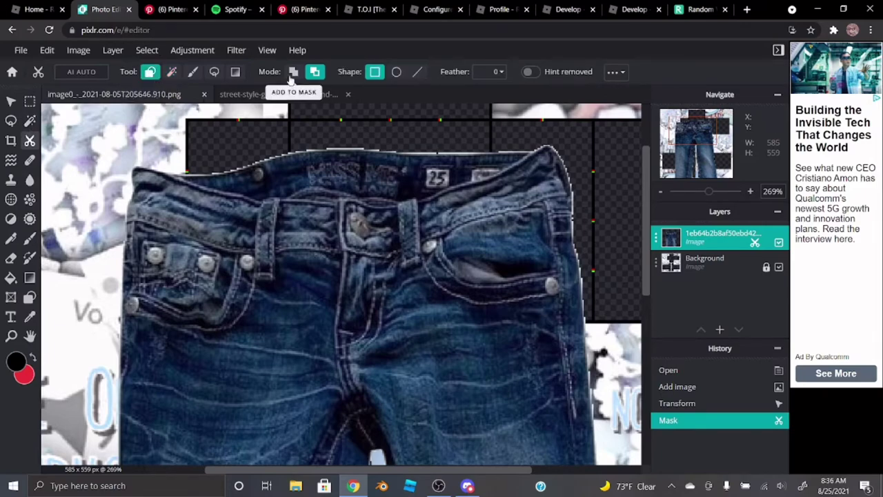
{"action": "scroll", "coordinate": [214, 229], "scroll_direction": "down", "scroll_amount": 5}
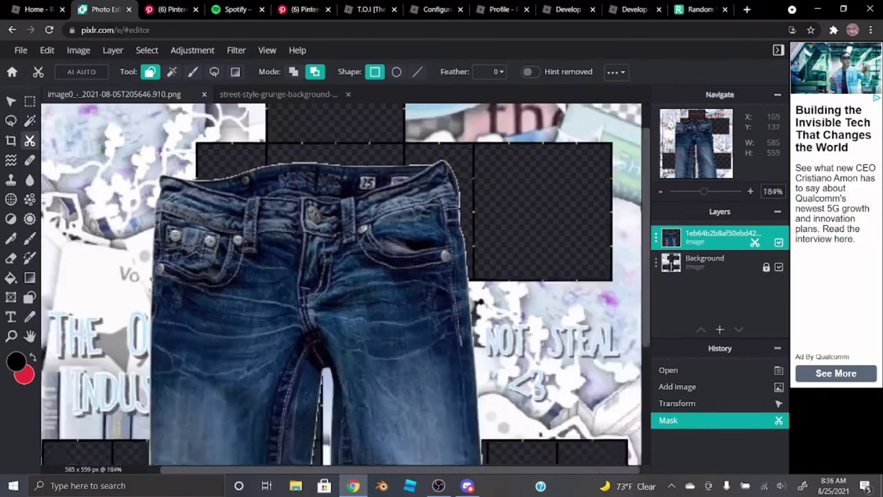
{"action": "scroll", "coordinate": [219, 217], "scroll_direction": "down", "scroll_amount": 3}
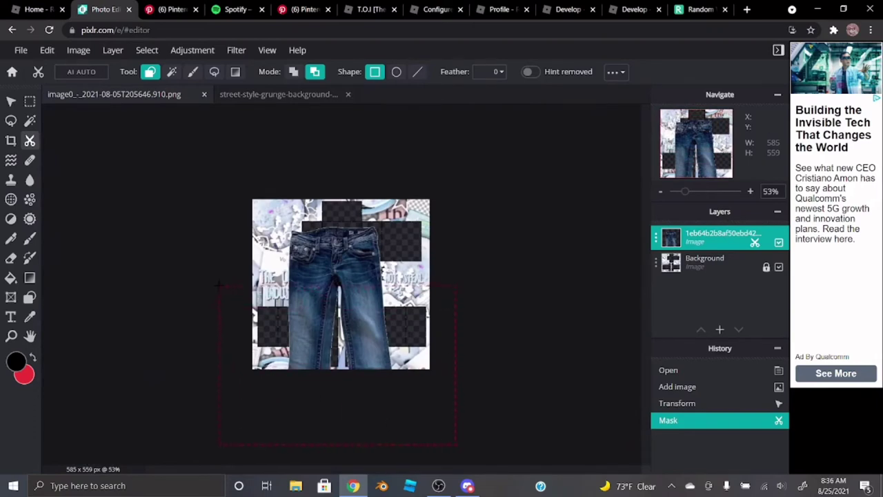
{"action": "left_click_drag", "start_coordinate": [213, 269], "coordinate": [214, 269]}
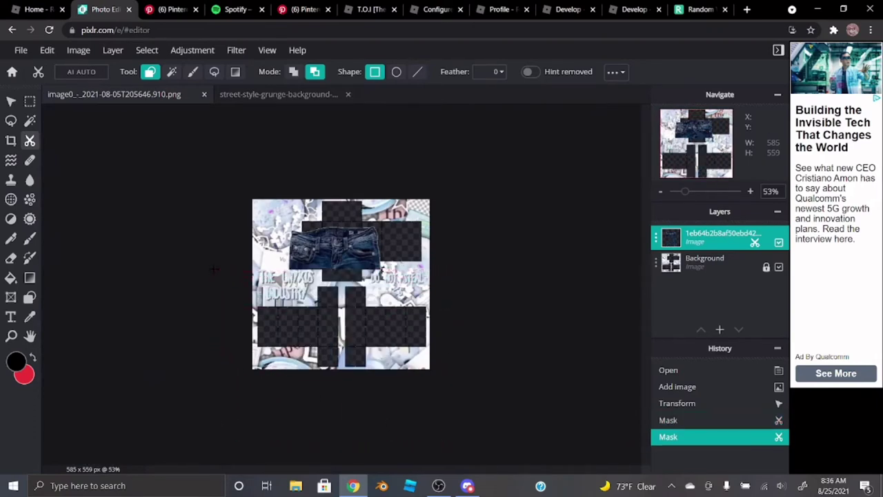
- Trim a further strip off the jeans' lower edge with the rectangular cutout, ending at about Y 213 just below the torso panels
{"action": "scroll", "coordinate": [338, 266], "scroll_direction": "up", "scroll_amount": 8}
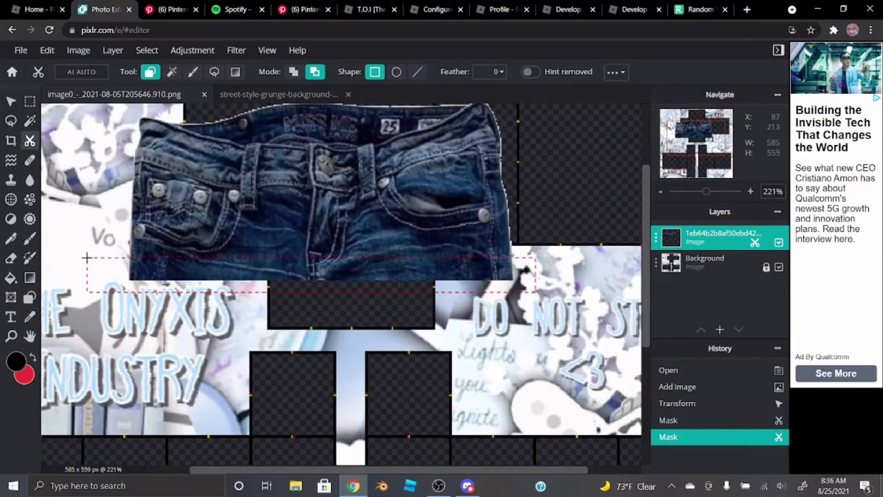
{"action": "left_click_drag", "start_coordinate": [76, 261], "coordinate": [70, 258]}
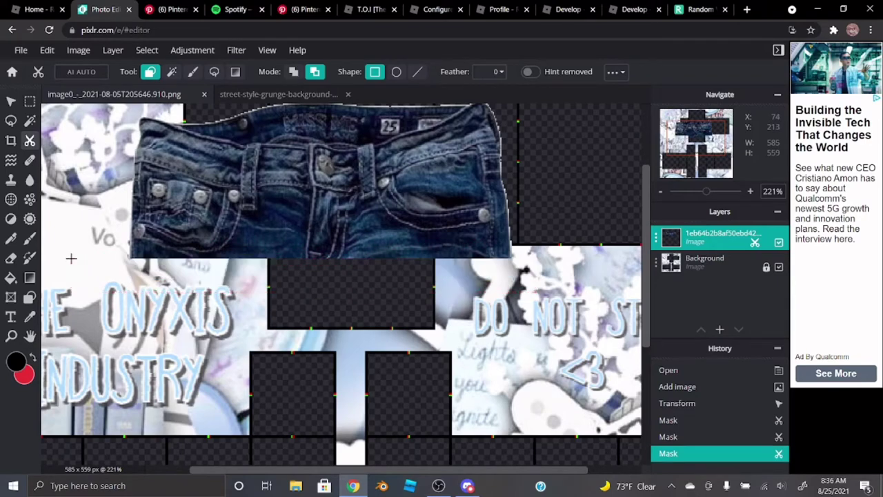
{"action": "scroll", "coordinate": [207, 235], "scroll_direction": "down", "scroll_amount": 2}
{"action": "scroll", "coordinate": [340, 144], "scroll_direction": "up", "scroll_amount": 4}
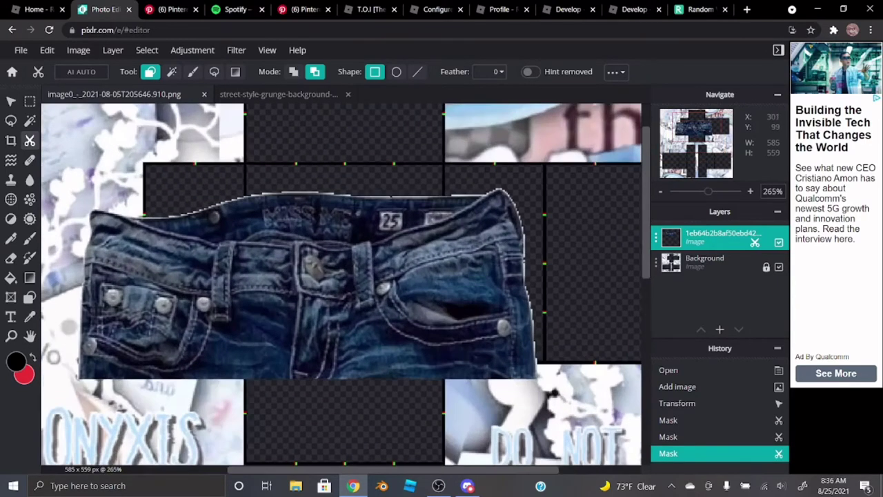
{"action": "scroll", "coordinate": [315, 169], "scroll_direction": "up", "scroll_amount": 2}
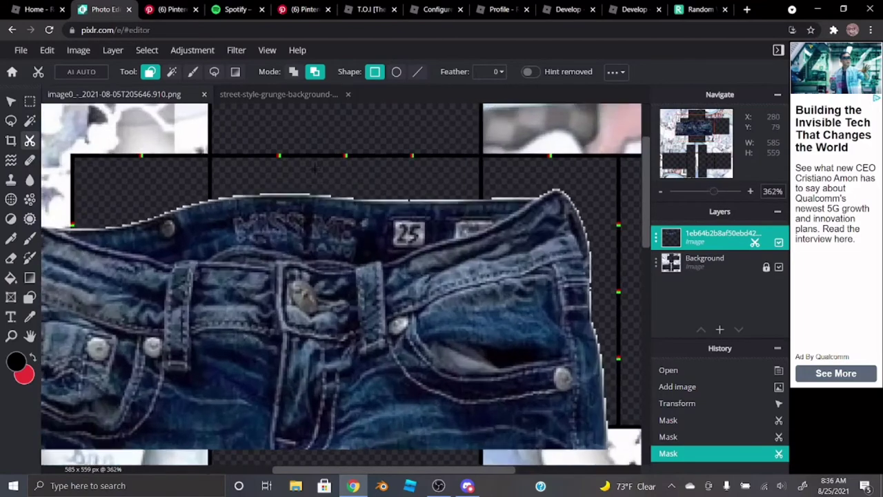
- Erase the jeans' inner back waistband with its logo and size tags using the soft 40 px eraser at 100% opacity
{"action": "scroll", "coordinate": [146, 155], "scroll_direction": "down", "scroll_amount": 3}
{"action": "left_click", "coordinate": [15, 256]}
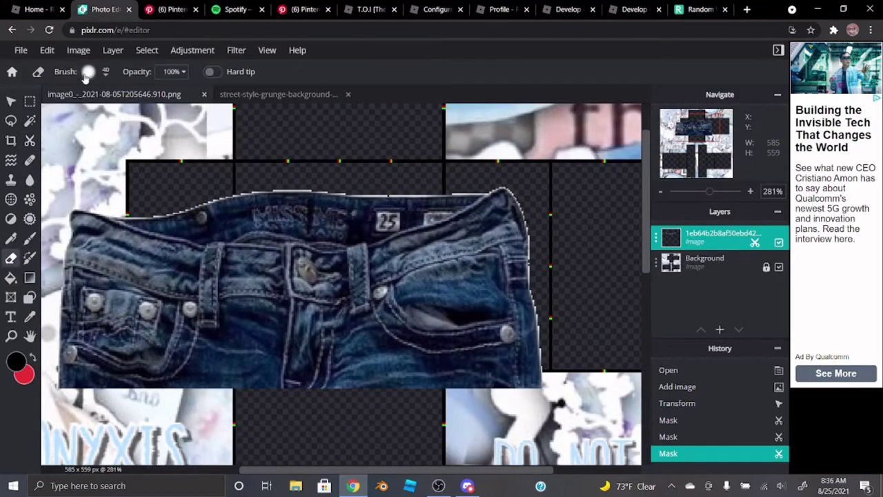
{"action": "scroll", "coordinate": [219, 177], "scroll_direction": "up", "scroll_amount": 5}
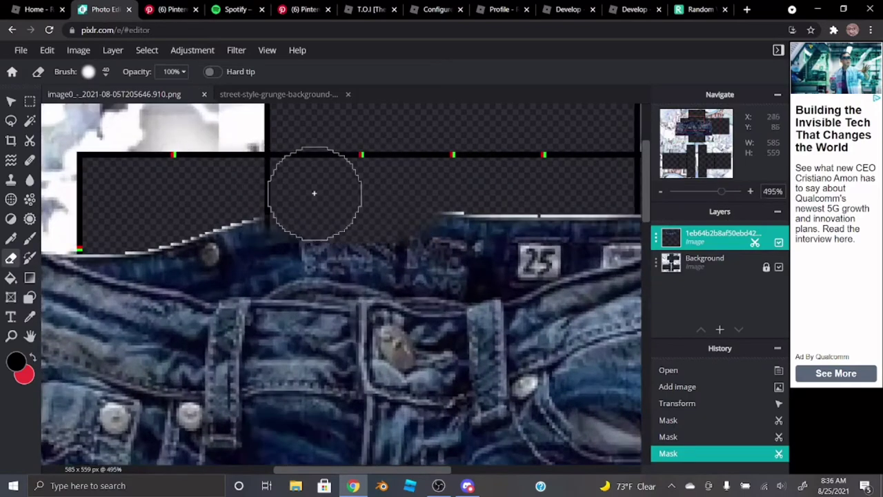
{"action": "mouse_move", "coordinate": [308, 213]}
{"action": "left_mouse_down"}
{"action": "mouse_move", "coordinate": [278, 230]}
{"action": "mouse_move", "coordinate": [416, 244]}
{"action": "mouse_move", "coordinate": [542, 220]}
{"action": "mouse_move", "coordinate": [320, 234]}
{"action": "mouse_move", "coordinate": [165, 224]}
{"action": "mouse_move", "coordinate": [243, 231]}
{"action": "mouse_move", "coordinate": [189, 226]}
{"action": "left_mouse_up"}
{"action": "scroll", "coordinate": [182, 209], "scroll_direction": "down", "scroll_amount": 5}
{"action": "scroll", "coordinate": [430, 202], "scroll_direction": "up", "scroll_amount": 5}
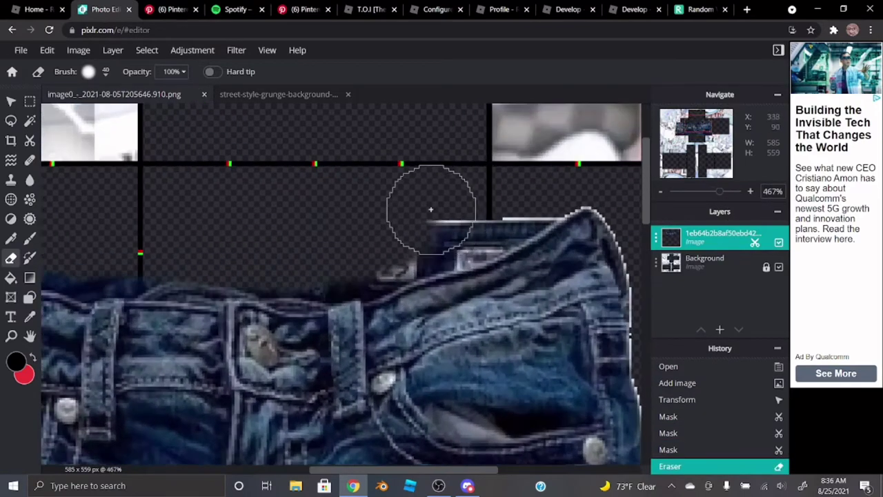
{"action": "mouse_move", "coordinate": [507, 187]}
{"action": "left_mouse_down"}
{"action": "mouse_move", "coordinate": [397, 233]}
{"action": "mouse_move", "coordinate": [511, 188]}
{"action": "mouse_move", "coordinate": [418, 230]}
{"action": "mouse_move", "coordinate": [214, 249]}
{"action": "mouse_move", "coordinate": [263, 250]}
{"action": "left_mouse_up"}
{"action": "scroll", "coordinate": [315, 243], "scroll_direction": "down", "scroll_amount": 4}
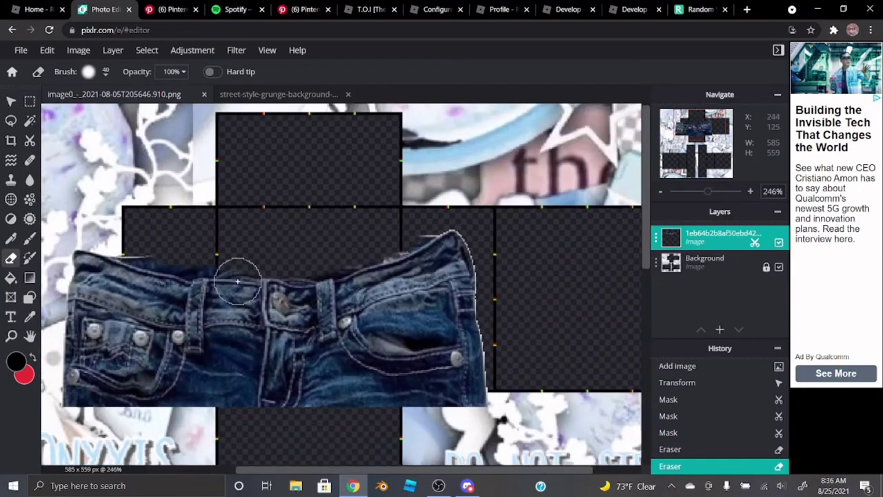
- Erase the leftover fragments and white fringe along the upper edge of the jeans' front waistband
{"action": "scroll", "coordinate": [100, 295], "scroll_direction": "up", "scroll_amount": 3}
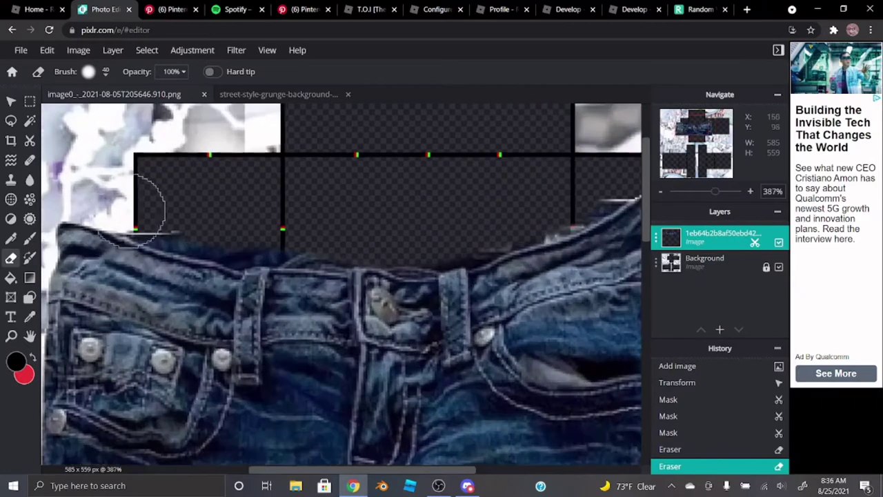
{"action": "mouse_move", "coordinate": [207, 222]}
{"action": "left_mouse_down"}
{"action": "mouse_move", "coordinate": [324, 230]}
{"action": "mouse_move", "coordinate": [465, 223]}
{"action": "left_mouse_up"}
{"action": "scroll", "coordinate": [465, 223], "scroll_direction": "up", "scroll_amount": 1}
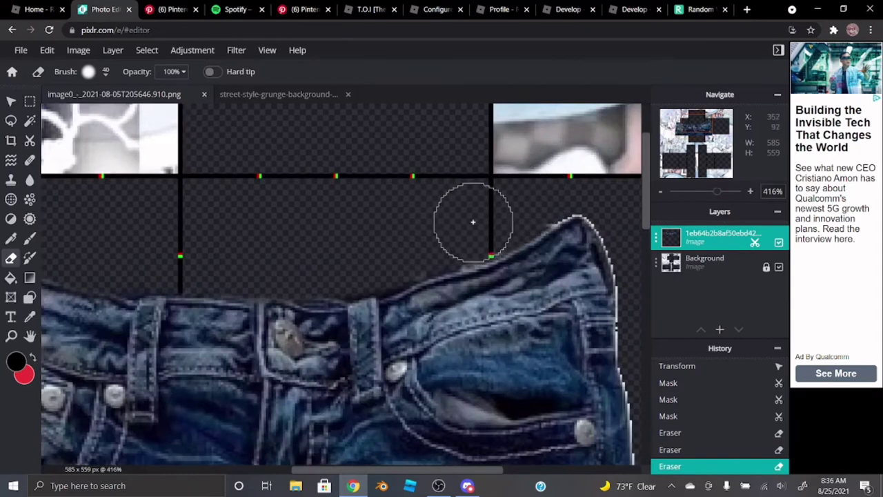
{"action": "mouse_move", "coordinate": [525, 188]}
{"action": "left_mouse_down"}
{"action": "mouse_move", "coordinate": [505, 200]}
{"action": "mouse_move", "coordinate": [550, 177]}
{"action": "mouse_move", "coordinate": [485, 197]}
{"action": "left_mouse_up"}
{"action": "scroll", "coordinate": [485, 198], "scroll_direction": "down", "scroll_amount": 4}
{"action": "scroll", "coordinate": [354, 202], "scroll_direction": "up", "scroll_amount": 5}
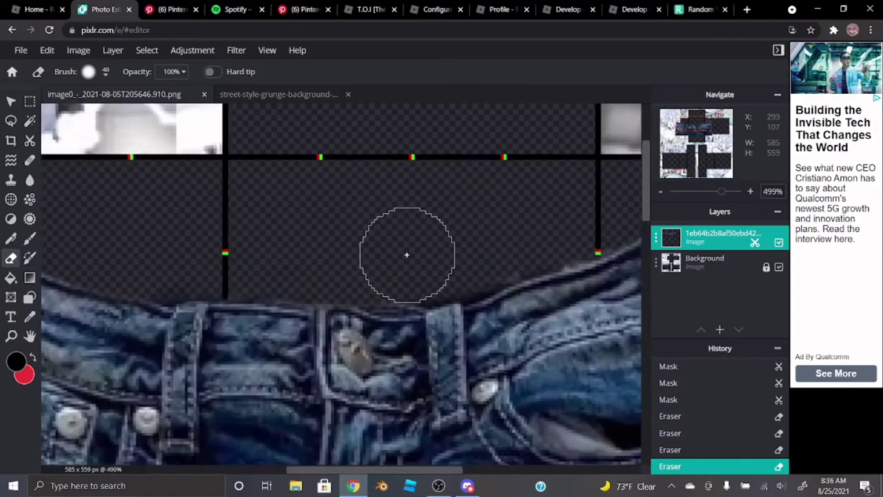
{"action": "mouse_move", "coordinate": [375, 260]}
{"action": "left_mouse_down"}
{"action": "mouse_move", "coordinate": [347, 248]}
{"action": "mouse_move", "coordinate": [228, 251]}
{"action": "left_mouse_up"}
{"action": "scroll", "coordinate": [181, 223], "scroll_direction": "down", "scroll_amount": 10}
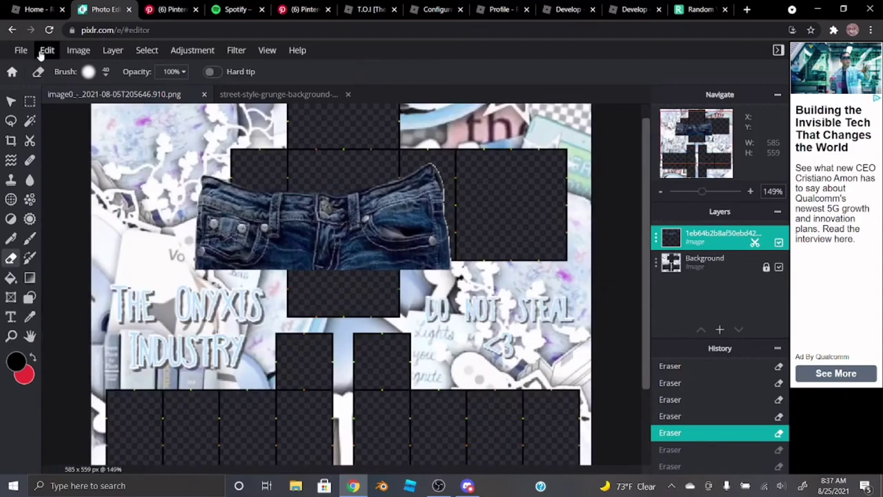
- Scale the jeans layer down with Free transform to about 262 by 515 px and place it over the front torso panel
{"action": "left_click", "coordinate": [43, 51]}
{"action": "left_click", "coordinate": [69, 170]}
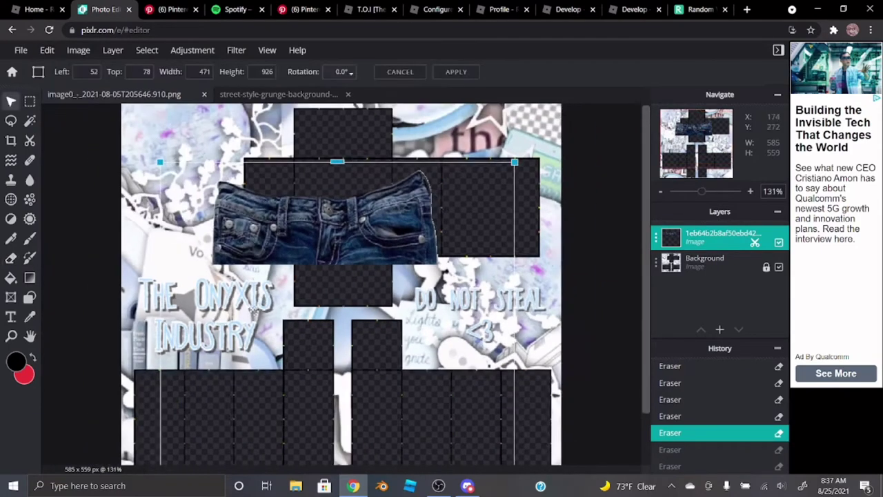
{"action": "left_click_drag", "start_coordinate": [493, 156], "coordinate": [398, 344]}
{"action": "left_click_drag", "start_coordinate": [322, 404], "coordinate": [350, 252]}
{"action": "left_click_drag", "start_coordinate": [426, 197], "coordinate": [365, 313]}
{"action": "left_click_drag", "start_coordinate": [308, 355], "coordinate": [370, 160]}
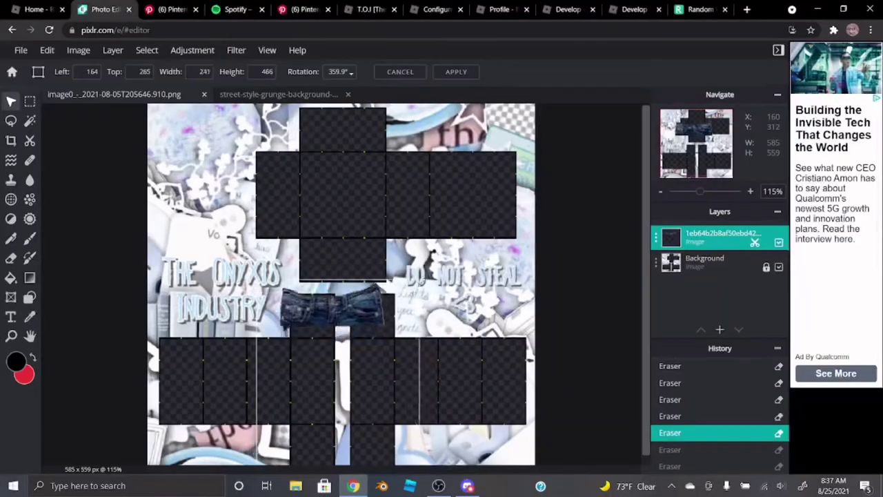
{"action": "left_click_drag", "start_coordinate": [383, 318], "coordinate": [394, 232]}
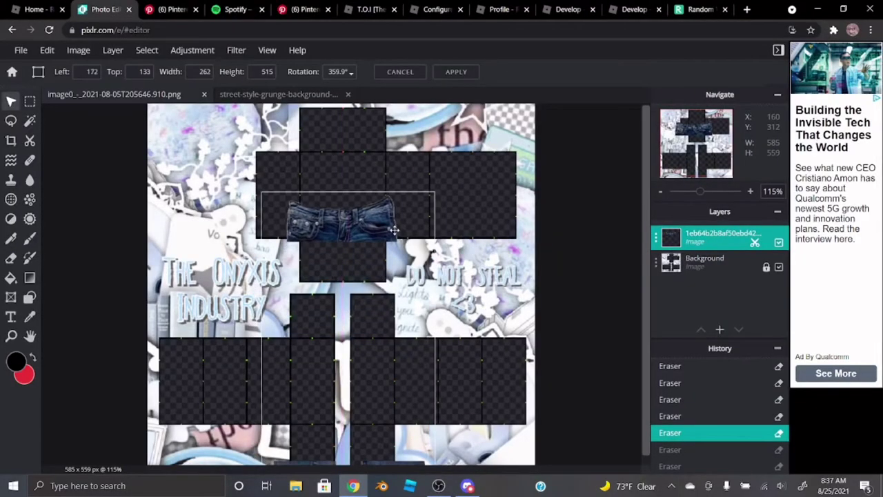
- Resize the jeans layer to about 227 by 436 px at about X 192, Y 139, with the hips along the front torso panel's lower edge
{"action": "scroll", "coordinate": [356, 319], "scroll_direction": "up", "scroll_amount": 4}
{"action": "left_click_drag", "start_coordinate": [498, 145], "coordinate": [400, 253]}
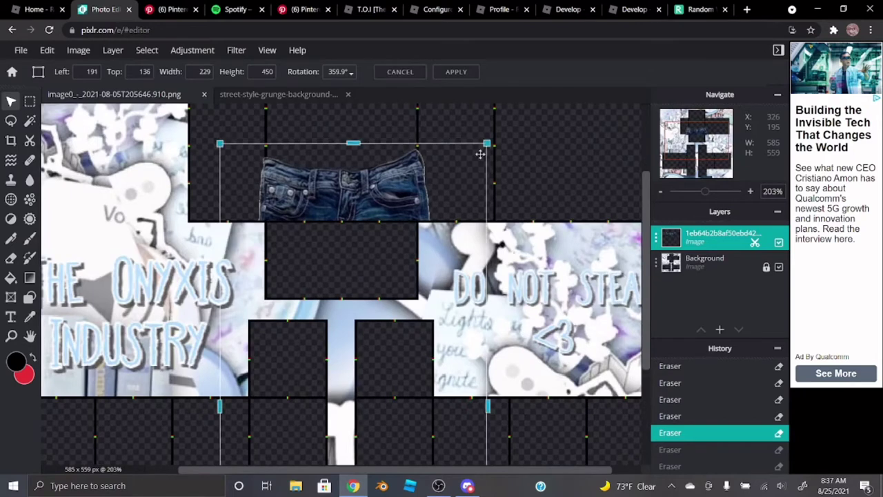
{"action": "left_click_drag", "start_coordinate": [487, 143], "coordinate": [410, 257]}
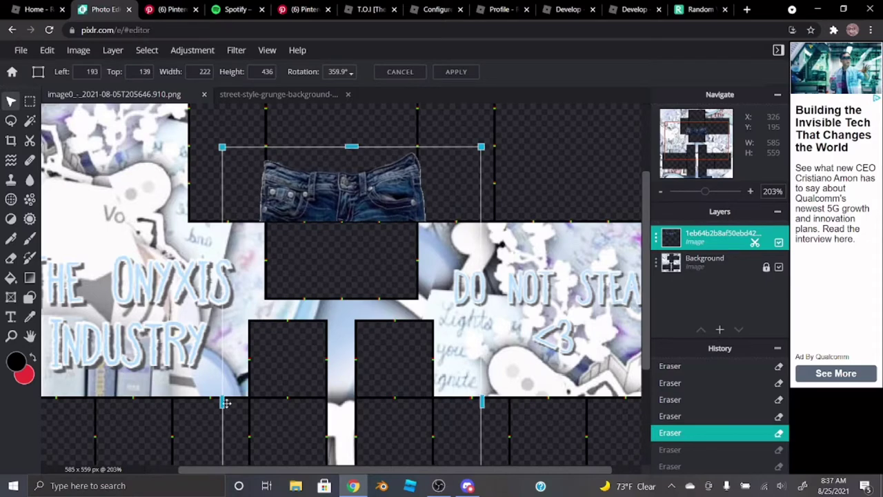
{"action": "left_click_drag", "start_coordinate": [223, 401], "coordinate": [221, 401]}
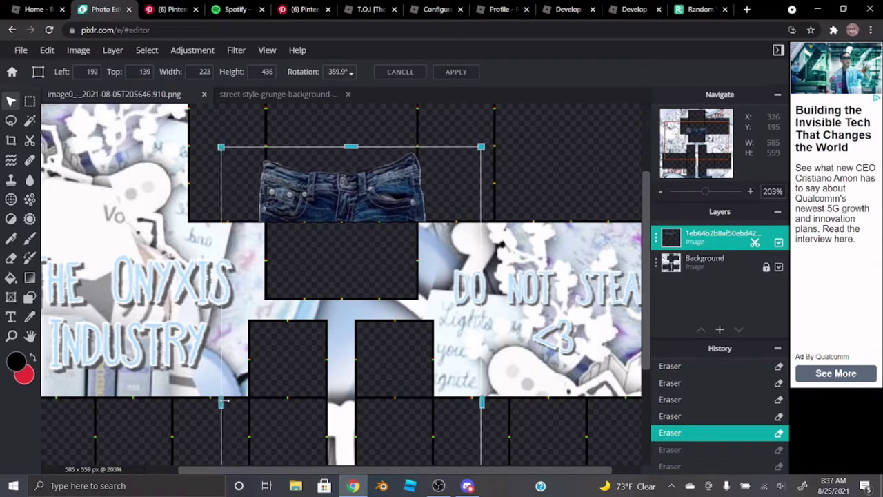
{"action": "left_click_drag", "start_coordinate": [485, 406], "coordinate": [490, 406]}
- Widen the jeans layer to about 233 px and nudge it sideways to about X 190 so both hips overlap the panel's side lines
{"action": "scroll", "coordinate": [266, 171], "scroll_direction": "up", "scroll_amount": 4}
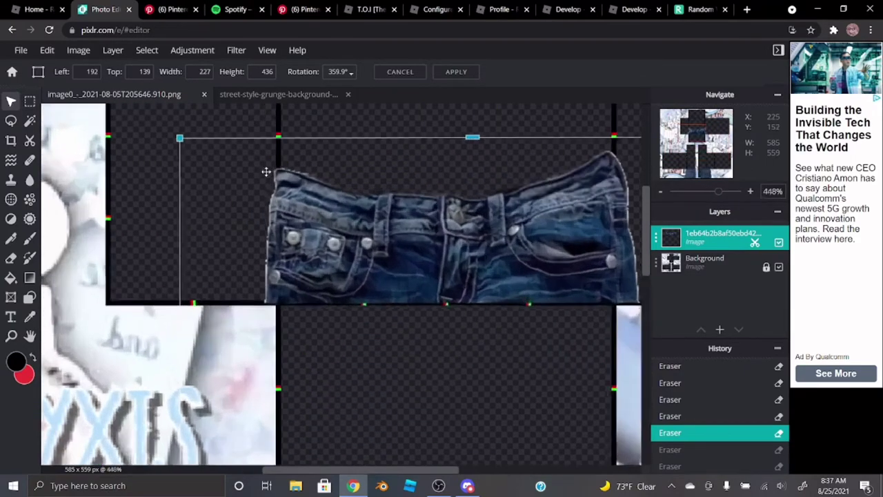
{"action": "scroll", "coordinate": [267, 172], "scroll_direction": "up", "scroll_amount": 2}
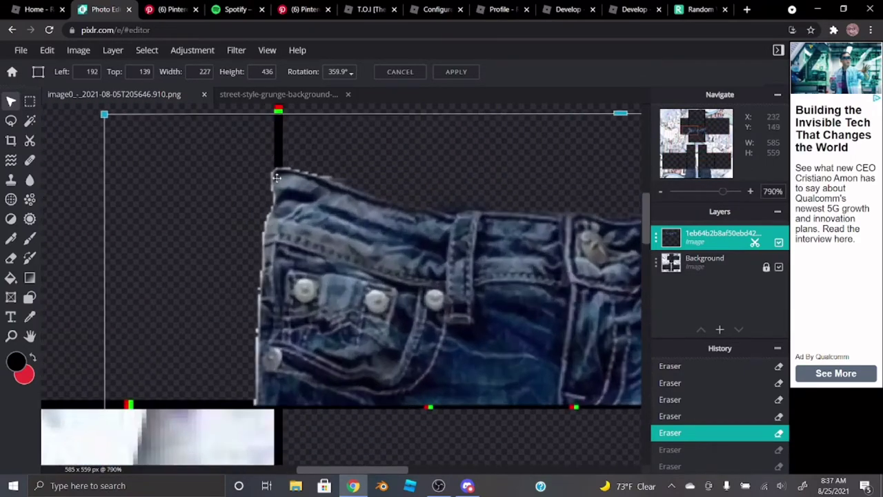
{"action": "scroll", "coordinate": [276, 177], "scroll_direction": "down", "scroll_amount": 4}
{"action": "scroll", "coordinate": [556, 211], "scroll_direction": "up", "scroll_amount": 3}
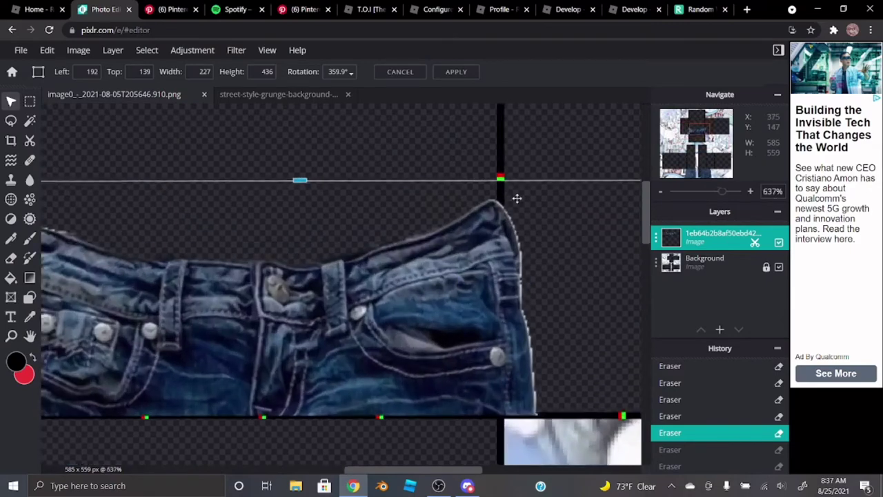
{"action": "scroll", "coordinate": [491, 231], "scroll_direction": "down", "scroll_amount": 2}
{"action": "scroll", "coordinate": [503, 207], "scroll_direction": "up", "scroll_amount": 3}
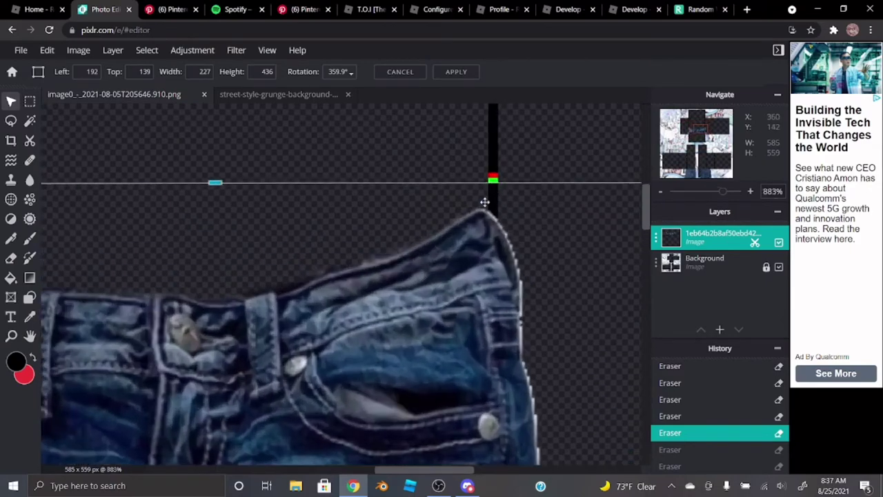
{"action": "scroll", "coordinate": [367, 216], "scroll_direction": "down", "scroll_amount": 8}
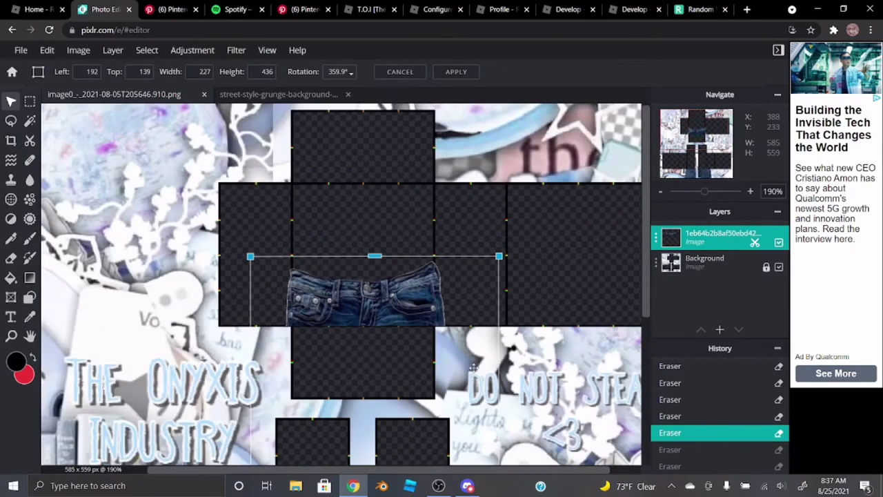
{"action": "scroll", "coordinate": [461, 353], "scroll_direction": "down", "scroll_amount": 2}
{"action": "left_click_drag", "start_coordinate": [435, 371], "coordinate": [441, 371]}
{"action": "scroll", "coordinate": [370, 266], "scroll_direction": "up", "scroll_amount": 5}
{"action": "key", "text": "Left"}
{"action": "key", "text": "Left"}
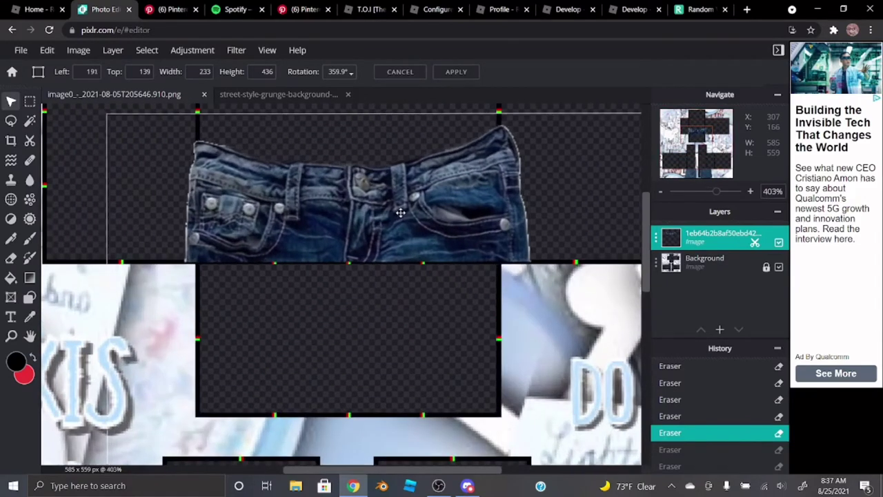
- Stretch the jeans layer's height to about 451 px and place it at about X 189, Y 136
{"action": "scroll", "coordinate": [344, 340], "scroll_direction": "down", "scroll_amount": 2}
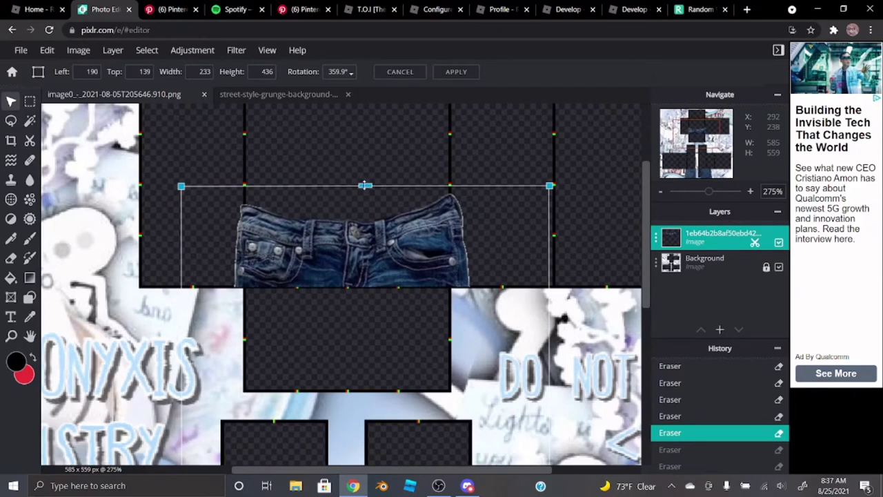
{"action": "left_click_drag", "start_coordinate": [365, 185], "coordinate": [365, 168]}
{"action": "left_click_drag", "start_coordinate": [367, 198], "coordinate": [368, 212]}
{"action": "left_click_drag", "start_coordinate": [365, 176], "coordinate": [358, 196]}
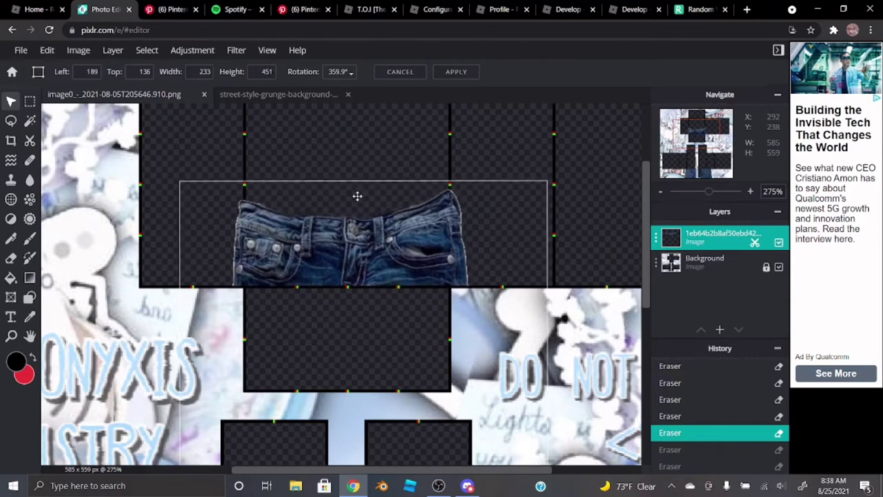
{"action": "scroll", "coordinate": [343, 281], "scroll_direction": "up", "scroll_amount": 1}
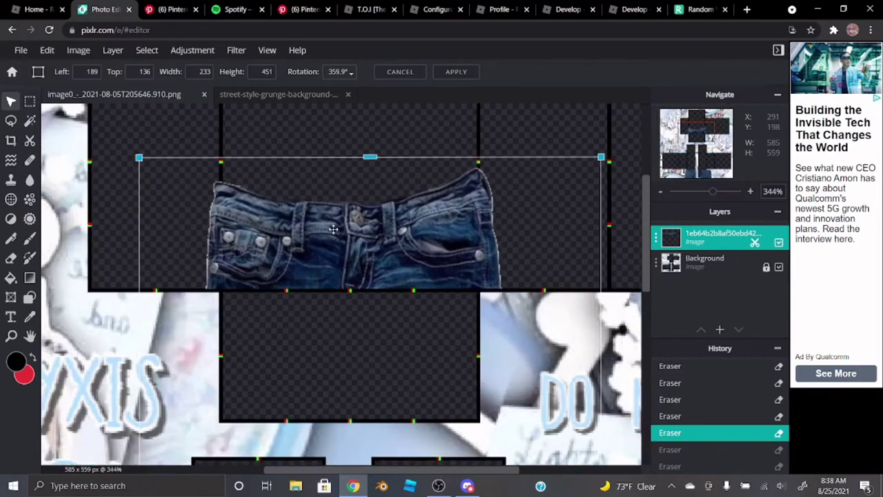
- Apply the transform and move the jeans layer below the Background template layer
{"action": "scroll", "coordinate": [411, 296], "scroll_direction": "down", "scroll_amount": 6}
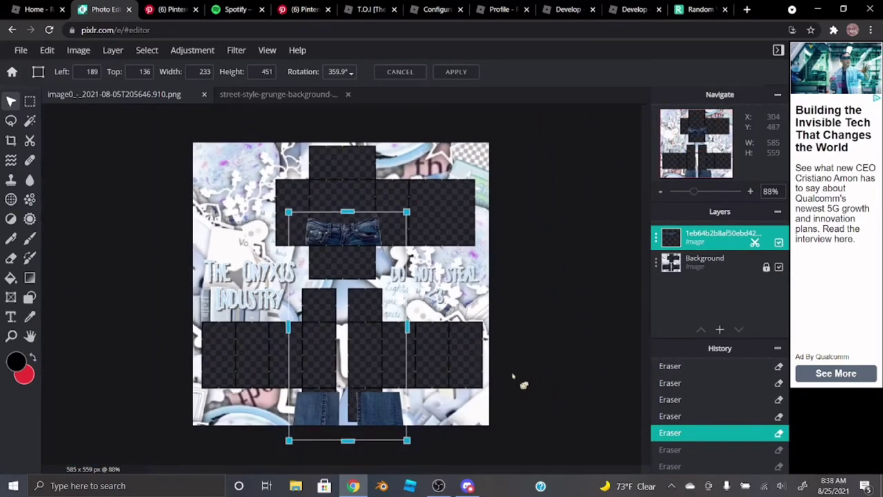
{"action": "left_click", "coordinate": [600, 365]}
{"action": "left_click", "coordinate": [516, 296]}
{"action": "left_click_drag", "start_coordinate": [678, 238], "coordinate": [678, 265]}
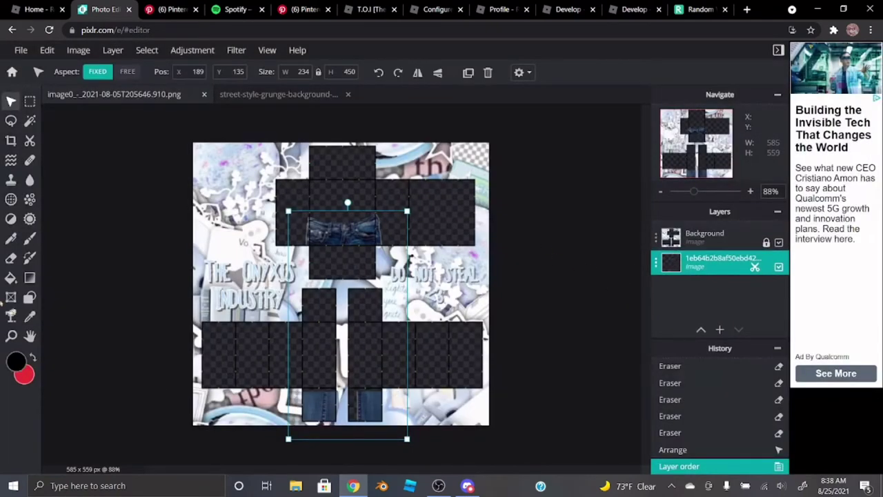
- Cut away the remaining leg pieces showing in the template's lowest panels with the rectangular cutout
{"action": "left_click", "coordinate": [30, 140]}
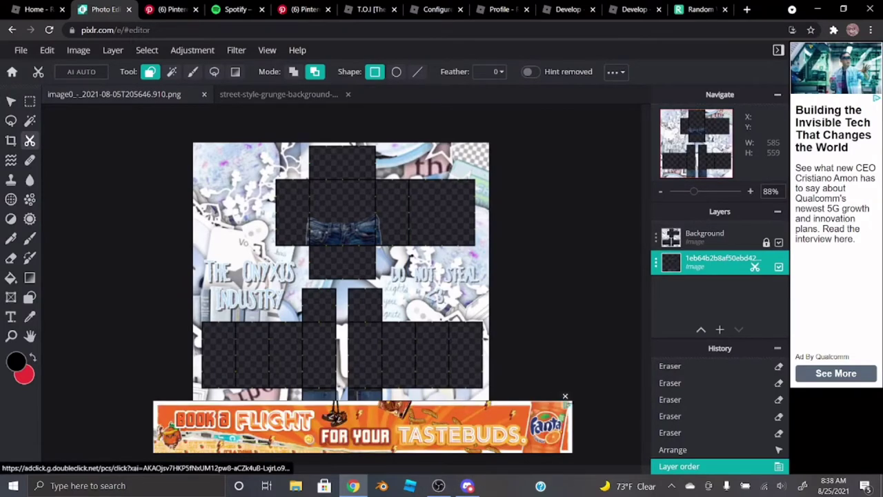
{"action": "left_click", "coordinate": [571, 401]}
{"action": "left_click_drag", "start_coordinate": [295, 396], "coordinate": [448, 444]}
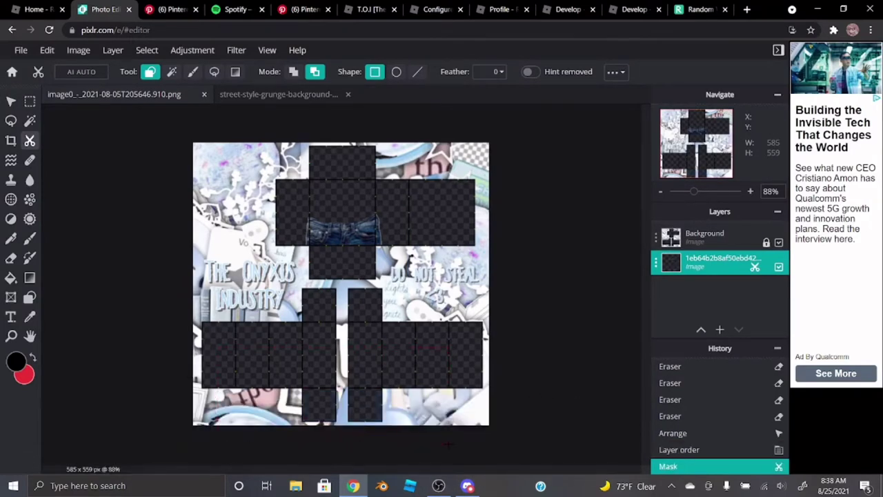
- Erase the part of the jeans that overhangs the left side line of the front torso panel
{"action": "scroll", "coordinate": [334, 176], "scroll_direction": "up", "scroll_amount": 6}
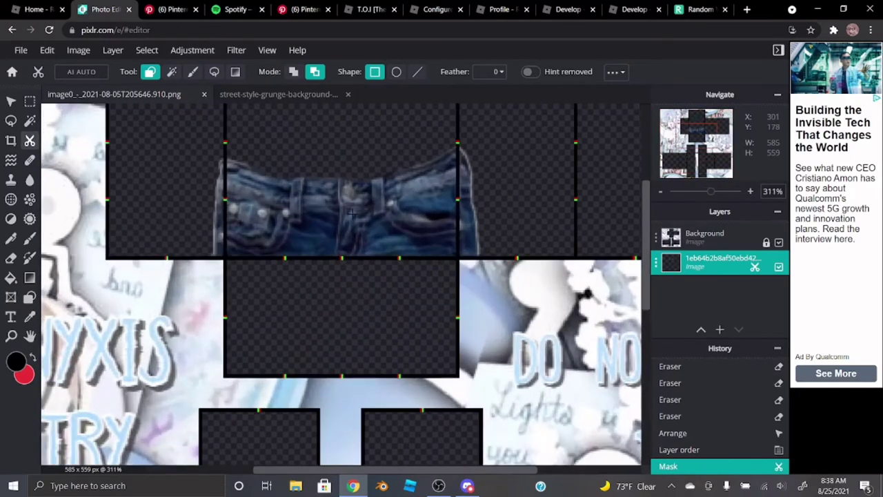
{"action": "scroll", "coordinate": [333, 178], "scroll_direction": "up", "scroll_amount": 2}
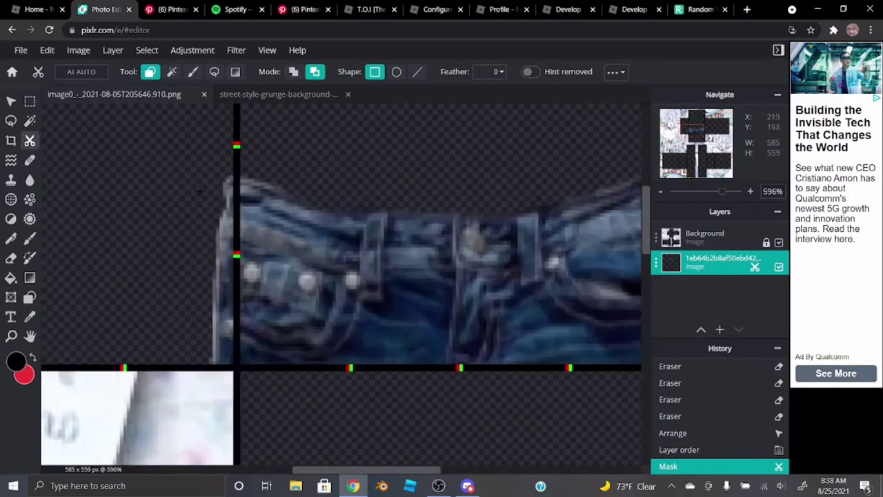
{"action": "scroll", "coordinate": [527, 252], "scroll_direction": "down", "scroll_amount": 3}
{"action": "scroll", "coordinate": [414, 234], "scroll_direction": "up", "scroll_amount": 3}
{"action": "scroll", "coordinate": [316, 215], "scroll_direction": "down", "scroll_amount": 2}
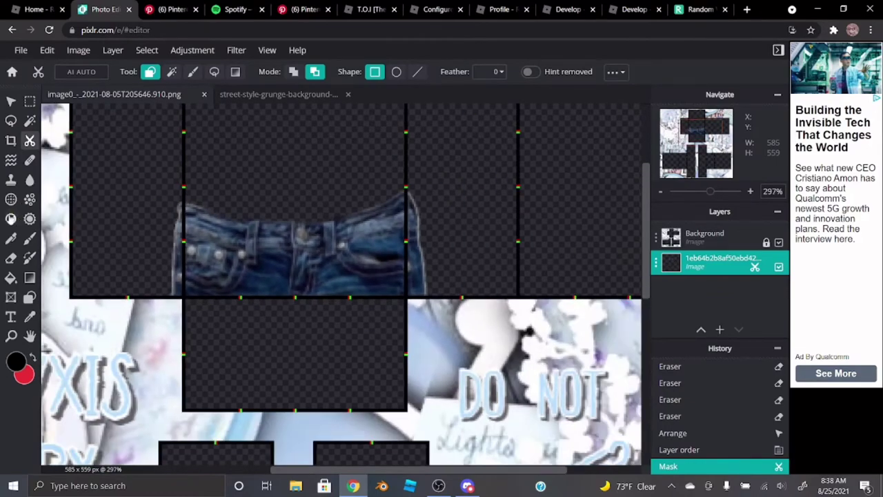
{"action": "left_click", "coordinate": [9, 259]}
{"action": "scroll", "coordinate": [123, 253], "scroll_direction": "up", "scroll_amount": 3}
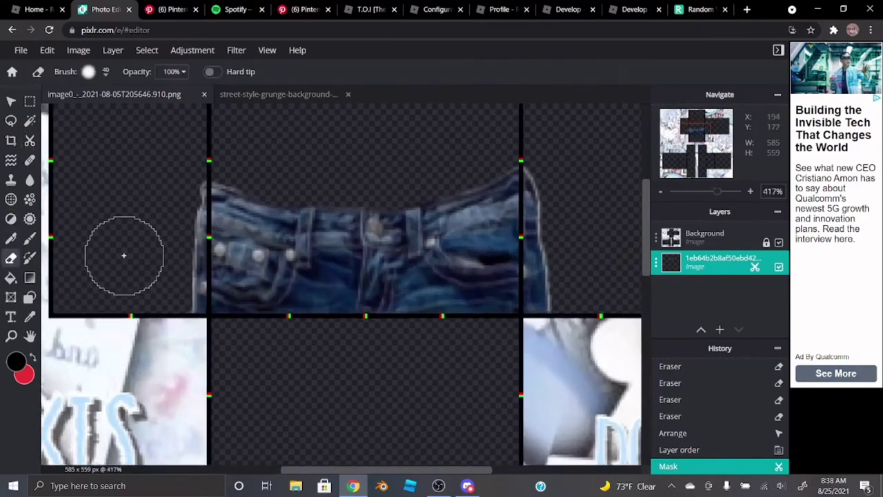
{"action": "mouse_move", "coordinate": [158, 235]}
{"action": "left_mouse_down"}
{"action": "mouse_move", "coordinate": [182, 334]}
{"action": "mouse_move", "coordinate": [165, 245]}
{"action": "mouse_move", "coordinate": [182, 205]}
{"action": "mouse_move", "coordinate": [180, 293]}
{"action": "mouse_move", "coordinate": [187, 211]}
{"action": "mouse_move", "coordinate": [181, 196]}
{"action": "mouse_move", "coordinate": [178, 224]}
{"action": "mouse_move", "coordinate": [177, 164]}
{"action": "mouse_move", "coordinate": [179, 214]}
{"action": "left_mouse_up"}
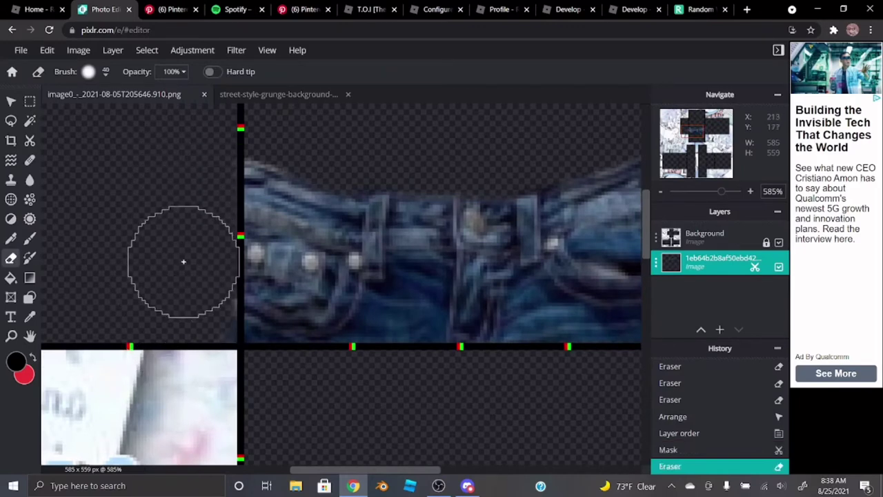
{"action": "left_click", "coordinate": [188, 344]}
- Erase the part of the jeans that overhangs the right side line of the front torso panel
{"action": "scroll", "coordinate": [142, 310], "scroll_direction": "down", "scroll_amount": 5}
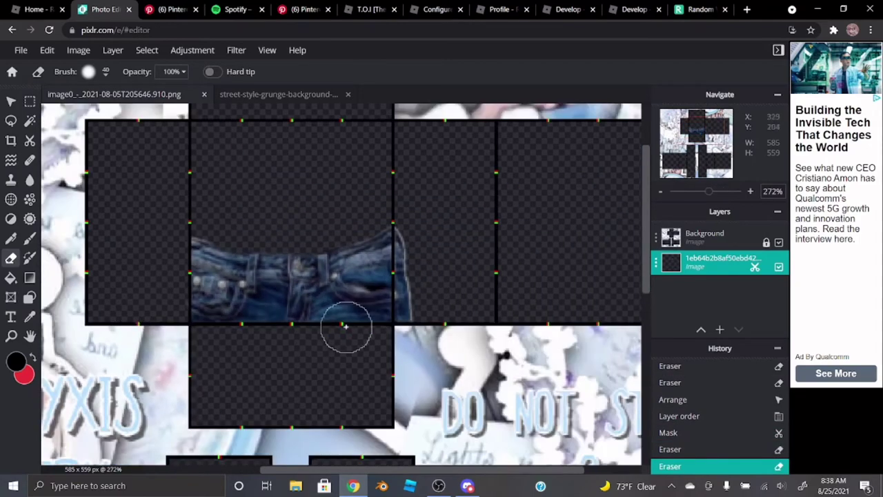
{"action": "scroll", "coordinate": [463, 310], "scroll_direction": "up", "scroll_amount": 5}
{"action": "mouse_move", "coordinate": [437, 231]}
{"action": "left_mouse_down"}
{"action": "mouse_move", "coordinate": [418, 315]}
{"action": "mouse_move", "coordinate": [420, 145]}
{"action": "mouse_move", "coordinate": [414, 186]}
{"action": "mouse_move", "coordinate": [409, 159]}
{"action": "left_mouse_up"}
{"action": "scroll", "coordinate": [414, 232], "scroll_direction": "down", "scroll_amount": 3}
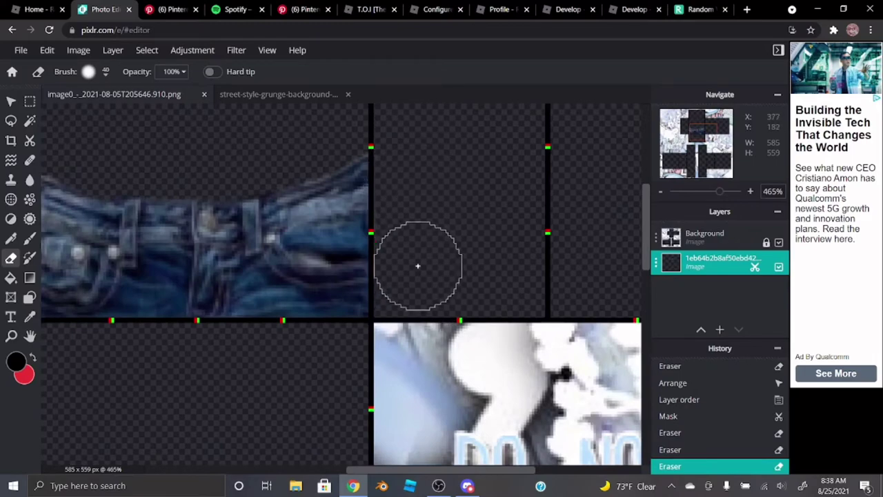
{"action": "left_click_drag", "start_coordinate": [415, 231], "coordinate": [414, 177]}
{"action": "scroll", "coordinate": [384, 353], "scroll_direction": "down", "scroll_amount": 4}
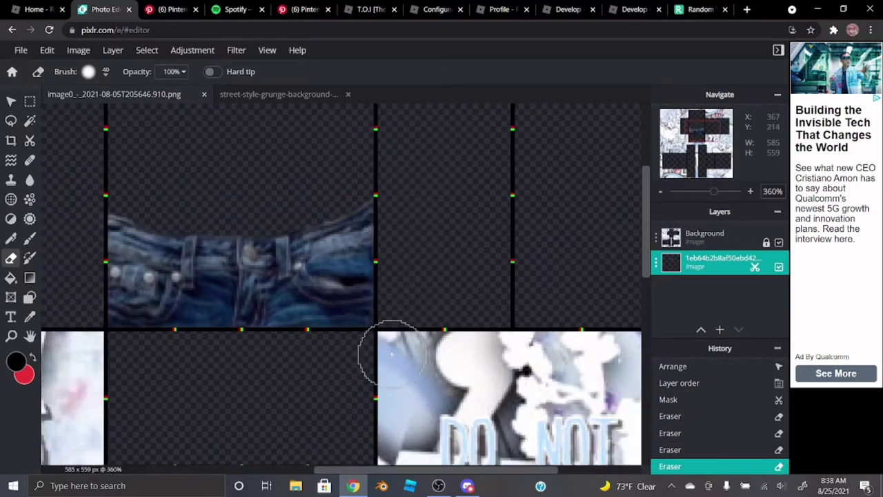
{"action": "scroll", "coordinate": [232, 311], "scroll_direction": "up", "scroll_amount": 3}
{"action": "scroll", "coordinate": [296, 325], "scroll_direction": "up", "scroll_amount": 2}
{"action": "scroll", "coordinate": [545, 315], "scroll_direction": "down", "scroll_amount": 3}
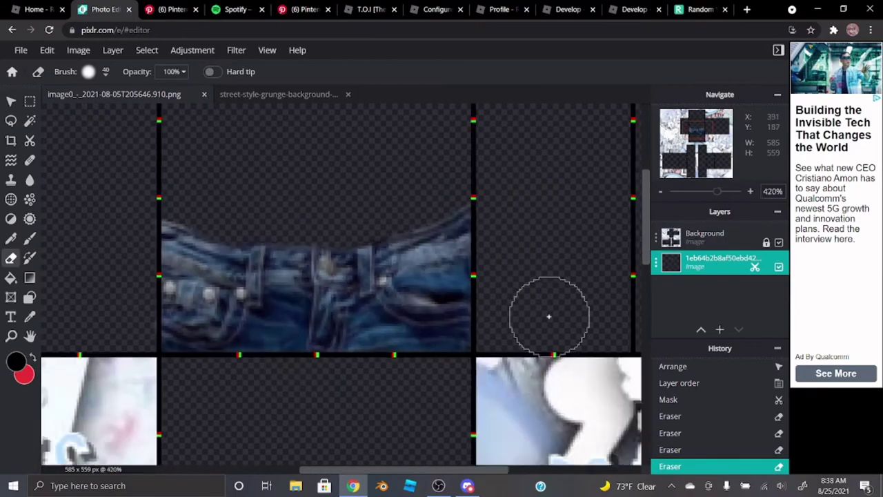
{"action": "scroll", "coordinate": [262, 335], "scroll_direction": "down", "scroll_amount": 2}
{"action": "scroll", "coordinate": [155, 373], "scroll_direction": "up", "scroll_amount": 3}
{"action": "scroll", "coordinate": [155, 374], "scroll_direction": "up", "scroll_amount": 3}
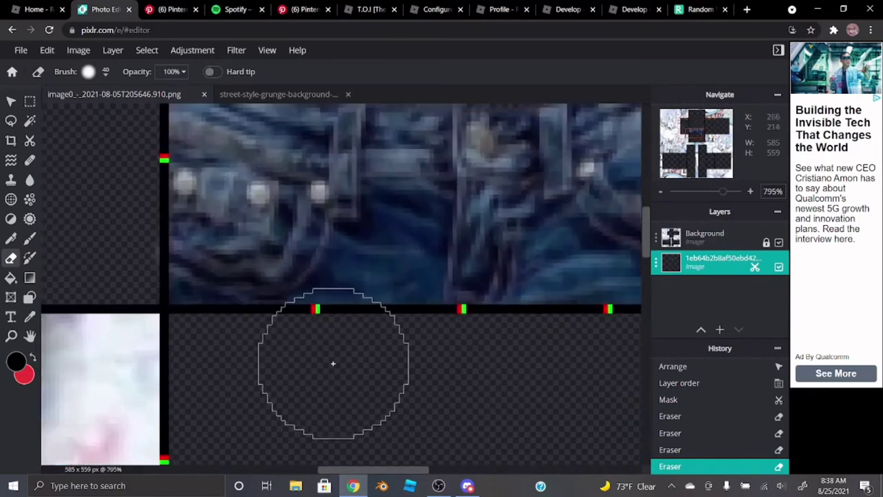
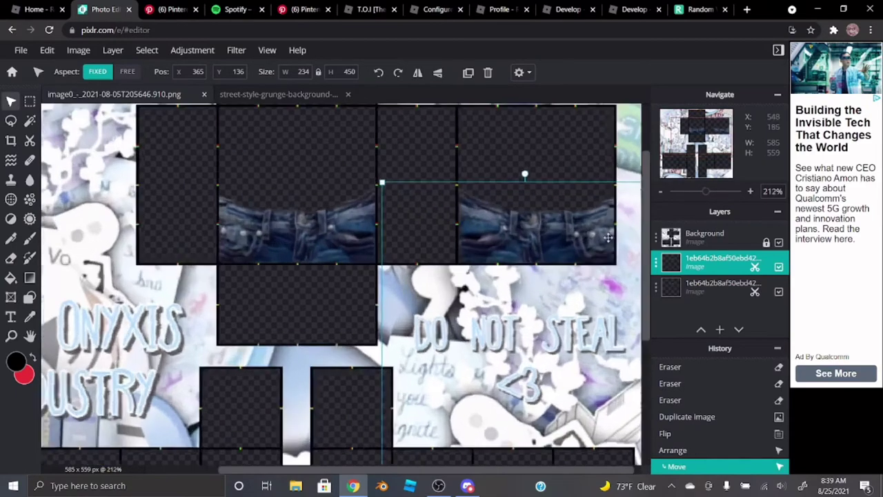
- Undo the last move of the duplicated jeans, flip them horizontally on the back torso panel and flip them back again
{"action": "key", "text": "ctrl+z"}
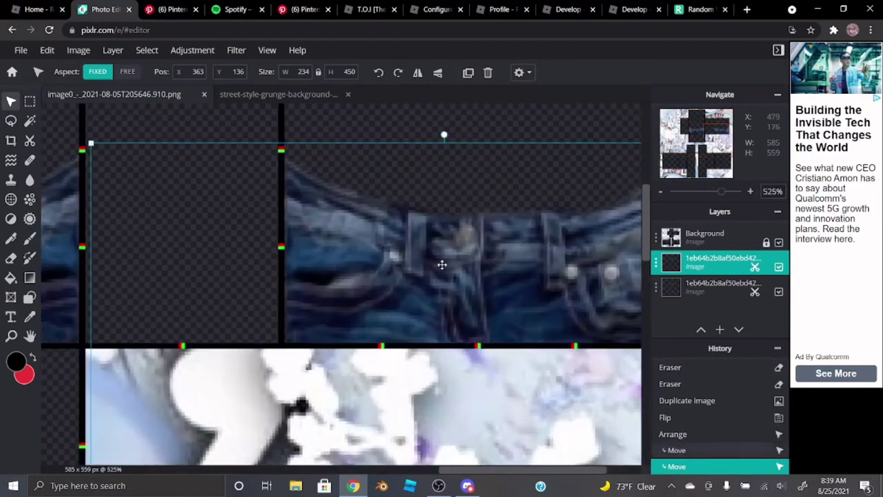
{"action": "scroll", "coordinate": [442, 262], "scroll_direction": "down", "scroll_amount": 2}
{"action": "left_click", "coordinate": [417, 73]}
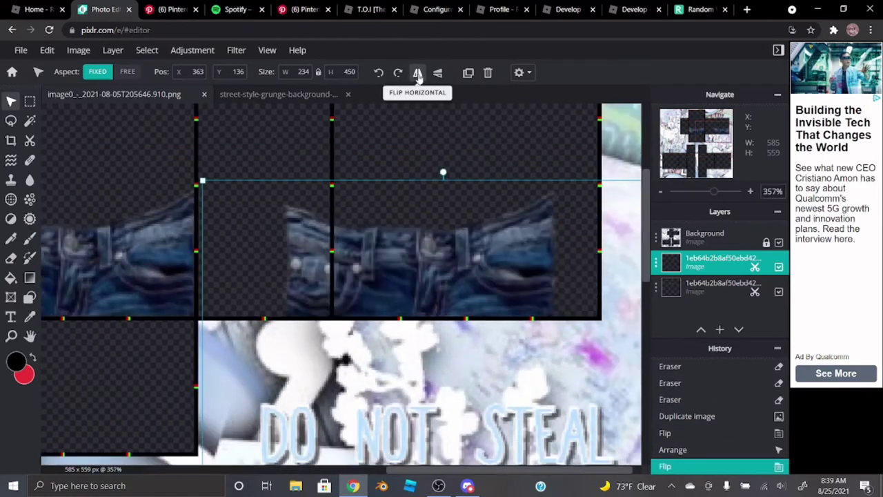
{"action": "left_click", "coordinate": [418, 74]}
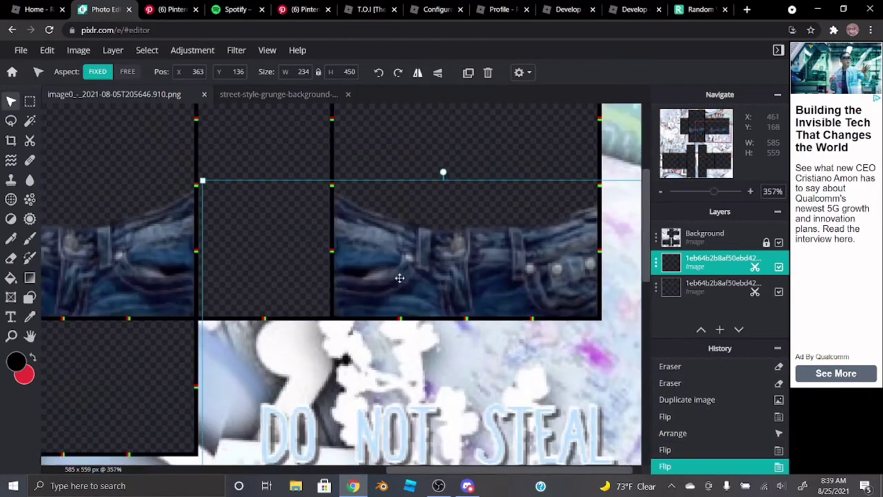
- Nudge the duplicated jeans to X 362, Y 135 inside the back torso panel and apply the placement
{"action": "left_click", "coordinate": [497, 291]}
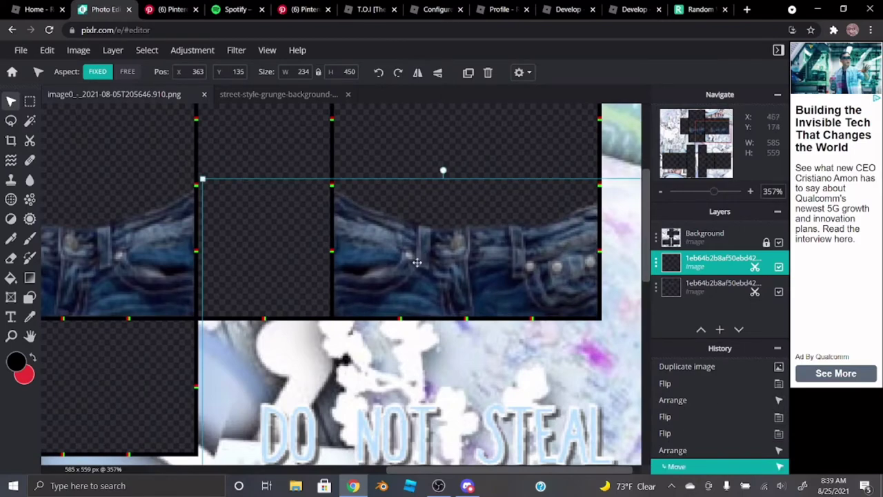
{"action": "scroll", "coordinate": [307, 196], "scroll_direction": "up", "scroll_amount": 3}
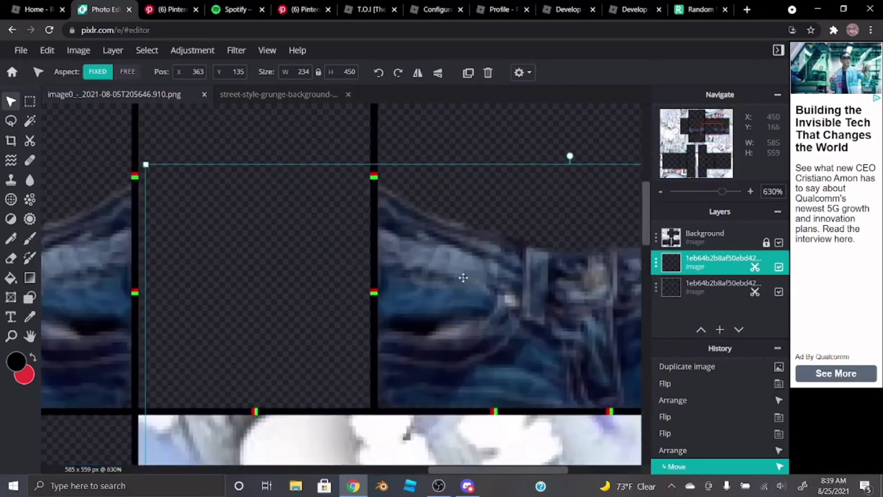
{"action": "left_click_drag", "start_coordinate": [463, 278], "coordinate": [462, 272]}
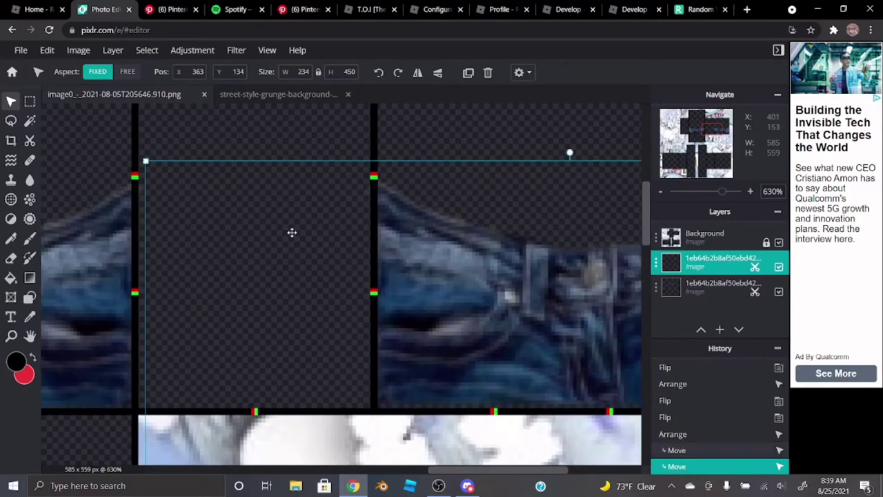
{"action": "left_click_drag", "start_coordinate": [433, 236], "coordinate": [384, 237]}
{"action": "scroll", "coordinate": [254, 259], "scroll_direction": "down", "scroll_amount": 3}
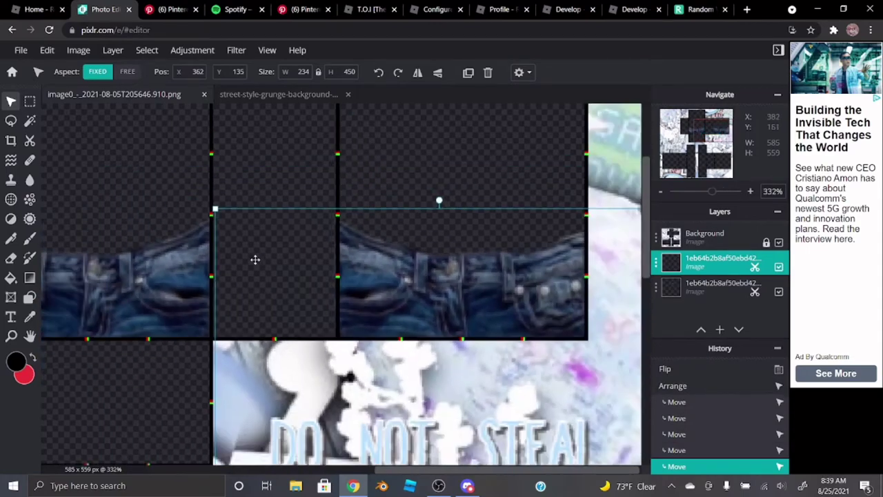
{"action": "scroll", "coordinate": [595, 252], "scroll_direction": "up", "scroll_amount": 5}
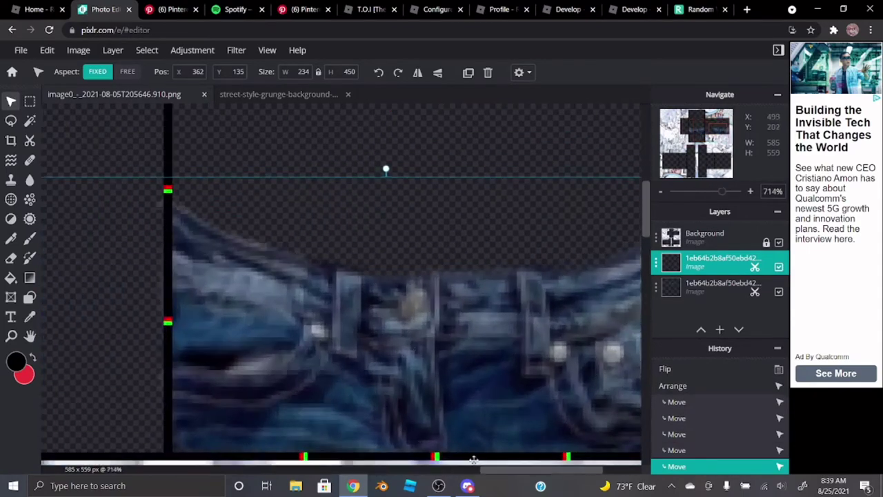
{"action": "left_click_drag", "start_coordinate": [502, 469], "coordinate": [538, 471]}
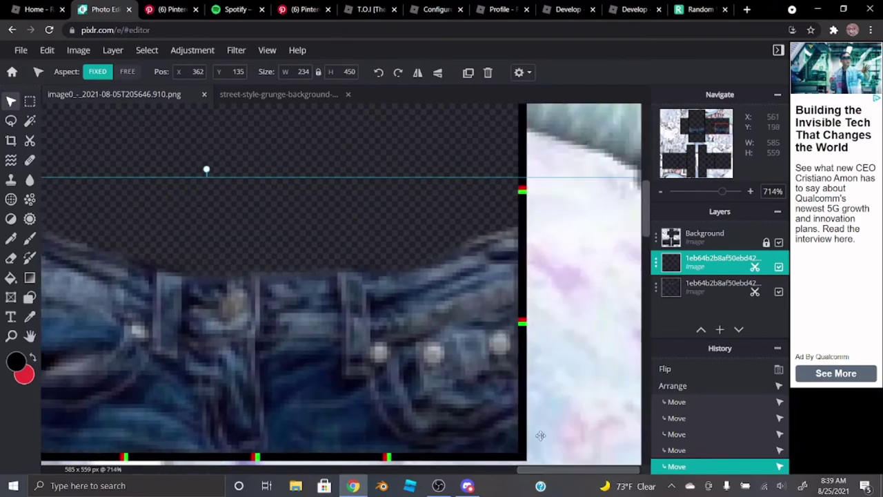
{"action": "scroll", "coordinate": [411, 252], "scroll_direction": "down", "scroll_amount": 10}
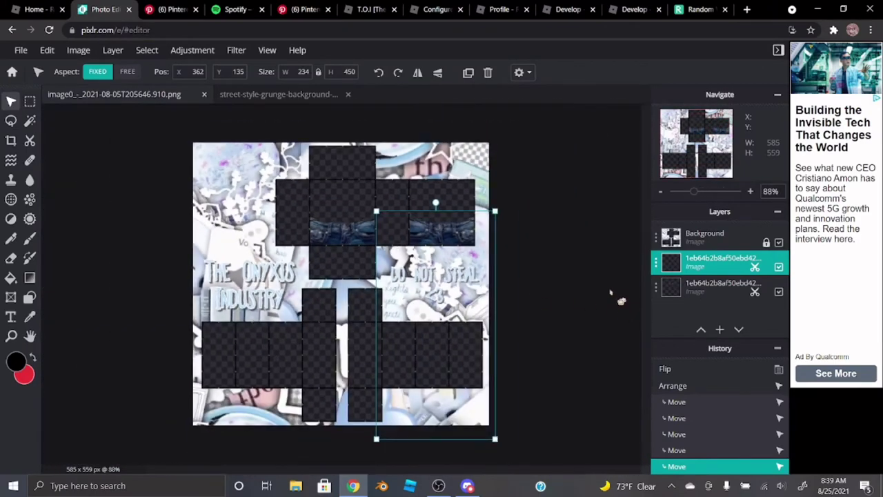
{"action": "left_click", "coordinate": [610, 293]}
- Select the duplicated jeans layer and set the foreground colour to #758790 by sampling the light denim beside the waistband button
{"action": "left_click", "coordinate": [698, 264]}
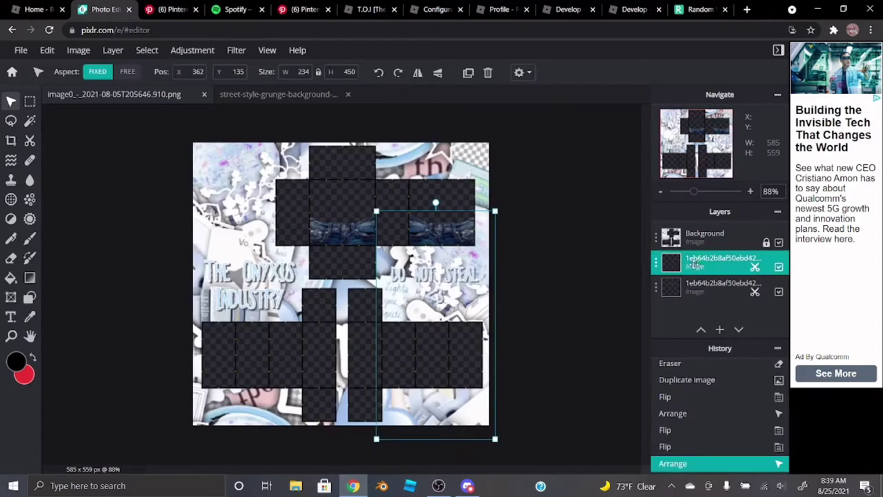
{"action": "left_click", "coordinate": [672, 262]}
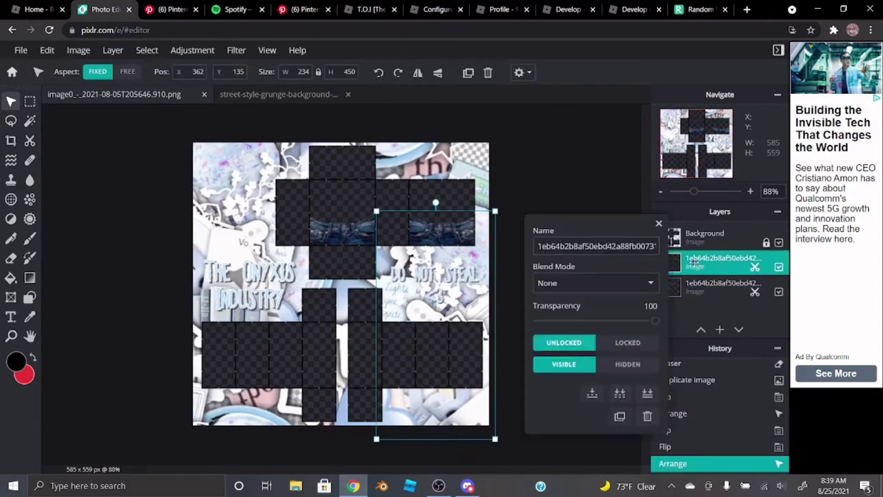
{"action": "left_click", "coordinate": [657, 228]}
{"action": "scroll", "coordinate": [556, 219], "scroll_direction": "up", "scroll_amount": 8}
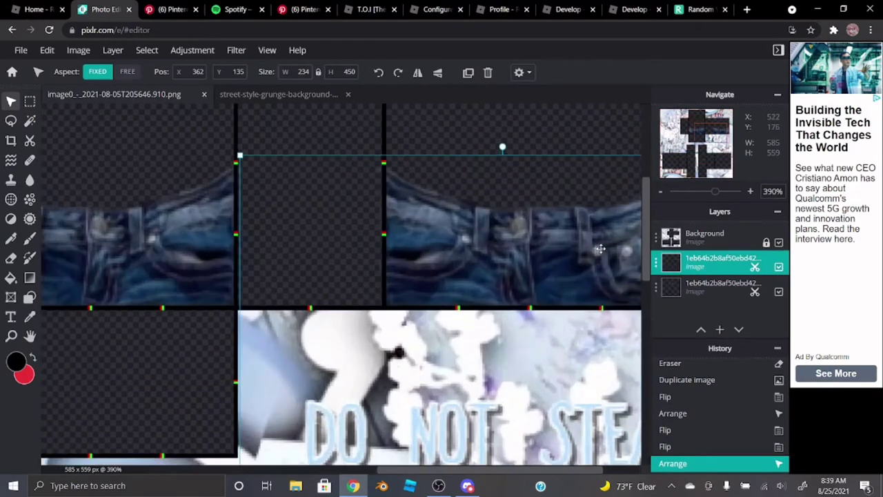
{"action": "scroll", "coordinate": [360, 234], "scroll_direction": "up", "scroll_amount": 2}
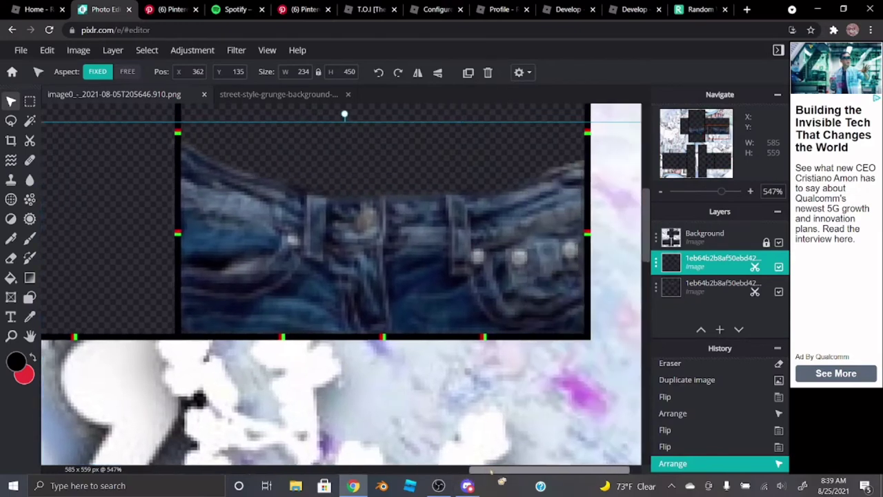
{"action": "scroll", "coordinate": [361, 233], "scroll_direction": "up", "scroll_amount": 3}
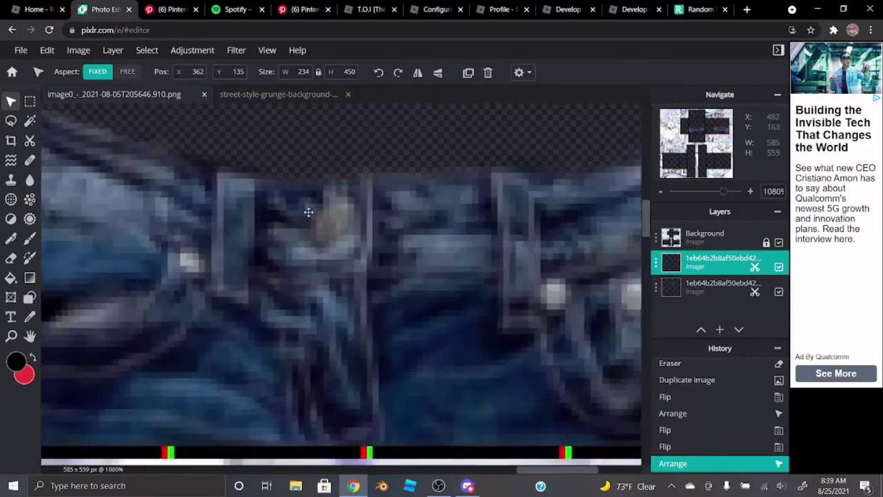
{"action": "left_click", "coordinate": [16, 361]}
{"action": "left_click_drag", "start_coordinate": [350, 159], "coordinate": [545, 118]}
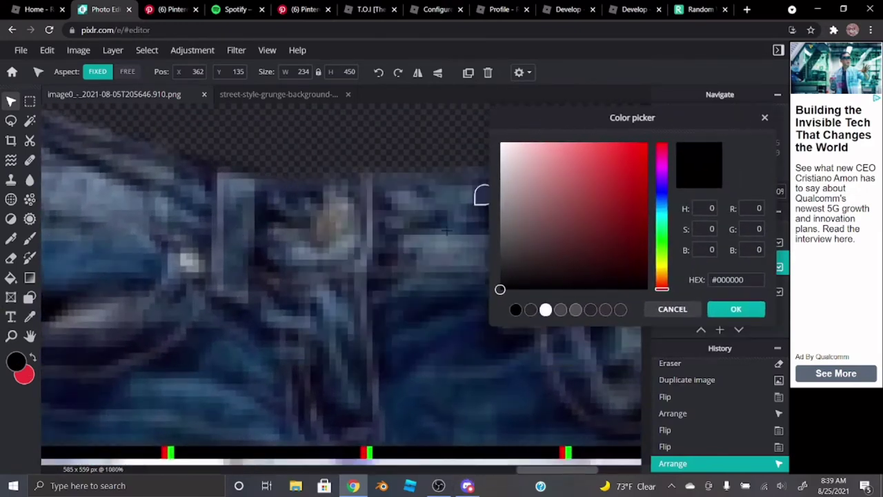
{"action": "left_click", "coordinate": [359, 228]}
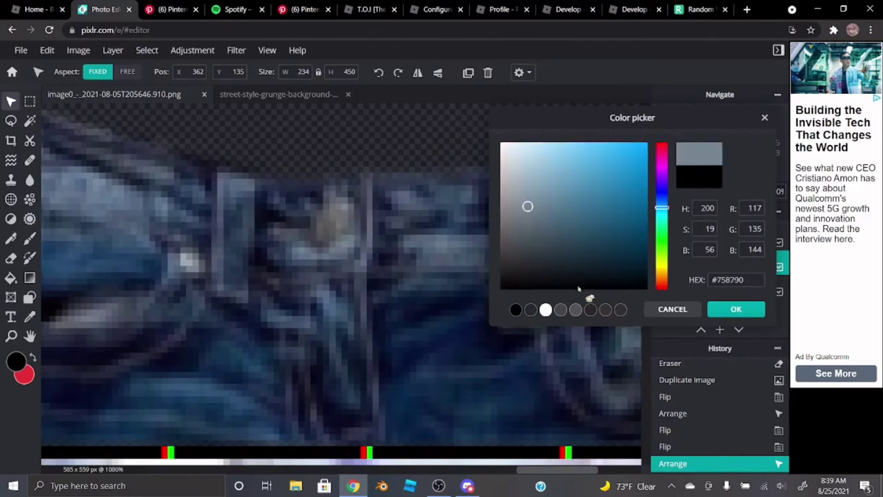
{"action": "left_click", "coordinate": [722, 311]}
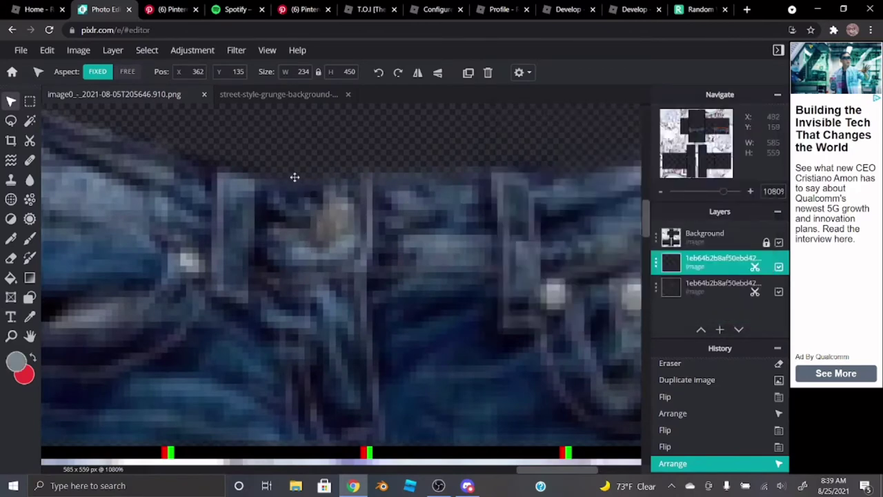
- Set up the Draw brush with the soft 5 px tip
{"action": "left_click", "coordinate": [27, 240]}
{"action": "left_click", "coordinate": [87, 73]}
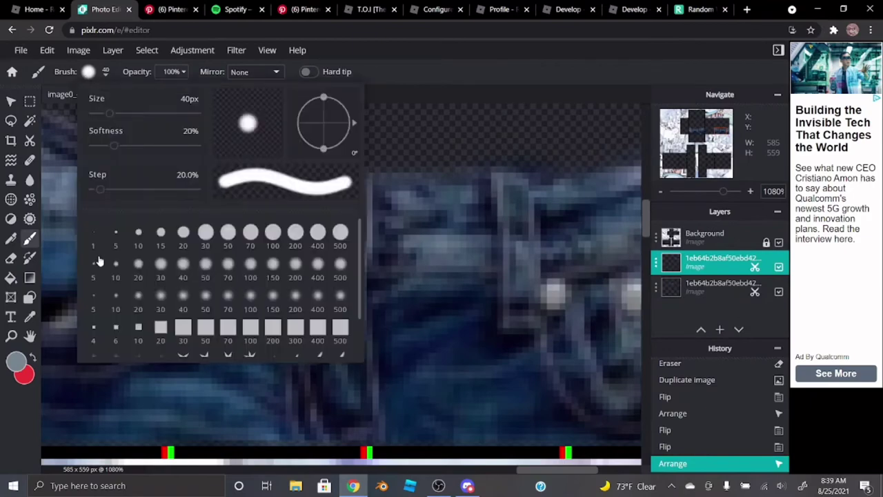
{"action": "left_click", "coordinate": [93, 266]}
- Try to paint over the waistband button on the back torso panel at 100% opacity, and undo the stroke
{"action": "mouse_move", "coordinate": [323, 221]}
{"action": "left_mouse_down"}
{"action": "mouse_move", "coordinate": [335, 221]}
{"action": "mouse_move", "coordinate": [325, 227]}
{"action": "left_mouse_up"}
{"action": "scroll", "coordinate": [315, 327], "scroll_direction": "down", "scroll_amount": 5}
{"action": "scroll", "coordinate": [495, 382], "scroll_direction": "up", "scroll_amount": 4}
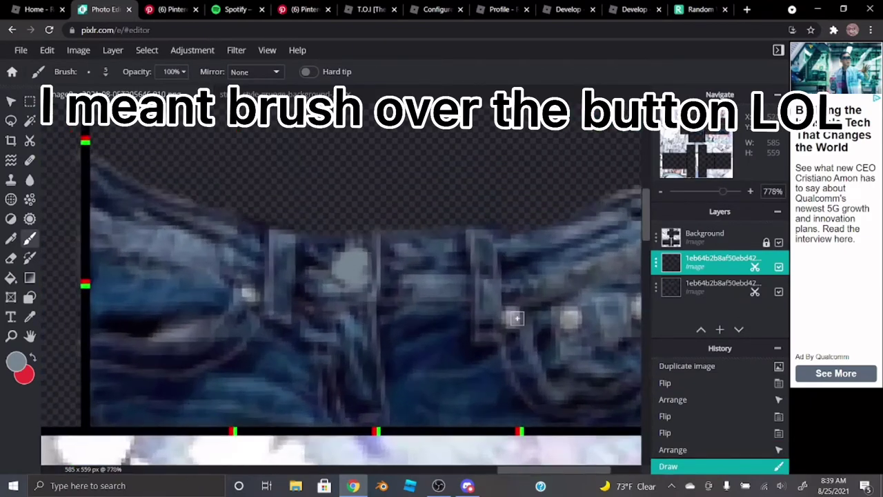
{"action": "scroll", "coordinate": [390, 356], "scroll_direction": "down", "scroll_amount": 1}
{"action": "scroll", "coordinate": [498, 312], "scroll_direction": "down", "scroll_amount": 2}
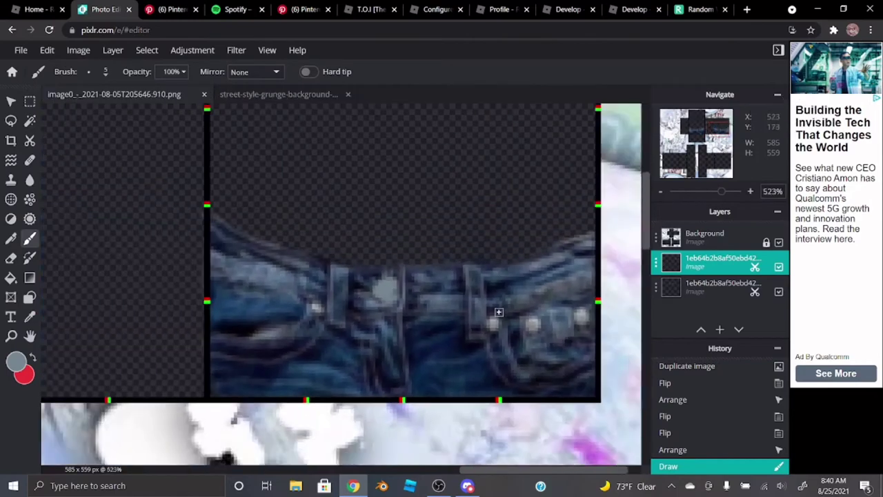
{"action": "scroll", "coordinate": [541, 316], "scroll_direction": "up", "scroll_amount": 4}
{"action": "scroll", "coordinate": [545, 317], "scroll_direction": "up", "scroll_amount": 1}
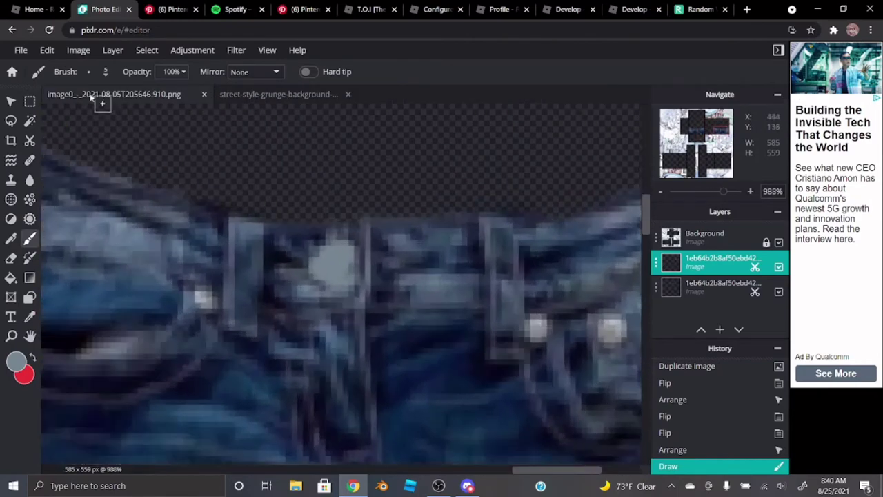
{"action": "left_click", "coordinate": [47, 50]}
{"action": "left_click", "coordinate": [59, 69]}
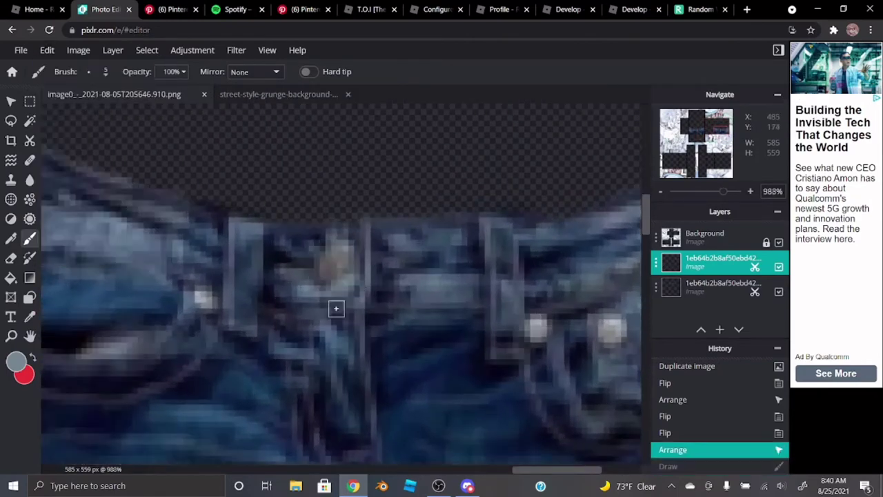
- Paint over the back panel's waistband button at 79% brush opacity, using a fresh colour sampled from the denim around it
{"action": "left_click", "coordinate": [17, 361]}
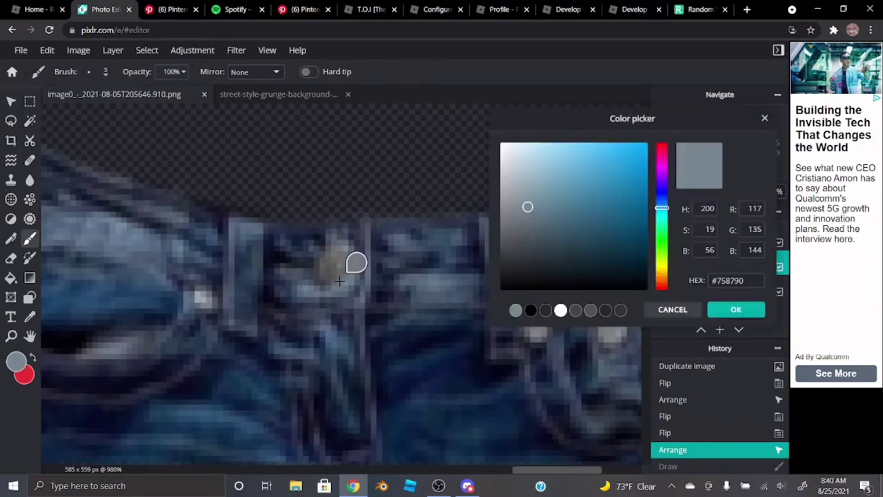
{"action": "left_click", "coordinate": [734, 309]}
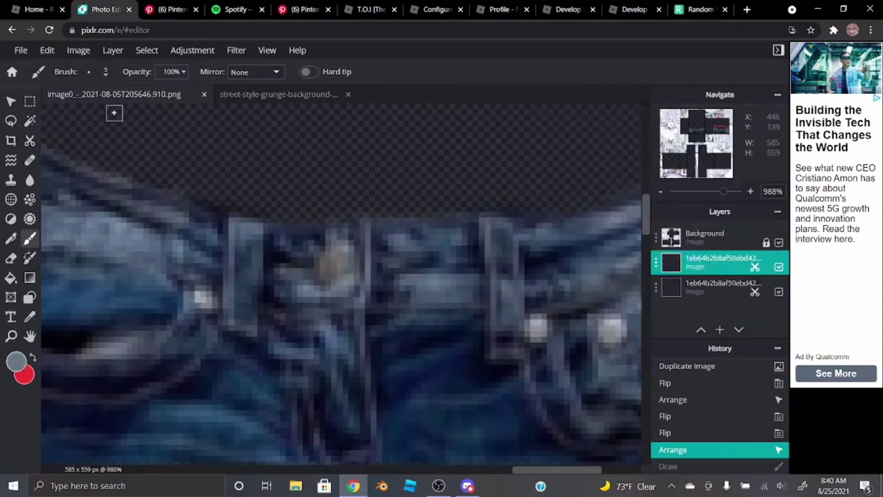
{"action": "left_click", "coordinate": [169, 72]}
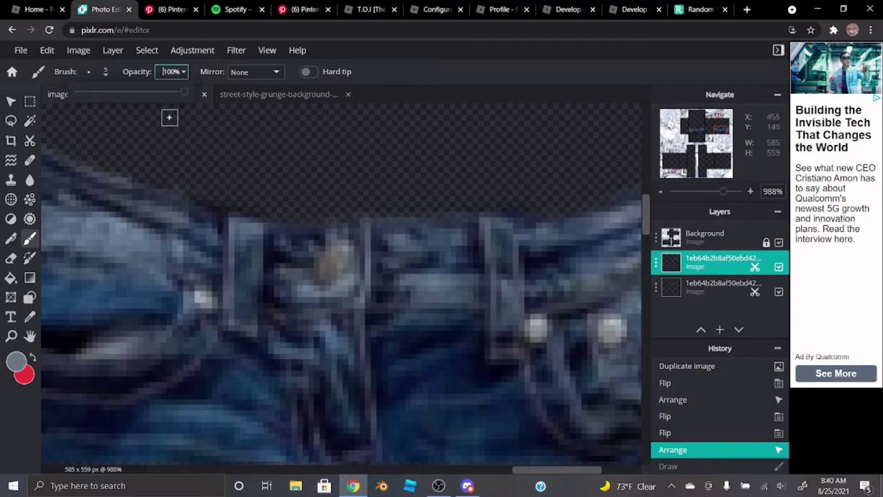
{"action": "left_click_drag", "start_coordinate": [324, 283], "coordinate": [312, 262]}
{"action": "scroll", "coordinate": [331, 322], "scroll_direction": "down", "scroll_amount": 3}
{"action": "scroll", "coordinate": [331, 323], "scroll_direction": "down", "scroll_amount": 4}
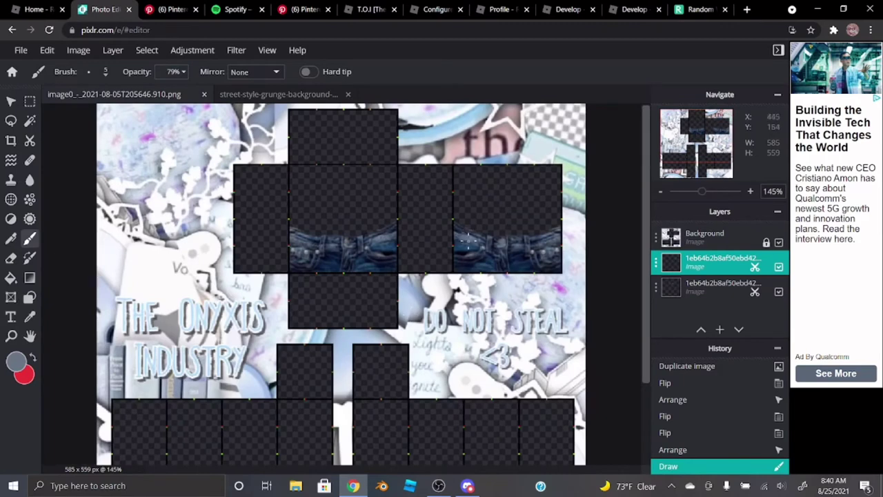
{"action": "scroll", "coordinate": [468, 240], "scroll_direction": "down", "scroll_amount": 1}
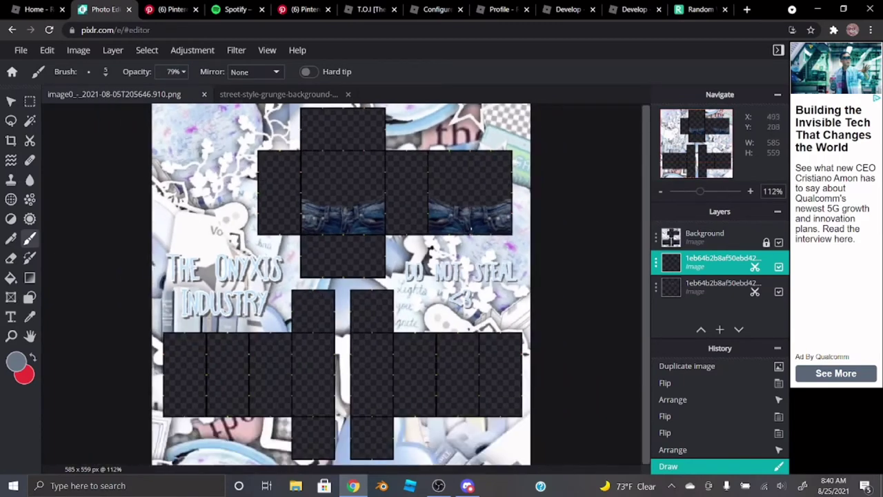
- Deselect the jeans layer and compare the jeans on the front and back torso panels
{"action": "left_click", "coordinate": [11, 102]}
{"action": "left_click", "coordinate": [580, 257]}
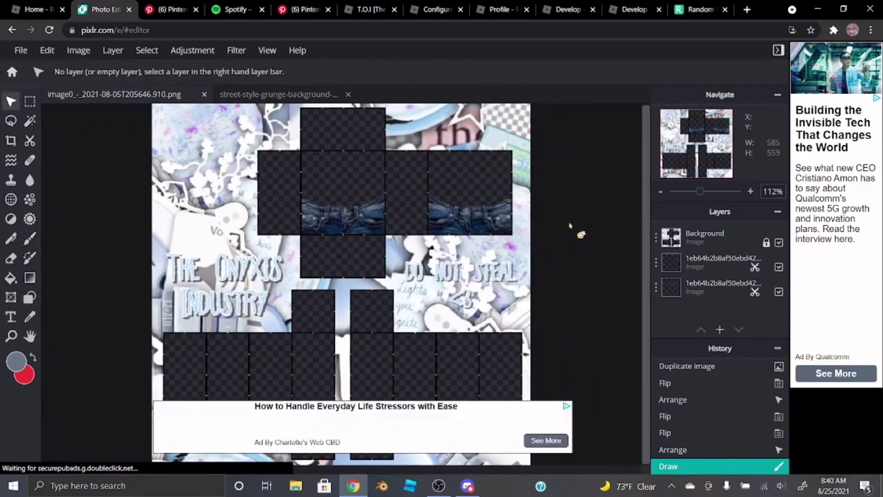
{"action": "scroll", "coordinate": [469, 213], "scroll_direction": "up", "scroll_amount": 2}
{"action": "scroll", "coordinate": [493, 200], "scroll_direction": "down", "scroll_amount": 1}
{"action": "scroll", "coordinate": [492, 200], "scroll_direction": "up", "scroll_amount": 5}
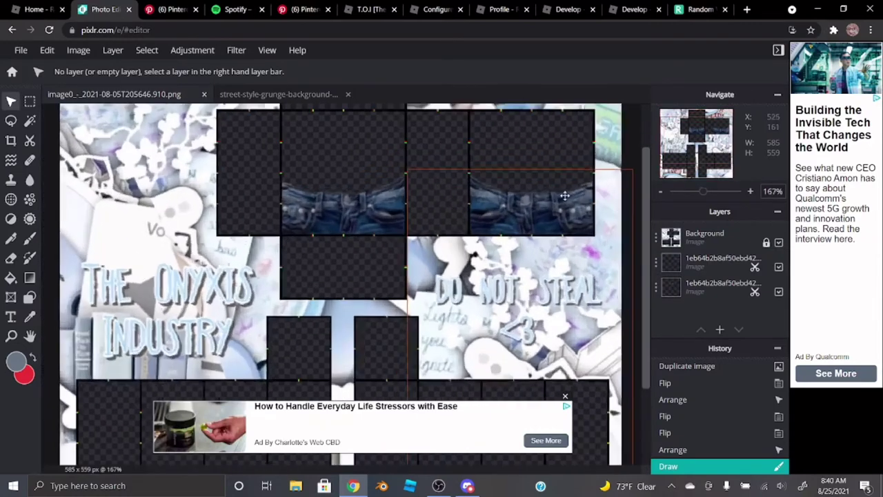
{"action": "scroll", "coordinate": [376, 221], "scroll_direction": "down", "scroll_amount": 5}
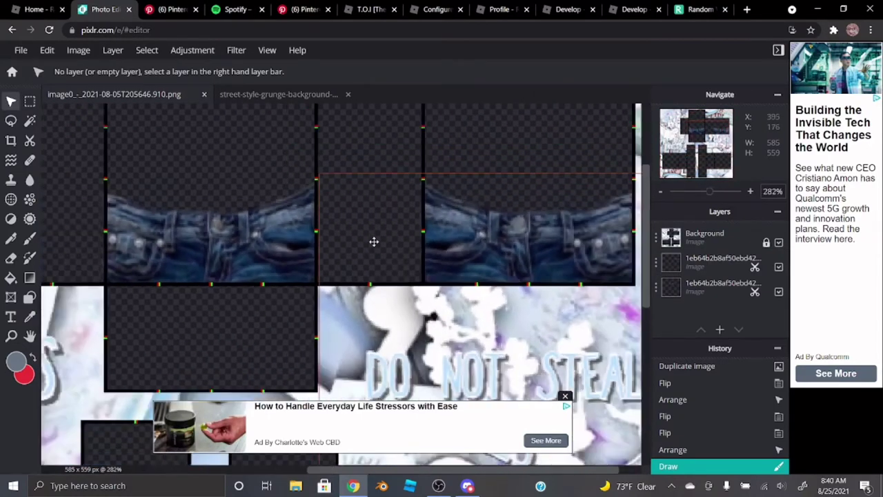
{"action": "scroll", "coordinate": [227, 220], "scroll_direction": "up", "scroll_amount": 2}
{"action": "scroll", "coordinate": [230, 254], "scroll_direction": "down", "scroll_amount": 2}
{"action": "scroll", "coordinate": [230, 254], "scroll_direction": "down", "scroll_amount": 2}
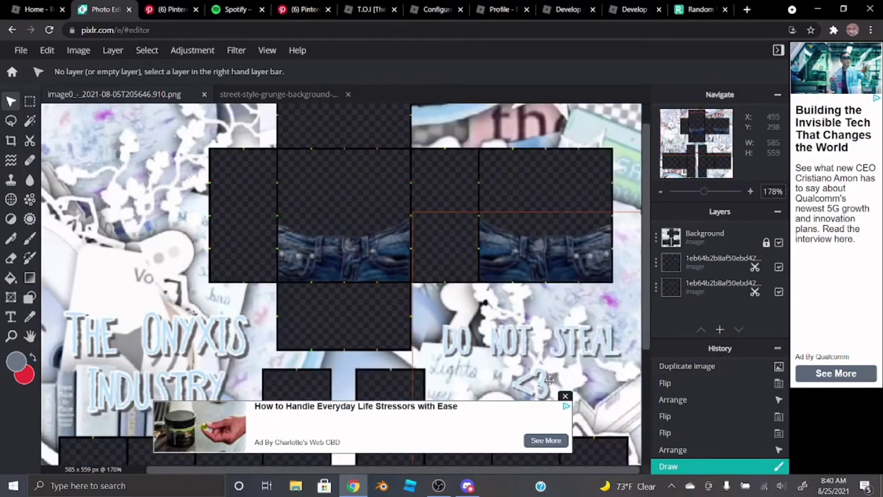
- Duplicate the front torso panel's jeans layer and move the copy above the other jeans layers, directly below Background
{"action": "left_click", "coordinate": [565, 396]}
{"action": "scroll", "coordinate": [575, 220], "scroll_direction": "up", "scroll_amount": 2}
{"action": "scroll", "coordinate": [400, 310], "scroll_direction": "up", "scroll_amount": 2}
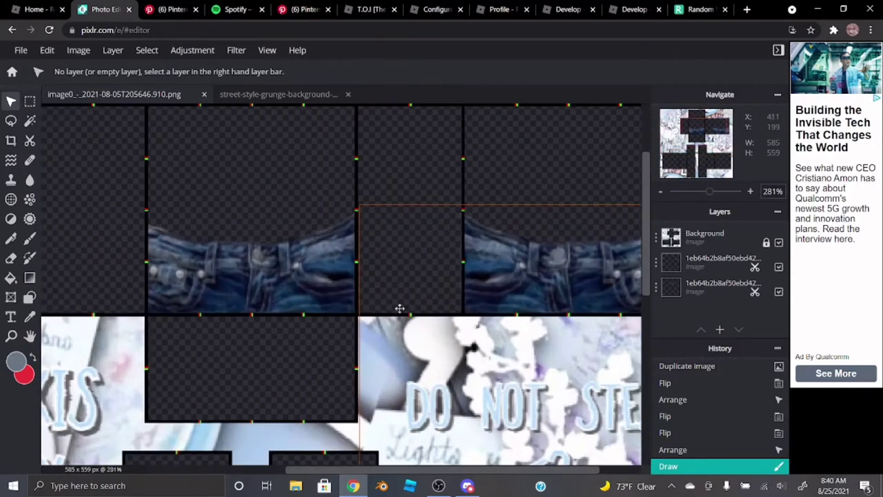
{"action": "scroll", "coordinate": [354, 319], "scroll_direction": "down", "scroll_amount": 3}
{"action": "double_click", "coordinate": [689, 293]}
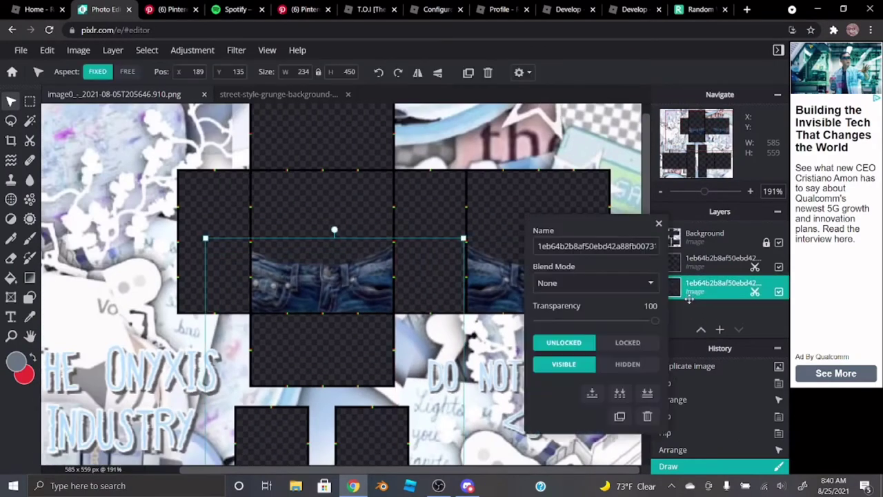
{"action": "left_click", "coordinate": [620, 417]}
{"action": "scroll", "coordinate": [355, 276], "scroll_direction": "up", "scroll_amount": 3}
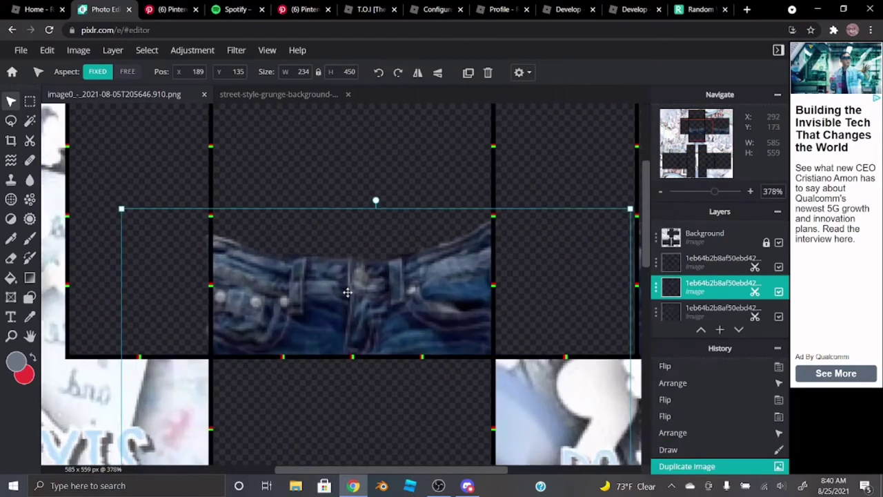
{"action": "left_click_drag", "start_coordinate": [691, 282], "coordinate": [692, 258]}
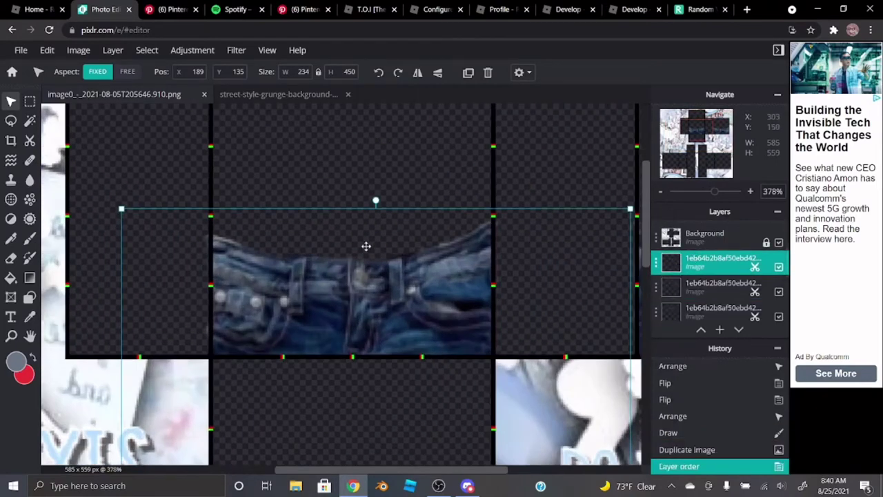
- Move the duplicated jeans up into the upper half of the front torso panel, at X 188, Y 71
{"action": "scroll", "coordinate": [346, 276], "scroll_direction": "down", "scroll_amount": 3}
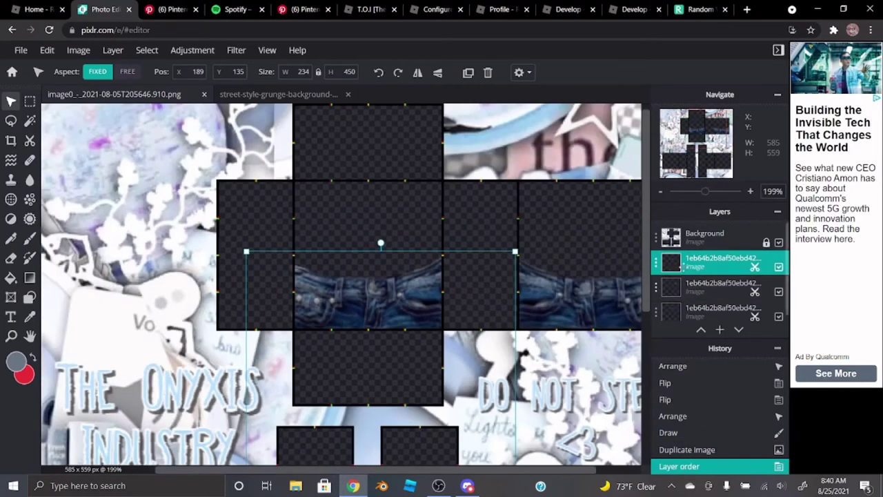
{"action": "scroll", "coordinate": [180, 297], "scroll_direction": "down", "scroll_amount": 3}
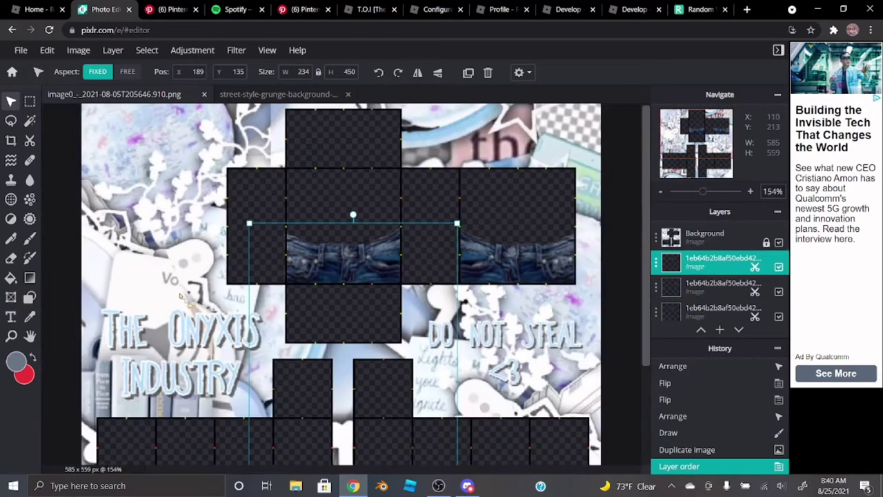
{"action": "scroll", "coordinate": [378, 203], "scroll_direction": "up", "scroll_amount": 4}
{"action": "scroll", "coordinate": [389, 190], "scroll_direction": "up", "scroll_amount": 1}
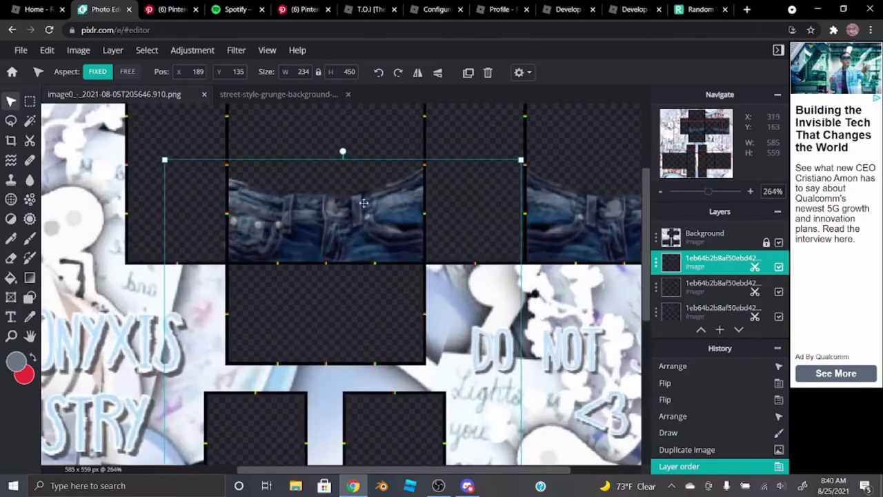
{"action": "scroll", "coordinate": [397, 193], "scroll_direction": "up", "scroll_amount": 4}
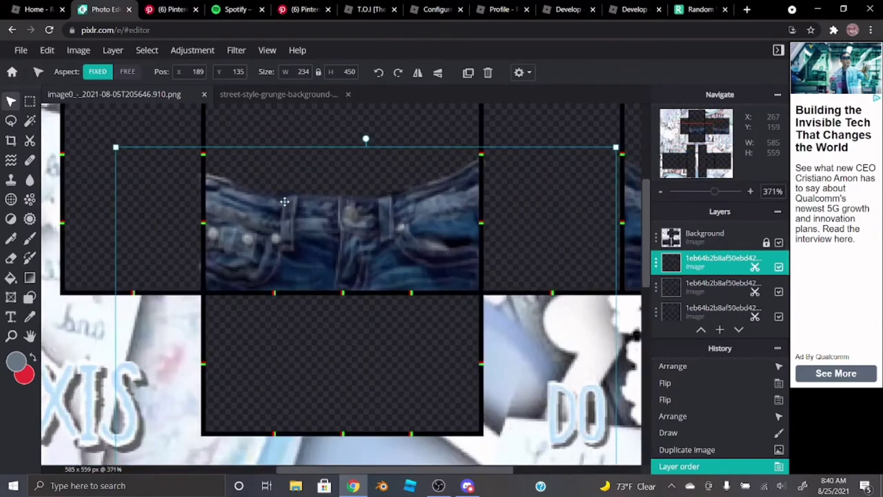
{"action": "scroll", "coordinate": [228, 265], "scroll_direction": "down", "scroll_amount": 5}
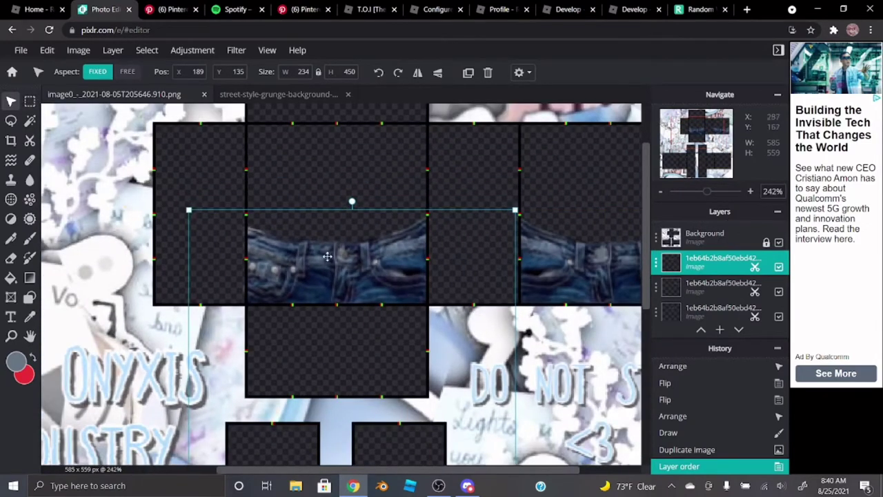
{"action": "left_click_drag", "start_coordinate": [337, 256], "coordinate": [338, 177]}
{"action": "scroll", "coordinate": [304, 224], "scroll_direction": "up", "scroll_amount": 2}
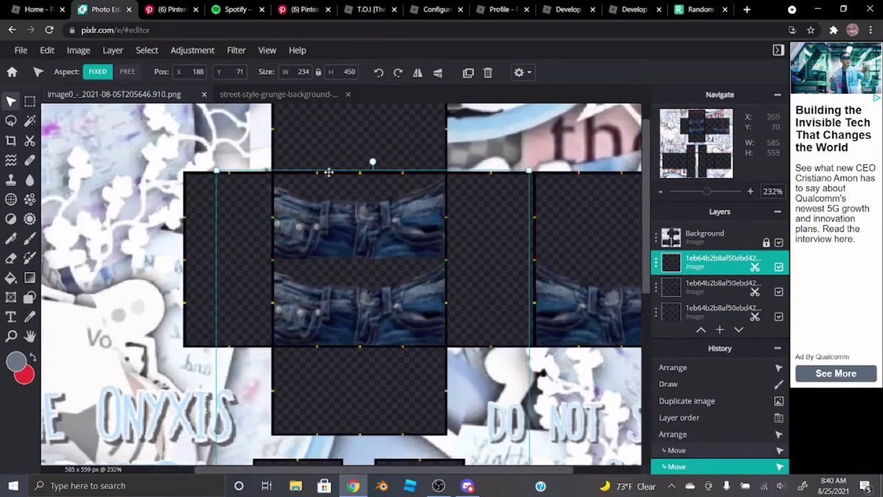
- Cut the duplicate down to its right pocket section by removing the rest from the mask with a rectangle
{"action": "scroll", "coordinate": [304, 224], "scroll_direction": "up", "scroll_amount": 1}
{"action": "left_click", "coordinate": [29, 140]}
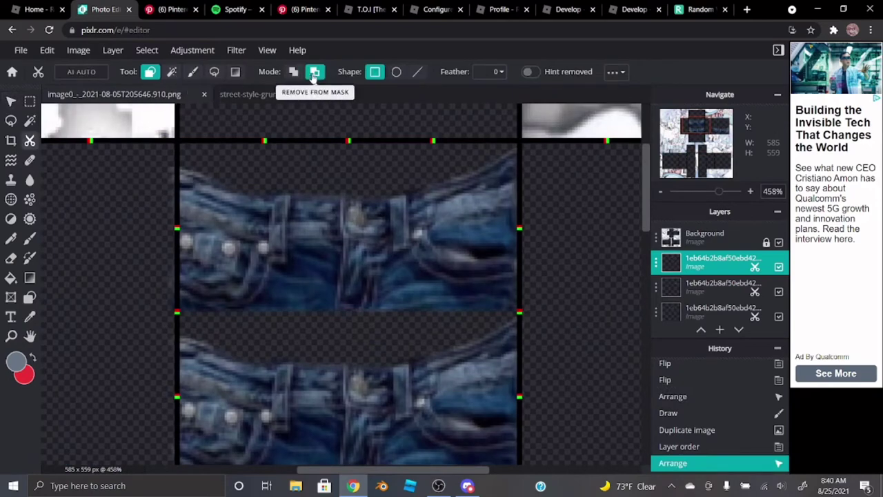
{"action": "scroll", "coordinate": [288, 189], "scroll_direction": "down", "scroll_amount": 1}
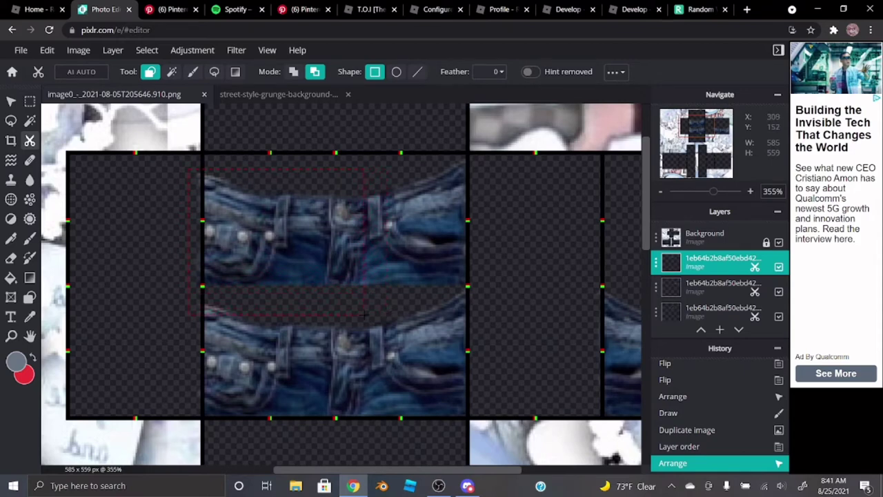
{"action": "left_click_drag", "start_coordinate": [367, 315], "coordinate": [366, 315]}
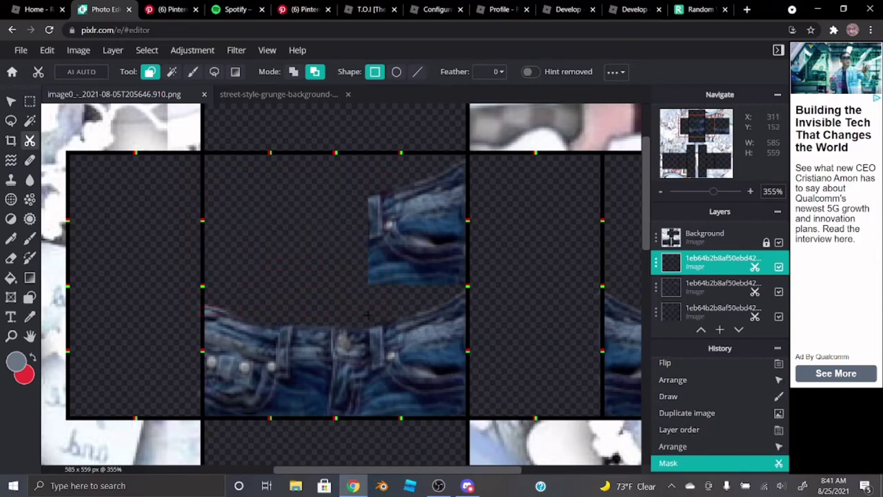
- Move the cut-out pocket piece onto the side panel between the front and back torso panels, at X 254, Y 136
{"action": "left_click", "coordinate": [11, 101]}
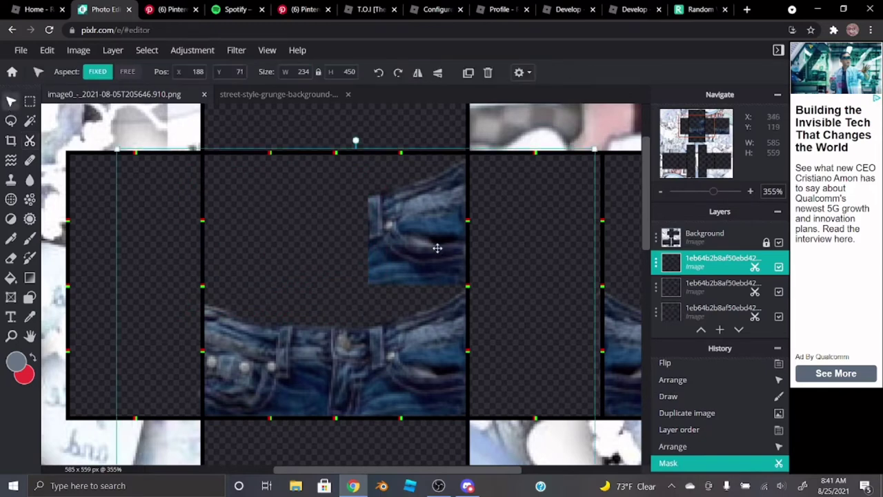
{"action": "left_click_drag", "start_coordinate": [437, 248], "coordinate": [572, 376]}
{"action": "scroll", "coordinate": [483, 318], "scroll_direction": "down", "scroll_amount": 3}
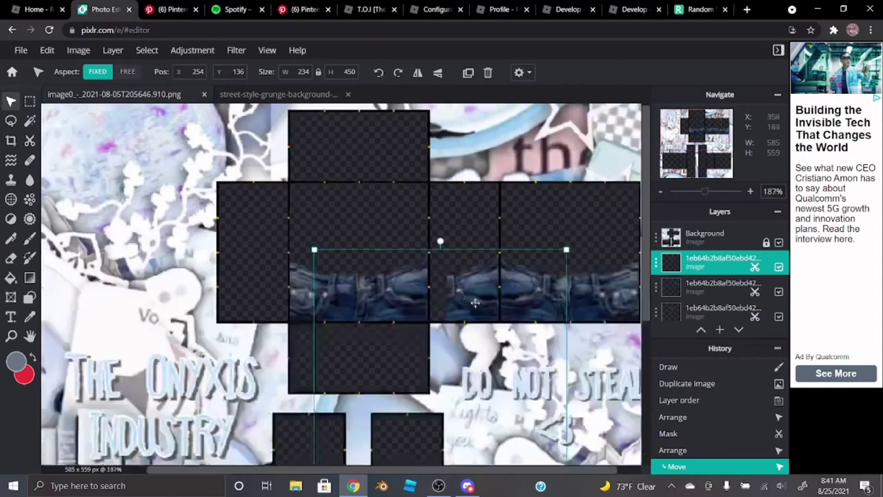
{"action": "scroll", "coordinate": [462, 264], "scroll_direction": "up", "scroll_amount": 6}
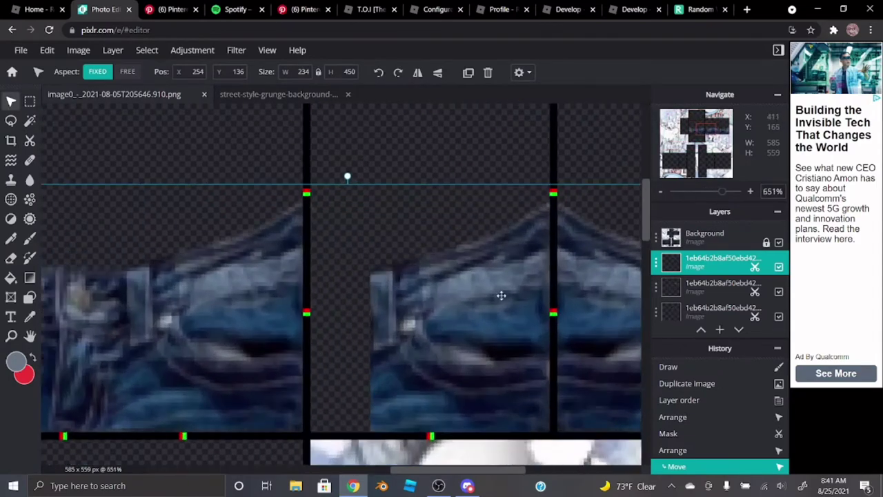
{"action": "scroll", "coordinate": [497, 288], "scroll_direction": "down", "scroll_amount": 2}
- Try flipping the pocket piece vertically, flip it back, and set it at X 254, Y 135
{"action": "left_click_drag", "start_coordinate": [492, 280], "coordinate": [493, 308]}
{"action": "left_click", "coordinate": [437, 72]}
{"action": "left_click", "coordinate": [437, 72]}
{"action": "scroll", "coordinate": [439, 271], "scroll_direction": "down", "scroll_amount": 6}
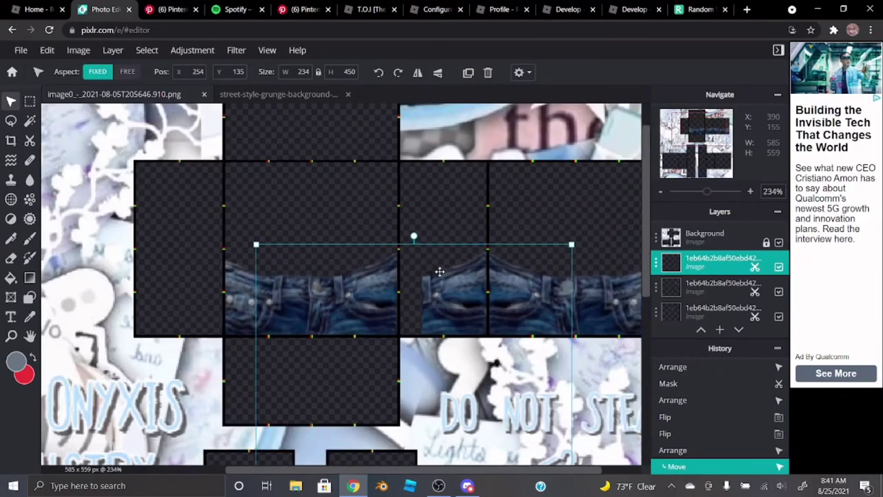
- Free-transform the pocket piece to a height of 464 and move it against the front panel's edge
{"action": "scroll", "coordinate": [439, 271], "scroll_direction": "up", "scroll_amount": 5}
{"action": "left_click", "coordinate": [47, 50]}
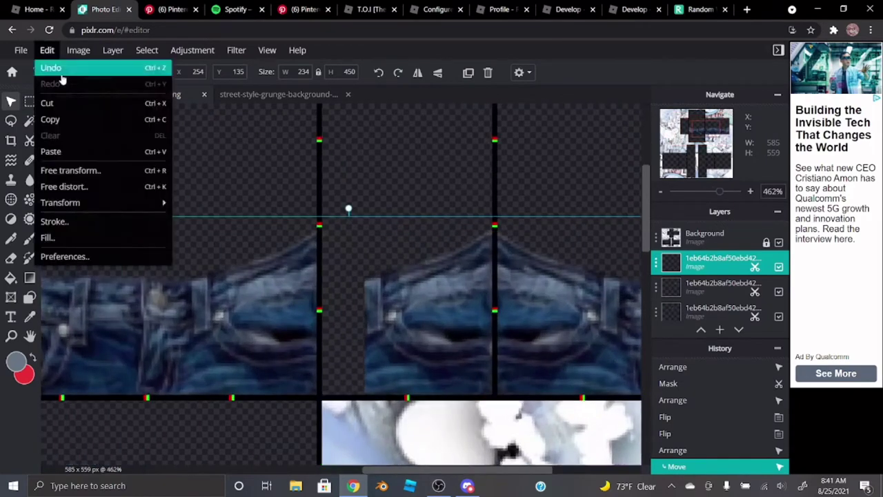
{"action": "left_click", "coordinate": [69, 170]}
{"action": "scroll", "coordinate": [365, 251], "scroll_direction": "down", "scroll_amount": 3}
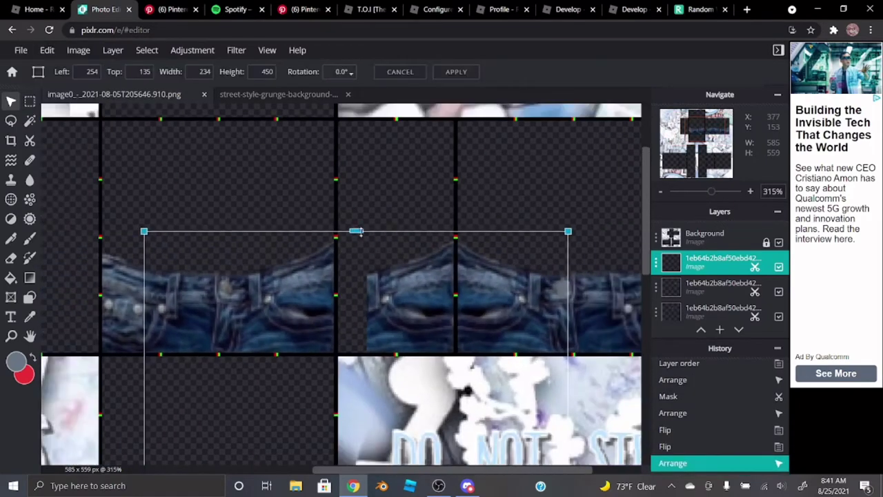
{"action": "left_click_drag", "start_coordinate": [355, 231], "coordinate": [361, 205]}
{"action": "left_click_drag", "start_coordinate": [400, 274], "coordinate": [367, 268]}
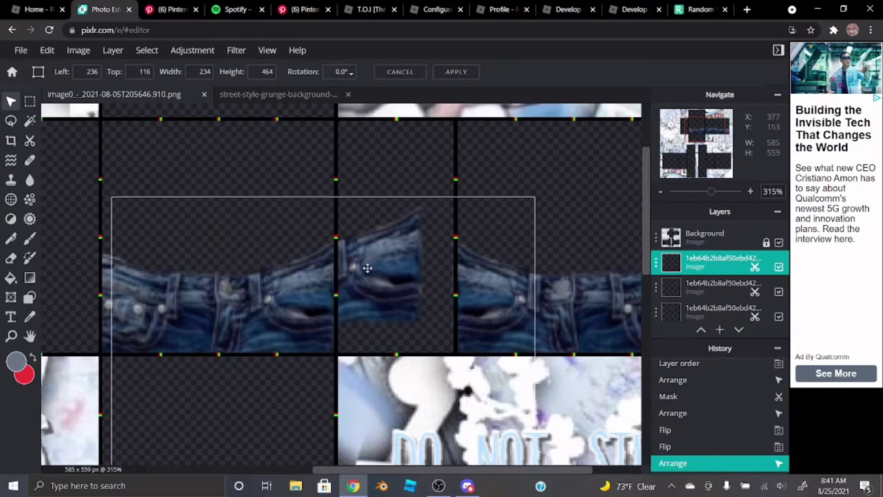
- Widen the pocket piece's transform box to 283 and move it down onto the side panel, at left 219, top 136
{"action": "scroll", "coordinate": [535, 379], "scroll_direction": "down", "scroll_amount": 4}
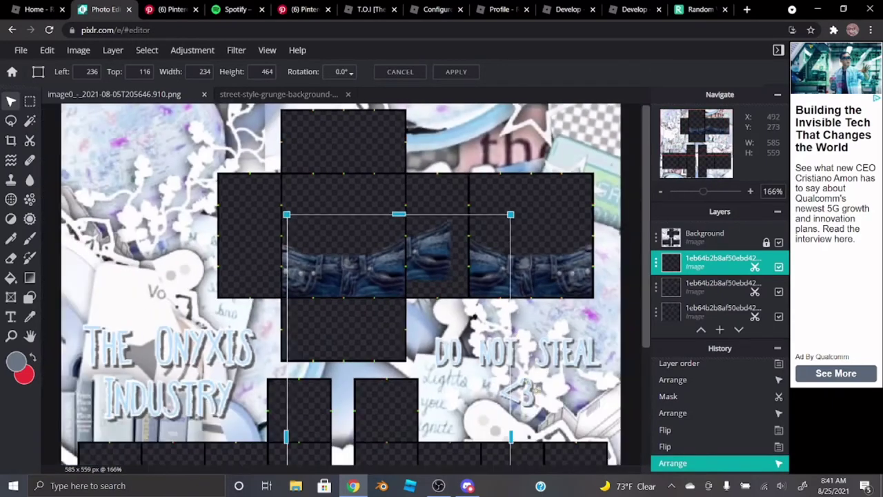
{"action": "left_click_drag", "start_coordinate": [511, 433], "coordinate": [566, 435]}
{"action": "scroll", "coordinate": [449, 233], "scroll_direction": "up", "scroll_amount": 4}
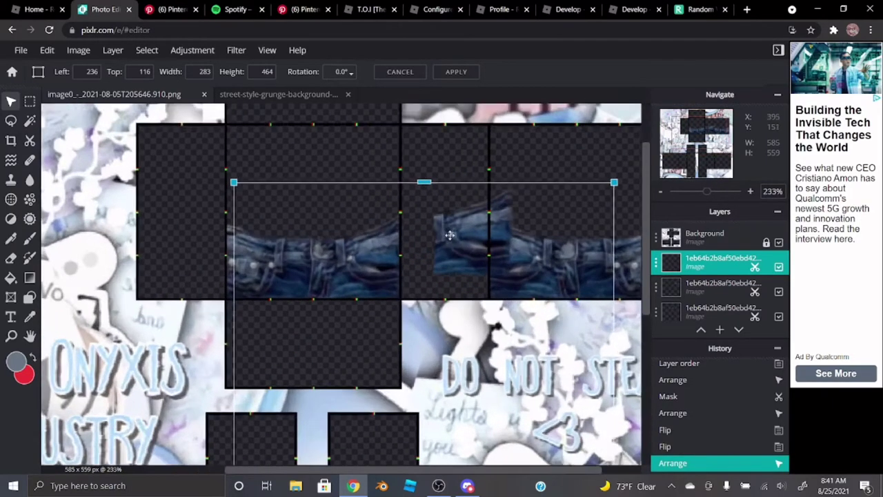
{"action": "left_click_drag", "start_coordinate": [484, 242], "coordinate": [445, 286]}
- Stretch the pocket piece's transform box to 318 by 470 and align it with the back panel's edge, at left 193, top 132
{"action": "scroll", "coordinate": [446, 283], "scroll_direction": "down", "scroll_amount": 6}
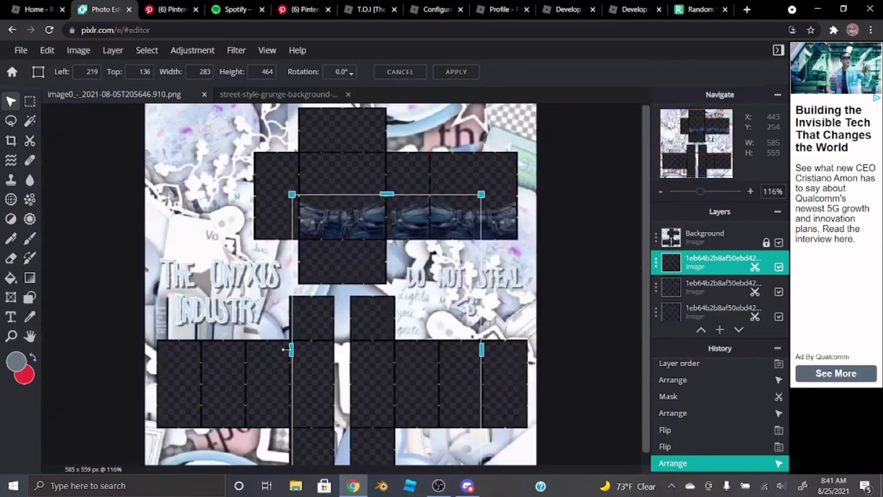
{"action": "left_click_drag", "start_coordinate": [290, 349], "coordinate": [267, 350]}
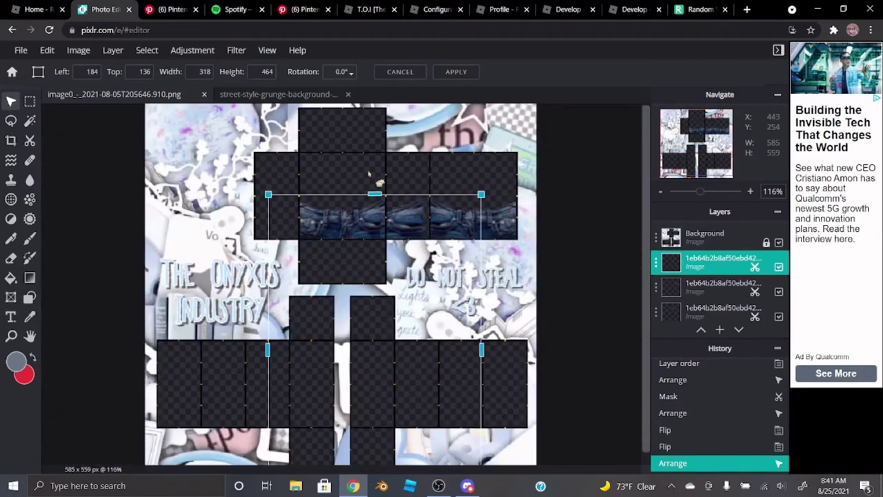
{"action": "left_click_drag", "start_coordinate": [373, 197], "coordinate": [375, 191]}
{"action": "scroll", "coordinate": [495, 173], "scroll_direction": "up", "scroll_amount": 6}
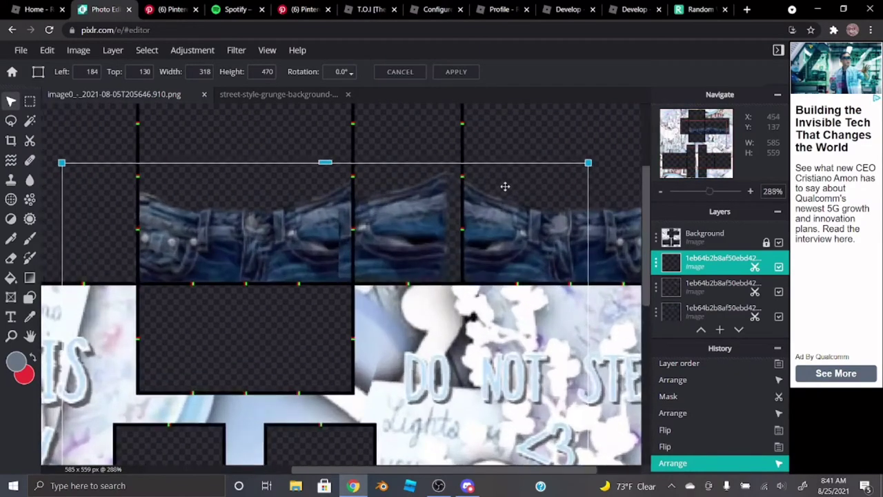
{"action": "left_click_drag", "start_coordinate": [423, 208], "coordinate": [442, 213]}
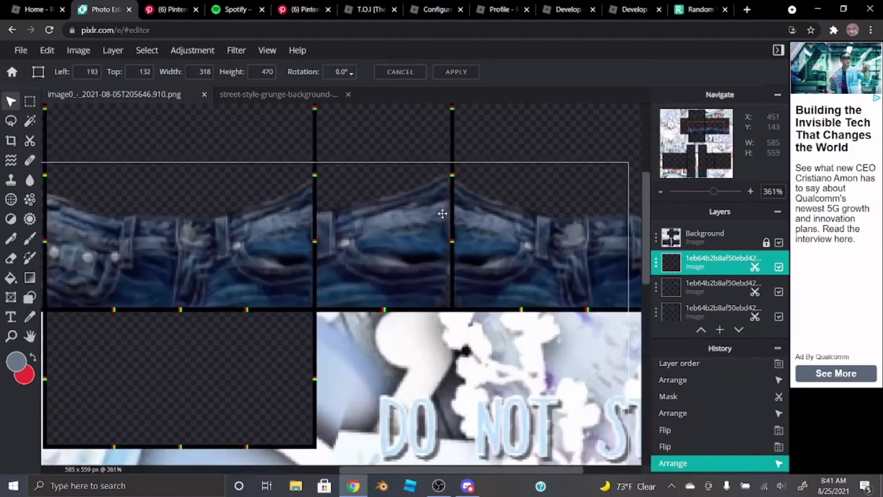
- Enlarge the pocket piece's transform box to 322 by 619 and position it over the side panel, at left 191, top 110
{"action": "left_click_drag", "start_coordinate": [616, 161], "coordinate": [624, 105]}
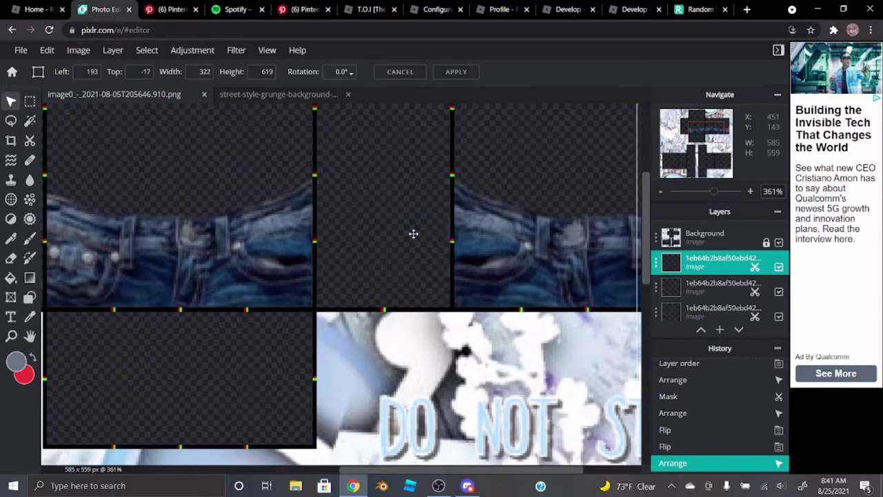
{"action": "scroll", "coordinate": [412, 233], "scroll_direction": "down", "scroll_amount": 5}
{"action": "left_click_drag", "start_coordinate": [418, 214], "coordinate": [542, 264]}
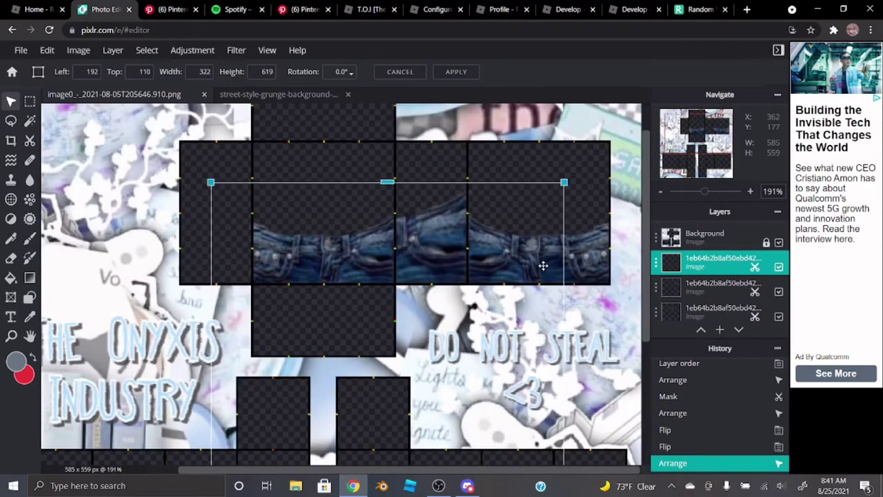
{"action": "scroll", "coordinate": [462, 187], "scroll_direction": "up", "scroll_amount": 7}
{"action": "scroll", "coordinate": [421, 275], "scroll_direction": "up", "scroll_amount": 3}
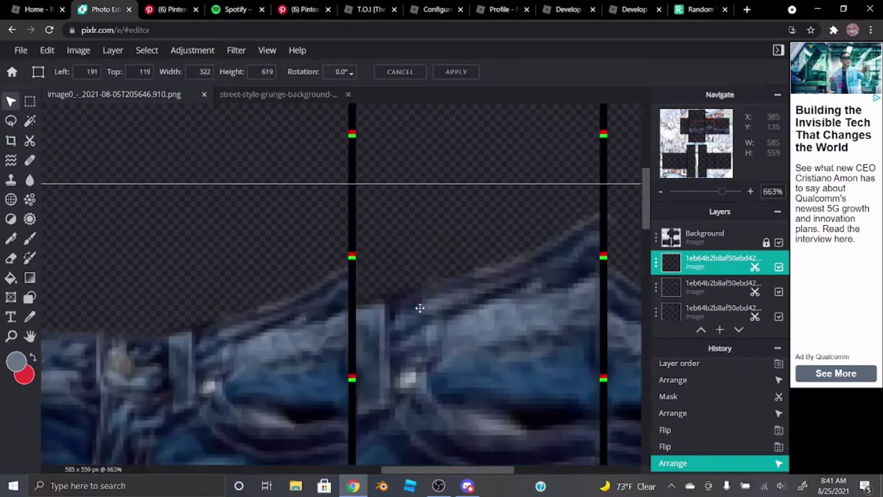
{"action": "scroll", "coordinate": [420, 275], "scroll_direction": "down", "scroll_amount": 10}
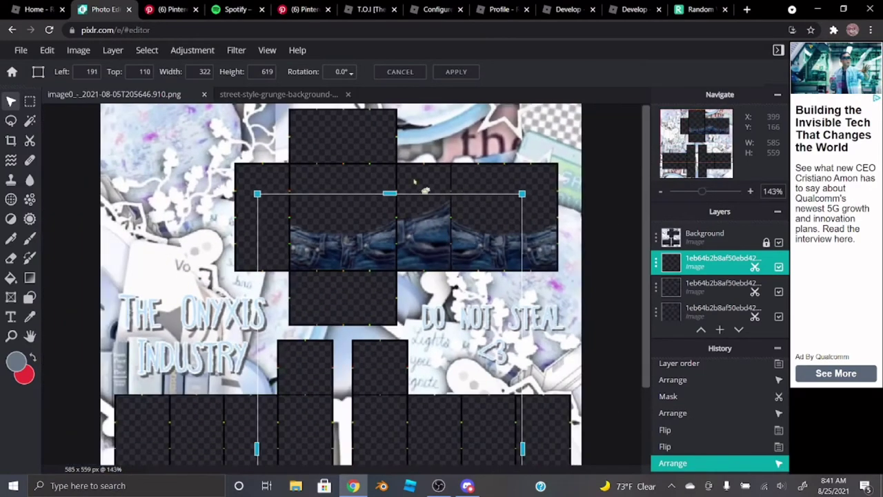
{"action": "scroll", "coordinate": [545, 260], "scroll_direction": "down", "scroll_amount": 2}
- Shorten the pocket piece's transform box to 322 by 544 and align it over the side panel at left 191, top 124
{"action": "scroll", "coordinate": [373, 206], "scroll_direction": "up", "scroll_amount": 5}
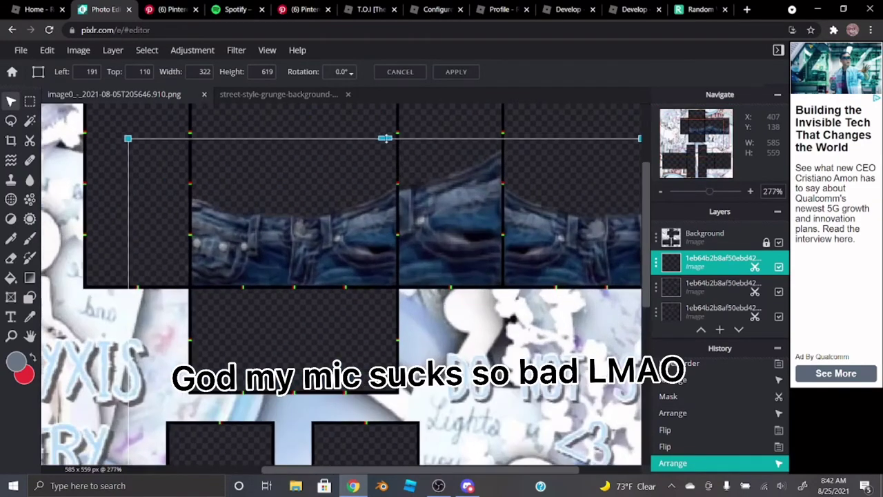
{"action": "left_click_drag", "start_coordinate": [385, 137], "coordinate": [432, 218]}
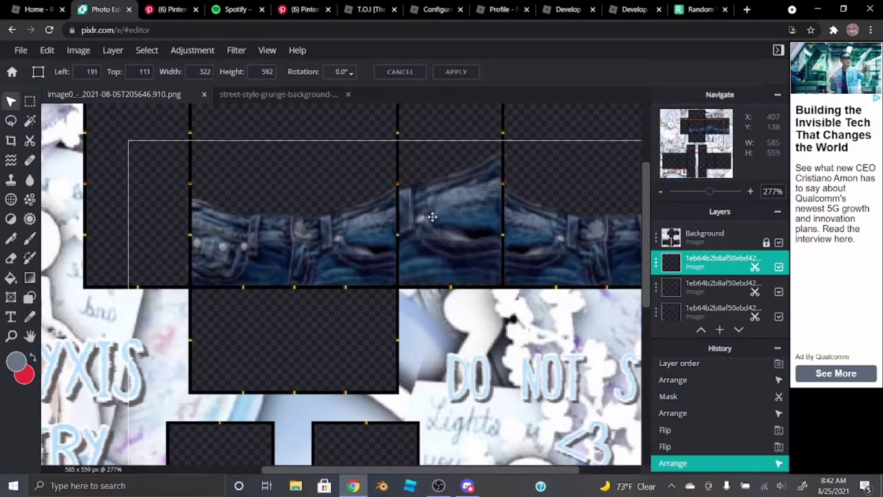
{"action": "left_click_drag", "start_coordinate": [386, 143], "coordinate": [391, 210]}
{"action": "left_click_drag", "start_coordinate": [416, 251], "coordinate": [415, 205]}
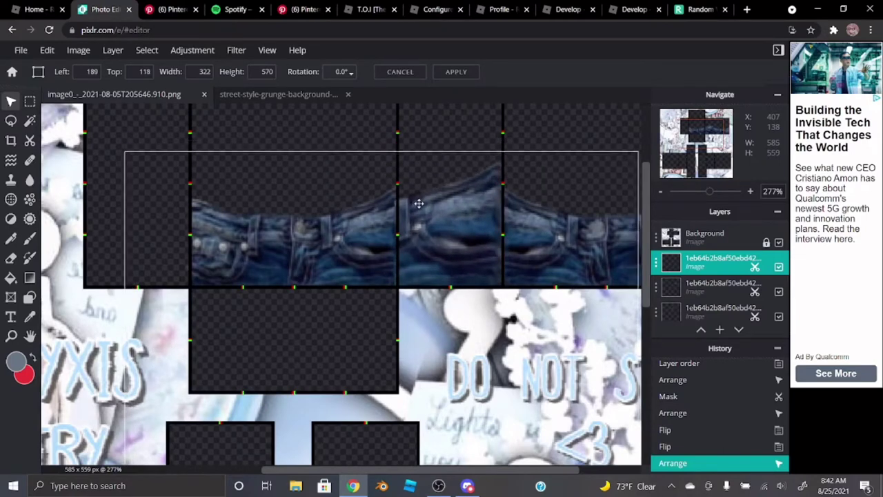
{"action": "left_click_drag", "start_coordinate": [380, 149], "coordinate": [380, 198]}
{"action": "left_click_drag", "start_coordinate": [407, 240], "coordinate": [411, 199]}
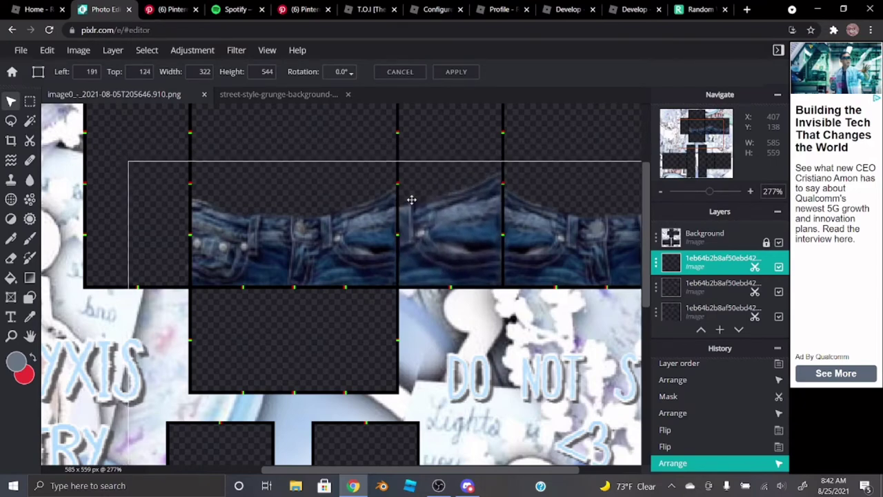
{"action": "scroll", "coordinate": [420, 206], "scroll_direction": "up", "scroll_amount": 5}
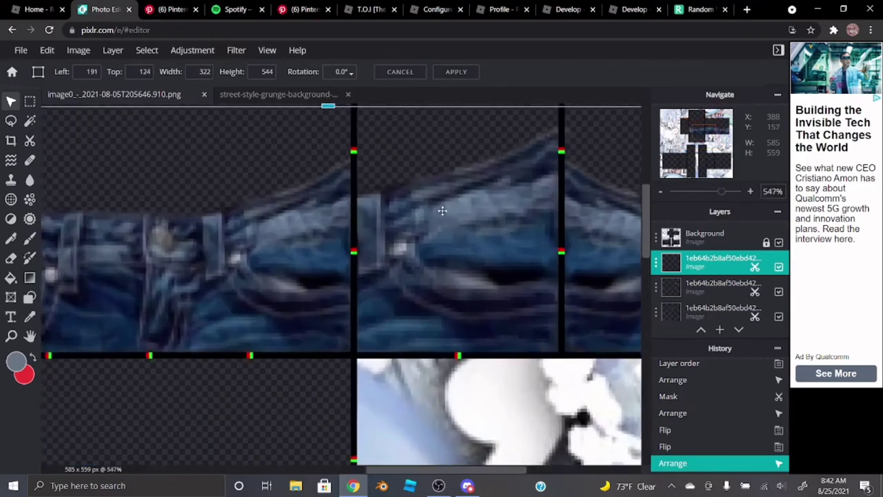
{"action": "scroll", "coordinate": [351, 281], "scroll_direction": "down", "scroll_amount": 2}
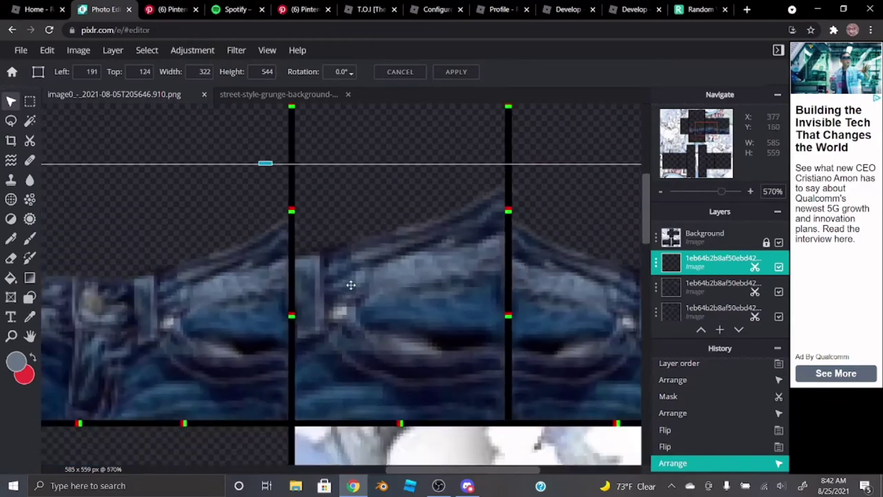
{"action": "scroll", "coordinate": [359, 258], "scroll_direction": "down", "scroll_amount": 6}
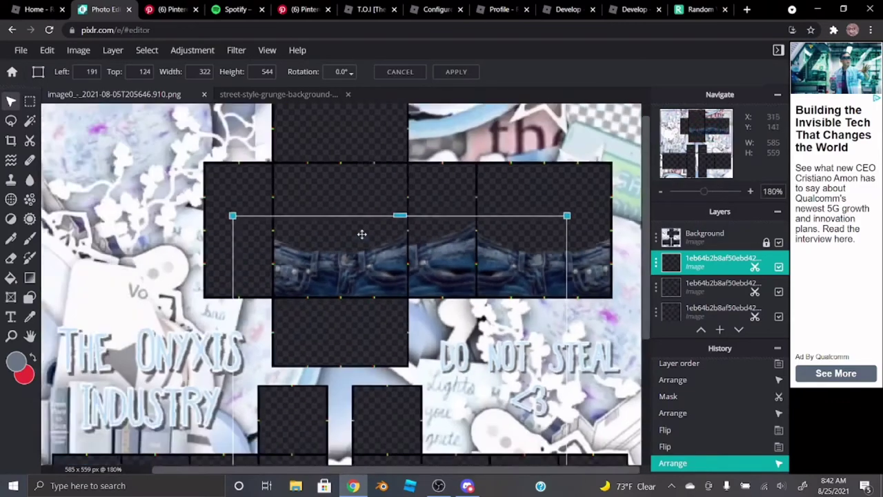
{"action": "scroll", "coordinate": [475, 204], "scroll_direction": "up", "scroll_amount": 2}
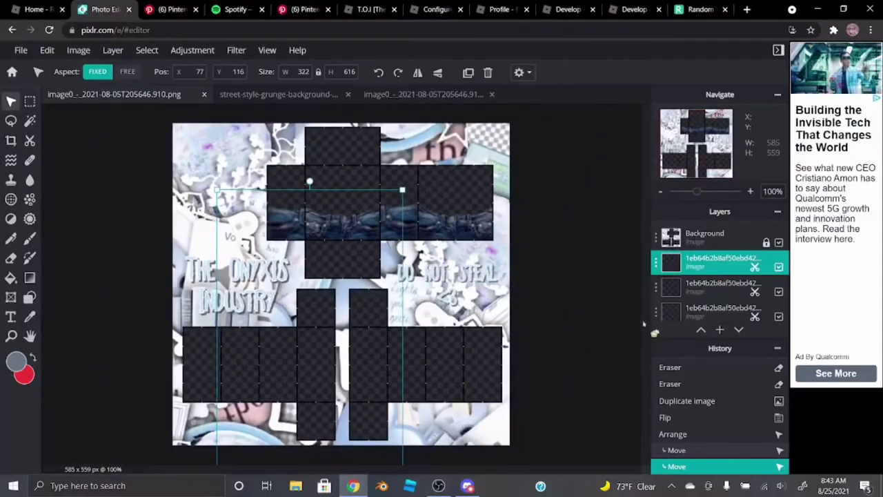
- Undo the last two moves of the flipped pocket piece
{"action": "key", "text": "ctrl+z"}
{"action": "key", "text": "ctrl+z"}
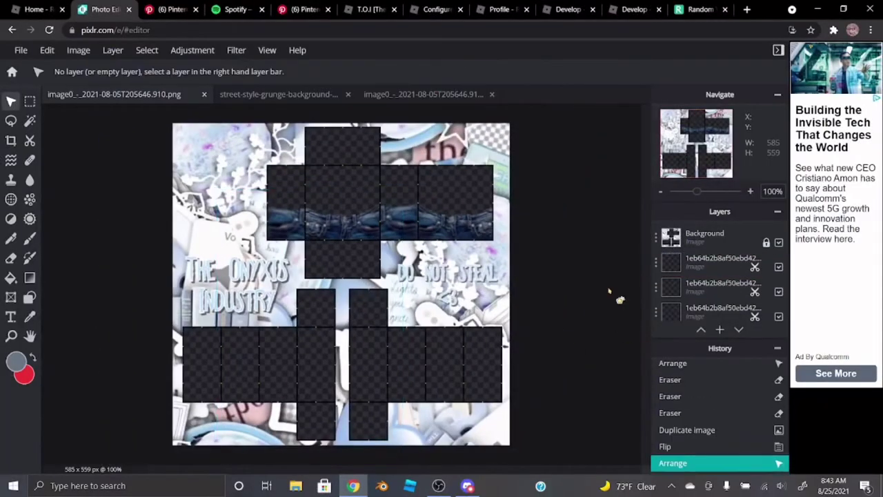
- Examine how the jeans pieces meet across the front, back and side torso panels and the empty panel below the front
{"action": "scroll", "coordinate": [502, 189], "scroll_direction": "up", "scroll_amount": 5}
{"action": "scroll", "coordinate": [503, 189], "scroll_direction": "up", "scroll_amount": 1}
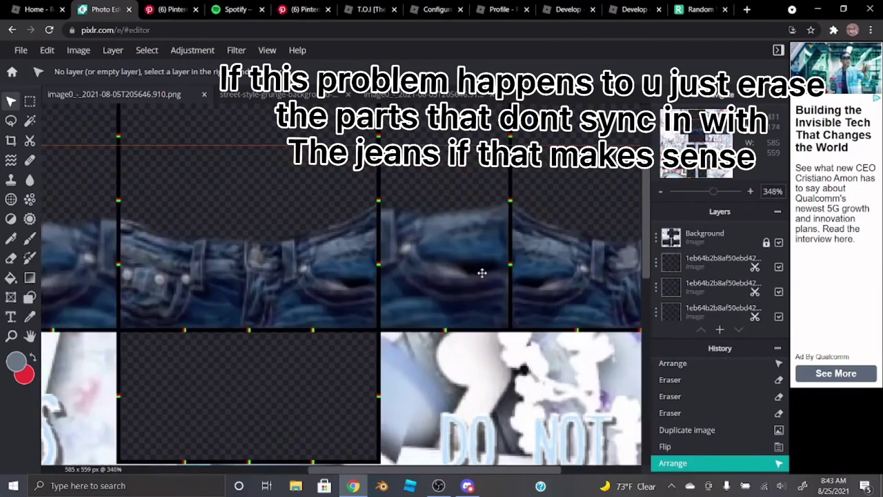
{"action": "scroll", "coordinate": [417, 279], "scroll_direction": "up", "scroll_amount": 3}
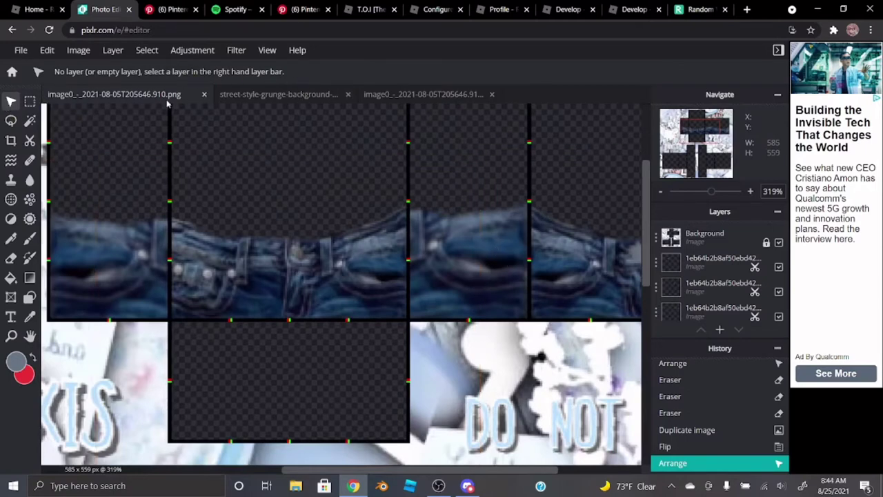
{"action": "left_click", "coordinate": [200, 166]}
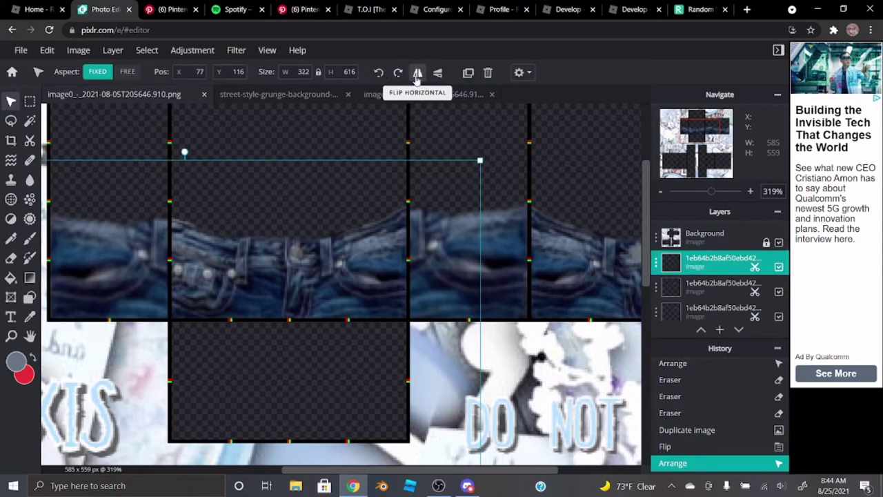
{"action": "scroll", "coordinate": [211, 283], "scroll_direction": "up", "scroll_amount": 2}
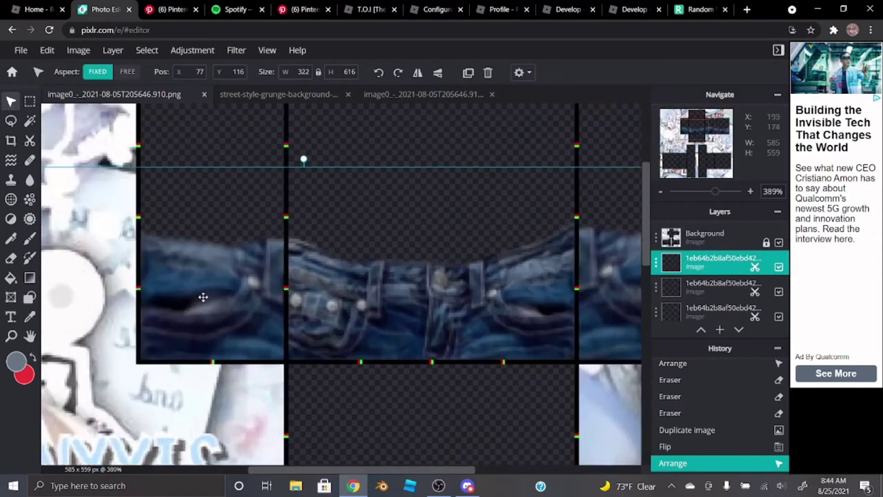
{"action": "scroll", "coordinate": [208, 297], "scroll_direction": "down", "scroll_amount": 3}
{"action": "scroll", "coordinate": [208, 297], "scroll_direction": "down", "scroll_amount": 3}
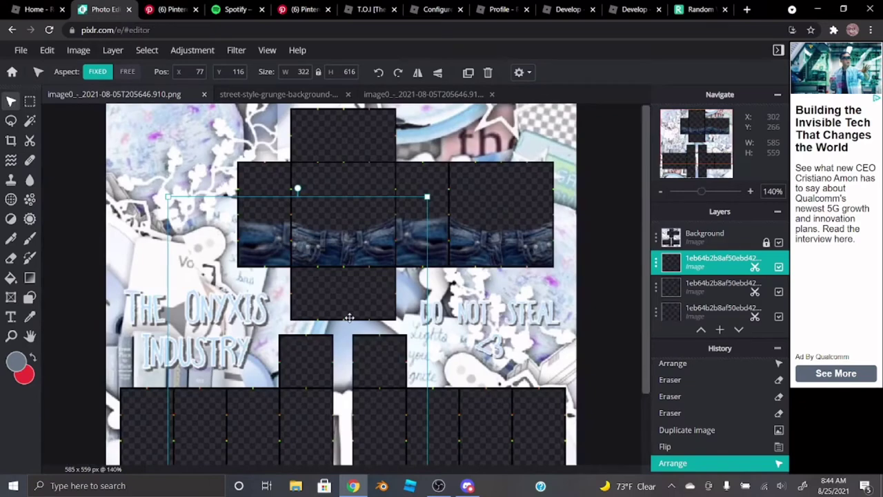
{"action": "scroll", "coordinate": [349, 317], "scroll_direction": "up", "scroll_amount": 6}
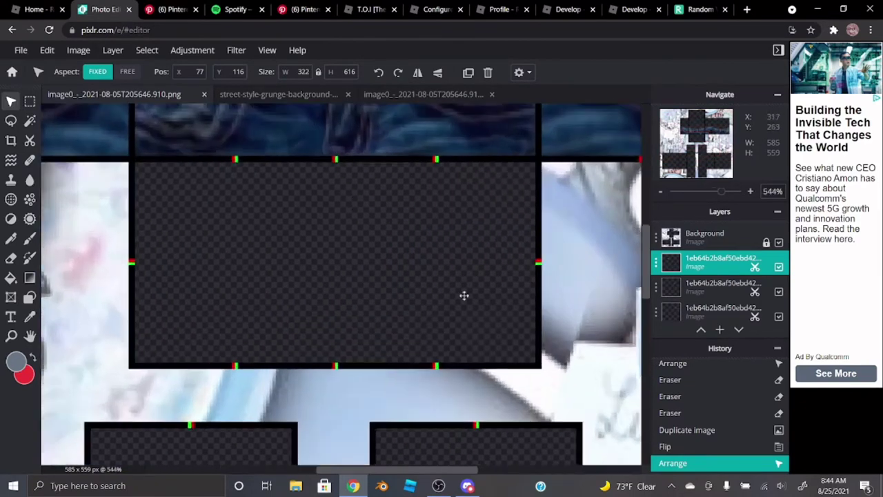
{"action": "scroll", "coordinate": [269, 276], "scroll_direction": "down", "scroll_amount": 6}
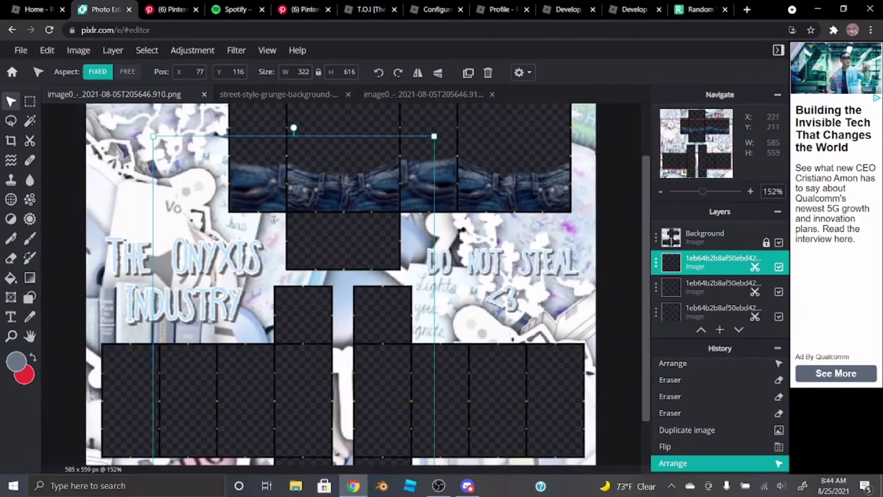
{"action": "scroll", "coordinate": [273, 207], "scroll_direction": "up", "scroll_amount": 2}
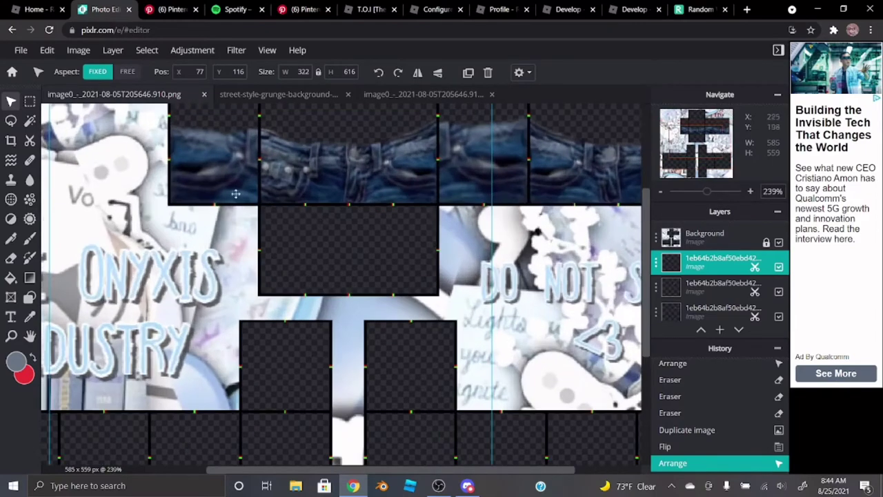
- Add the jeans photo from its URL as a new layer and place it above the Background layer
{"action": "left_click", "coordinate": [112, 49]}
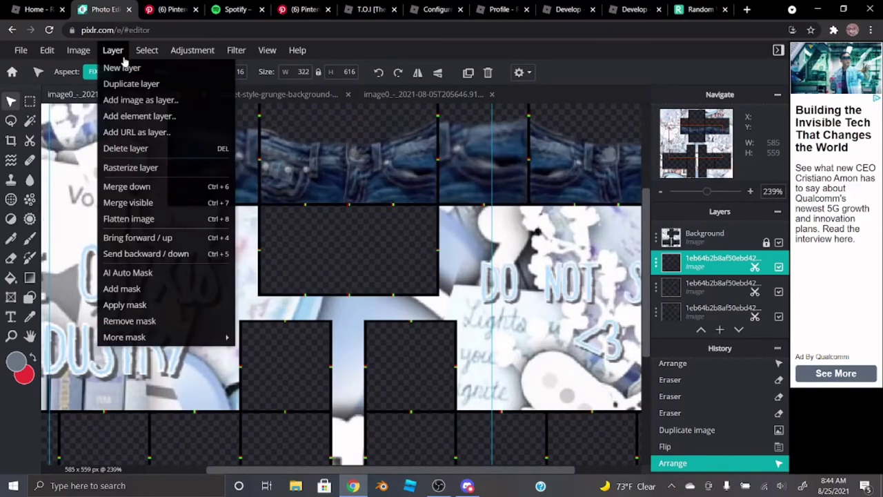
{"action": "left_click", "coordinate": [138, 131]}
{"action": "key", "text": "ctrl+v"}
{"action": "key", "text": "Return"}
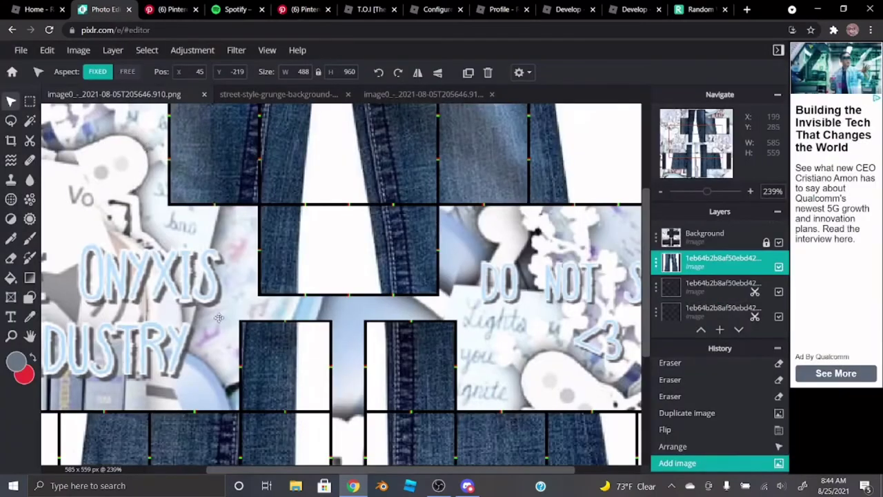
{"action": "scroll", "coordinate": [273, 338], "scroll_direction": "down", "scroll_amount": 3}
{"action": "left_click_drag", "start_coordinate": [717, 262], "coordinate": [717, 236]}
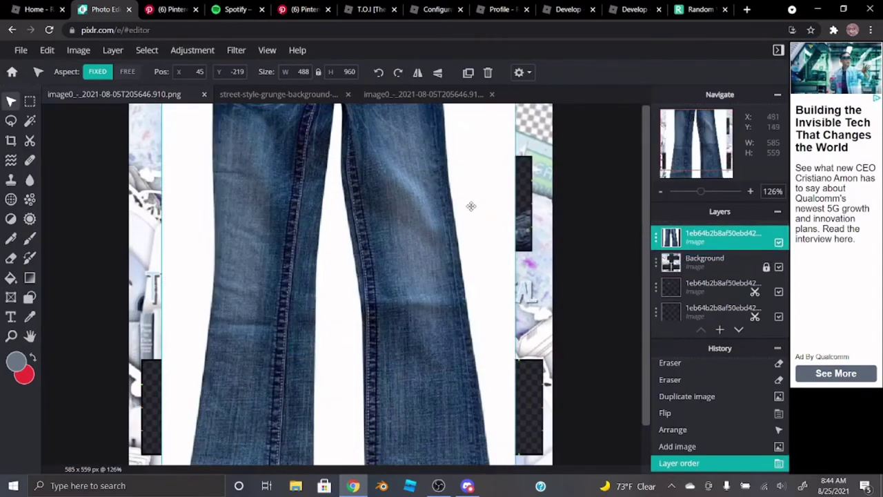
- Move the jeans photo down to show its upper part and cut out a rectangular strip across the crotch area
{"action": "left_click_drag", "start_coordinate": [413, 189], "coordinate": [427, 341]}
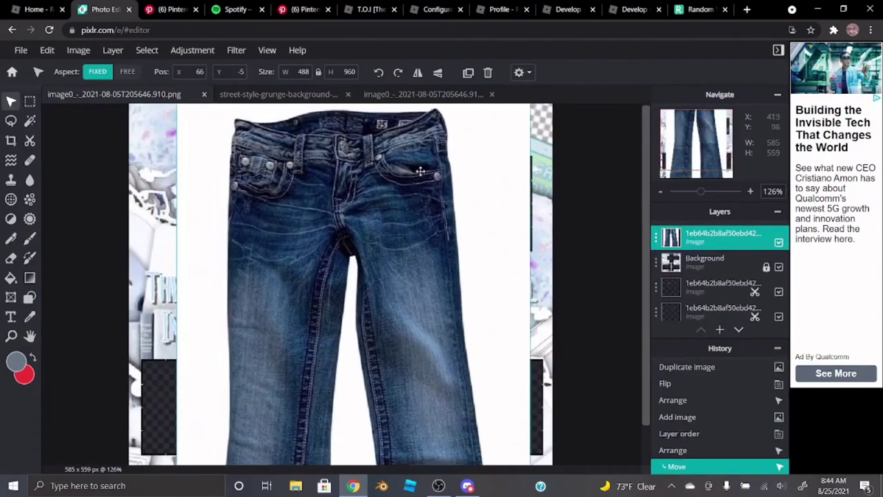
{"action": "scroll", "coordinate": [292, 159], "scroll_direction": "up", "scroll_amount": 3}
{"action": "scroll", "coordinate": [292, 159], "scroll_direction": "up", "scroll_amount": 1}
{"action": "left_click", "coordinate": [30, 140]}
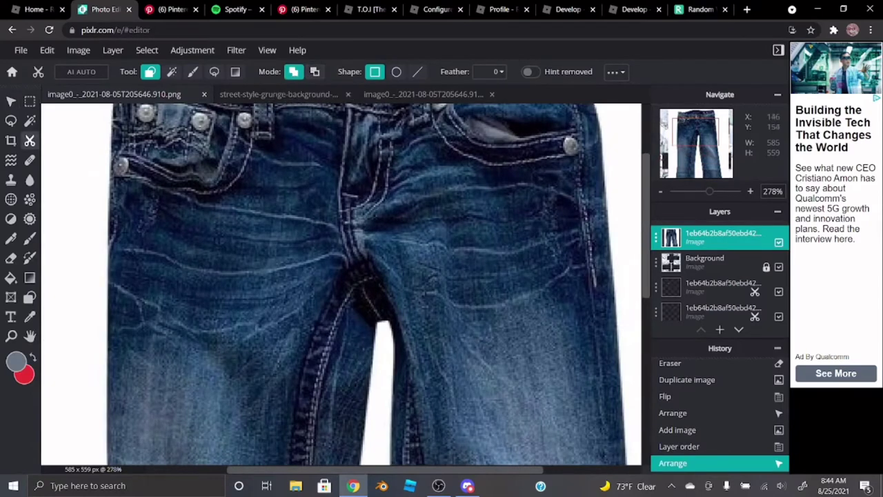
{"action": "left_click_drag", "start_coordinate": [413, 276], "coordinate": [613, 290]}
{"action": "scroll", "coordinate": [613, 290], "scroll_direction": "down", "scroll_amount": 4}
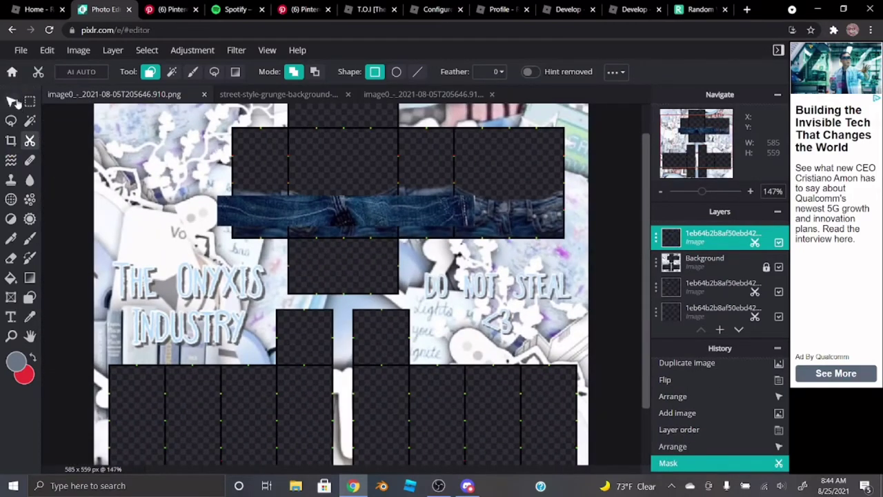
- Move the crotch strip to X 73, Y 43 over the panel below the front and place its layer beneath the Background layer
{"action": "left_click", "coordinate": [11, 101]}
{"action": "left_click_drag", "start_coordinate": [269, 169], "coordinate": [317, 260]}
{"action": "scroll", "coordinate": [317, 260], "scroll_direction": "down", "scroll_amount": 4}
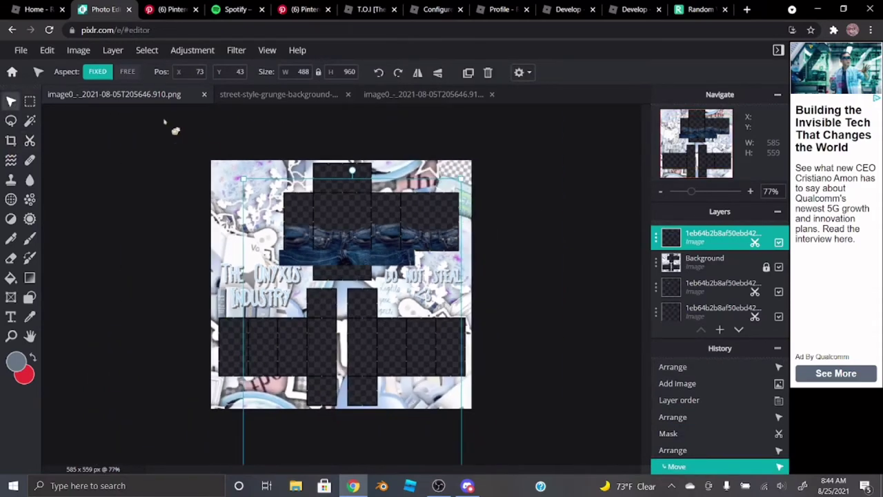
{"action": "left_click_drag", "start_coordinate": [717, 237], "coordinate": [717, 263]}
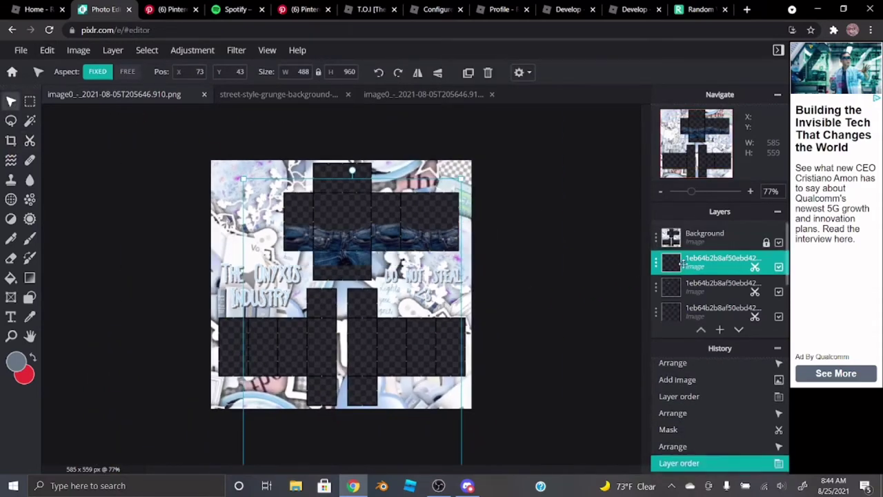
{"action": "scroll", "coordinate": [341, 207], "scroll_direction": "up", "scroll_amount": 3}
{"action": "scroll", "coordinate": [341, 207], "scroll_direction": "up", "scroll_amount": 3}
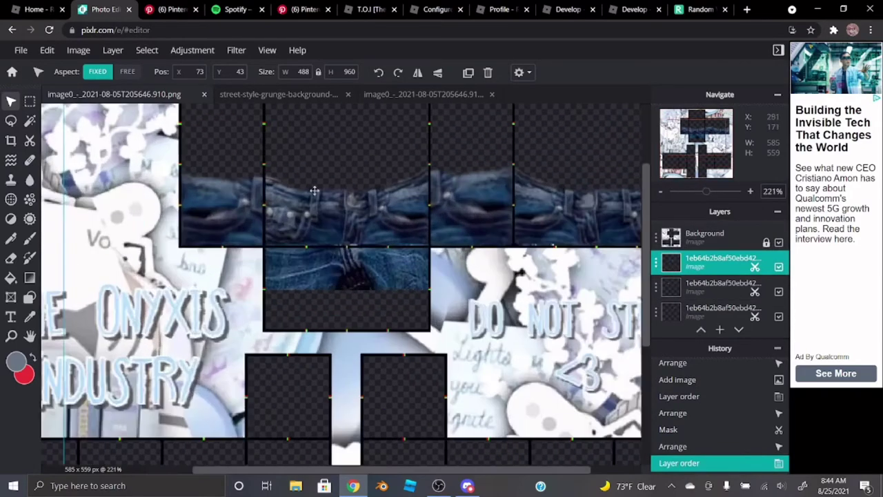
- Free-transform the crotch strip, narrowing its box to 221 by 1022 at left 188, top -19
{"action": "left_click", "coordinate": [48, 51]}
{"action": "left_click", "coordinate": [59, 169]}
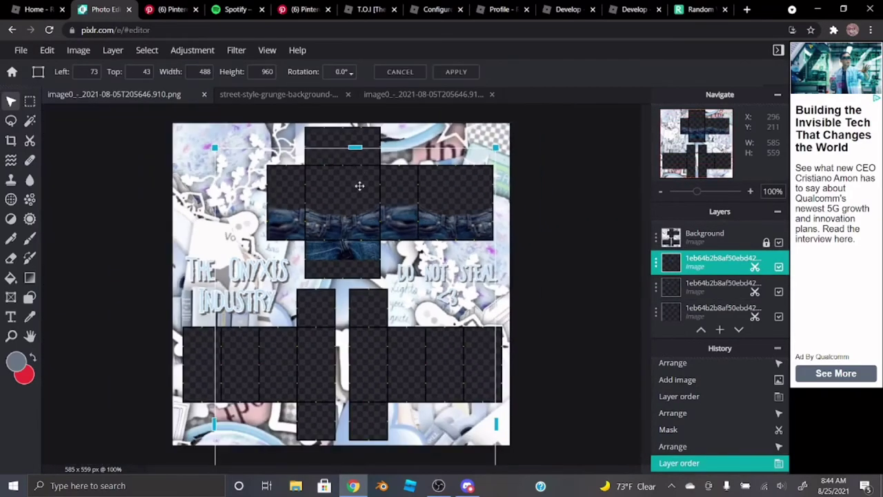
{"action": "left_click_drag", "start_coordinate": [356, 146], "coordinate": [356, 111]}
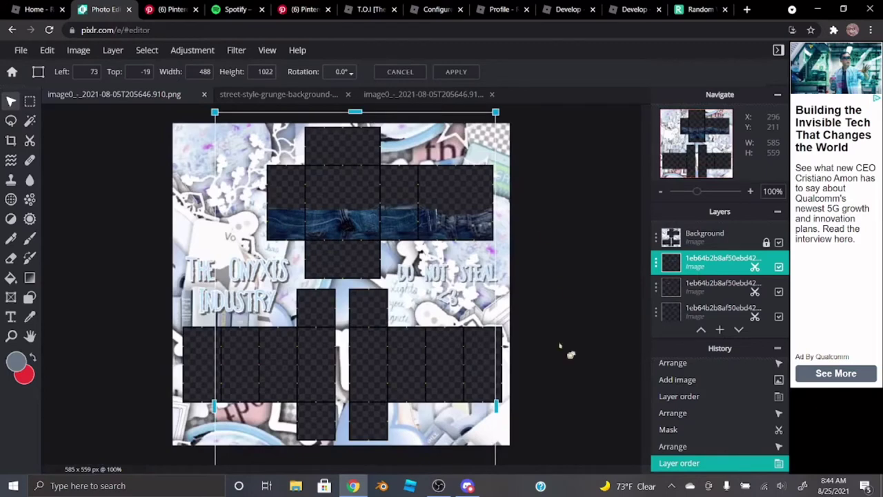
{"action": "left_click_drag", "start_coordinate": [495, 407], "coordinate": [428, 404]}
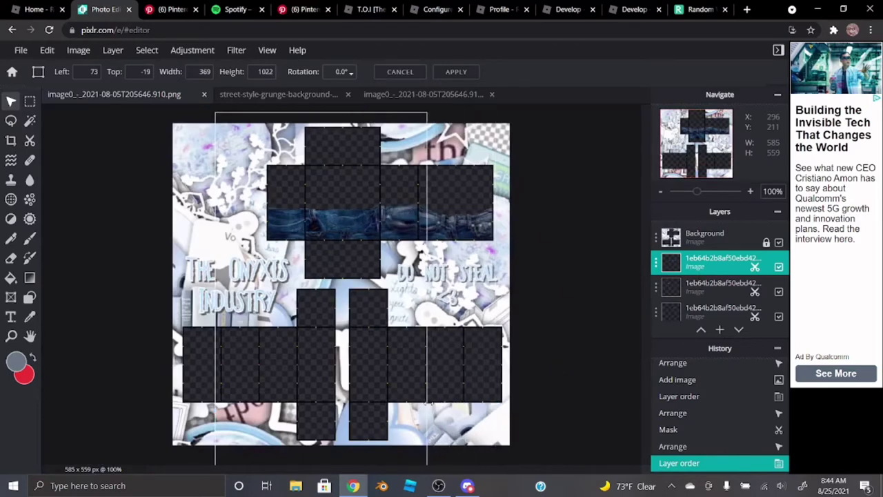
{"action": "left_click_drag", "start_coordinate": [211, 413], "coordinate": [278, 414]}
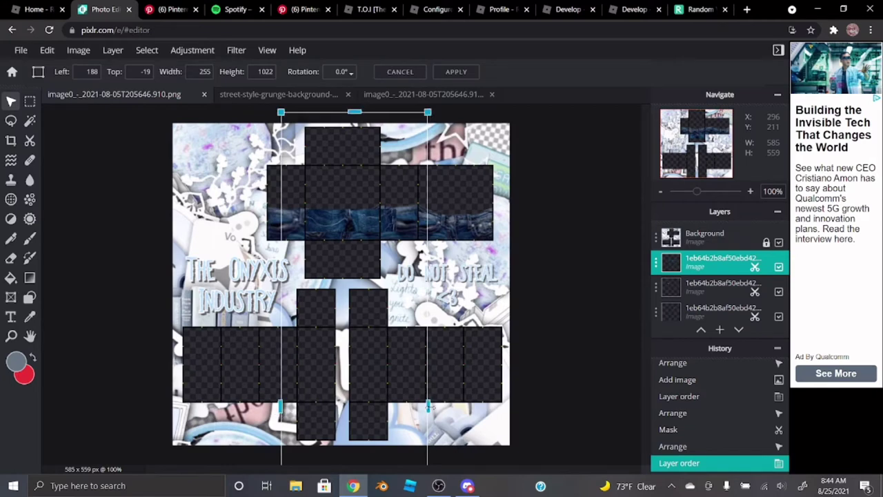
{"action": "left_click_drag", "start_coordinate": [429, 407], "coordinate": [411, 407]}
- Stretch the crotch strip's transform box to a height of 1193 and move it onto the lower torso panel at left 194, top 5
{"action": "scroll", "coordinate": [412, 393], "scroll_direction": "down", "scroll_amount": 5}
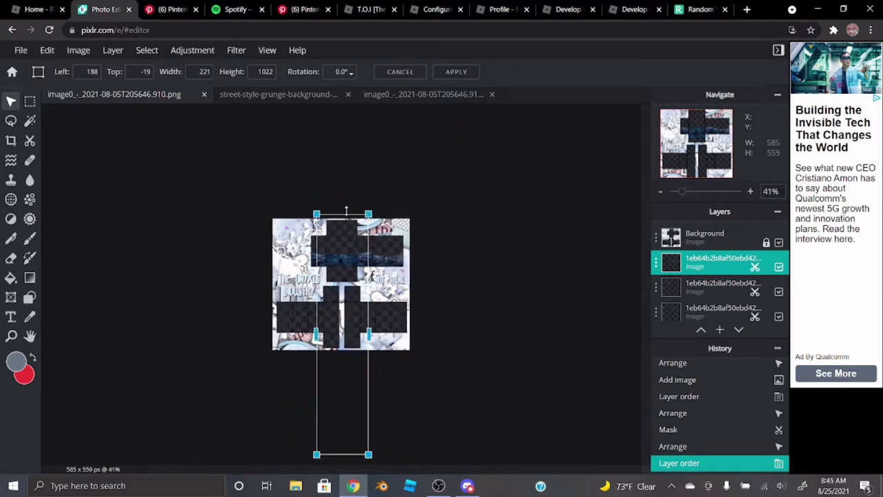
{"action": "left_click_drag", "start_coordinate": [346, 211], "coordinate": [353, 190]}
{"action": "scroll", "coordinate": [357, 173], "scroll_direction": "up", "scroll_amount": 10}
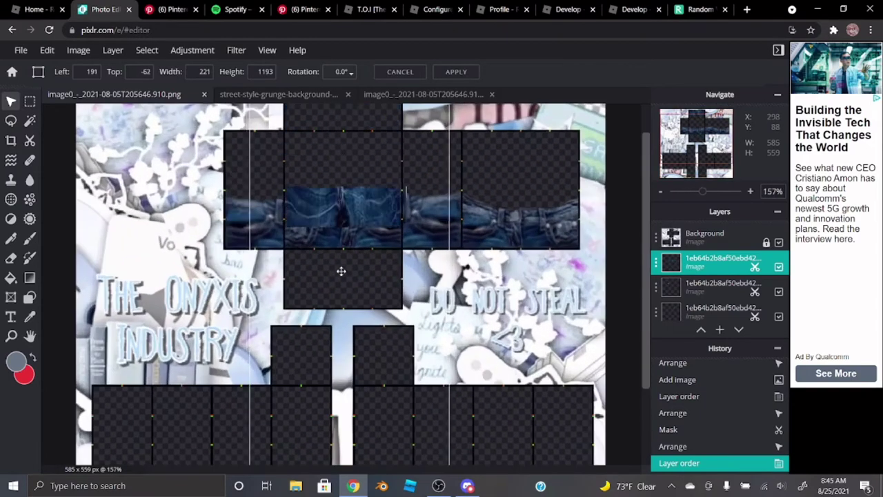
{"action": "left_click_drag", "start_coordinate": [340, 271], "coordinate": [343, 332]}
- Stretch the crotch strip's transform box to a height of 1448 and place it on the lower torso panel at left 194, top -35
{"action": "scroll", "coordinate": [343, 333], "scroll_direction": "down", "scroll_amount": 6}
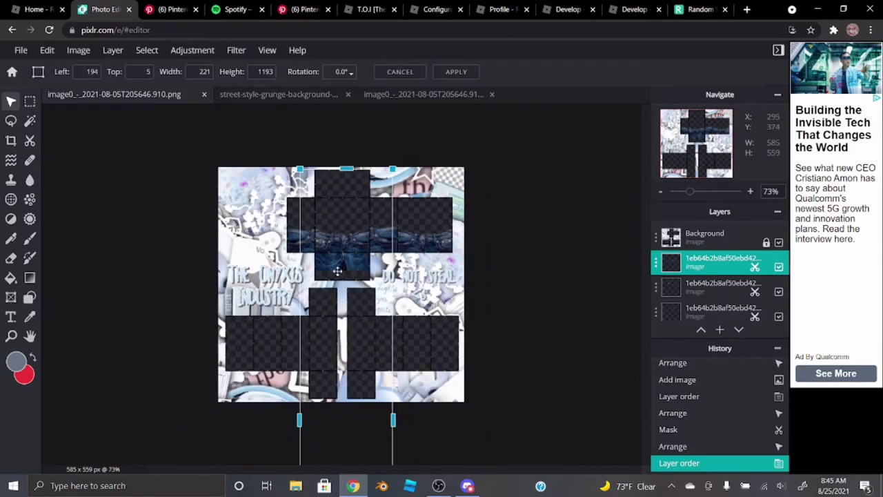
{"action": "left_click_drag", "start_coordinate": [346, 169], "coordinate": [357, 231]}
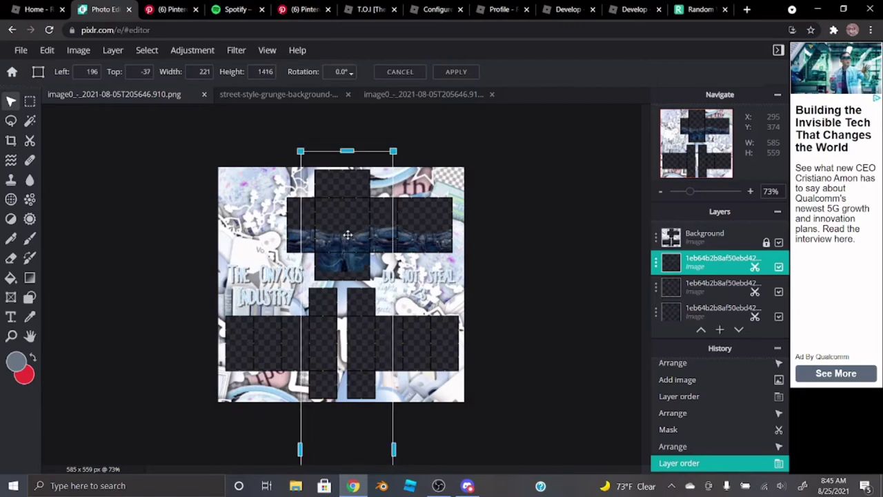
{"action": "left_click_drag", "start_coordinate": [353, 145], "coordinate": [353, 215]}
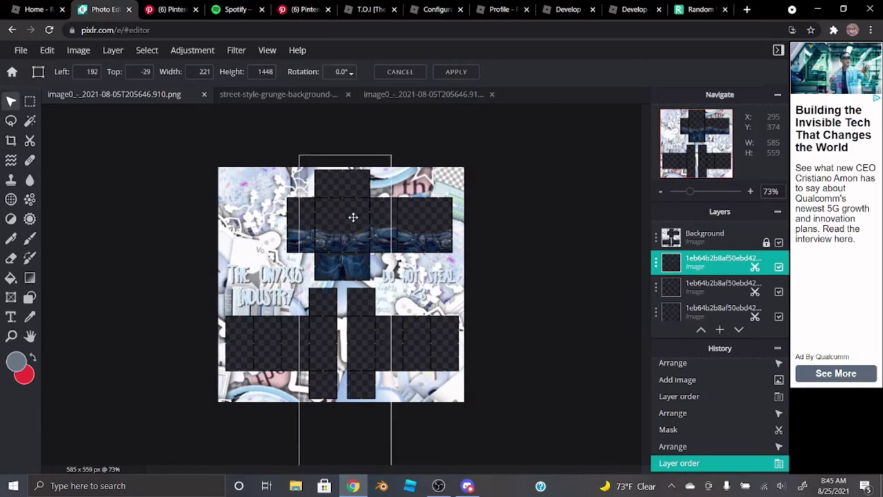
{"action": "scroll", "coordinate": [337, 236], "scroll_direction": "up", "scroll_amount": 2}
{"action": "scroll", "coordinate": [337, 236], "scroll_direction": "up", "scroll_amount": 10}
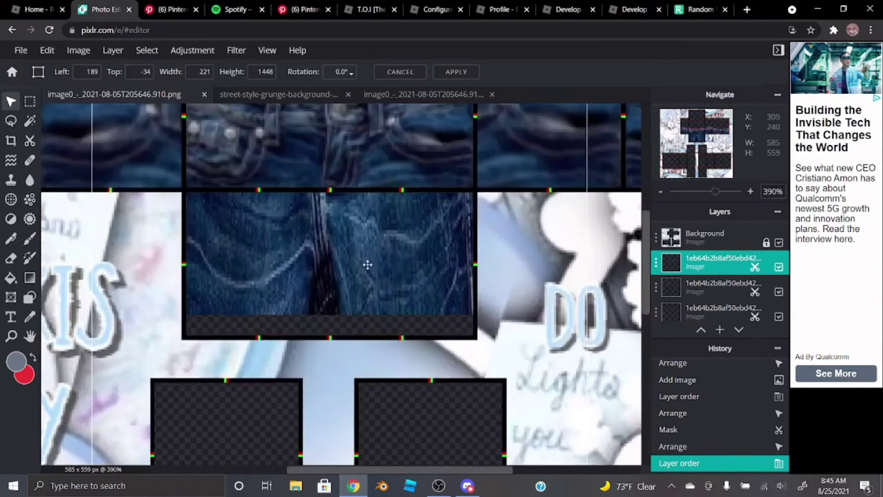
{"action": "left_click_drag", "start_coordinate": [366, 264], "coordinate": [377, 264]}
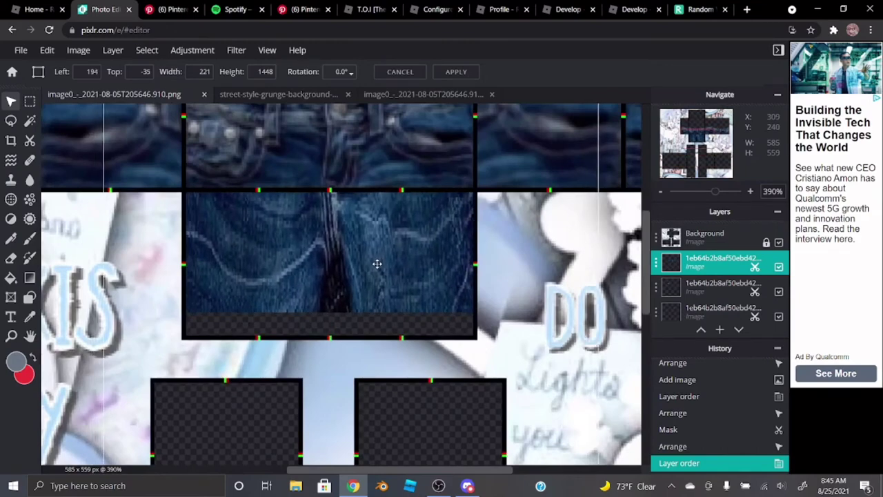
{"action": "scroll", "coordinate": [377, 264], "scroll_direction": "down", "scroll_amount": 12}
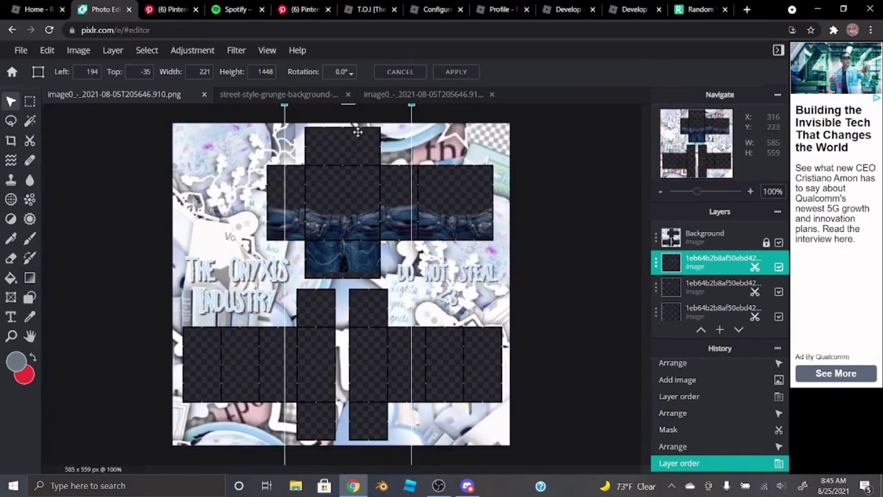
- Enlarge the crotch strip's transform box to a height of 1664 with a 359.9° rotation at left 189, top -159
{"action": "left_click_drag", "start_coordinate": [352, 169], "coordinate": [353, 109]}
{"action": "scroll", "coordinate": [353, 176], "scroll_direction": "up", "scroll_amount": 7}
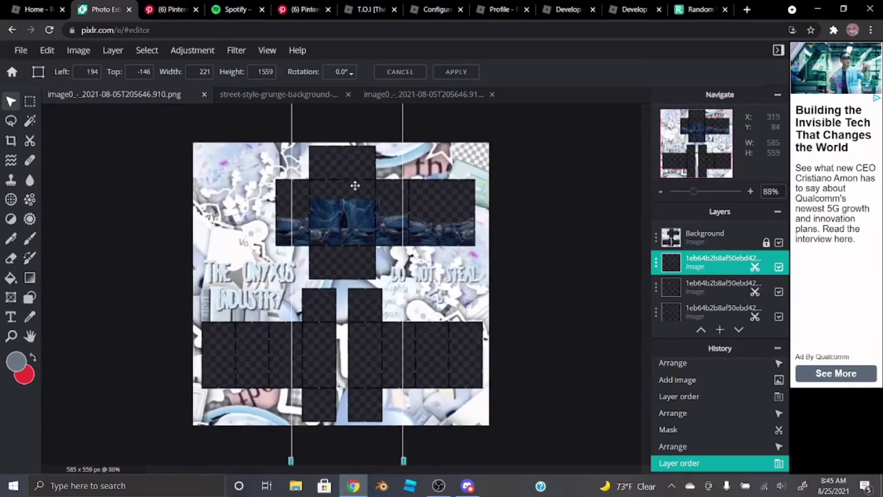
{"action": "scroll", "coordinate": [353, 171], "scroll_direction": "up", "scroll_amount": 2}
{"action": "left_click_drag", "start_coordinate": [354, 172], "coordinate": [339, 303]}
{"action": "scroll", "coordinate": [348, 311], "scroll_direction": "down", "scroll_amount": 2}
{"action": "scroll", "coordinate": [339, 303], "scroll_direction": "down", "scroll_amount": 7}
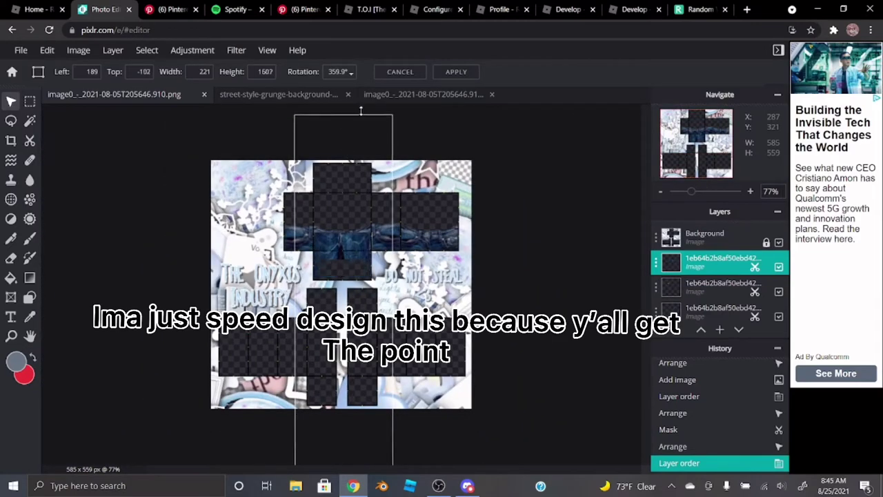
{"action": "scroll", "coordinate": [371, 207], "scroll_direction": "up", "scroll_amount": 12}
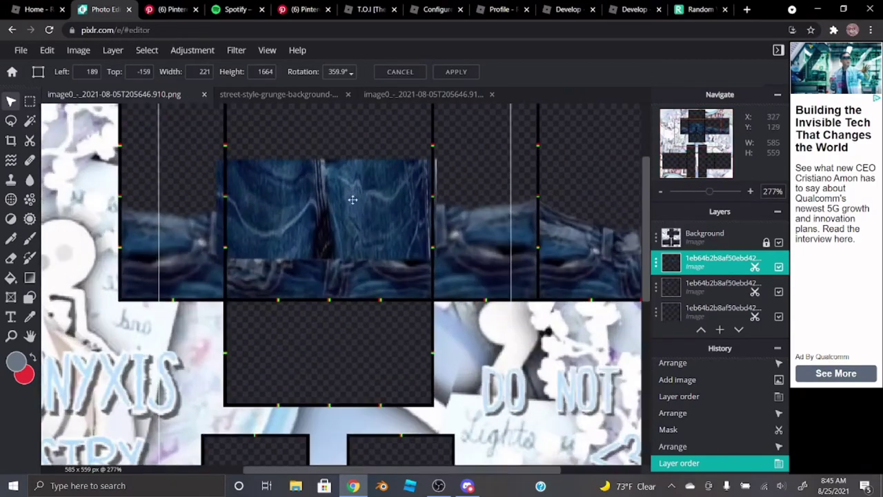
- Stretch the crotch strip's transform box to a height of 1729 and move it onto the lower torso panel at left 192, top -81
{"action": "left_click_drag", "start_coordinate": [355, 197], "coordinate": [355, 355]}
{"action": "scroll", "coordinate": [354, 355], "scroll_direction": "down", "scroll_amount": 12}
{"action": "scroll", "coordinate": [352, 242], "scroll_direction": "up", "scroll_amount": 11}
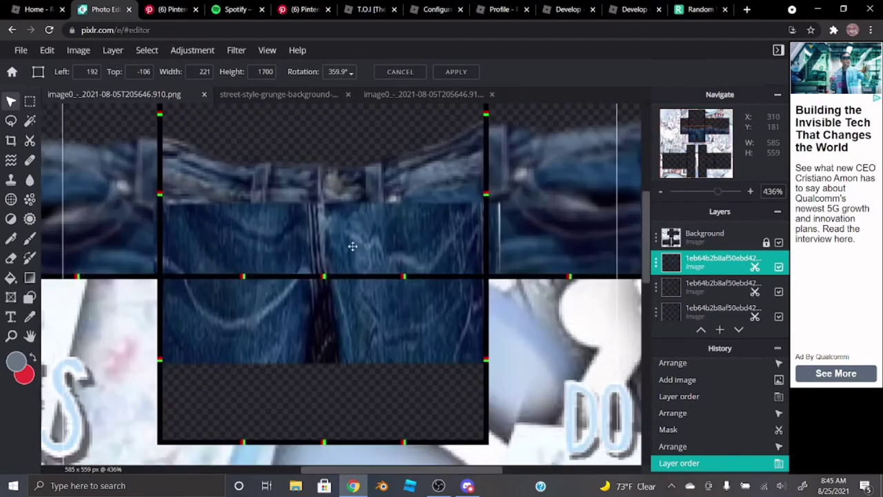
{"action": "scroll", "coordinate": [352, 321], "scroll_direction": "up", "scroll_amount": 2}
{"action": "scroll", "coordinate": [353, 321], "scroll_direction": "down", "scroll_amount": 12}
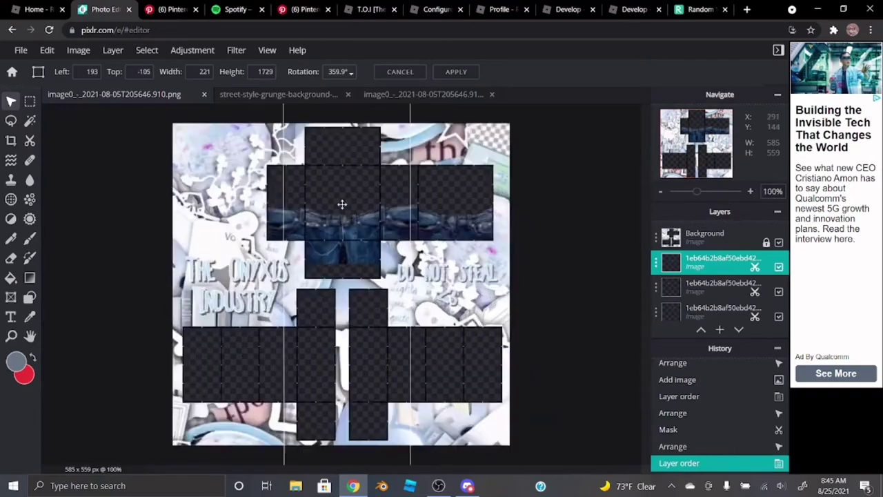
{"action": "scroll", "coordinate": [341, 203], "scroll_direction": "up", "scroll_amount": 11}
{"action": "scroll", "coordinate": [354, 288], "scroll_direction": "up", "scroll_amount": 4}
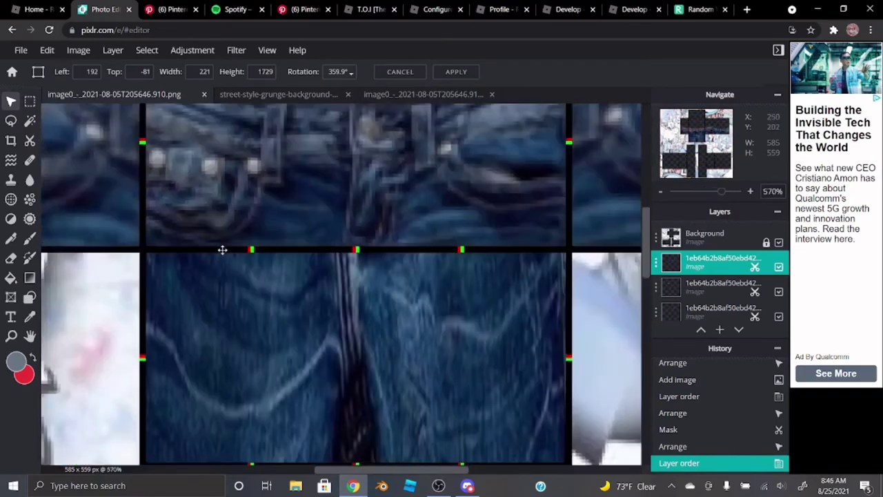
- Stretch the crotch strip to a height of 1751, fit it in the lower torso panel at left 192, top -87, and apply the transform
{"action": "scroll", "coordinate": [363, 378], "scroll_direction": "down", "scroll_amount": 12}
{"action": "scroll", "coordinate": [355, 194], "scroll_direction": "up", "scroll_amount": 10}
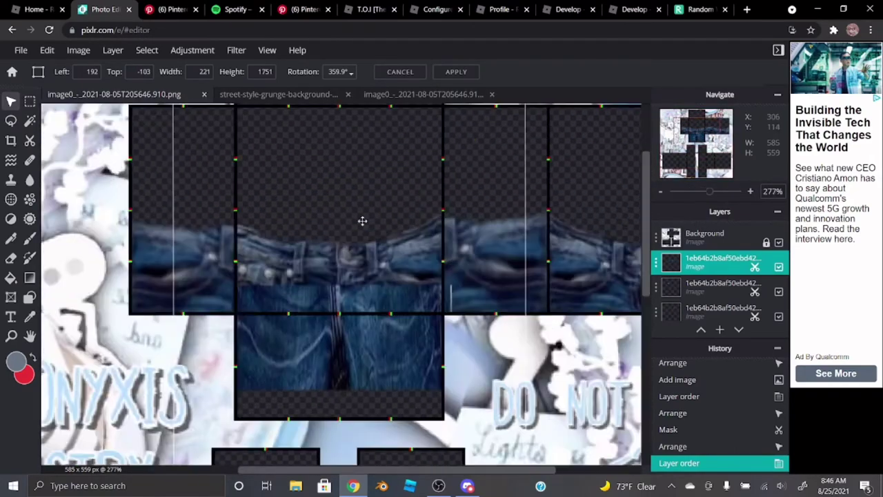
{"action": "scroll", "coordinate": [286, 282], "scroll_direction": "up", "scroll_amount": 10}
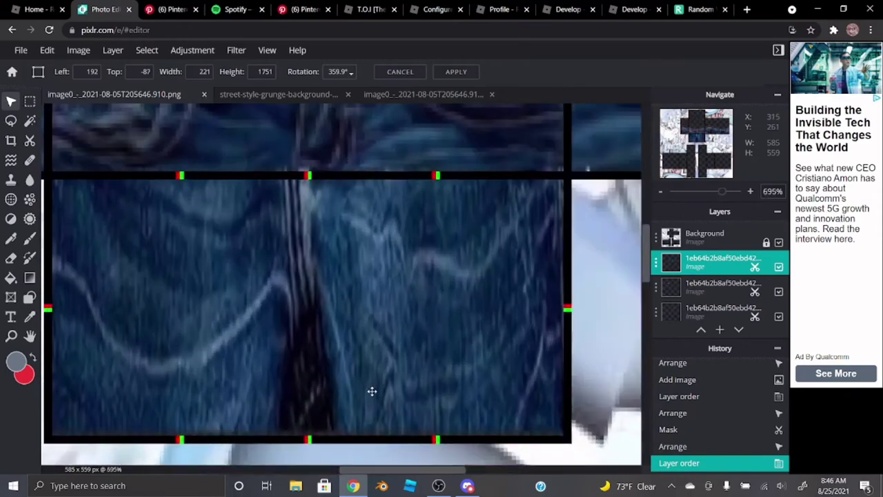
{"action": "scroll", "coordinate": [475, 236], "scroll_direction": "down", "scroll_amount": 12}
{"action": "key", "text": "Return"}
{"action": "scroll", "coordinate": [293, 244], "scroll_direction": "up", "scroll_amount": 5}
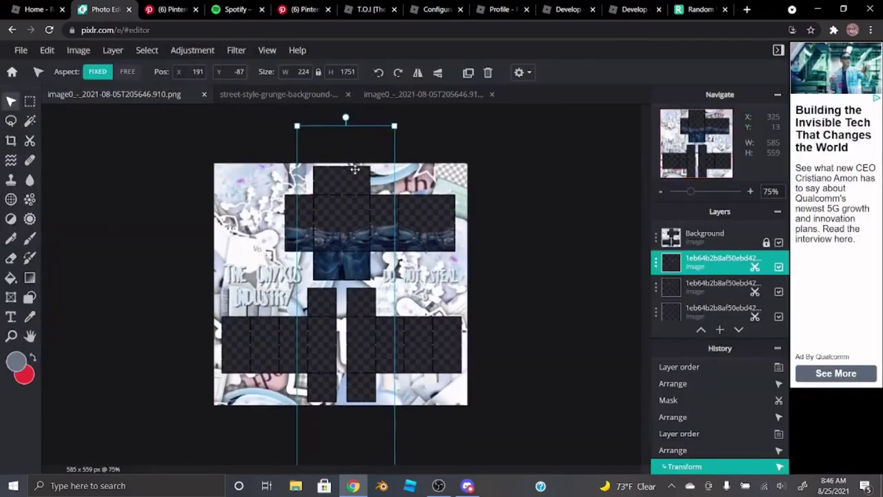
{"action": "scroll", "coordinate": [293, 244], "scroll_direction": "down", "scroll_amount": 3}
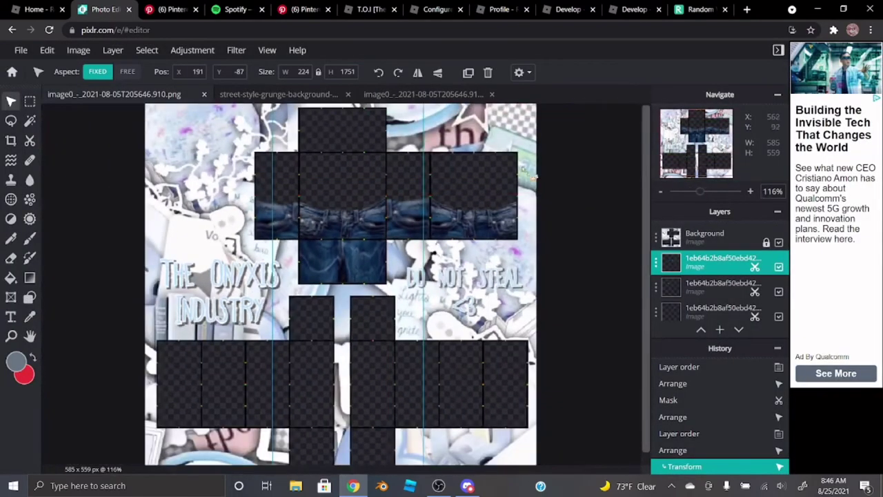
- Move the crotch strip's layer to the bottom of the layer stack, beneath the other jeans pieces
{"action": "scroll", "coordinate": [370, 197], "scroll_direction": "up", "scroll_amount": 6}
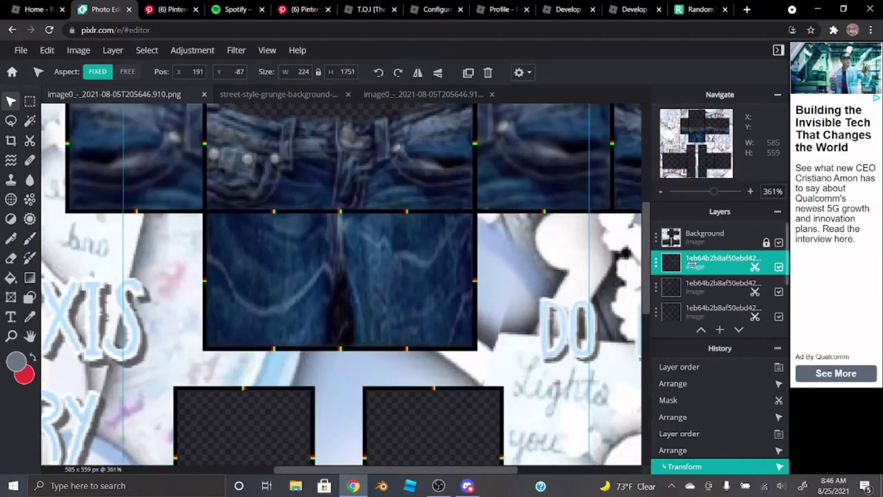
{"action": "left_click_drag", "start_coordinate": [693, 264], "coordinate": [698, 282]}
{"action": "scroll", "coordinate": [358, 186], "scroll_direction": "up", "scroll_amount": 4}
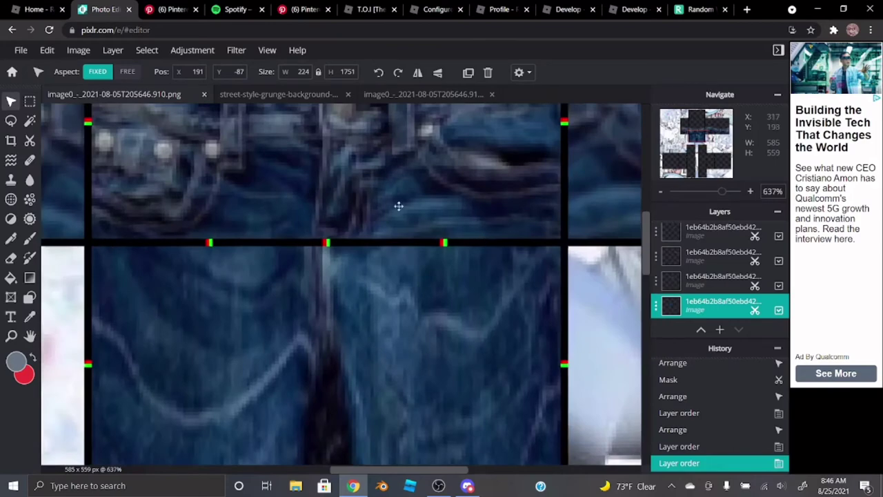
{"action": "scroll", "coordinate": [398, 206], "scroll_direction": "down", "scroll_amount": 5}
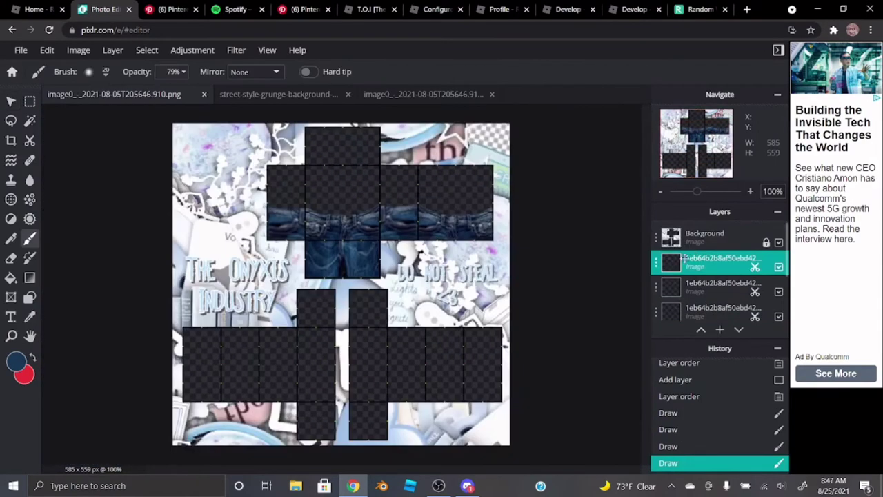
- Add the jeans photo from its copied URL as a new layer and place it above the Background layer
{"action": "scroll", "coordinate": [358, 361], "scroll_direction": "up", "scroll_amount": 2}
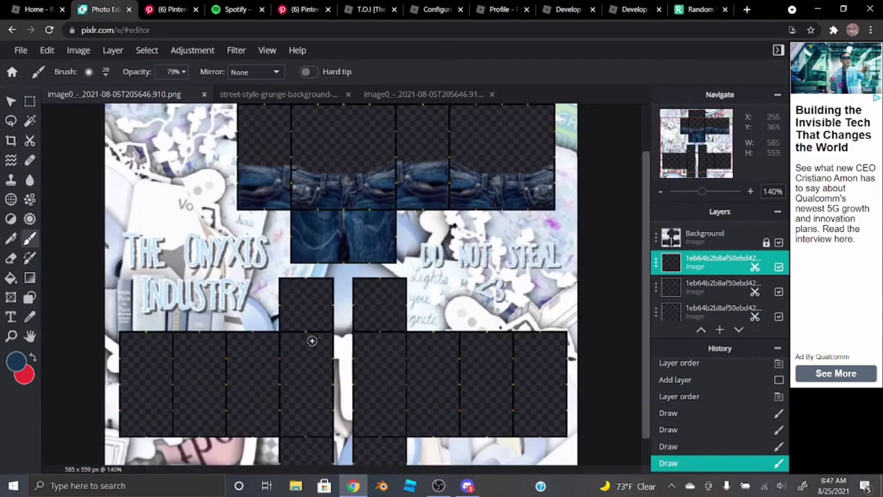
{"action": "scroll", "coordinate": [312, 340], "scroll_direction": "down", "scroll_amount": 1}
{"action": "left_click", "coordinate": [113, 54]}
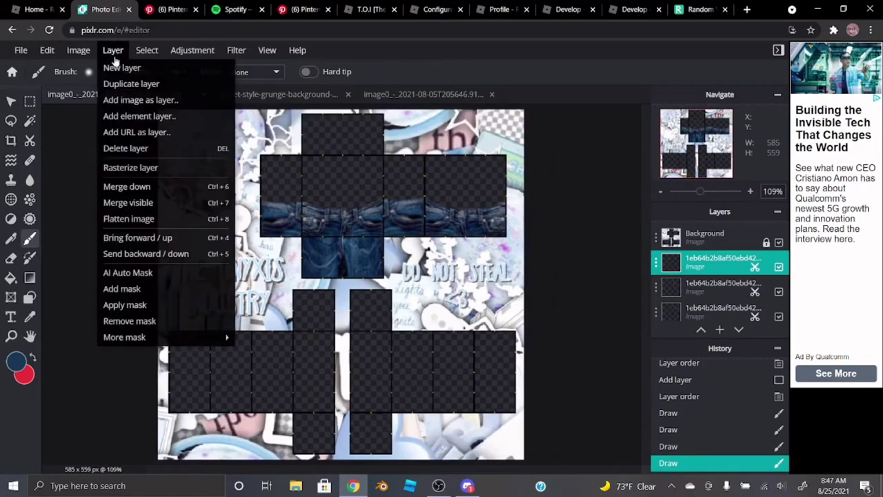
{"action": "left_click", "coordinate": [137, 132]}
{"action": "key", "text": "ctrl+v"}
{"action": "key", "text": "Return"}
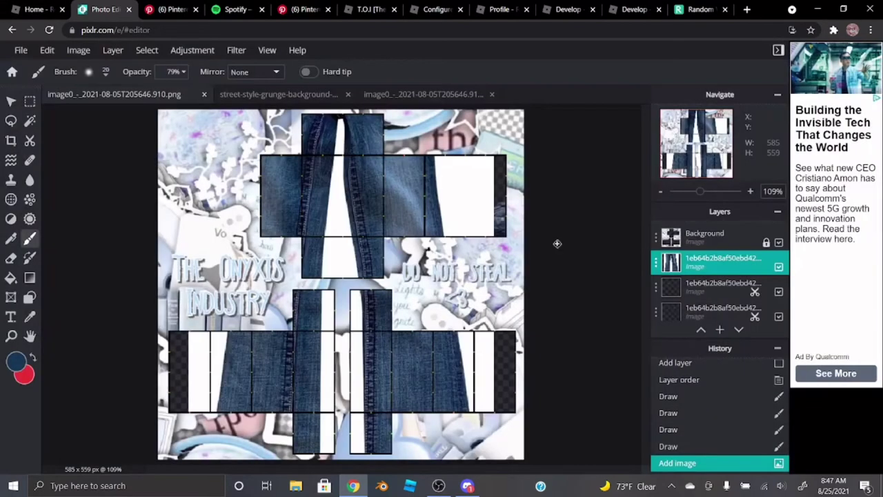
{"action": "left_click_drag", "start_coordinate": [710, 262], "coordinate": [708, 238]}
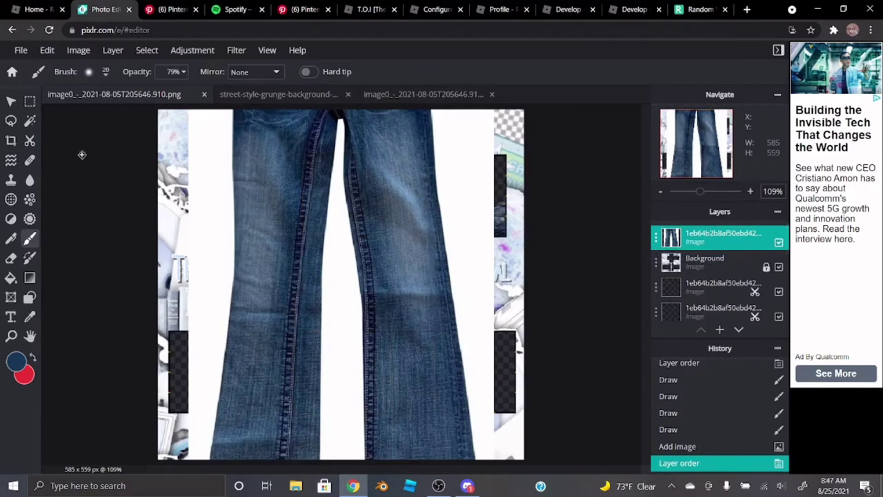
- Scale the new jeans photo down to 345 by 679 and position it at X 144, Y -120 to show the full legs
{"action": "left_click", "coordinate": [10, 102]}
{"action": "left_click_drag", "start_coordinate": [346, 205], "coordinate": [378, 204]}
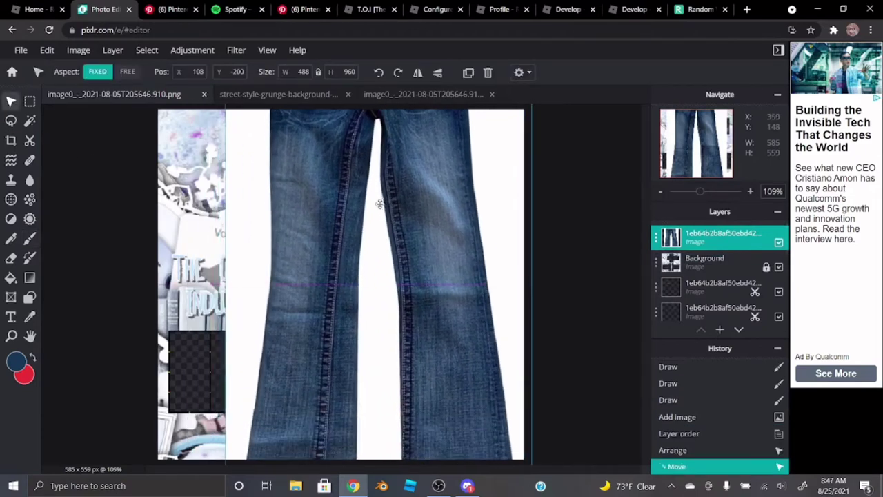
{"action": "left_click_drag", "start_coordinate": [389, 276], "coordinate": [265, 366]}
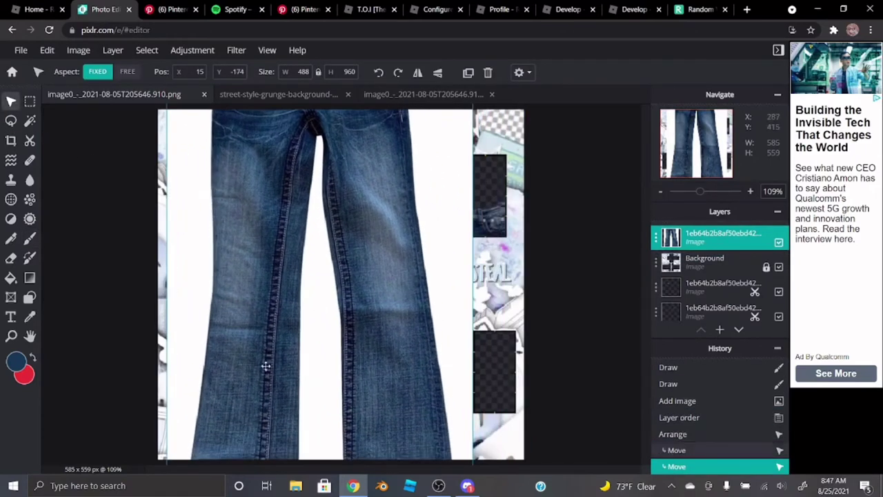
{"action": "left_click_drag", "start_coordinate": [250, 319], "coordinate": [363, 289]}
{"action": "scroll", "coordinate": [363, 284], "scroll_direction": "down", "scroll_amount": 3}
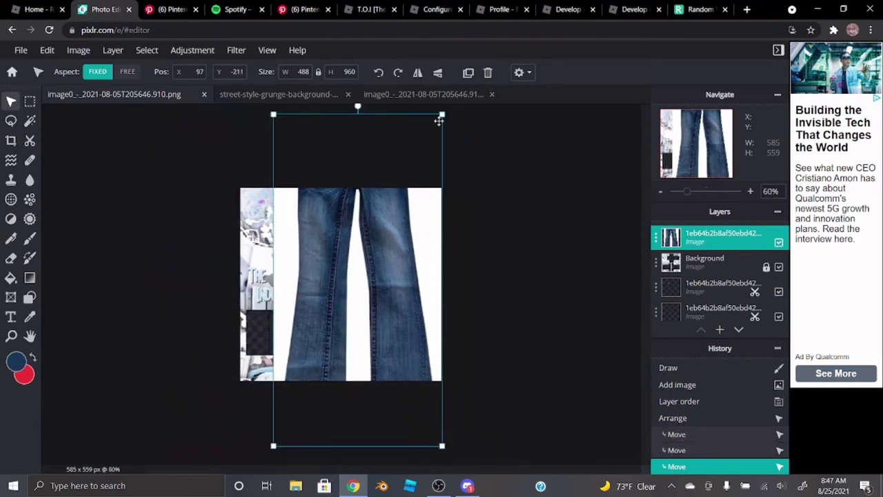
{"action": "left_click_drag", "start_coordinate": [438, 121], "coordinate": [381, 229]}
{"action": "left_click_drag", "start_coordinate": [338, 297], "coordinate": [366, 214]}
{"action": "scroll", "coordinate": [320, 334], "scroll_direction": "up", "scroll_amount": 2}
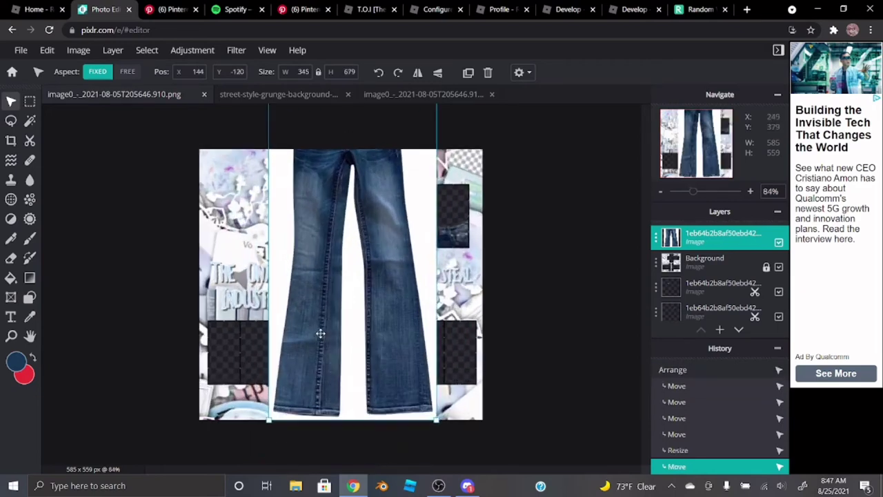
- Cut out a long rectangular strip along the photo's left leg from thigh to hem and place its layer beneath the Background layer
{"action": "left_click", "coordinate": [31, 141]}
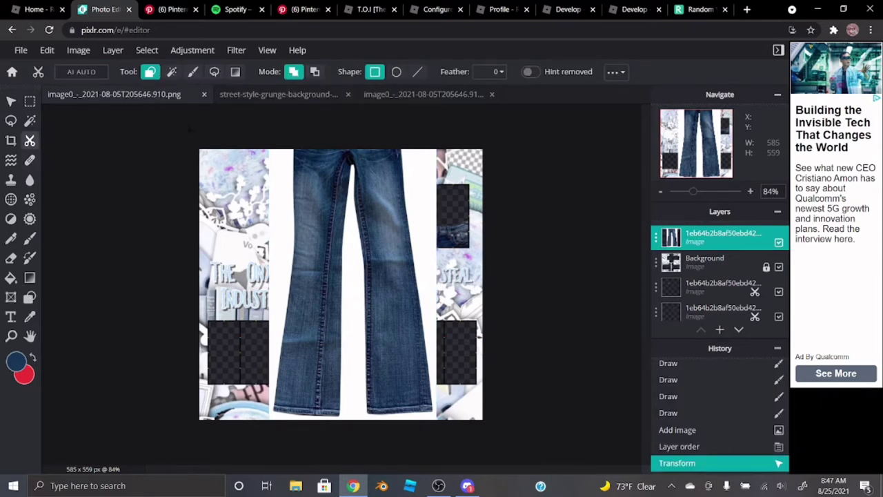
{"action": "scroll", "coordinate": [283, 361], "scroll_direction": "up", "scroll_amount": 1}
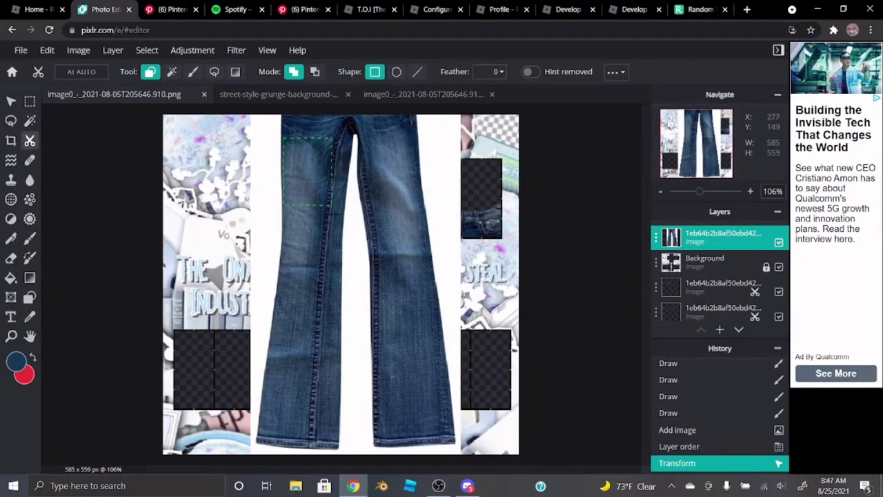
{"action": "left_click_drag", "start_coordinate": [332, 276], "coordinate": [329, 429]}
{"action": "left_click_drag", "start_coordinate": [340, 446], "coordinate": [339, 446]}
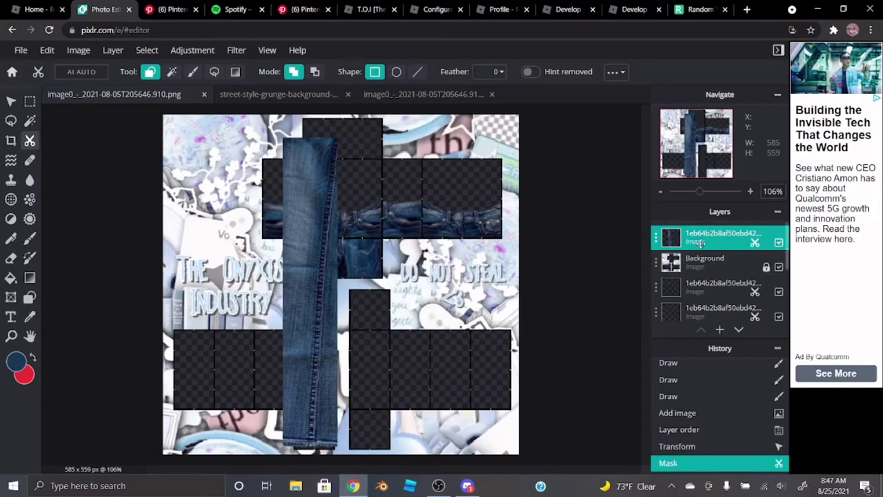
{"action": "left_click_drag", "start_coordinate": [699, 241], "coordinate": [699, 266]}
- Free-transform the leg strip, rotating it to 358.2° and moving it over the left leg column of the template at left 160, top 101
{"action": "left_click", "coordinate": [11, 101]}
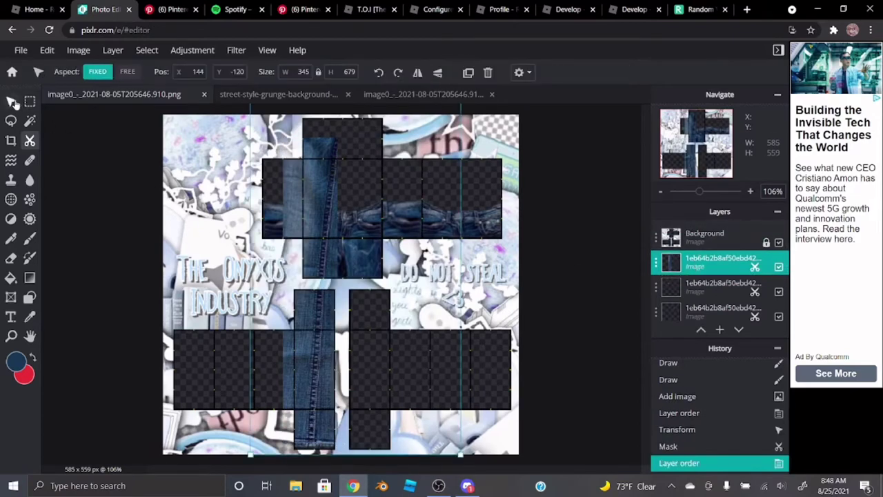
{"action": "left_click", "coordinate": [47, 50]}
{"action": "left_click", "coordinate": [76, 171]}
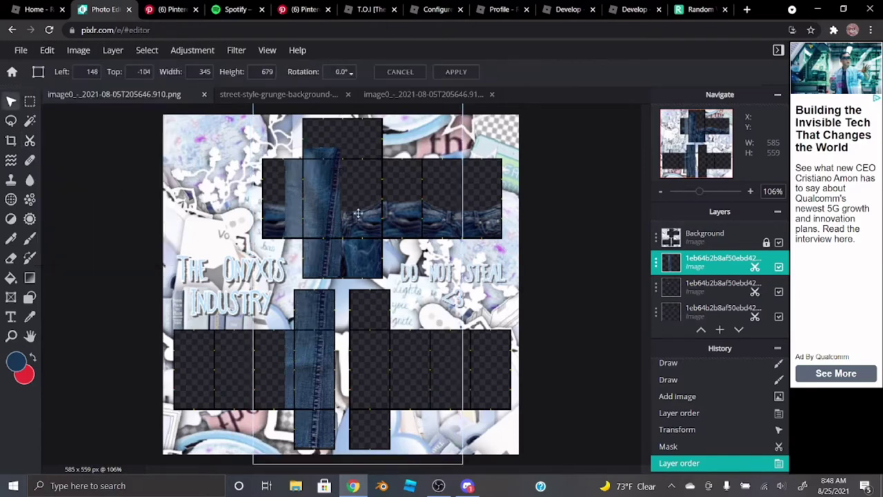
{"action": "left_click_drag", "start_coordinate": [353, 176], "coordinate": [362, 328]}
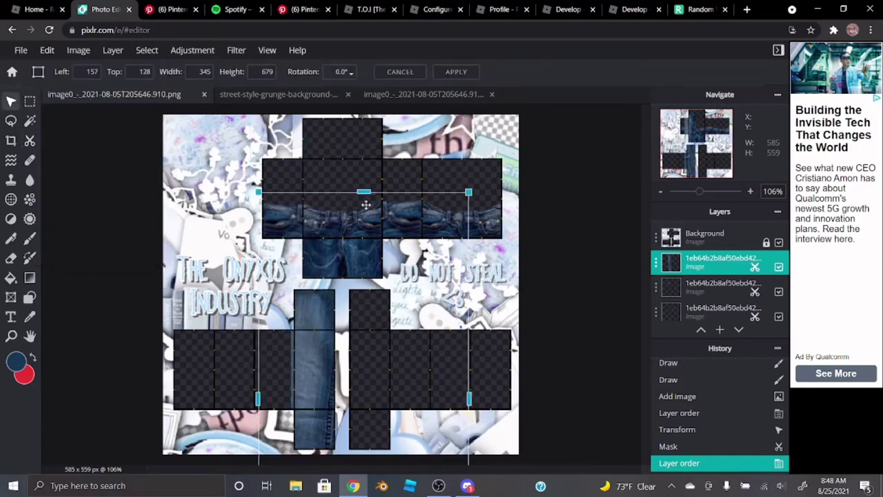
{"action": "left_click_drag", "start_coordinate": [423, 182], "coordinate": [415, 183]}
{"action": "left_click_drag", "start_coordinate": [361, 332], "coordinate": [363, 315]}
{"action": "scroll", "coordinate": [363, 315], "scroll_direction": "down", "scroll_amount": 5}
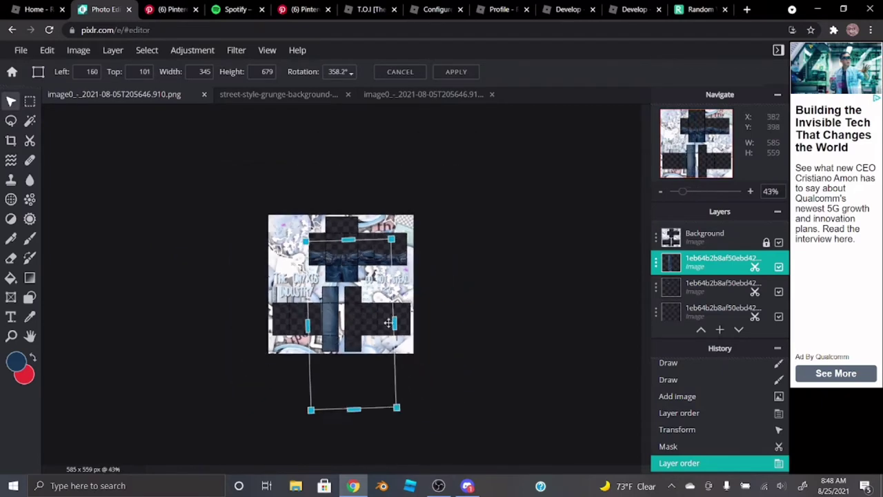
- Reposition the leg strip over the left leg column at left 165, top 154 and reduce its height to 449
{"action": "left_click_drag", "start_coordinate": [361, 410], "coordinate": [333, 400]}
{"action": "scroll", "coordinate": [349, 386], "scroll_direction": "up", "scroll_amount": 5}
{"action": "scroll", "coordinate": [337, 373], "scroll_direction": "down", "scroll_amount": 3}
{"action": "left_click_drag", "start_coordinate": [362, 445], "coordinate": [350, 418]}
{"action": "scroll", "coordinate": [355, 427], "scroll_direction": "up", "scroll_amount": 2}
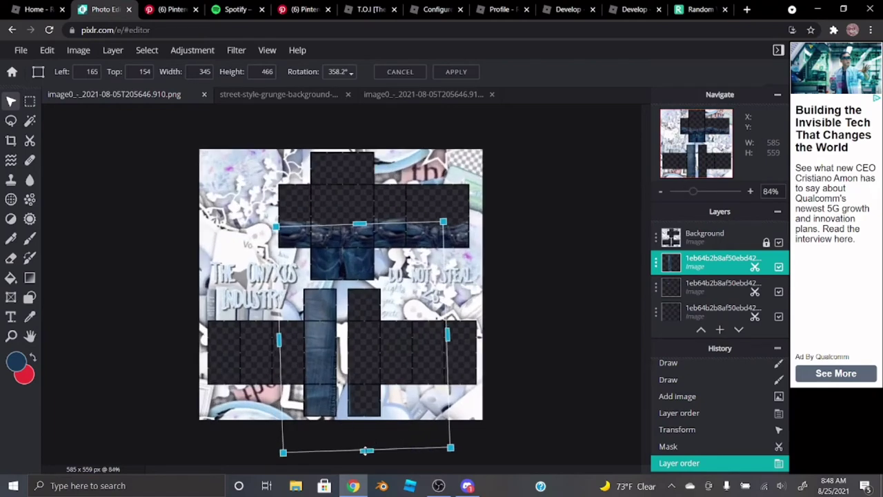
{"action": "left_click_drag", "start_coordinate": [366, 450], "coordinate": [367, 441]}
{"action": "scroll", "coordinate": [262, 429], "scroll_direction": "up", "scroll_amount": 2}
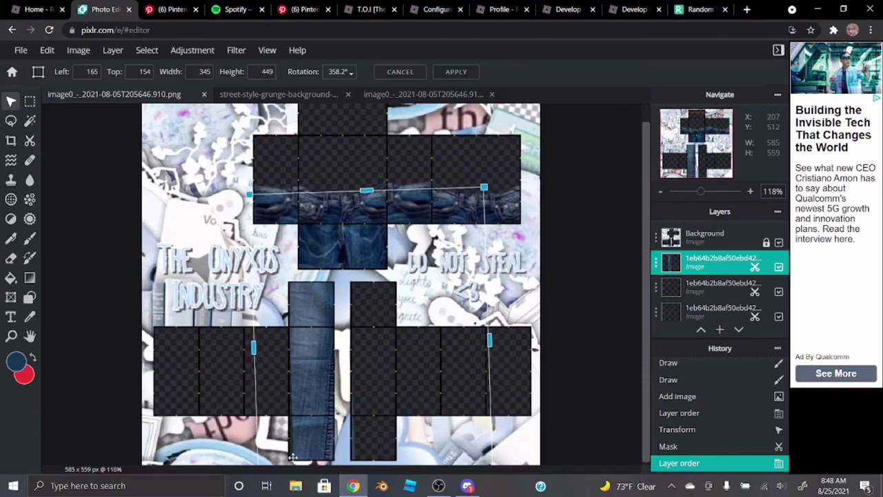
- Adjust the leg strip's sides to a width of 347, placing it at left 157, top 153
{"action": "left_click_drag", "start_coordinate": [254, 348], "coordinate": [247, 347]}
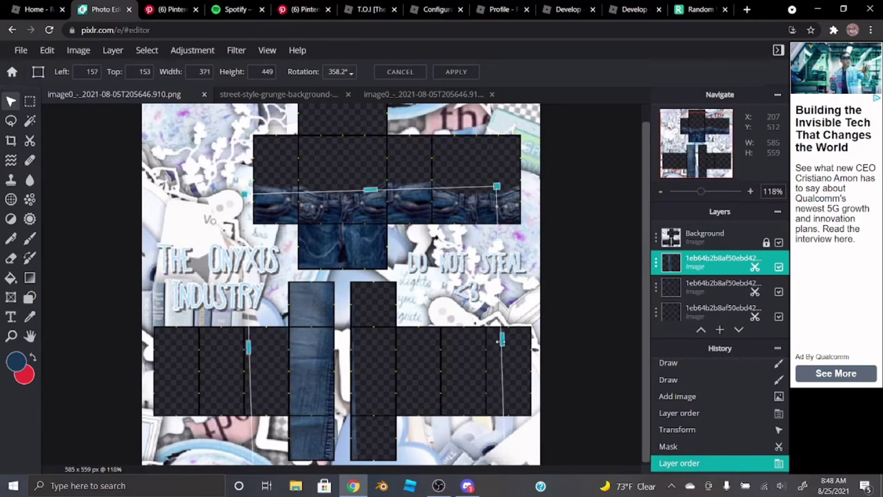
{"action": "left_click_drag", "start_coordinate": [498, 340], "coordinate": [485, 342]}
{"action": "left_click_drag", "start_coordinate": [491, 339], "coordinate": [489, 343]}
{"action": "scroll", "coordinate": [359, 380], "scroll_direction": "down", "scroll_amount": 2}
{"action": "scroll", "coordinate": [274, 410], "scroll_direction": "up", "scroll_amount": 4}
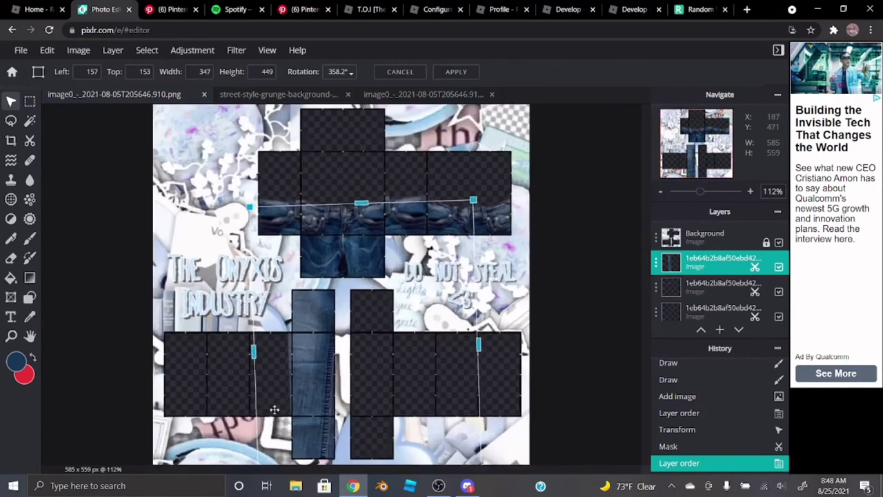
{"action": "scroll", "coordinate": [290, 384], "scroll_direction": "down", "scroll_amount": 1}
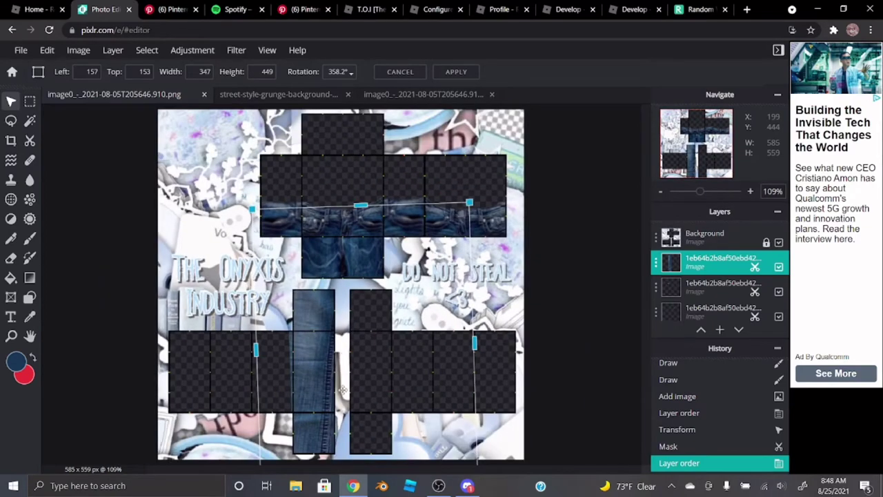
- Try shifting the leg strip within the left leg column and widening it to 383 at left 153, top 154
{"action": "left_click_drag", "start_coordinate": [343, 390], "coordinate": [328, 377]}
{"action": "scroll", "coordinate": [269, 407], "scroll_direction": "up", "scroll_amount": 3}
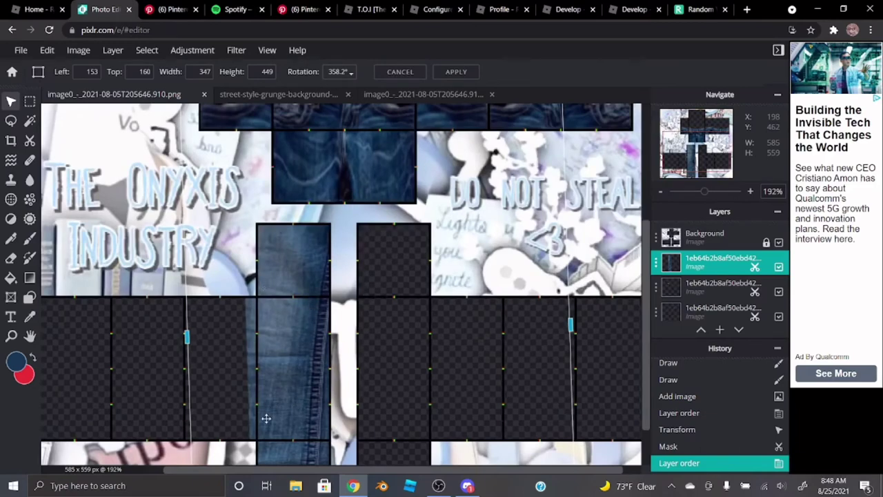
{"action": "scroll", "coordinate": [260, 406], "scroll_direction": "down", "scroll_amount": 3}
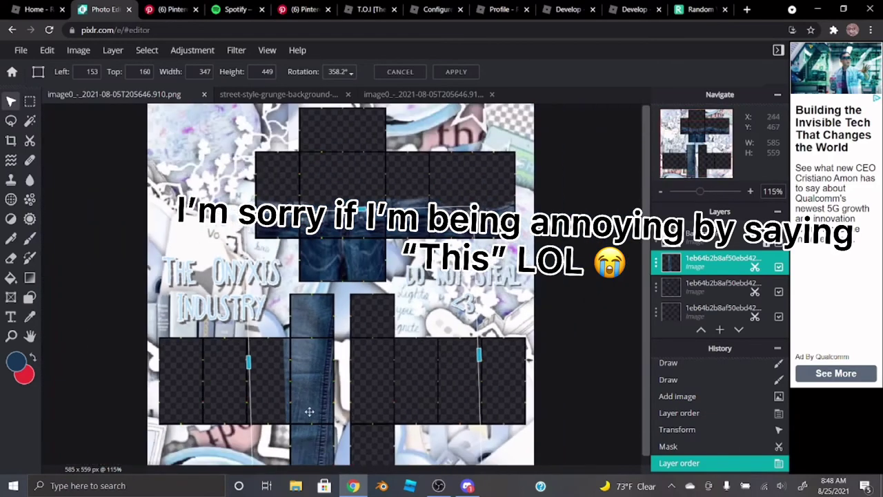
{"action": "left_click_drag", "start_coordinate": [325, 400], "coordinate": [331, 397]}
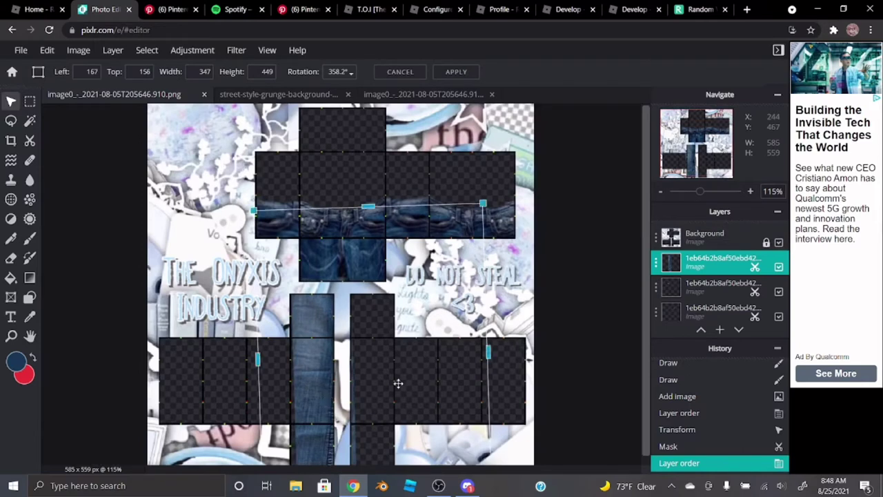
{"action": "left_click_drag", "start_coordinate": [484, 350], "coordinate": [508, 354]}
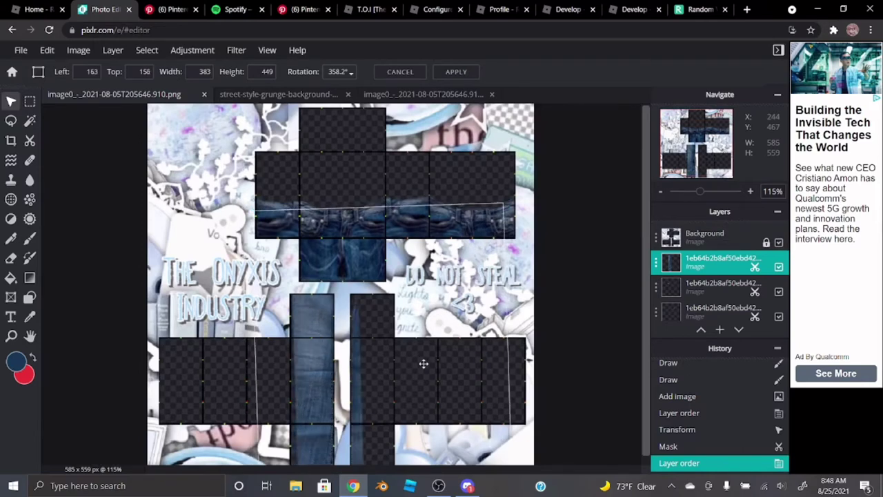
{"action": "left_click_drag", "start_coordinate": [417, 366], "coordinate": [417, 363]}
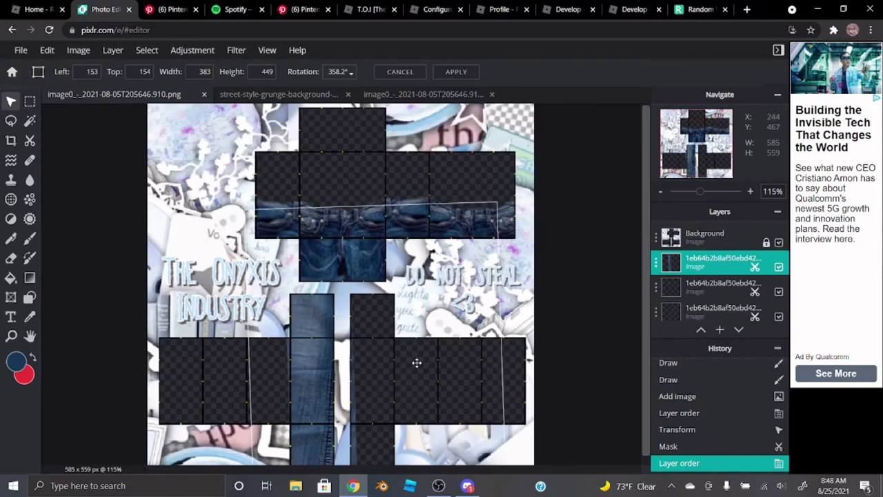
{"action": "scroll", "coordinate": [417, 362], "scroll_direction": "down", "scroll_amount": 2}
{"action": "scroll", "coordinate": [381, 432], "scroll_direction": "up", "scroll_amount": 1}
{"action": "scroll", "coordinate": [362, 400], "scroll_direction": "up", "scroll_amount": 2}
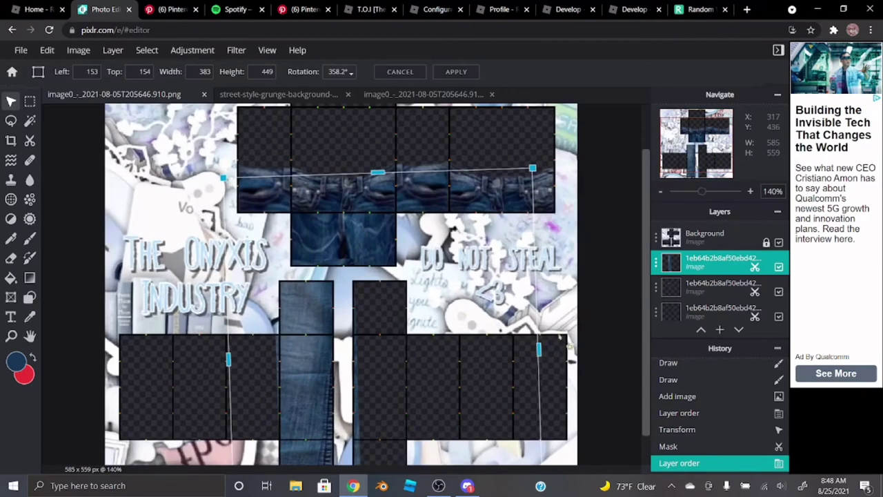
- Narrow the leg strip to 321 and shorten it to 432, align it with the left leg column, and apply the transform
{"action": "left_click_drag", "start_coordinate": [539, 348], "coordinate": [490, 351]}
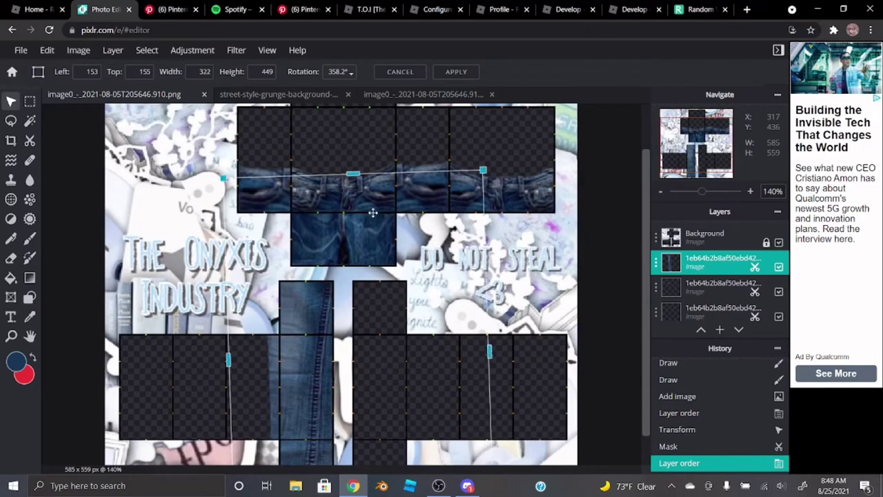
{"action": "left_click_drag", "start_coordinate": [353, 175], "coordinate": [358, 187]}
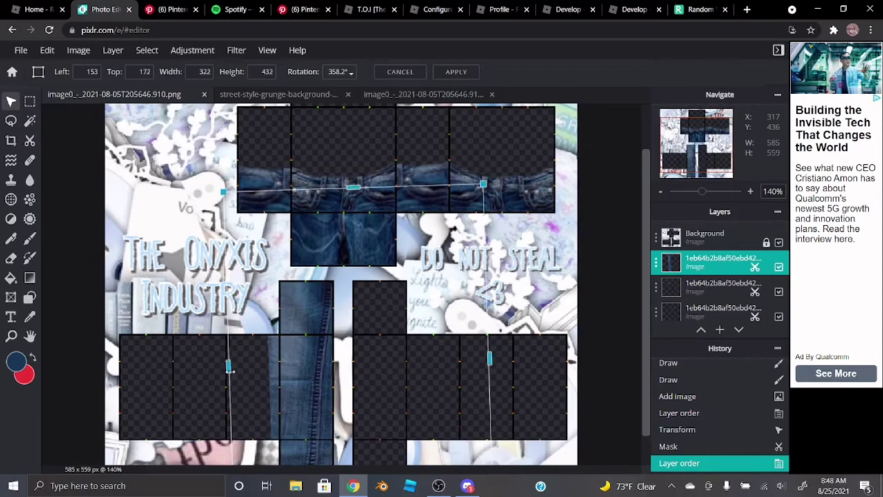
{"action": "left_click_drag", "start_coordinate": [230, 370], "coordinate": [254, 354]}
{"action": "scroll", "coordinate": [262, 369], "scroll_direction": "down", "scroll_amount": 2}
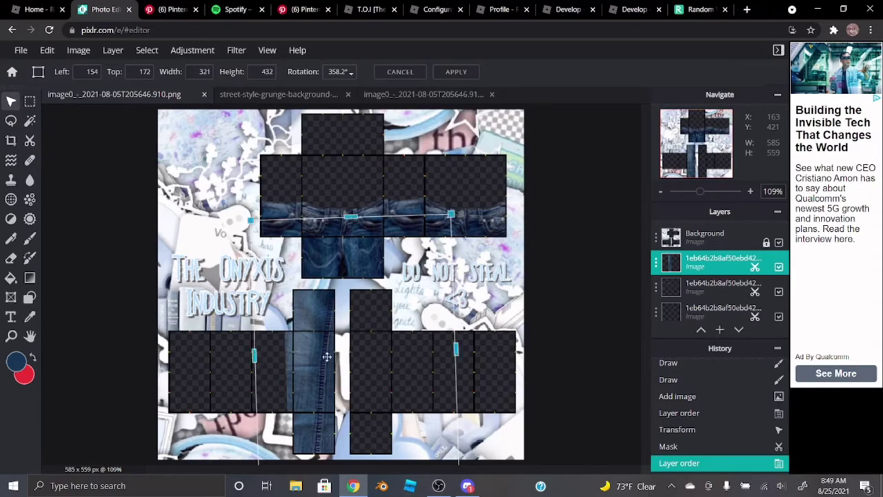
{"action": "left_click_drag", "start_coordinate": [327, 356], "coordinate": [330, 356]}
{"action": "key", "text": "Return"}
{"action": "scroll", "coordinate": [342, 376], "scroll_direction": "down", "scroll_amount": 2}
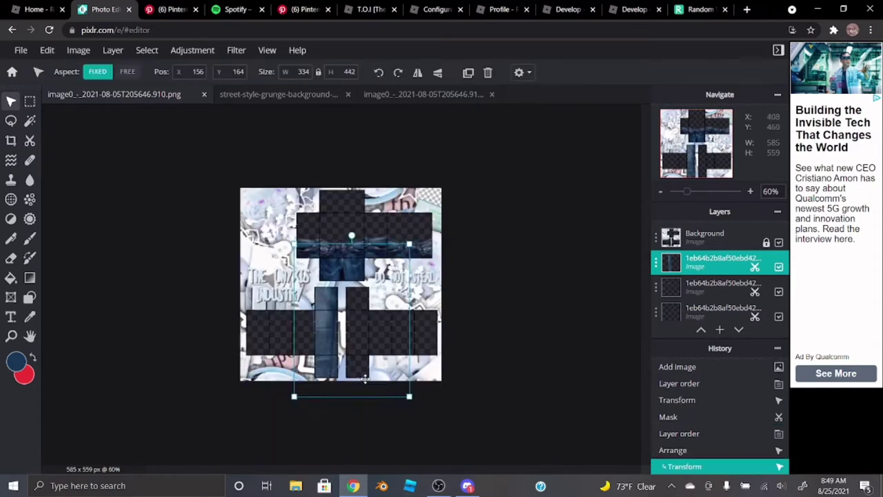
- Cut away the excess denim spilling past the outer edge of the left leg column with a rectangular cutout in remove mode
{"action": "scroll", "coordinate": [262, 396], "scroll_direction": "up", "scroll_amount": 6}
{"action": "scroll", "coordinate": [247, 396], "scroll_direction": "up", "scroll_amount": 1}
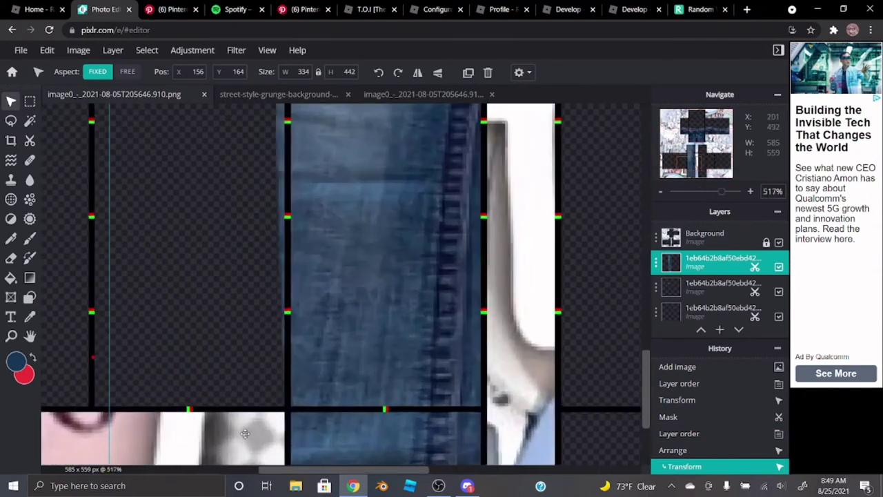
{"action": "left_click", "coordinate": [30, 141]}
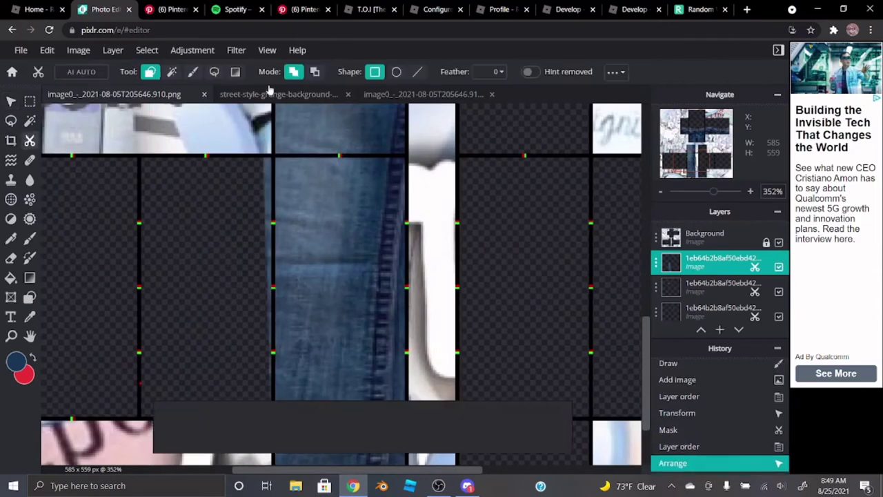
{"action": "scroll", "coordinate": [287, 298], "scroll_direction": "down", "scroll_amount": 2}
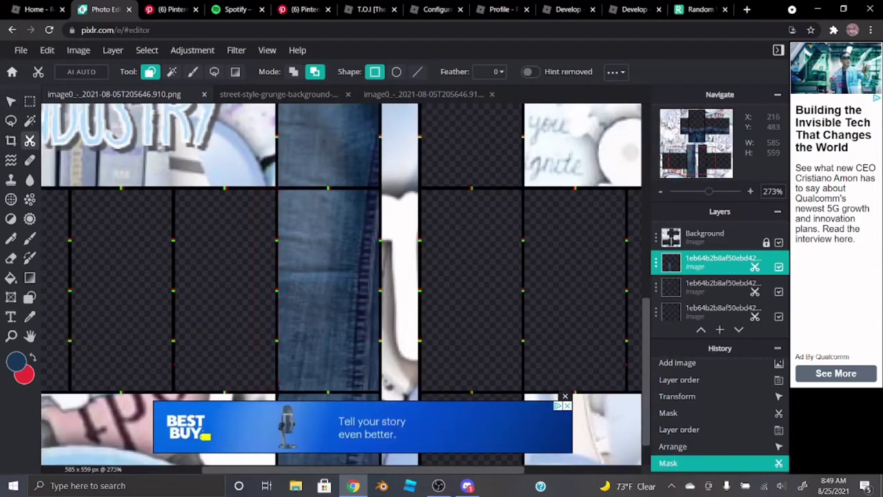
{"action": "left_click", "coordinate": [565, 397]}
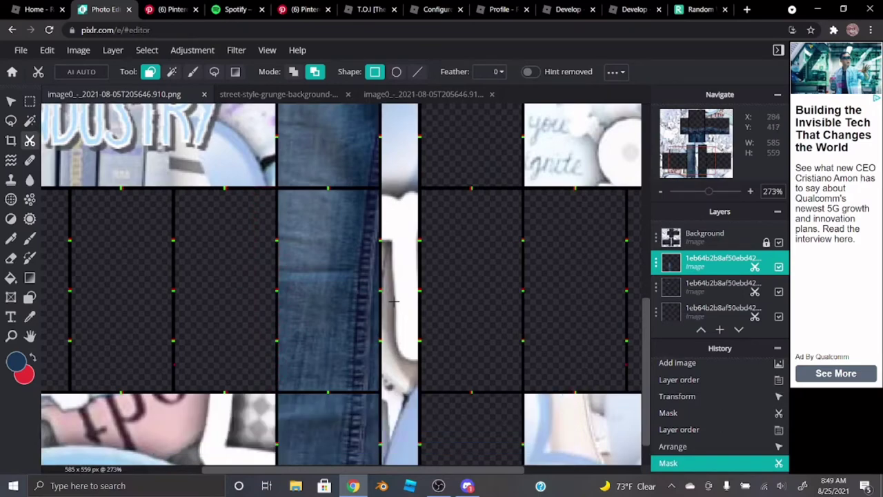
{"action": "scroll", "coordinate": [339, 265], "scroll_direction": "up", "scroll_amount": 3}
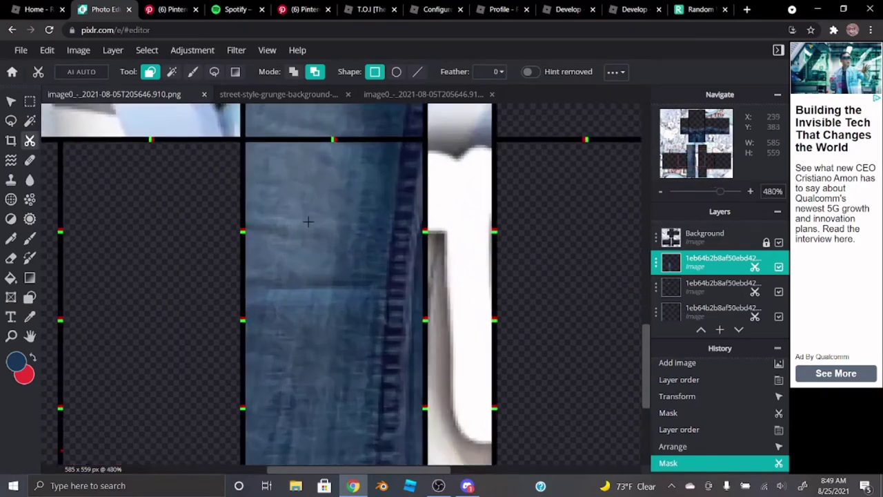
- Duplicate the trimmed leg strip, flip the copy horizontally, and move it over the right leg column
{"action": "scroll", "coordinate": [306, 292], "scroll_direction": "down", "scroll_amount": 8}
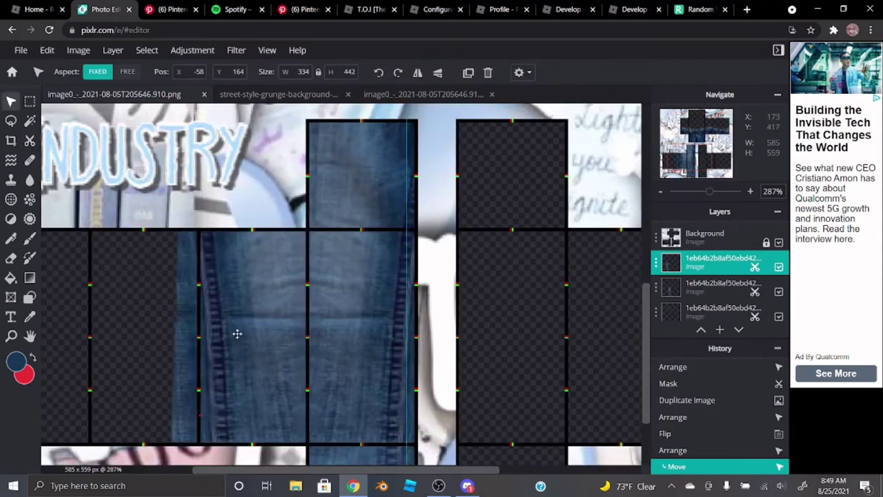
{"action": "left_click", "coordinate": [237, 333]}
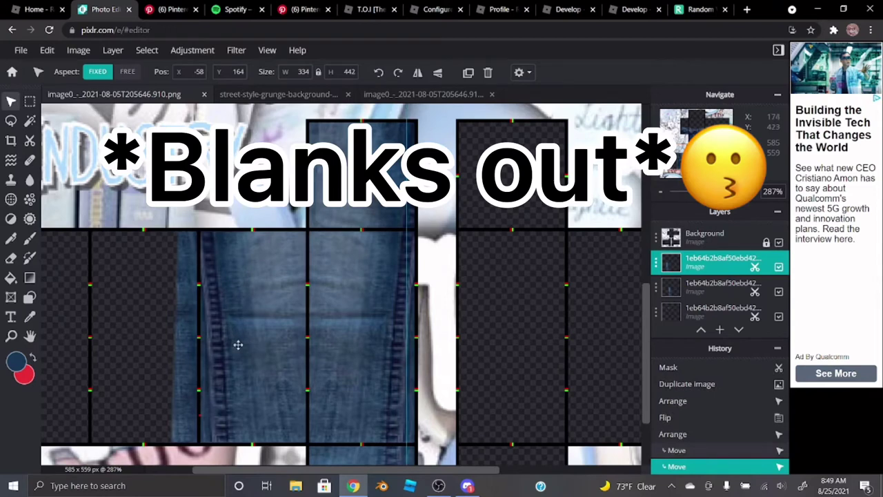
{"action": "left_click_drag", "start_coordinate": [237, 344], "coordinate": [508, 351]}
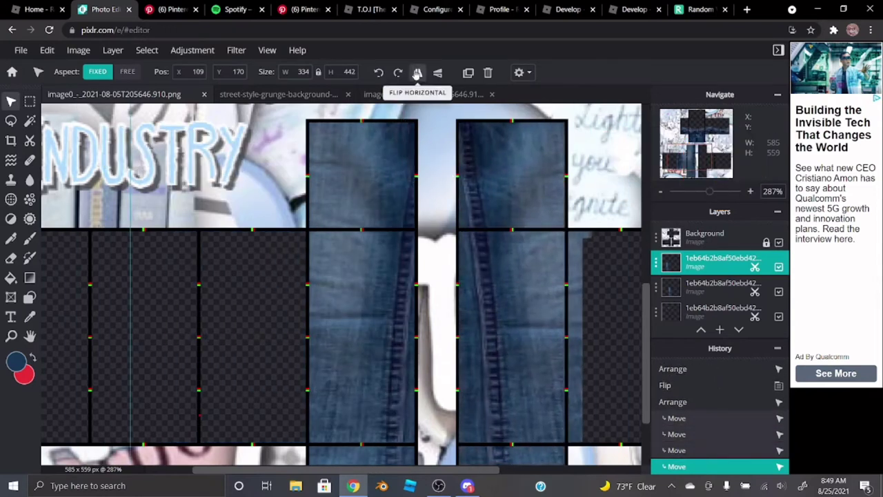
- Try flipping the copied strip back and placing it over the right leg column at X 238, Y 171
{"action": "left_click", "coordinate": [417, 72]}
{"action": "left_click_drag", "start_coordinate": [489, 240], "coordinate": [615, 251]}
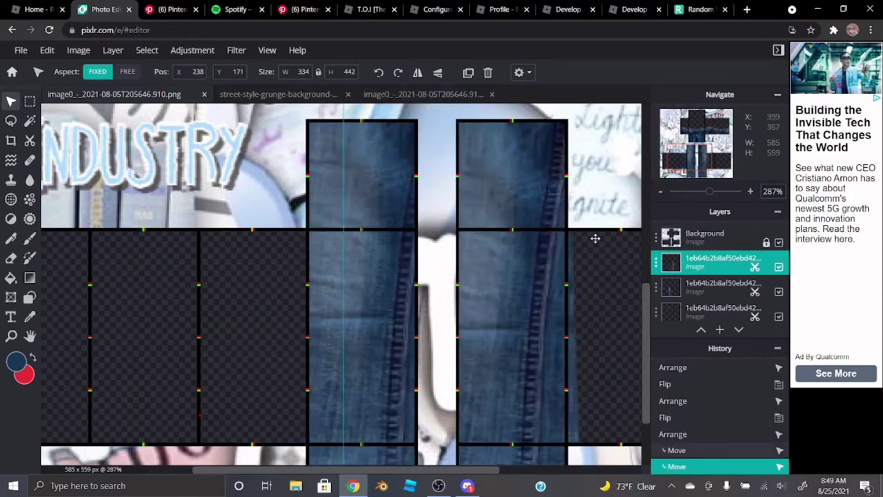
{"action": "left_click", "coordinate": [417, 72]}
{"action": "key", "text": "ctrl+z"}
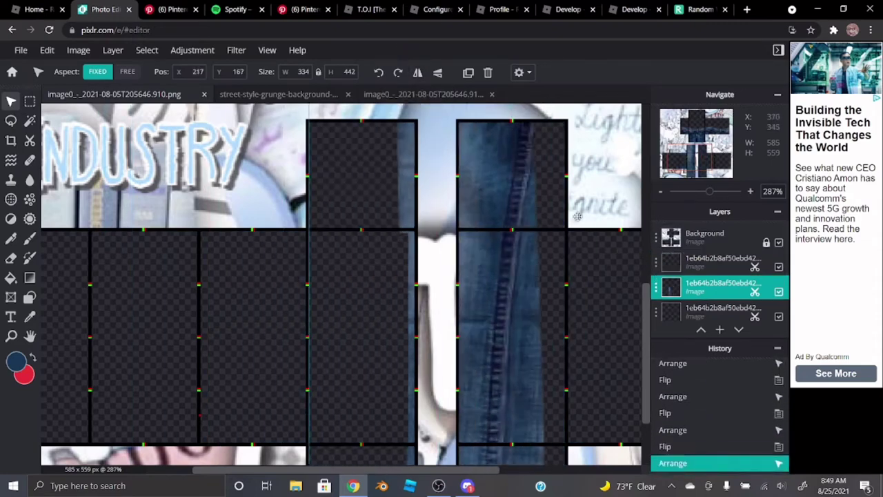
- Undo the mistaken moves of the original leg strip to restore it over the left leg column
{"action": "left_click_drag", "start_coordinate": [532, 213], "coordinate": [414, 213]}
{"action": "left_click", "coordinate": [47, 50]}
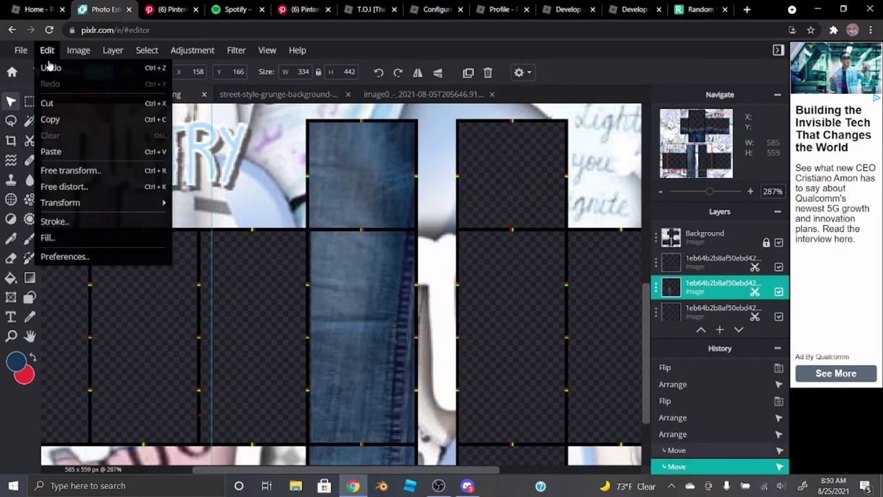
{"action": "left_click", "coordinate": [49, 67]}
{"action": "scroll", "coordinate": [406, 199], "scroll_direction": "down", "scroll_amount": 3}
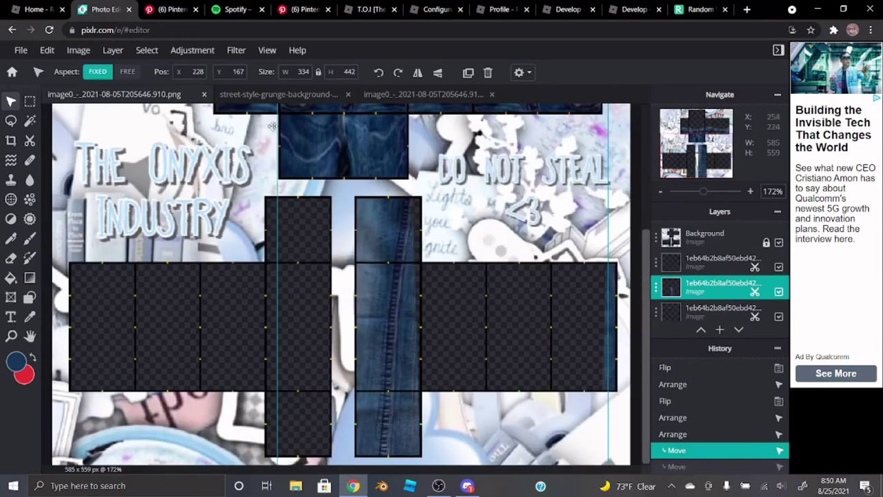
{"action": "left_click", "coordinate": [47, 50]}
{"action": "left_click", "coordinate": [49, 67]}
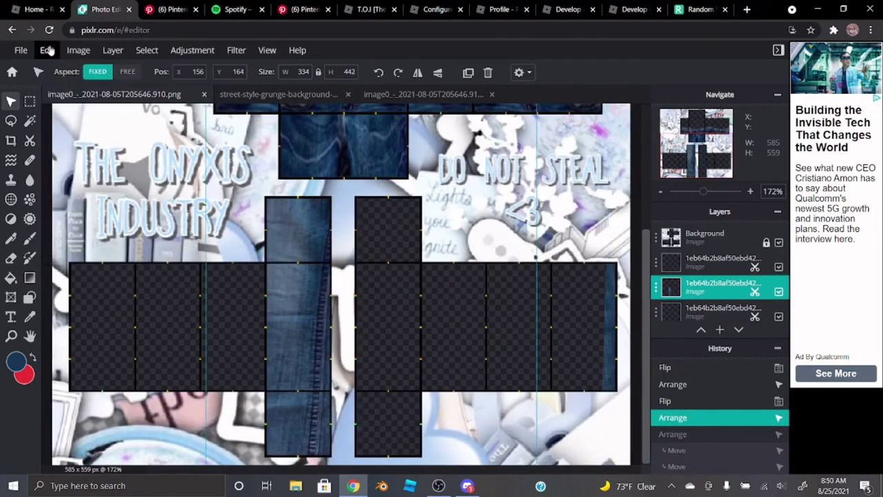
{"action": "left_click", "coordinate": [47, 49]}
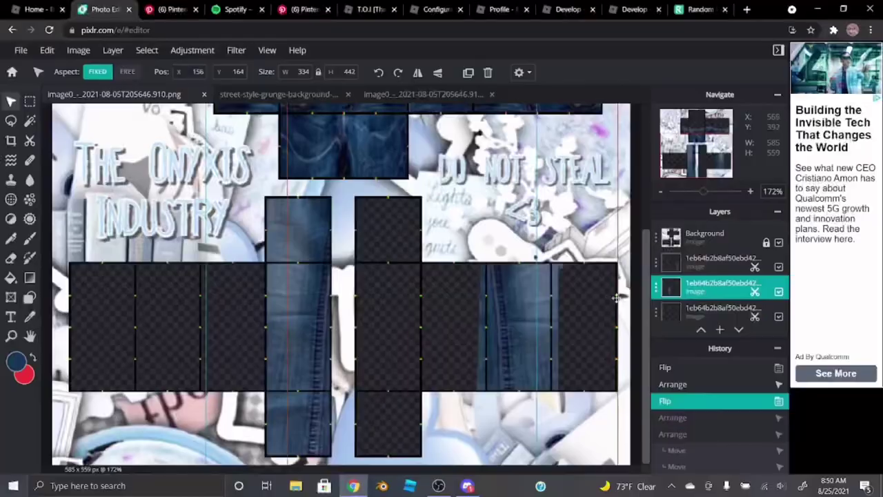
- Try raising the original strip's layer and moving it to X 136, Y 160, then undo the move
{"action": "key", "text": "ctrl+bracketright"}
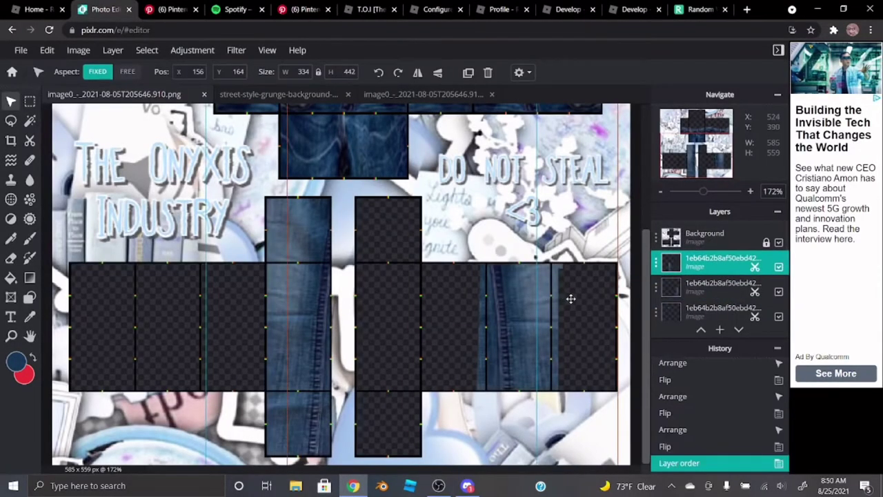
{"action": "left_click_drag", "start_coordinate": [570, 298], "coordinate": [478, 290]}
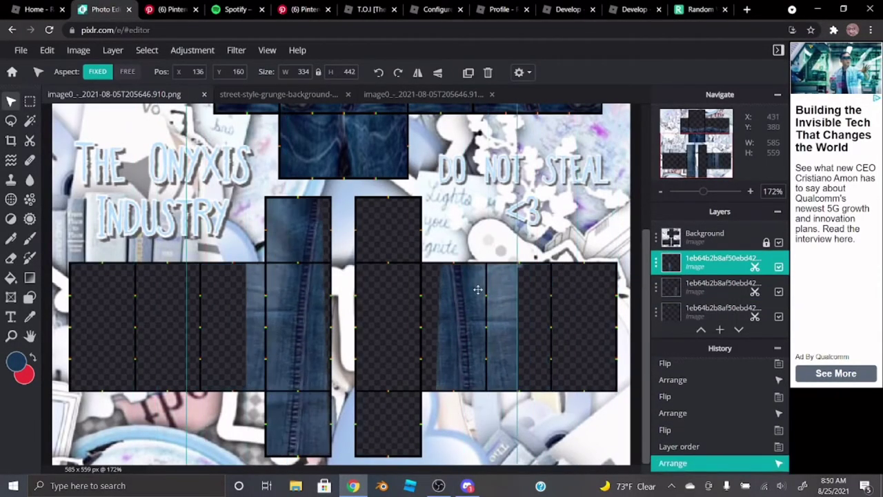
{"action": "left_click", "coordinate": [47, 50]}
{"action": "left_click", "coordinate": [48, 67]}
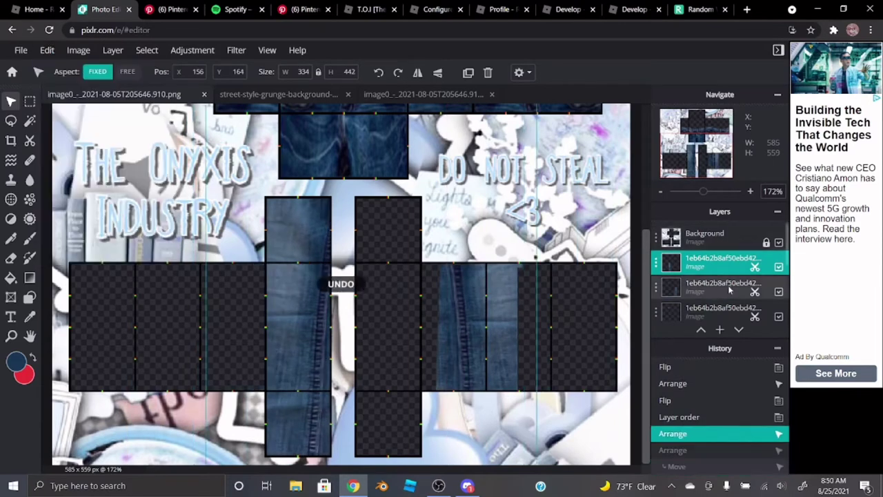
- Place the flipped strip's layer directly beneath the Background layer and position it over the right leg column at X 99, Y 164
{"action": "left_click_drag", "start_coordinate": [730, 290], "coordinate": [719, 266]}
{"action": "left_click_drag", "start_coordinate": [572, 295], "coordinate": [403, 285]}
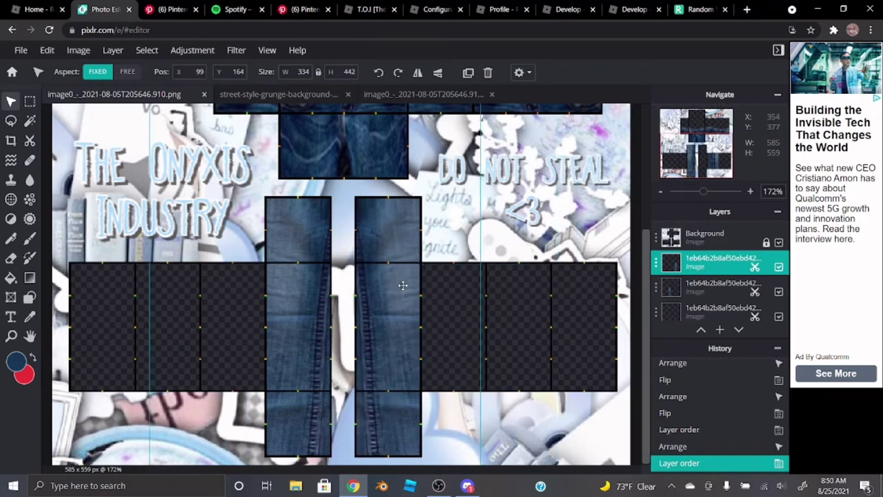
{"action": "left_click_drag", "start_coordinate": [403, 285], "coordinate": [404, 285]}
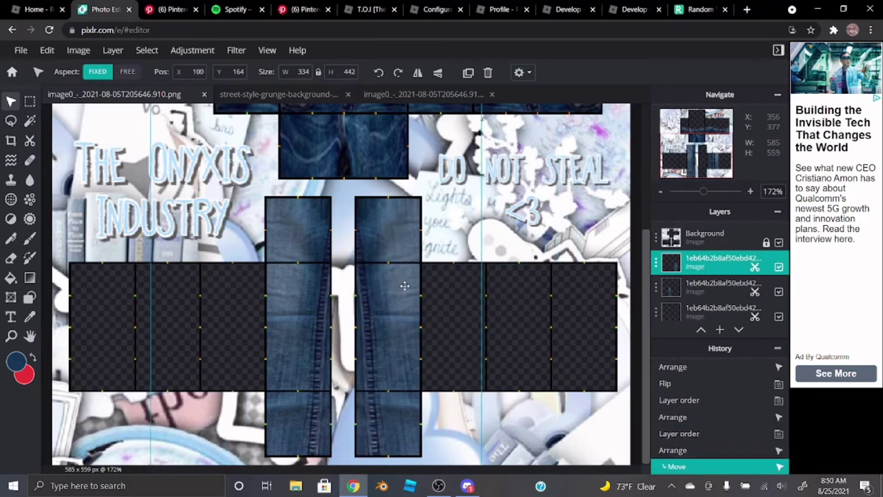
{"action": "key", "text": "Left"}
{"action": "scroll", "coordinate": [404, 285], "scroll_direction": "down", "scroll_amount": 4}
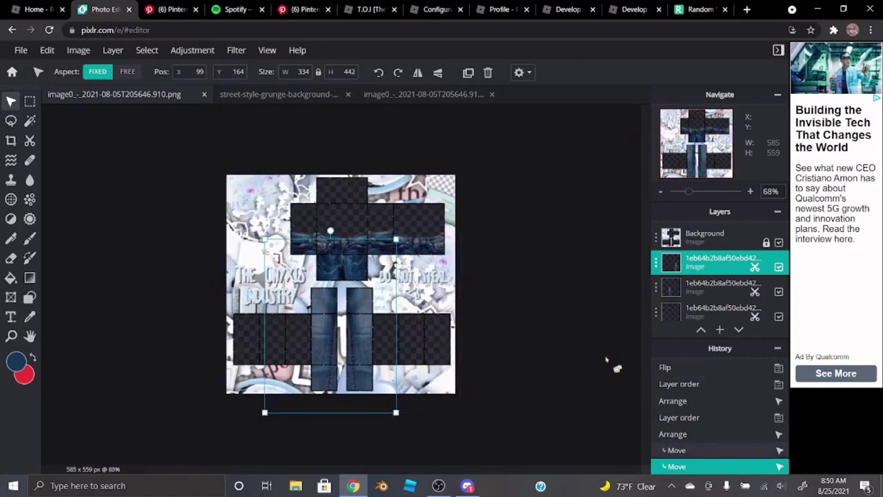
- Deselect the flipped strip and add the jeans photo again as a new image layer above Background
{"action": "left_click", "coordinate": [607, 359]}
{"action": "scroll", "coordinate": [398, 400], "scroll_direction": "up", "scroll_amount": 5}
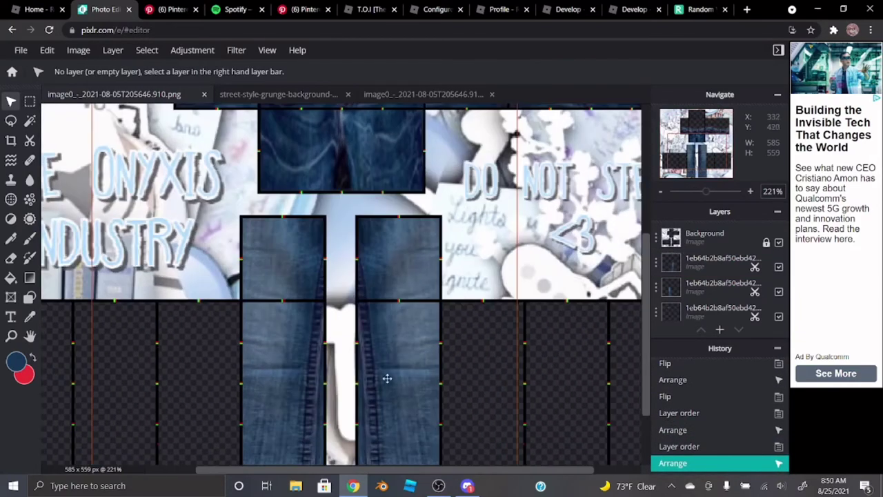
{"action": "scroll", "coordinate": [374, 414], "scroll_direction": "down", "scroll_amount": 1}
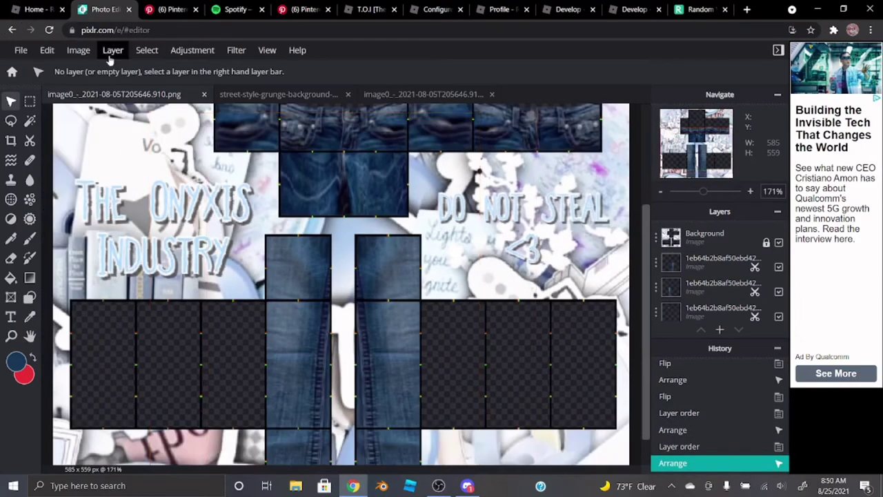
{"action": "left_click", "coordinate": [112, 50]}
{"action": "left_click", "coordinate": [110, 133]}
{"action": "key", "text": "ctrl+v"}
{"action": "key", "text": "Return"}
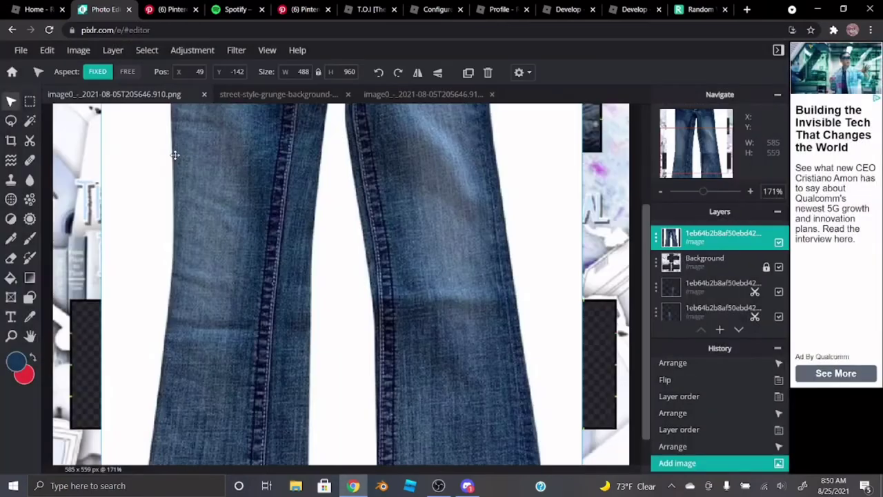
- Move the jeans photo to X 71, Y -290 and cut out a narrow vertical rectangle of plain denim beside the left leg's seam
{"action": "scroll", "coordinate": [395, 347], "scroll_direction": "down", "scroll_amount": 3}
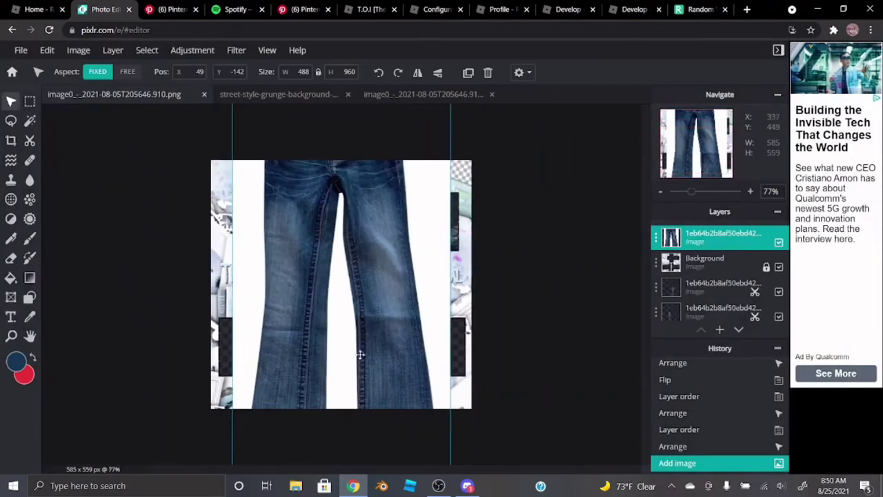
{"action": "left_click_drag", "start_coordinate": [334, 350], "coordinate": [318, 268]}
{"action": "scroll", "coordinate": [340, 327], "scroll_direction": "up", "scroll_amount": 1}
{"action": "scroll", "coordinate": [301, 389], "scroll_direction": "up", "scroll_amount": 1}
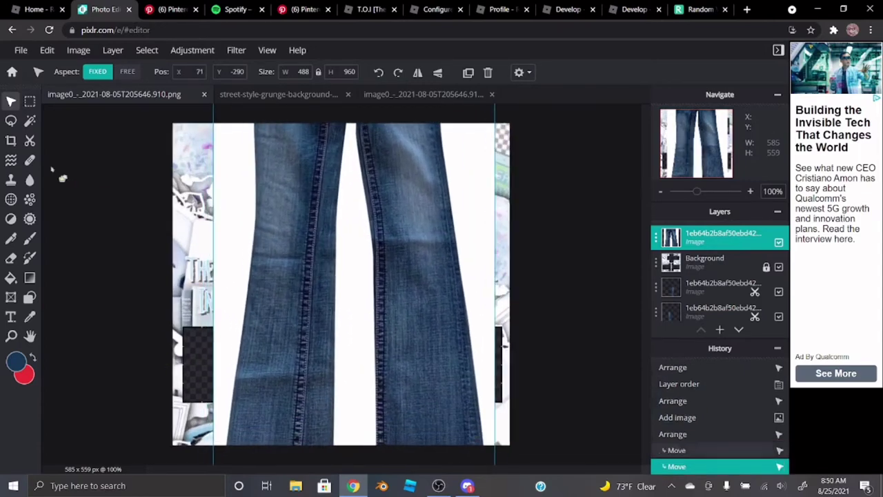
{"action": "left_click", "coordinate": [29, 141]}
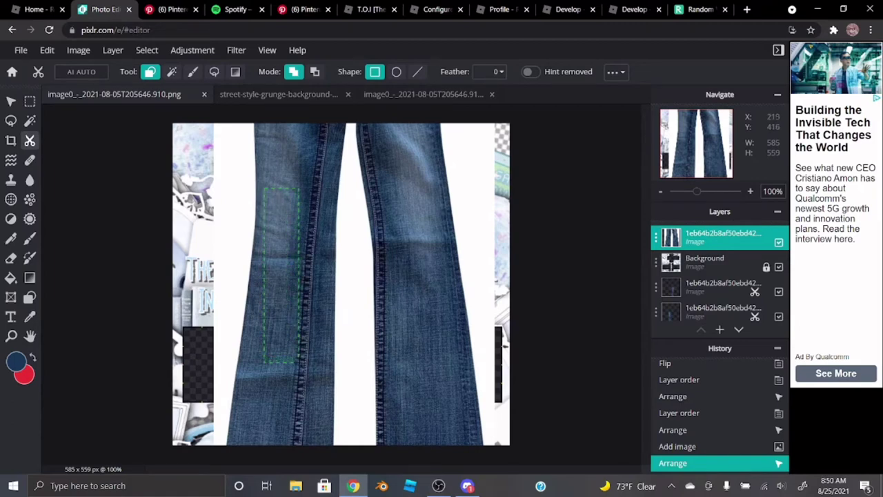
{"action": "key", "text": "Return"}
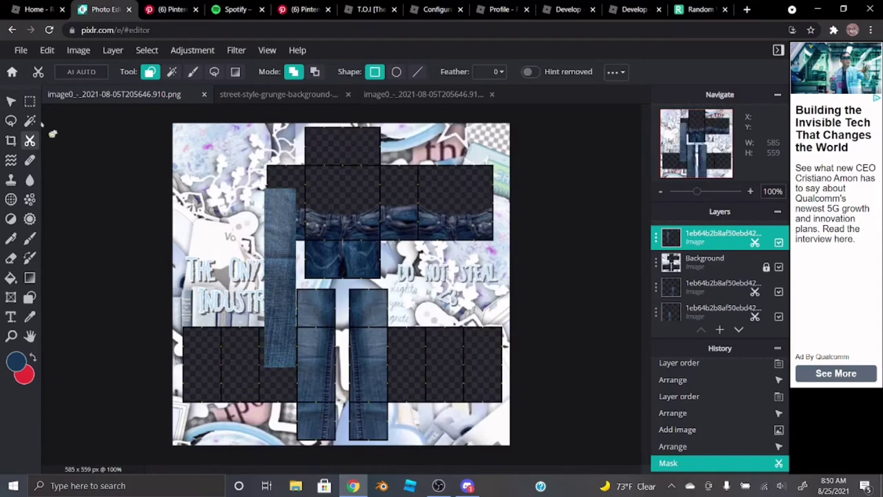
- Place the cut denim strip beside the left leg column at X 74, Y -70 and put its layer directly beneath Background
{"action": "left_click", "coordinate": [11, 102]}
{"action": "left_click_drag", "start_coordinate": [314, 228], "coordinate": [315, 349]}
{"action": "scroll", "coordinate": [351, 251], "scroll_direction": "down", "scroll_amount": 3}
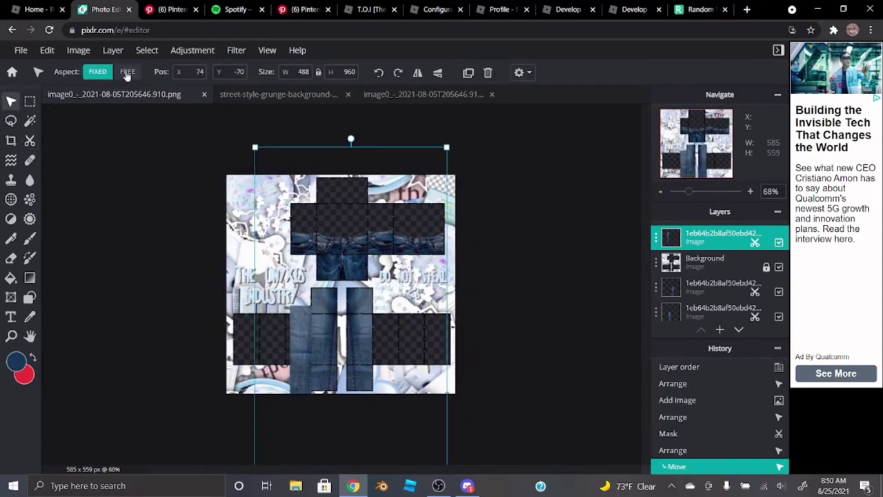
{"action": "left_click_drag", "start_coordinate": [673, 241], "coordinate": [673, 262]}
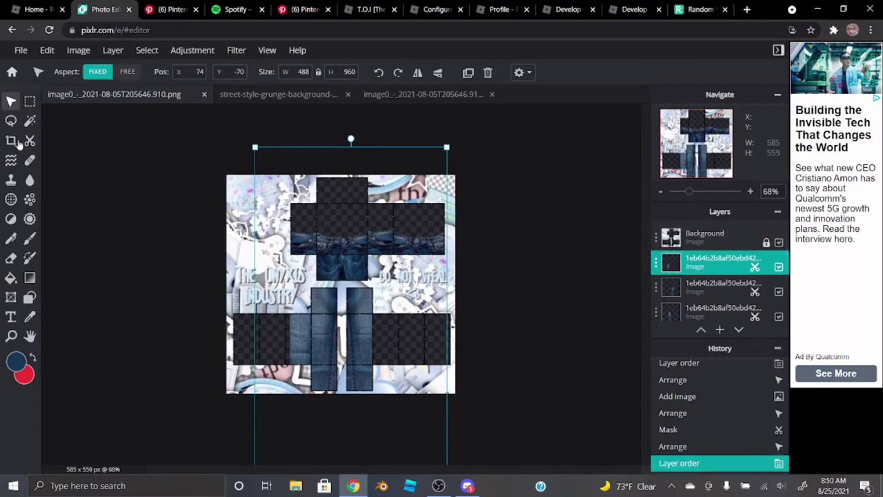
- Free-transform the denim strip to a width of 592 and align it at Left 43, Top -80 to fill the panel beside the left leg
{"action": "left_click", "coordinate": [46, 50]}
{"action": "left_click", "coordinate": [62, 169]}
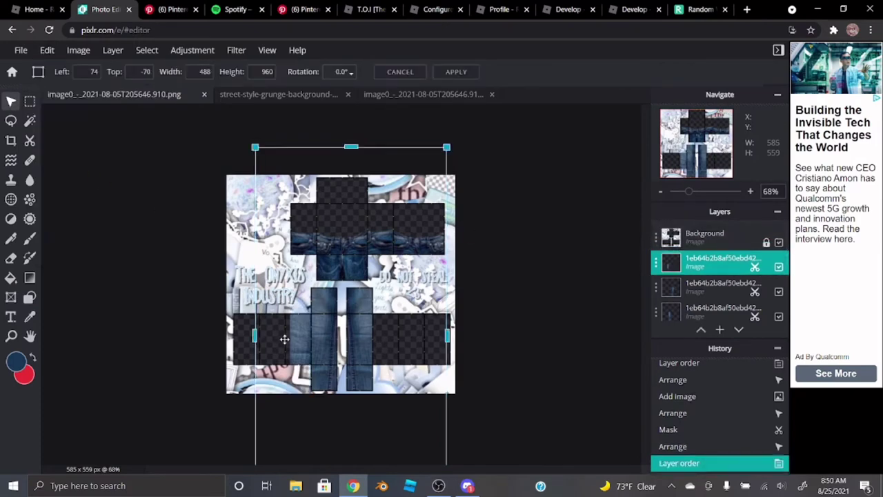
{"action": "mouse_move", "coordinate": [449, 338]}
{"action": "left_mouse_down"}
{"action": "mouse_move", "coordinate": [489, 338]}
{"action": "mouse_move", "coordinate": [441, 338]}
{"action": "left_mouse_up"}
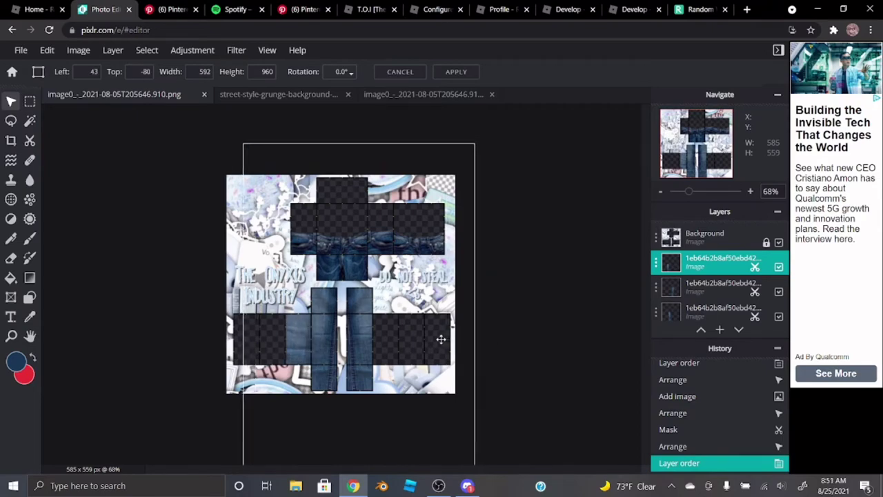
{"action": "scroll", "coordinate": [339, 297], "scroll_direction": "up", "scroll_amount": 3}
{"action": "scroll", "coordinate": [213, 413], "scroll_direction": "up", "scroll_amount": 3}
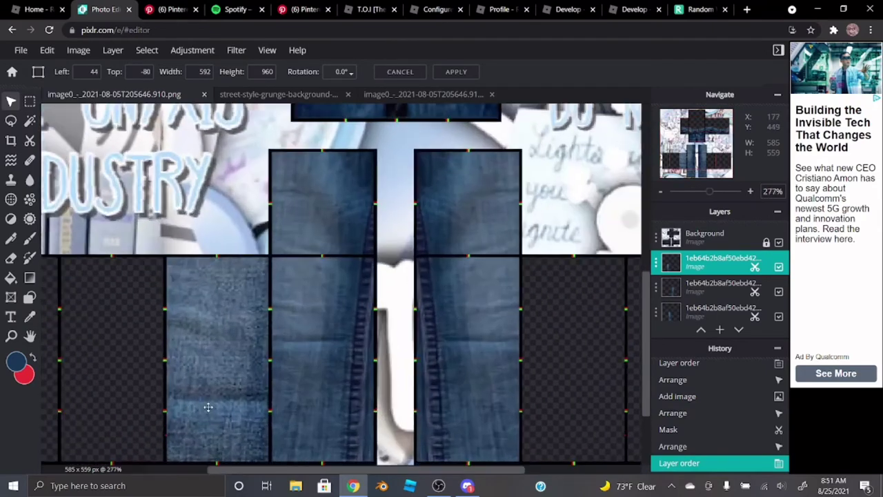
{"action": "scroll", "coordinate": [225, 385], "scroll_direction": "down", "scroll_amount": 2}
{"action": "scroll", "coordinate": [181, 427], "scroll_direction": "up", "scroll_amount": 4}
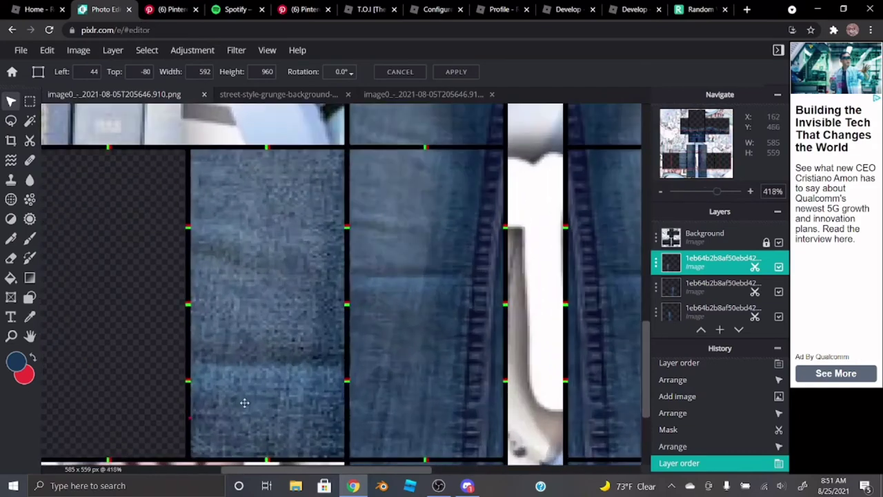
{"action": "left_click_drag", "start_coordinate": [245, 402], "coordinate": [241, 403]}
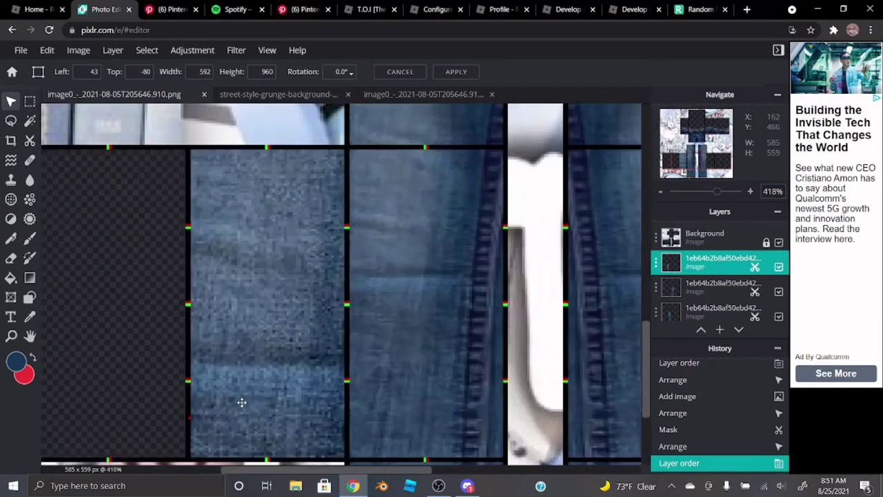
{"action": "scroll", "coordinate": [238, 414], "scroll_direction": "down", "scroll_amount": 2}
{"action": "scroll", "coordinate": [231, 427], "scroll_direction": "up", "scroll_amount": 4}
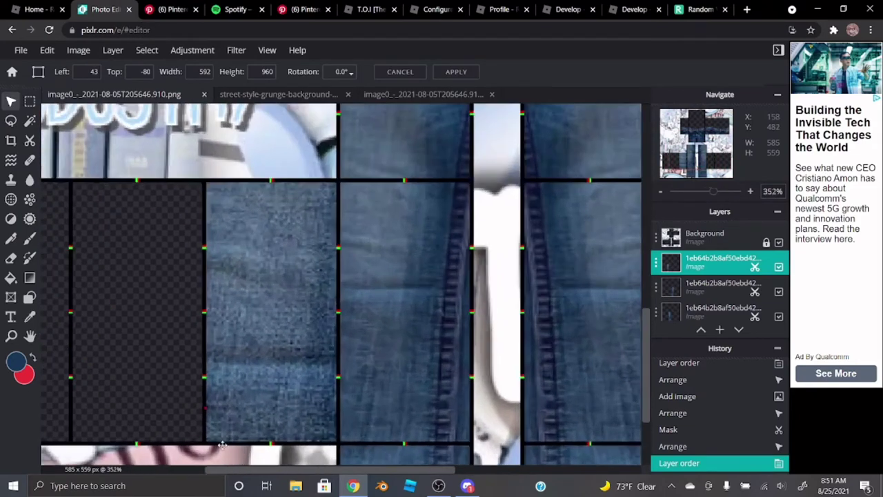
{"action": "scroll", "coordinate": [231, 421], "scroll_direction": "down", "scroll_amount": 10}
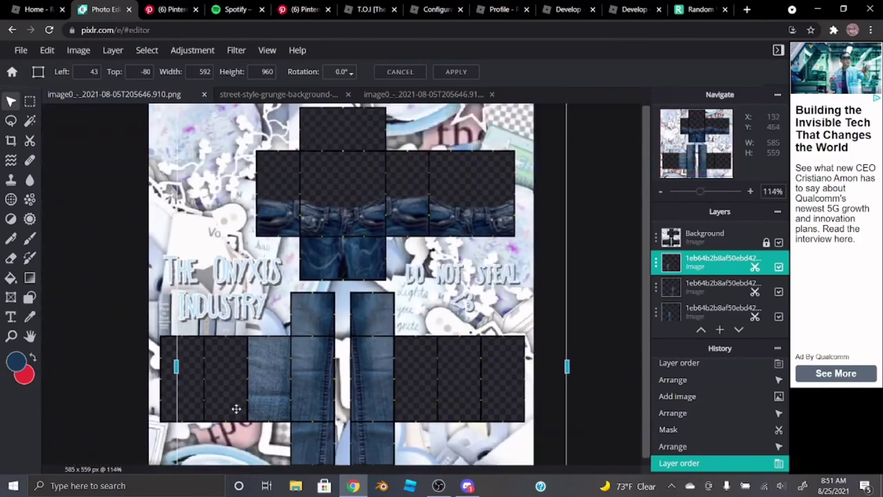
- Compress the strip's transform height to 614 and reposition it at Left 42, Top 96 within the same panel
{"action": "left_click_drag", "start_coordinate": [354, 445], "coordinate": [359, 395]}
{"action": "scroll", "coordinate": [268, 366], "scroll_direction": "up", "scroll_amount": 5}
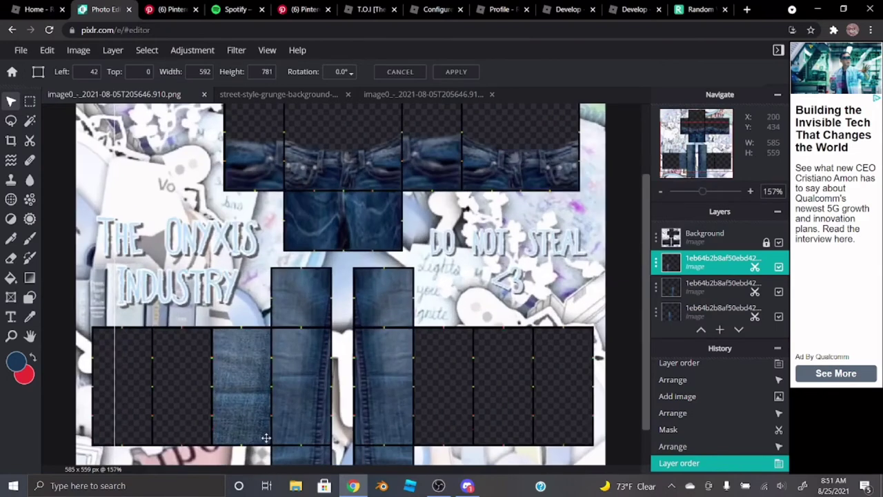
{"action": "scroll", "coordinate": [228, 365], "scroll_direction": "up", "scroll_amount": 5}
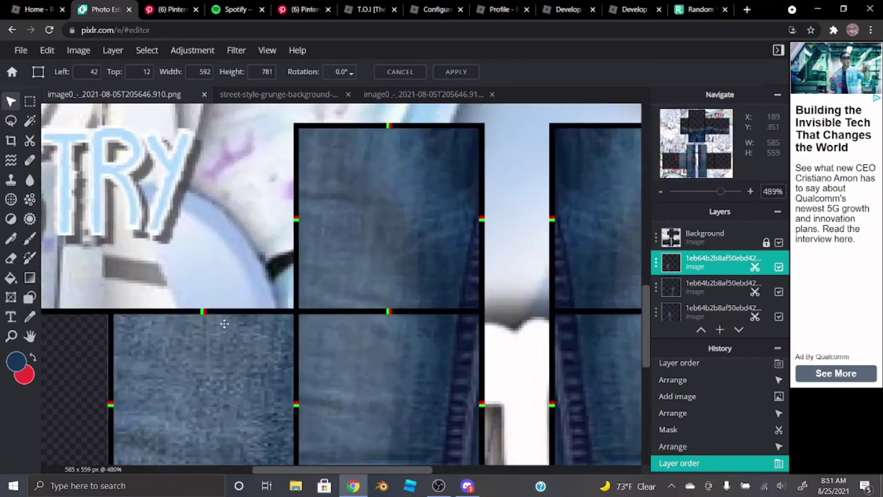
{"action": "left_click_drag", "start_coordinate": [226, 354], "coordinate": [228, 375]}
{"action": "scroll", "coordinate": [228, 373], "scroll_direction": "down", "scroll_amount": 3}
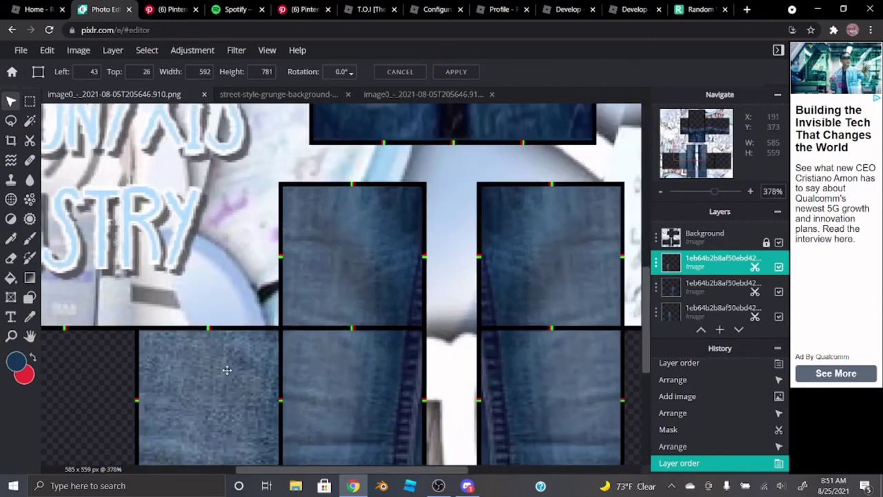
{"action": "scroll", "coordinate": [228, 368], "scroll_direction": "down", "scroll_amount": 5}
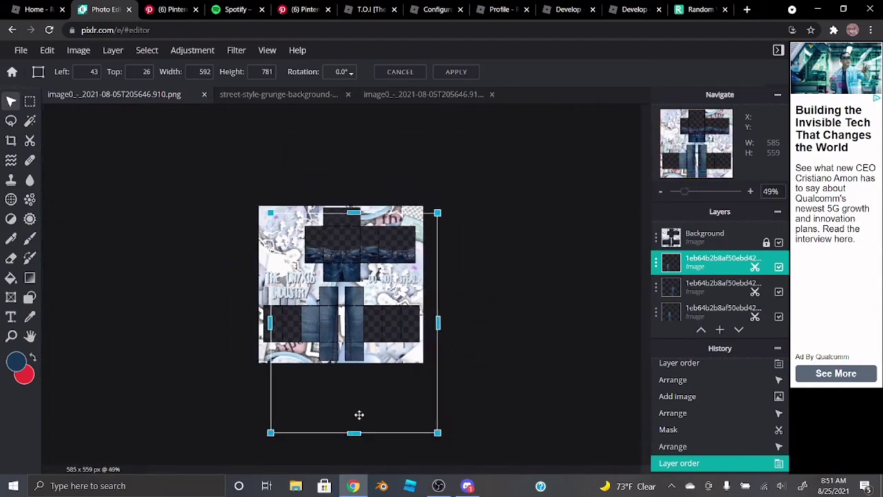
{"action": "left_click_drag", "start_coordinate": [353, 433], "coordinate": [360, 385]}
{"action": "scroll", "coordinate": [252, 380], "scroll_direction": "up", "scroll_amount": 5}
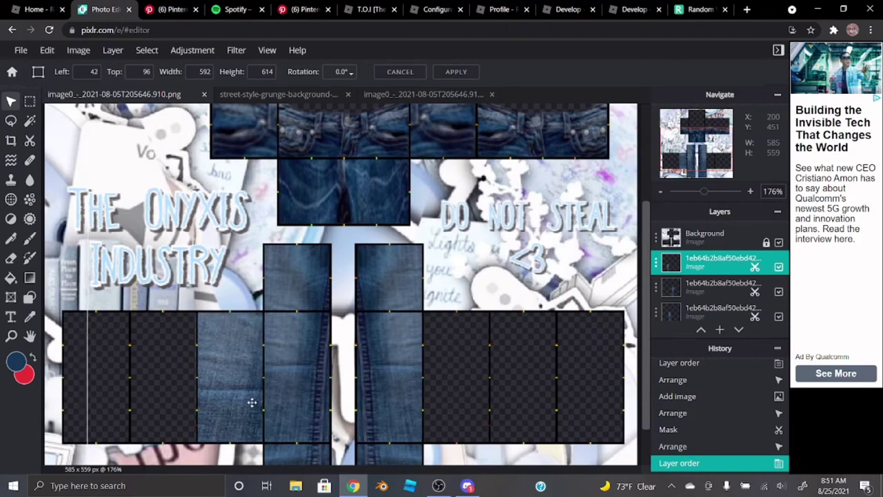
{"action": "scroll", "coordinate": [252, 402], "scroll_direction": "down", "scroll_amount": 5}
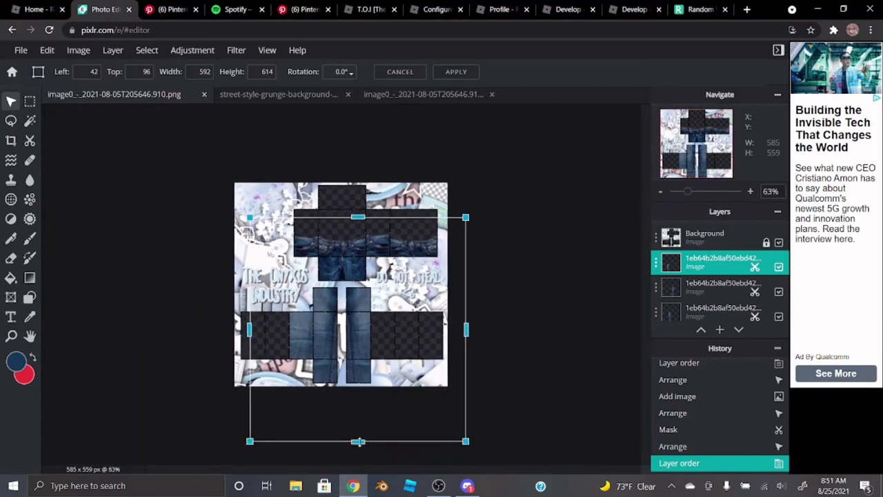
- Fine-tune the strip's height to 538 at Left 44, Top 113 so its crease matches the leg column, and apply the transform
{"action": "left_click_drag", "start_coordinate": [357, 442], "coordinate": [359, 401]}
{"action": "scroll", "coordinate": [228, 426], "scroll_direction": "up", "scroll_amount": 3}
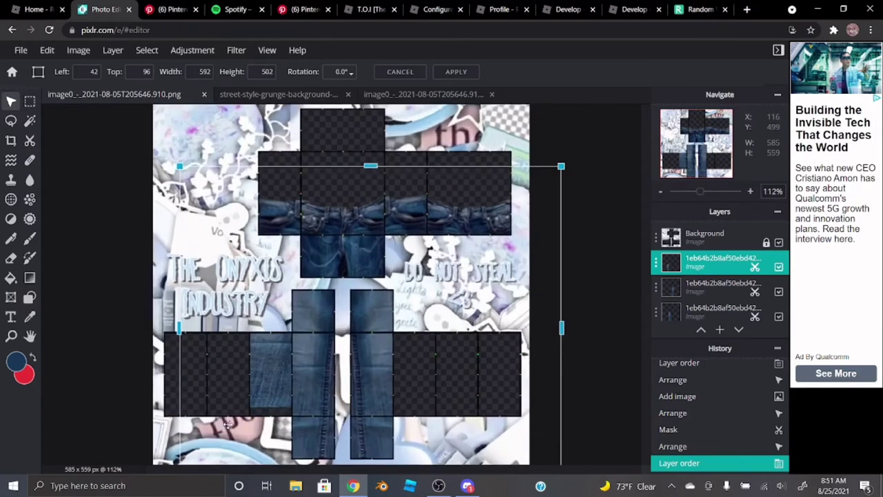
{"action": "scroll", "coordinate": [227, 425], "scroll_direction": "up", "scroll_amount": 2}
{"action": "left_click_drag", "start_coordinate": [246, 371], "coordinate": [248, 388]}
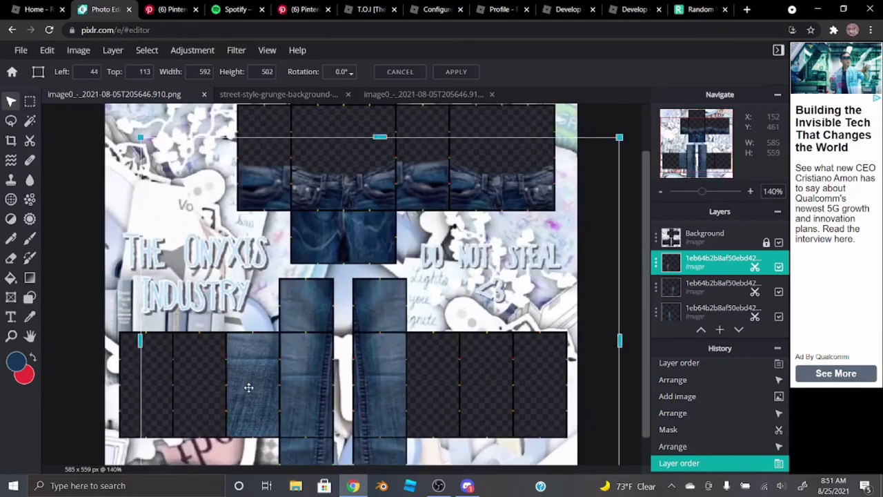
{"action": "scroll", "coordinate": [248, 388], "scroll_direction": "down", "scroll_amount": 2}
{"action": "scroll", "coordinate": [285, 392], "scroll_direction": "down", "scroll_amount": 2}
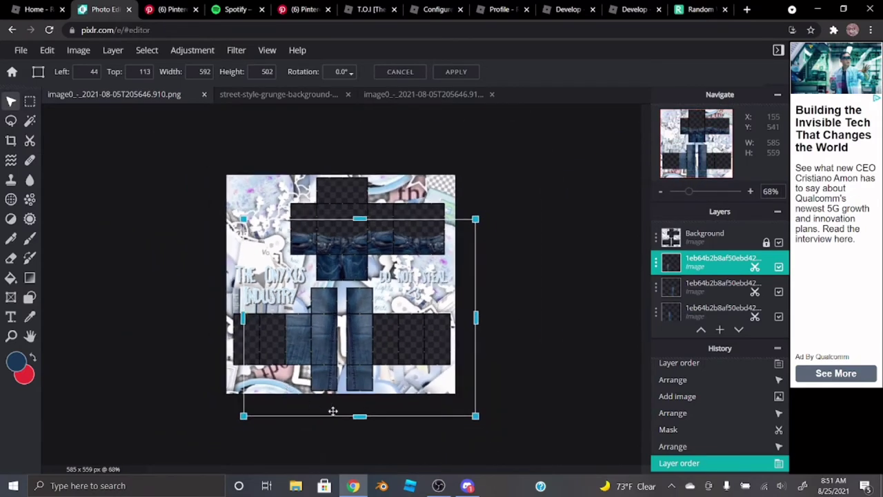
{"action": "left_click_drag", "start_coordinate": [359, 417], "coordinate": [362, 433]}
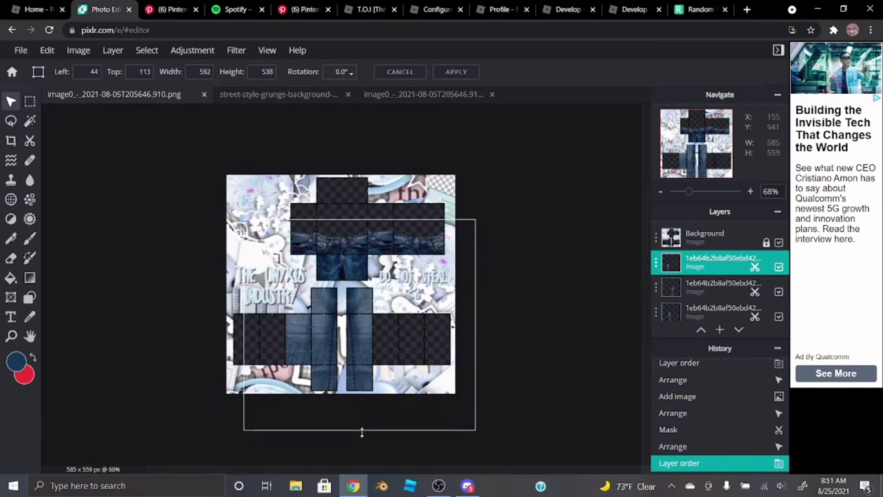
{"action": "scroll", "coordinate": [247, 366], "scroll_direction": "up", "scroll_amount": 5}
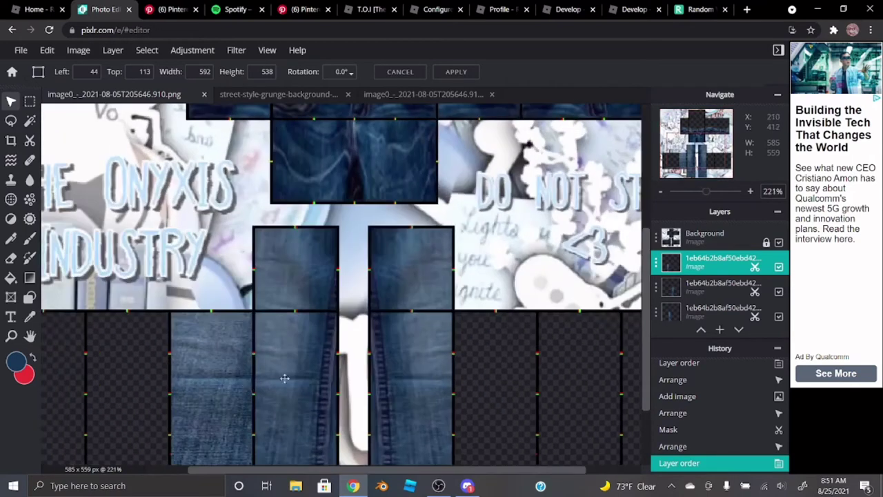
{"action": "scroll", "coordinate": [299, 384], "scroll_direction": "down", "scroll_amount": 5}
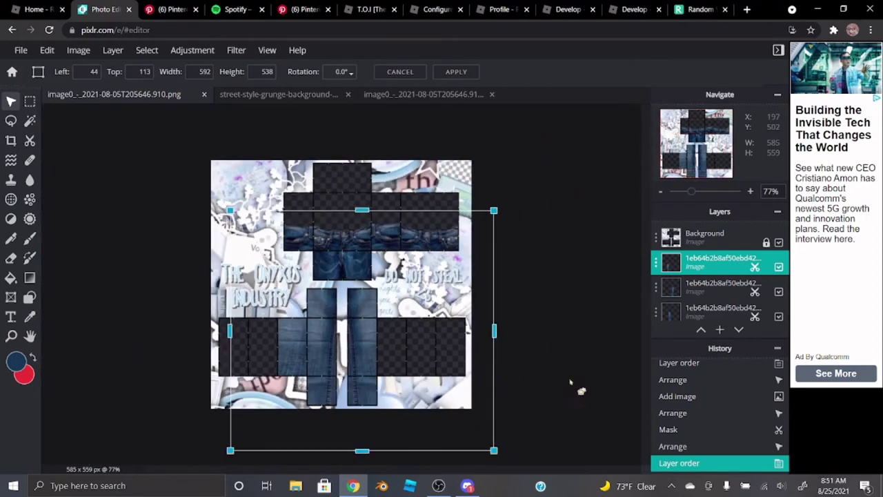
{"action": "left_click", "coordinate": [572, 380]}
- Duplicate the fitted denim strip and move the copy onto the adjacent outer panel at X -14, Y 114
{"action": "left_click", "coordinate": [711, 260]}
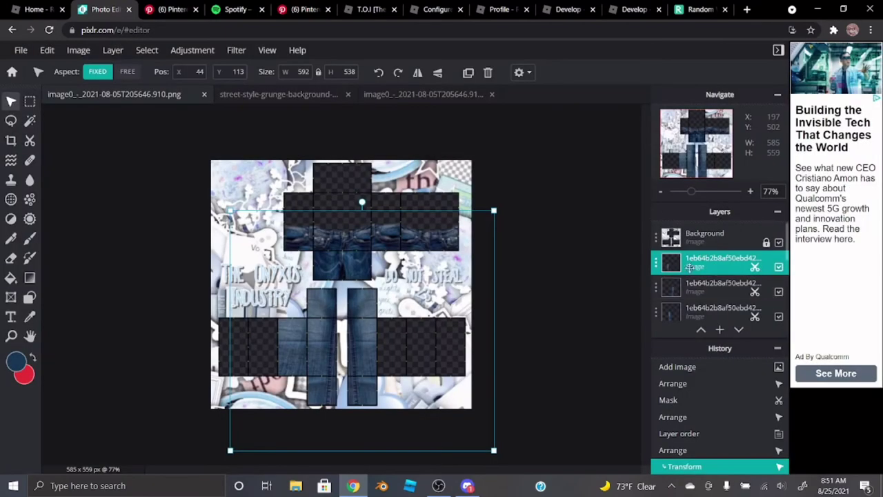
{"action": "left_click", "coordinate": [689, 267]}
{"action": "left_click", "coordinate": [618, 416]}
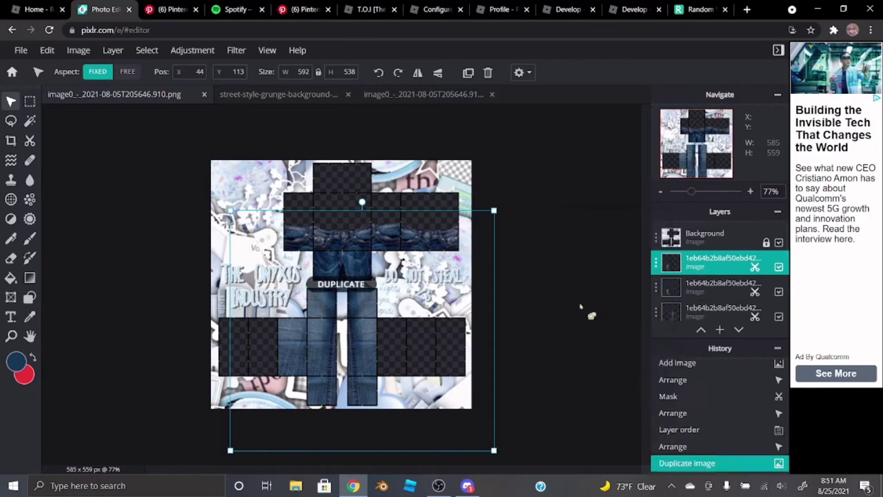
{"action": "left_click_drag", "start_coordinate": [466, 342], "coordinate": [437, 345]}
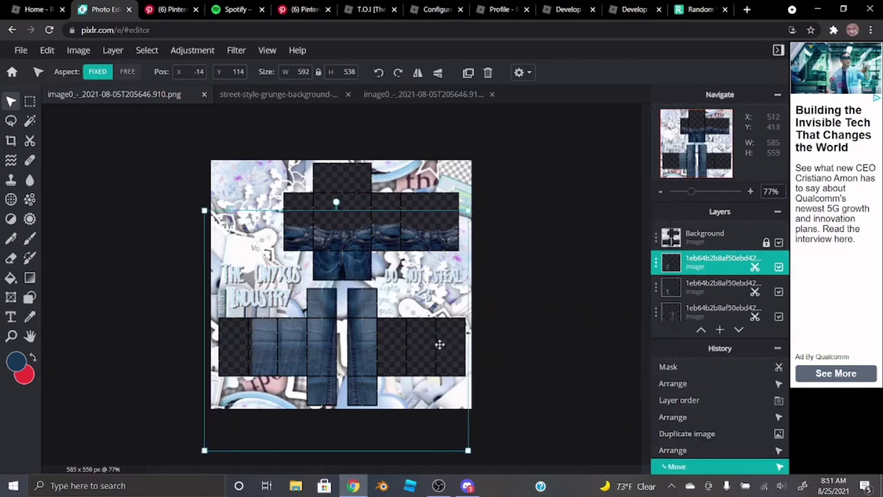
- Flip the copied strip horizontally and align it over the adjacent outer panel at X -332, Y 112
{"action": "left_click", "coordinate": [418, 73]}
{"action": "left_click_drag", "start_coordinate": [442, 304], "coordinate": [281, 318]}
{"action": "scroll", "coordinate": [281, 318], "scroll_direction": "up", "scroll_amount": 5}
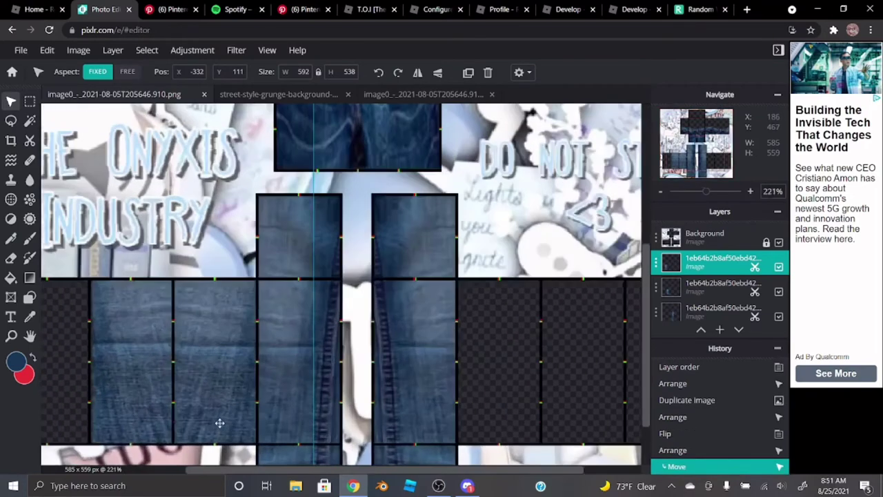
{"action": "left_click", "coordinate": [197, 395]}
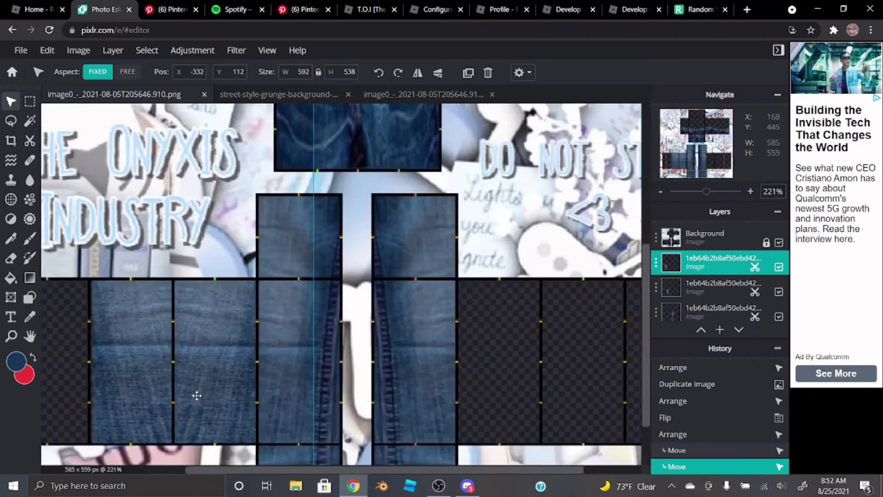
{"action": "scroll", "coordinate": [196, 394], "scroll_direction": "down", "scroll_amount": 5}
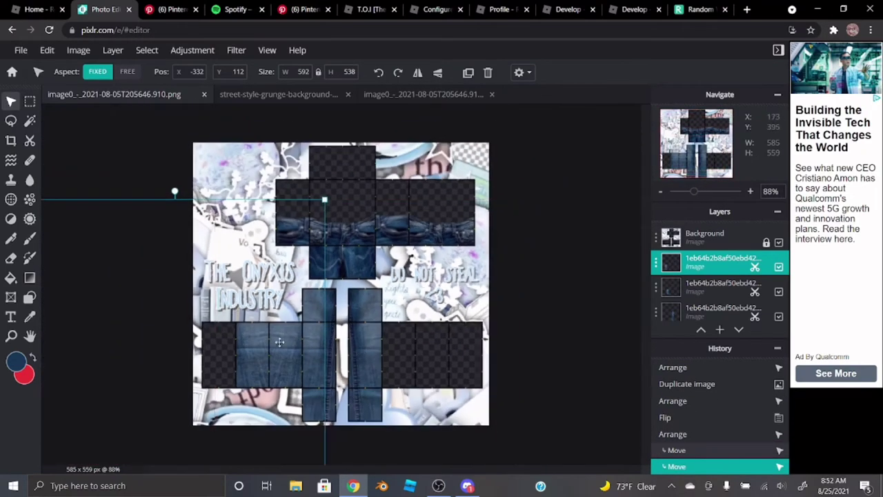
- Duplicate the selected denim layer, flip the copy horizontally, and move it over the outermost left leg panel at about X -77, Y 104
{"action": "right_click", "coordinate": [252, 322]}
{"action": "left_click", "coordinate": [290, 295]}
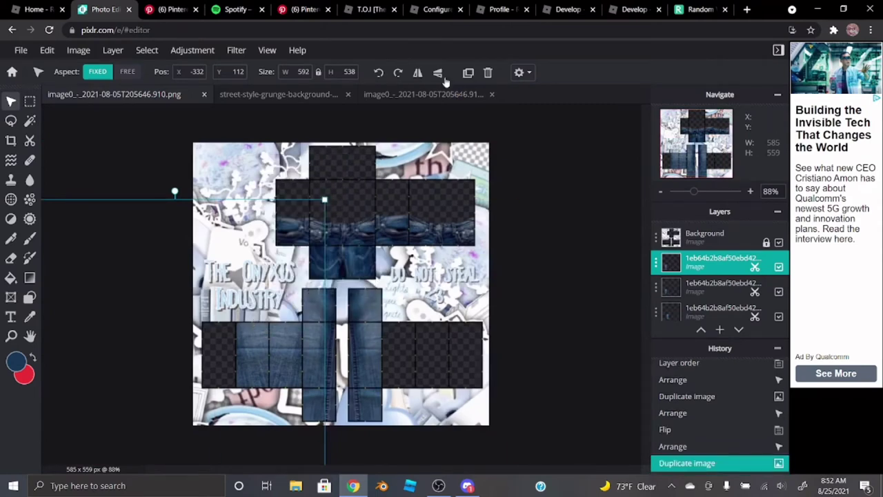
{"action": "left_click", "coordinate": [418, 72]}
{"action": "left_click_drag", "start_coordinate": [271, 249], "coordinate": [259, 269]}
{"action": "scroll", "coordinate": [197, 354], "scroll_direction": "up", "scroll_amount": 4}
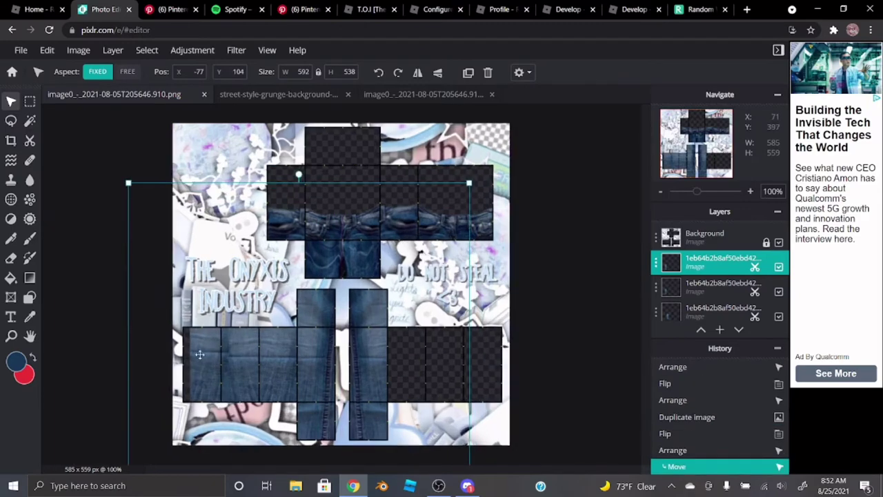
- Nudge the flipped denim copy to about X -87, Y 110 so its creases align with the neighbouring leg panel
{"action": "scroll", "coordinate": [177, 386], "scroll_direction": "up", "scroll_amount": 2}
{"action": "left_click_drag", "start_coordinate": [241, 472], "coordinate": [223, 472]}
{"action": "left_click_drag", "start_coordinate": [224, 386], "coordinate": [215, 371]}
{"action": "left_click", "coordinate": [215, 374]}
{"action": "left_click_drag", "start_coordinate": [215, 371], "coordinate": [214, 371]}
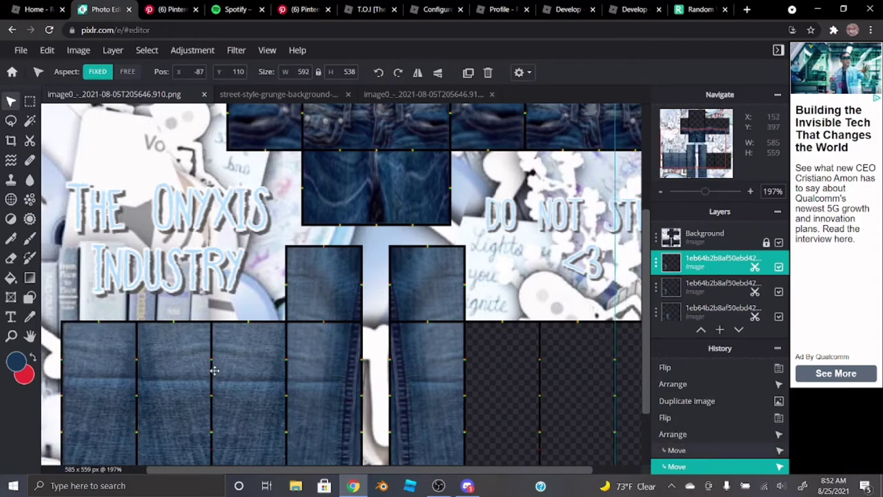
{"action": "scroll", "coordinate": [137, 351], "scroll_direction": "down", "scroll_amount": 5}
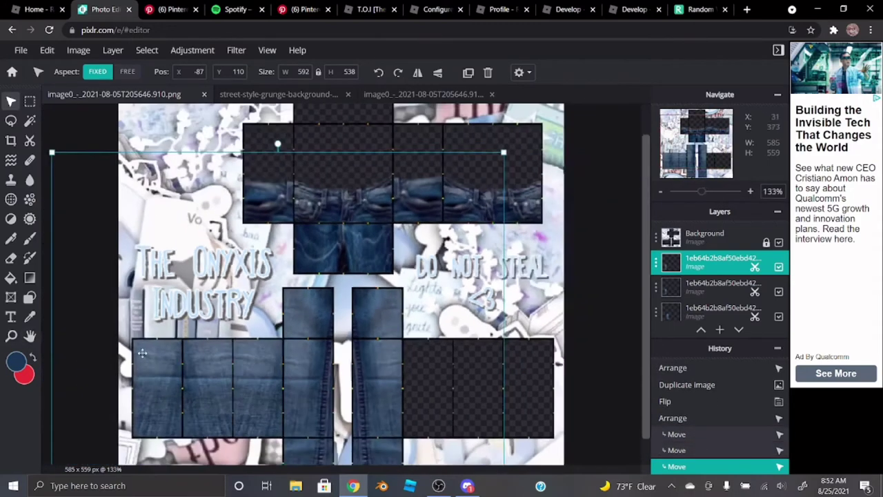
{"action": "scroll", "coordinate": [184, 365], "scroll_direction": "down", "scroll_amount": 1}
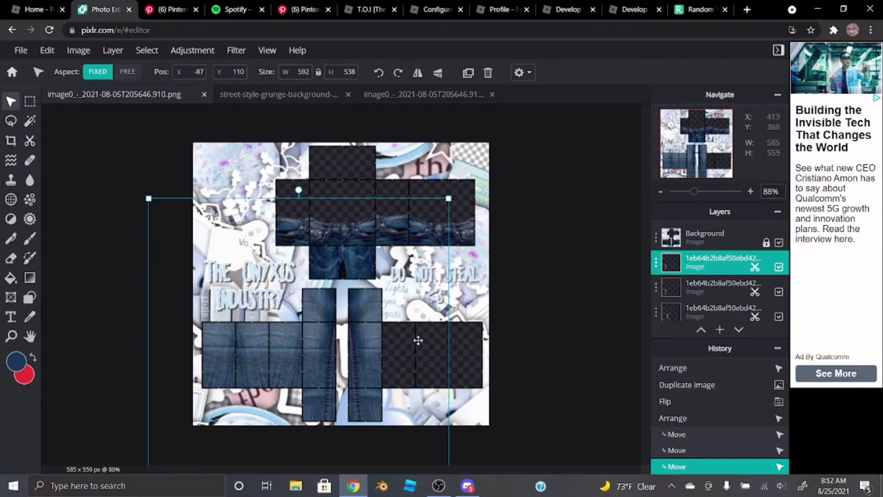
- Merge the top denim layer down twice to combine the left leg panel pieces into one layer
{"action": "left_click", "coordinate": [714, 261]}
{"action": "left_click", "coordinate": [594, 394]}
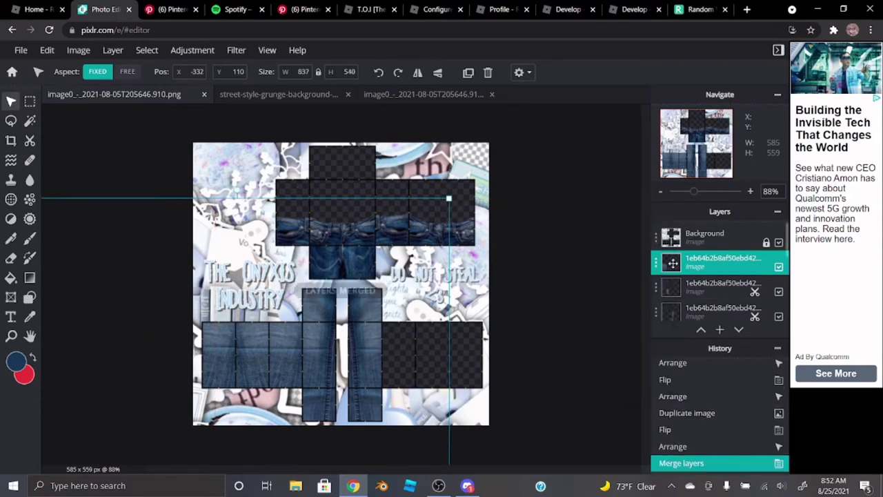
{"action": "left_click", "coordinate": [672, 262]}
{"action": "left_click", "coordinate": [591, 392]}
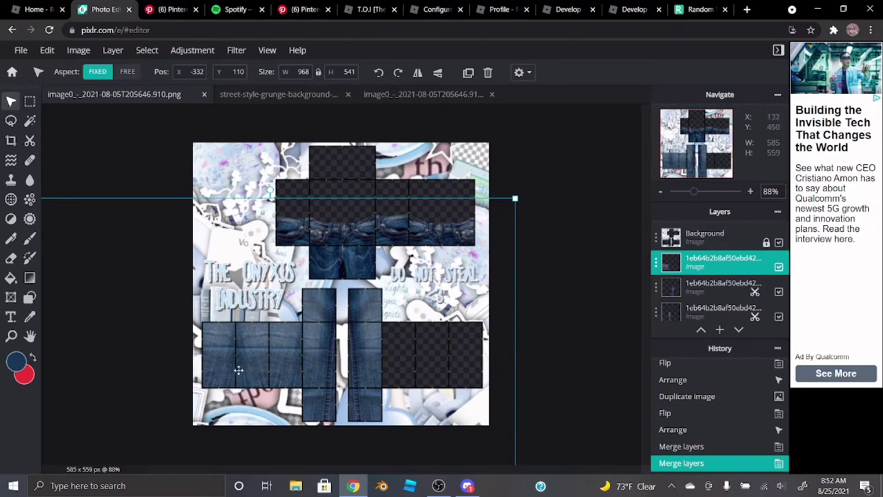
- Duplicate the merged leg layer, flip the copy horizontally, and move it over the empty right leg panels at about X -49, Y 116
{"action": "left_click", "coordinate": [662, 264]}
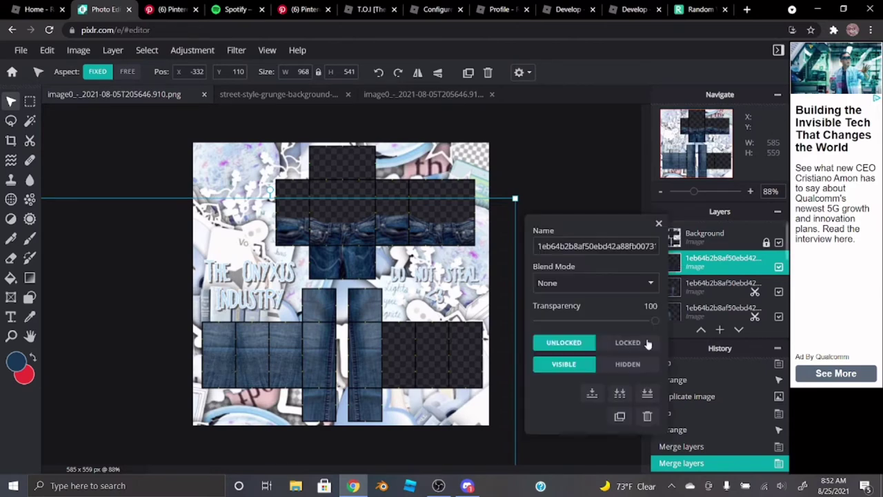
{"action": "left_click", "coordinate": [619, 417]}
{"action": "left_click", "coordinate": [417, 72]}
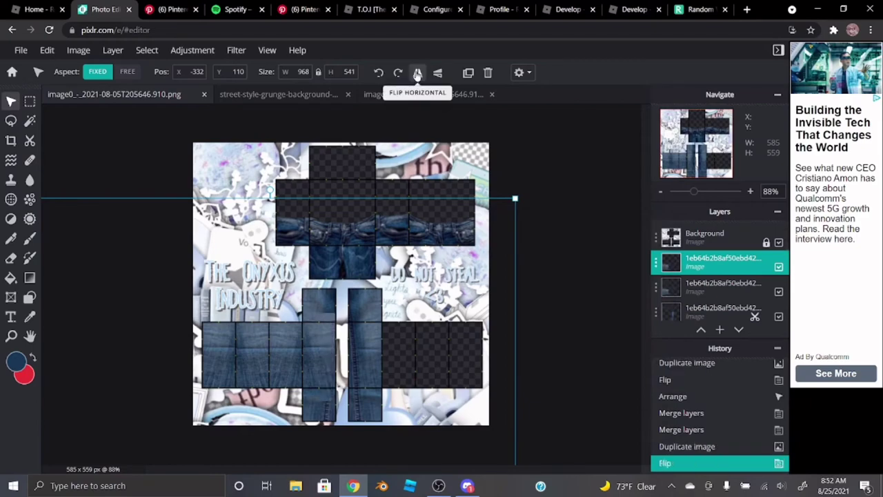
{"action": "left_click_drag", "start_coordinate": [437, 384], "coordinate": [582, 380]}
{"action": "scroll", "coordinate": [435, 318], "scroll_direction": "up", "scroll_amount": 5}
{"action": "scroll", "coordinate": [478, 389], "scroll_direction": "up", "scroll_amount": 6}
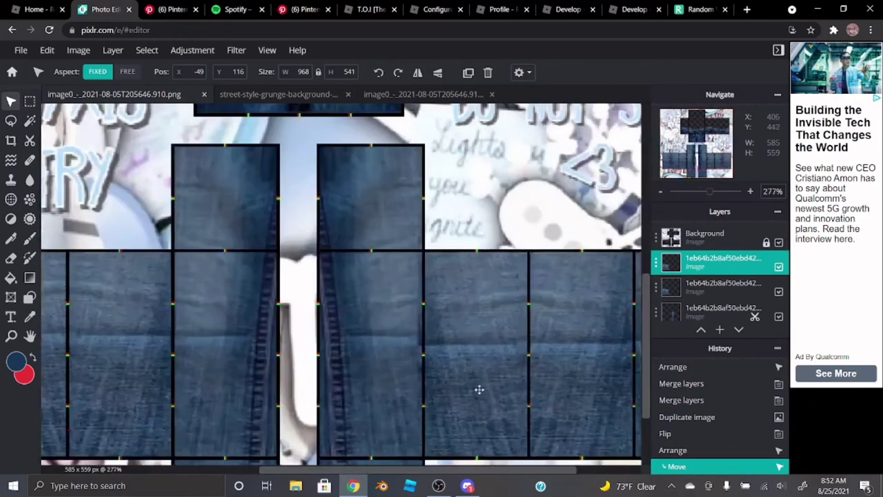
- Nudge the mirrored leg layer to about X -46, Y 114 to align its creases with the adjoining right leg
{"action": "mouse_move", "coordinate": [478, 380]}
{"action": "left_mouse_down"}
{"action": "mouse_move", "coordinate": [473, 373]}
{"action": "mouse_move", "coordinate": [498, 377]}
{"action": "mouse_move", "coordinate": [486, 378]}
{"action": "left_mouse_up"}
{"action": "scroll", "coordinate": [448, 407], "scroll_direction": "down", "scroll_amount": 6}
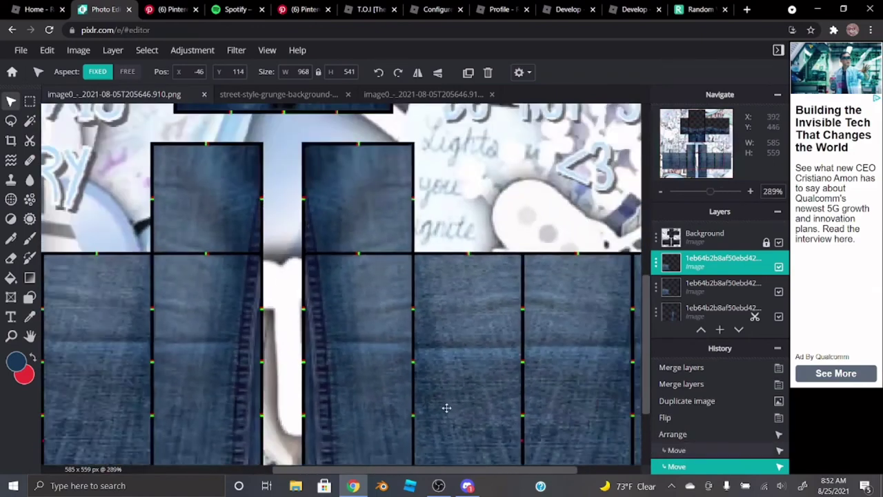
{"action": "scroll", "coordinate": [445, 414], "scroll_direction": "down", "scroll_amount": 5}
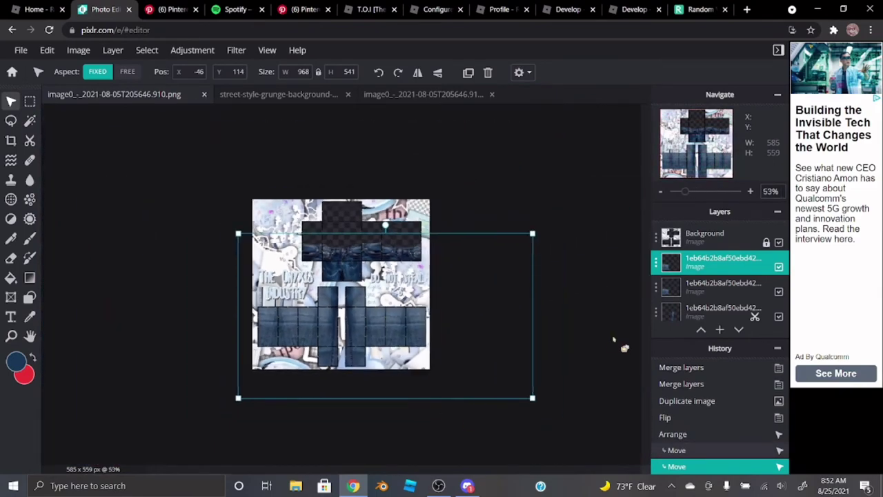
{"action": "key", "text": "ctrl+z"}
{"action": "key", "text": "ctrl+z"}
{"action": "scroll", "coordinate": [397, 431], "scroll_direction": "up", "scroll_amount": 2}
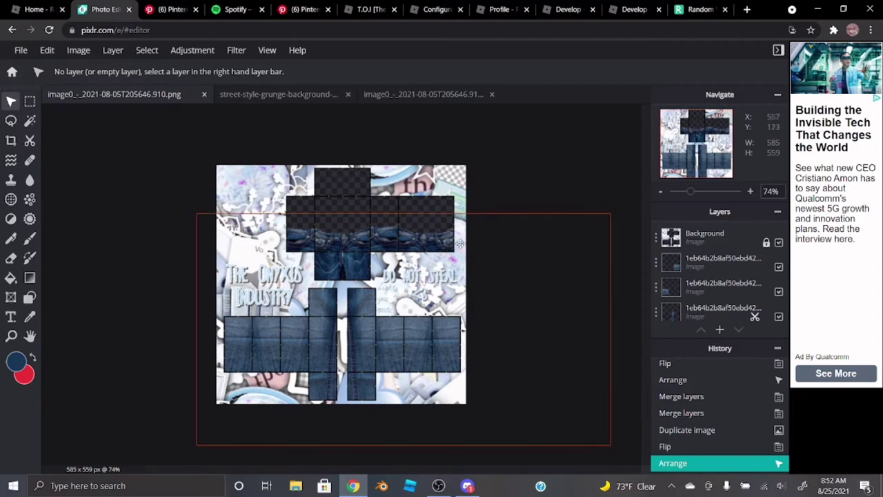
- Merge the mirrored leg layer down, place the result below the next denim layer, and merge those two
{"action": "left_click", "coordinate": [656, 262]}
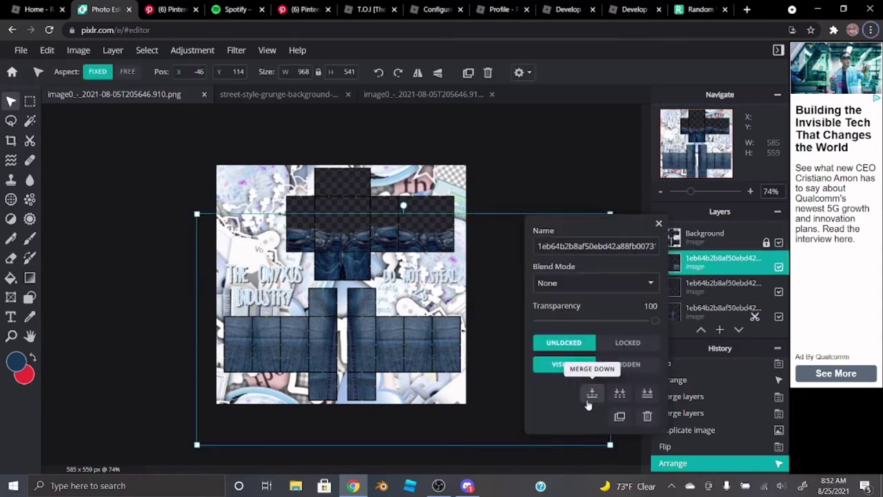
{"action": "left_click", "coordinate": [591, 391]}
{"action": "left_click_drag", "start_coordinate": [698, 264], "coordinate": [692, 285]}
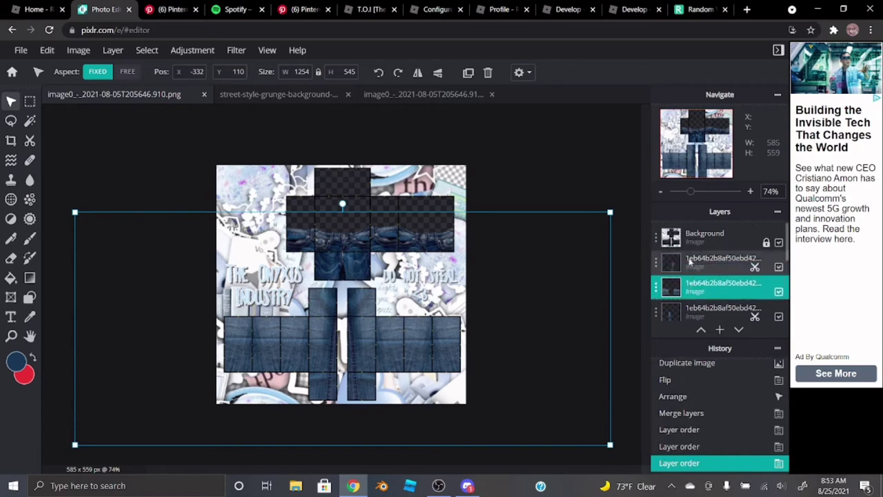
{"action": "left_click", "coordinate": [687, 256]}
{"action": "left_click", "coordinate": [687, 260]}
{"action": "left_click", "coordinate": [591, 392]}
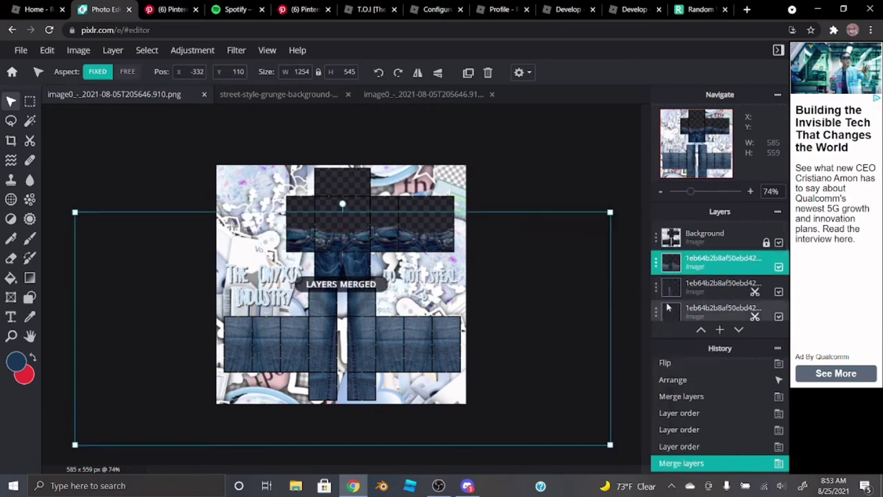
- Merge the denim layer down repeatedly through Layer 7, leaving a single clothing layer beneath the Background template
{"action": "left_click", "coordinate": [690, 262]}
{"action": "left_click", "coordinate": [591, 391]}
{"action": "left_click", "coordinate": [690, 262]}
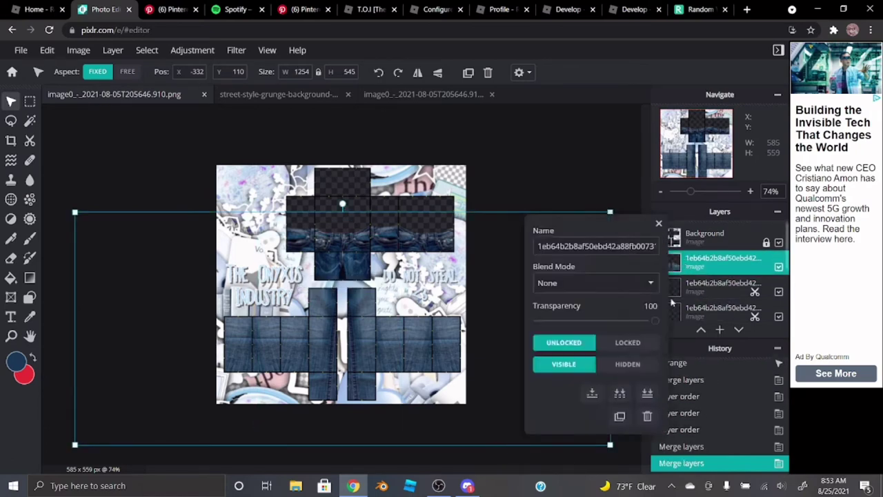
{"action": "left_click", "coordinate": [591, 392]}
{"action": "left_click", "coordinate": [690, 262]}
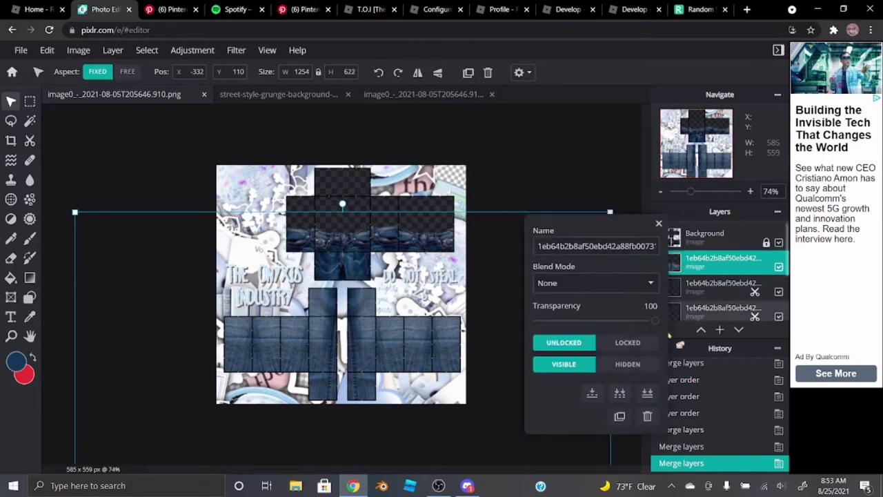
{"action": "left_click", "coordinate": [591, 393]}
{"action": "left_click", "coordinate": [690, 262]}
{"action": "left_click", "coordinate": [591, 392]}
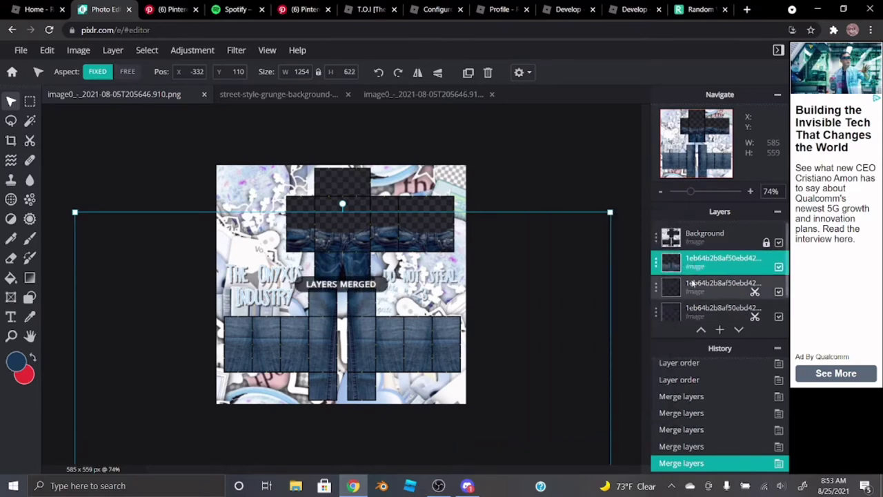
{"action": "left_click", "coordinate": [690, 262]}
{"action": "left_click", "coordinate": [591, 392]}
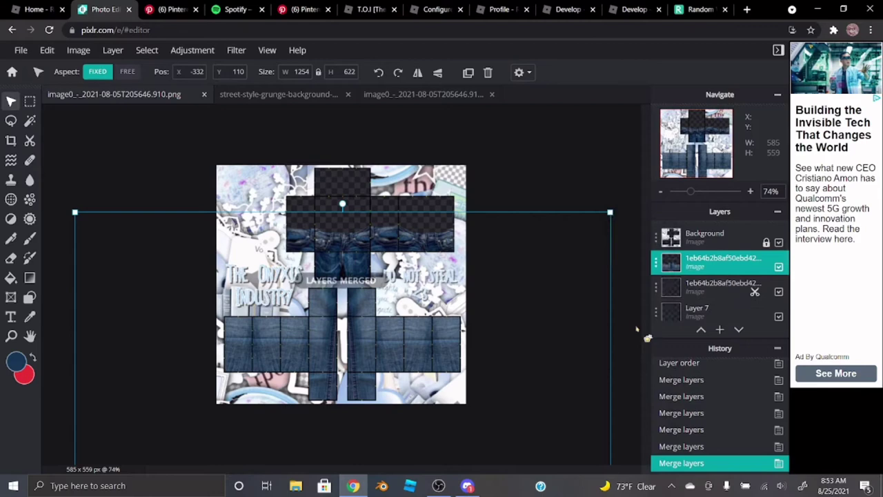
{"action": "left_click", "coordinate": [690, 262]}
{"action": "left_click", "coordinate": [592, 391]}
{"action": "left_click", "coordinate": [690, 262]}
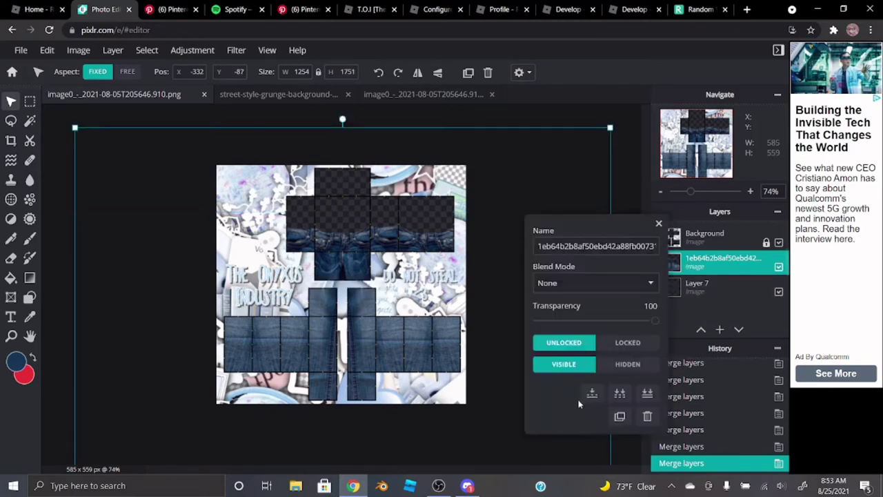
{"action": "left_click", "coordinate": [591, 392]}
- Rename the merged denim layer as jeans
{"action": "left_click", "coordinate": [690, 262]}
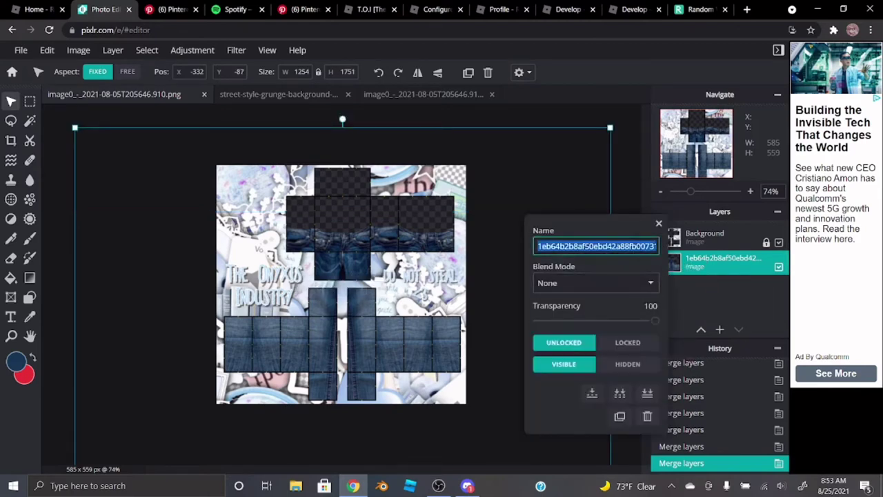
{"action": "key", "text": "BackSpace"}
{"action": "type", "text": "jeans"}
{"action": "key", "text": "Return"}
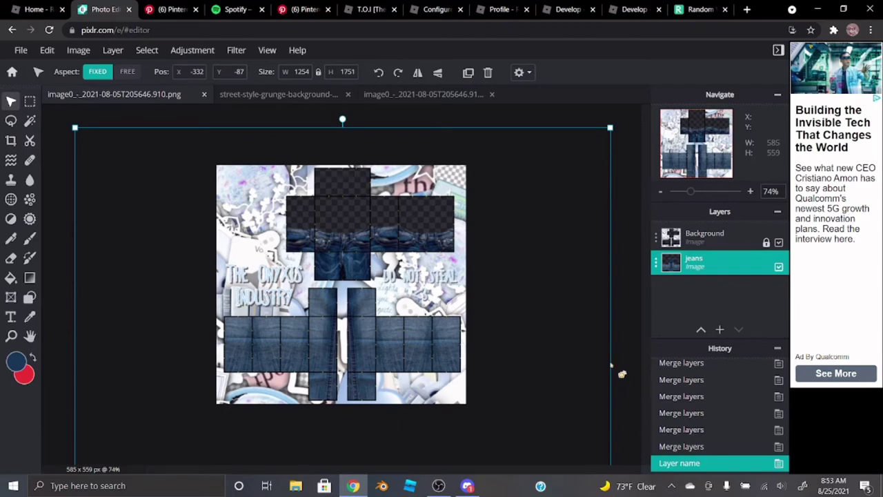
{"action": "scroll", "coordinate": [620, 373], "scroll_direction": "down", "scroll_amount": 3}
{"action": "left_click", "coordinate": [399, 316]}
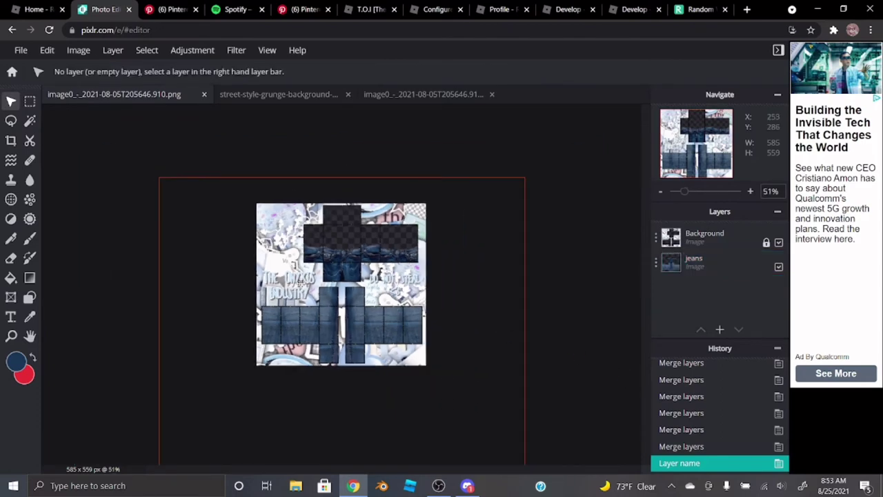
{"action": "scroll", "coordinate": [292, 351], "scroll_direction": "up", "scroll_amount": 4}
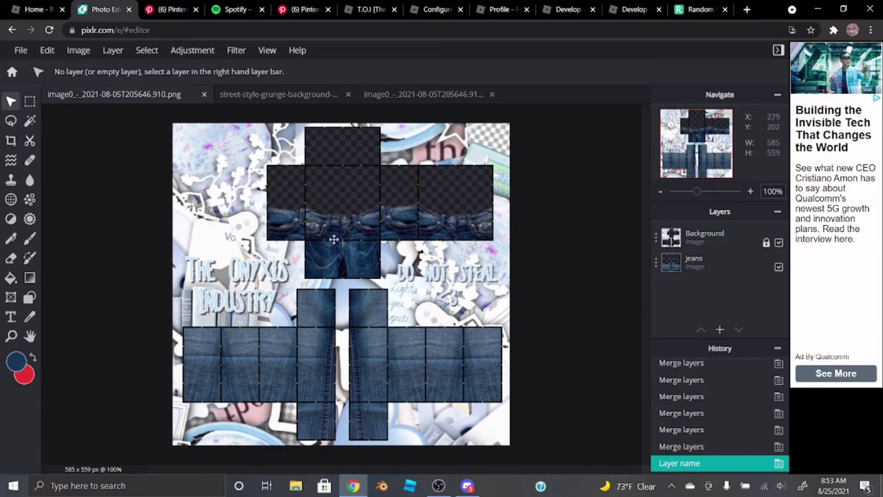
{"action": "scroll", "coordinate": [393, 421], "scroll_direction": "up", "scroll_amount": 5}
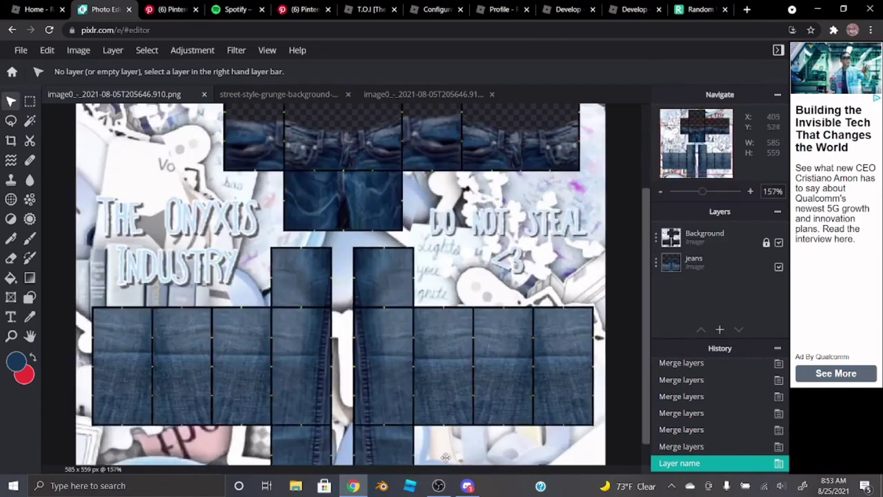
{"action": "scroll", "coordinate": [450, 417], "scroll_direction": "down", "scroll_amount": 5}
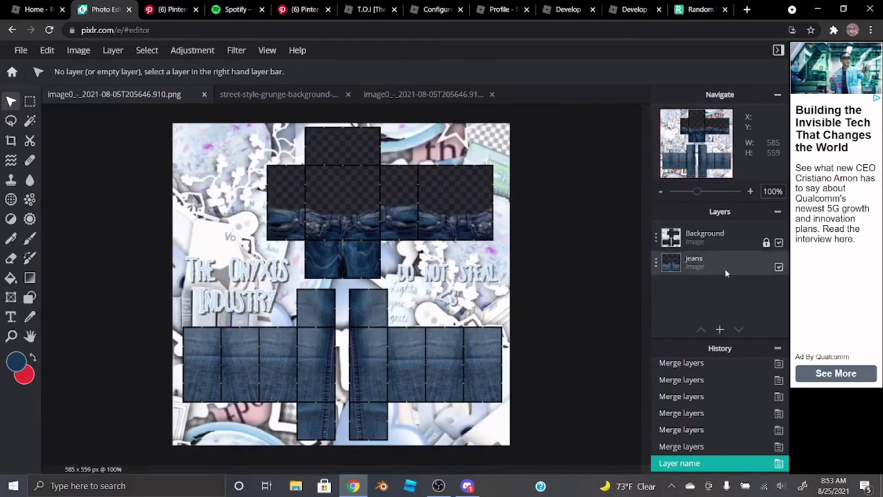
- Select the jeans layer and set up the Cutout tool's shape mask with the ellipse shape
{"action": "left_click", "coordinate": [719, 329]}
{"action": "left_click", "coordinate": [697, 262]}
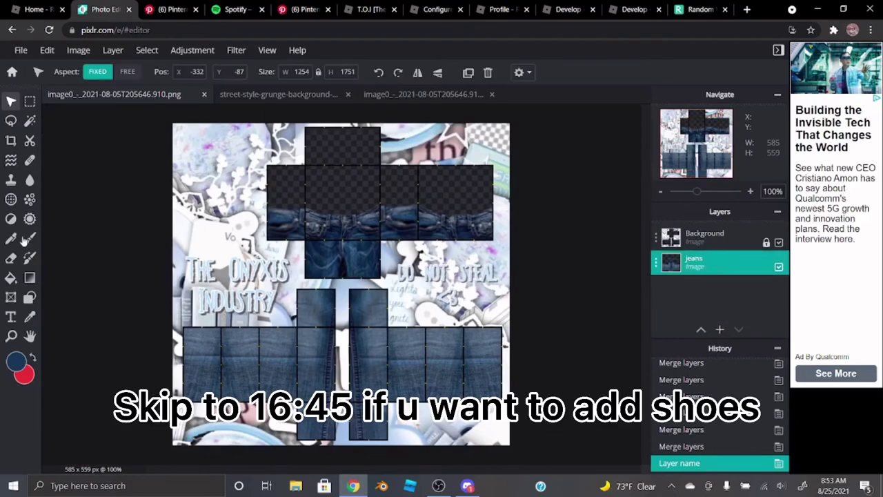
{"action": "left_click", "coordinate": [30, 140]}
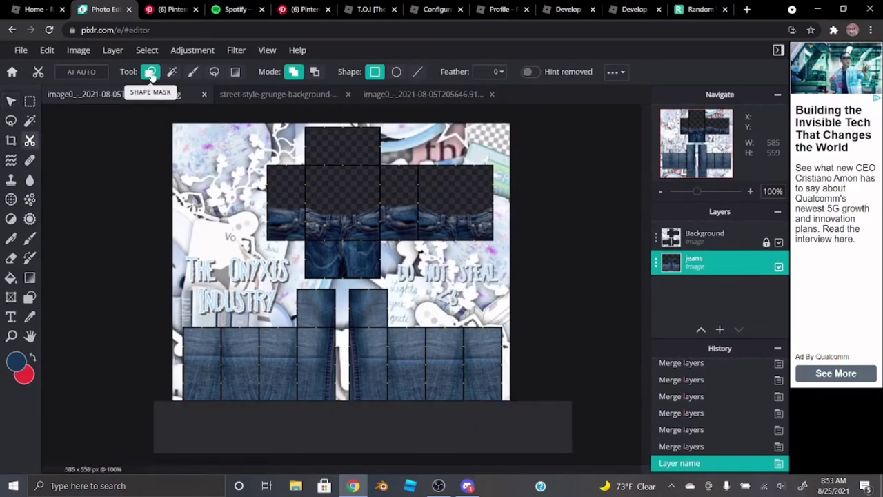
{"action": "left_click", "coordinate": [397, 72]}
{"action": "left_click", "coordinate": [565, 398]}
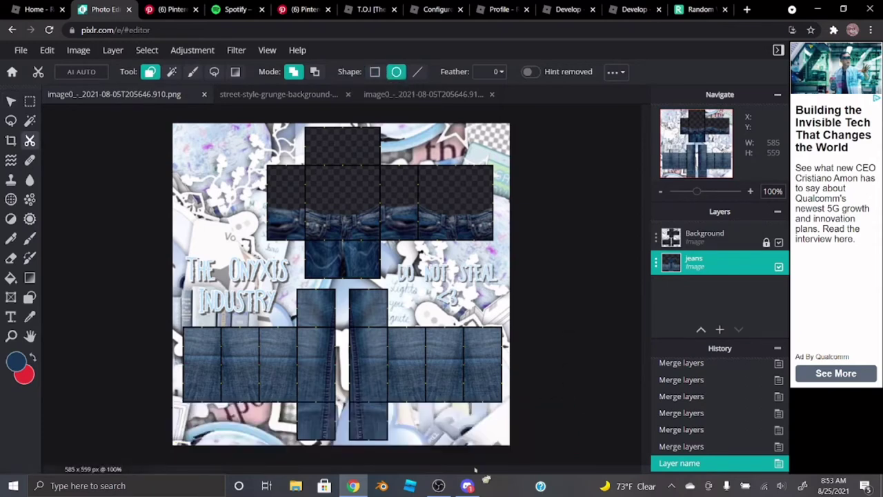
- Try an elliptical cutout mask over the lower legs of the jeans, and undo it
{"action": "left_click_drag", "start_coordinate": [379, 423], "coordinate": [176, 407]}
{"action": "left_click", "coordinate": [47, 53]}
{"action": "left_click", "coordinate": [41, 67]}
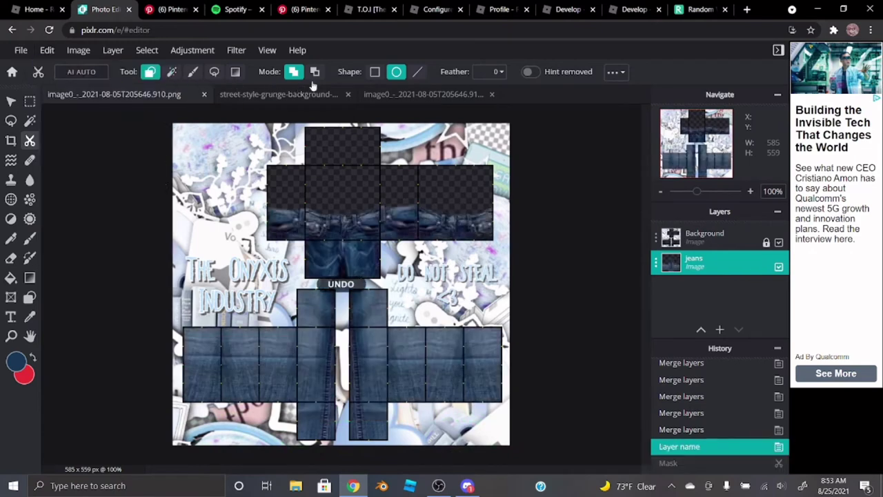
- Switch the cutout to remove mode and cut the bottoms of the jeans' legs away along a wide elliptical curve, redoing the first attempt
{"action": "left_click", "coordinate": [314, 71]}
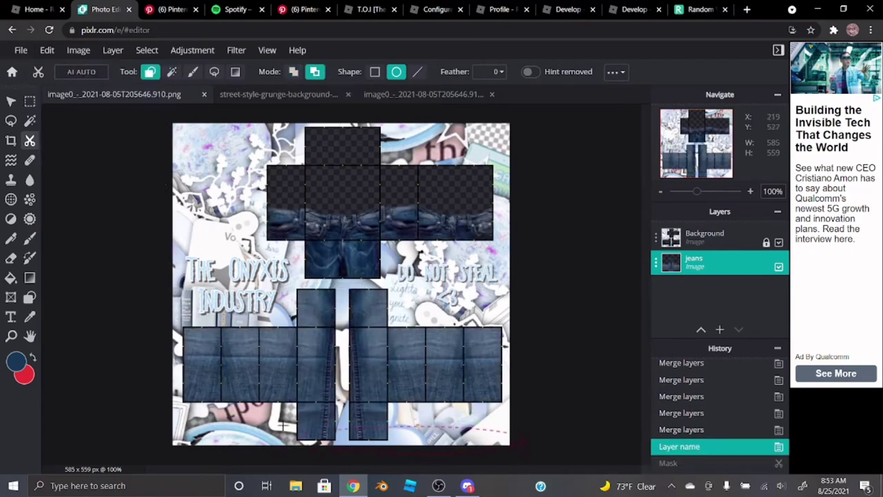
{"action": "left_click_drag", "start_coordinate": [283, 426], "coordinate": [140, 390]}
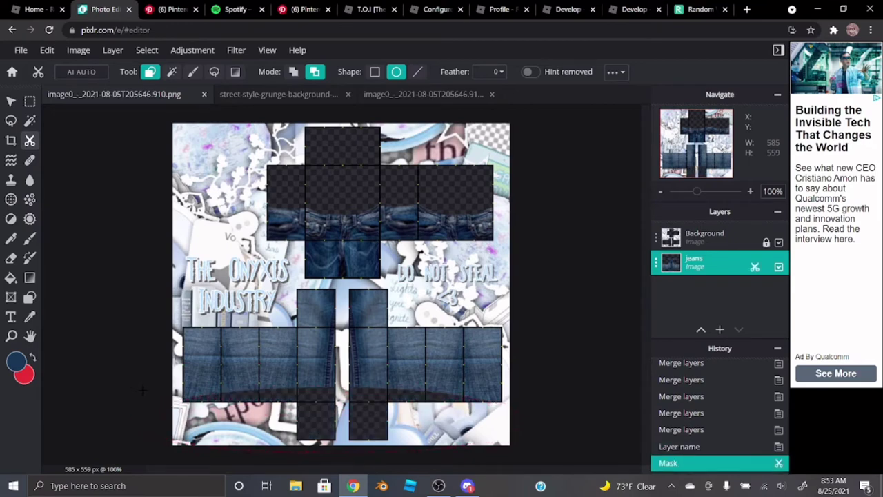
{"action": "left_click", "coordinate": [47, 49]}
{"action": "left_click", "coordinate": [41, 67]}
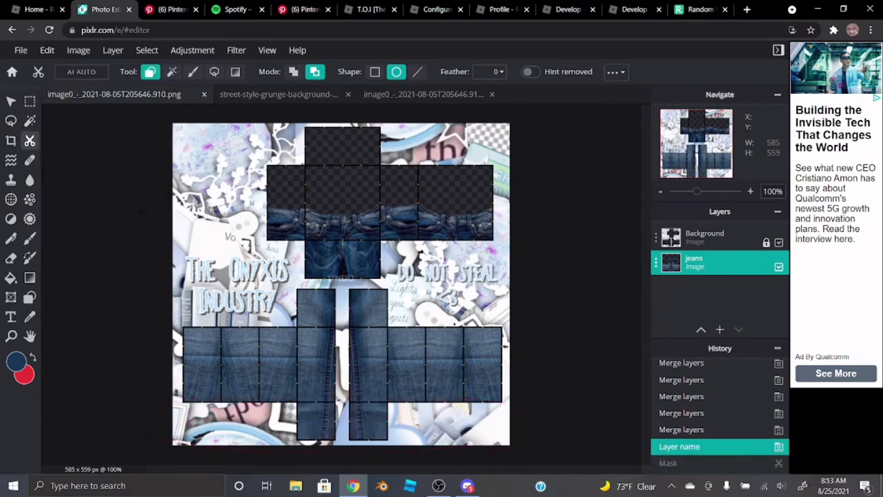
{"action": "left_click_drag", "start_coordinate": [108, 383], "coordinate": [173, 380]}
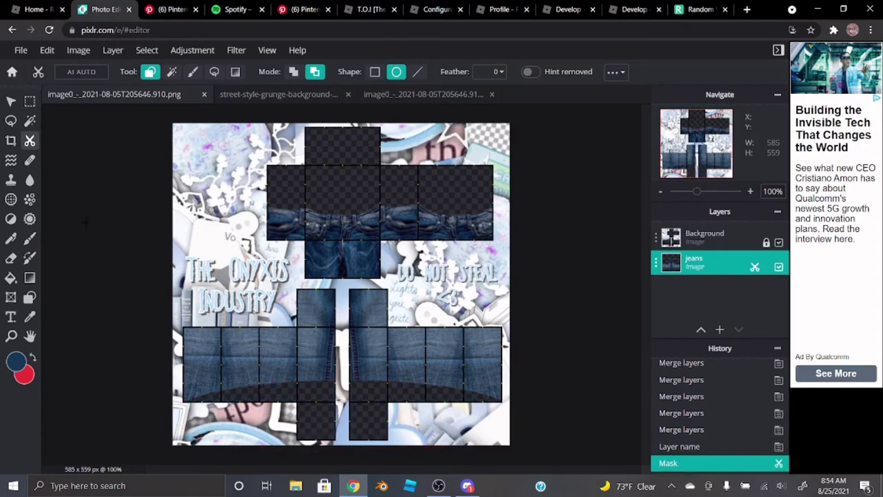
- Undo the elliptical cut across the bottoms of the jeans' legs
{"action": "left_click", "coordinate": [47, 49]}
{"action": "left_click", "coordinate": [52, 71]}
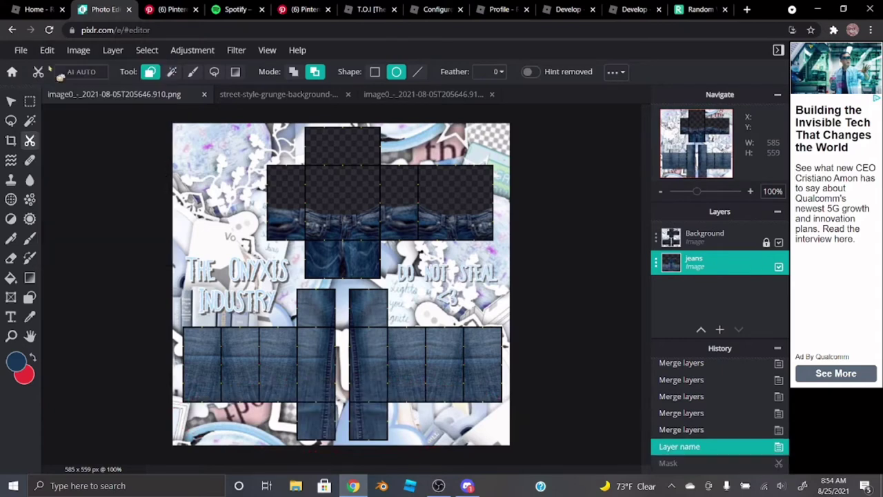
- Try a straight rectangular cut across the bottoms of the jeans' legs, and undo it
{"action": "left_click", "coordinate": [374, 72]}
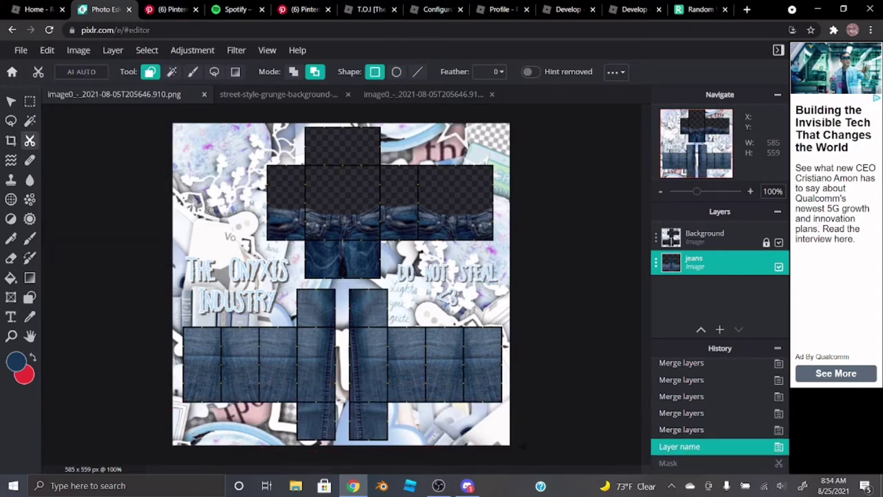
{"action": "left_click_drag", "start_coordinate": [119, 394], "coordinate": [116, 394]}
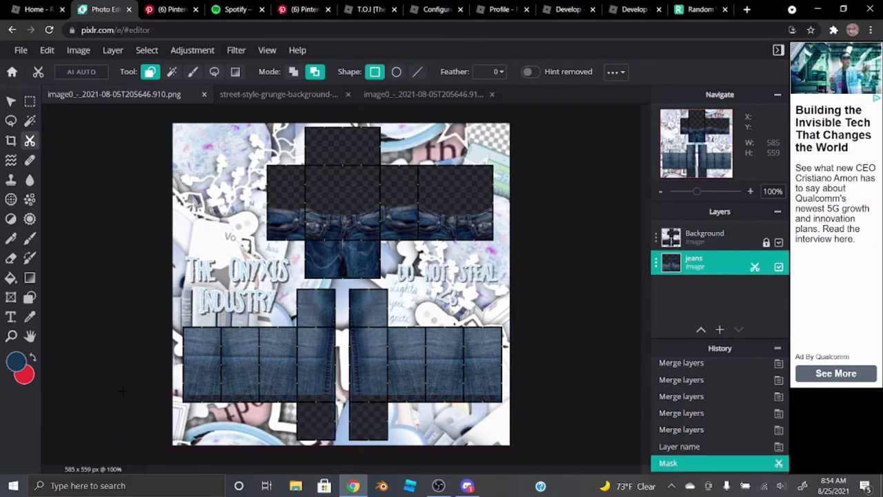
{"action": "left_click", "coordinate": [47, 49]}
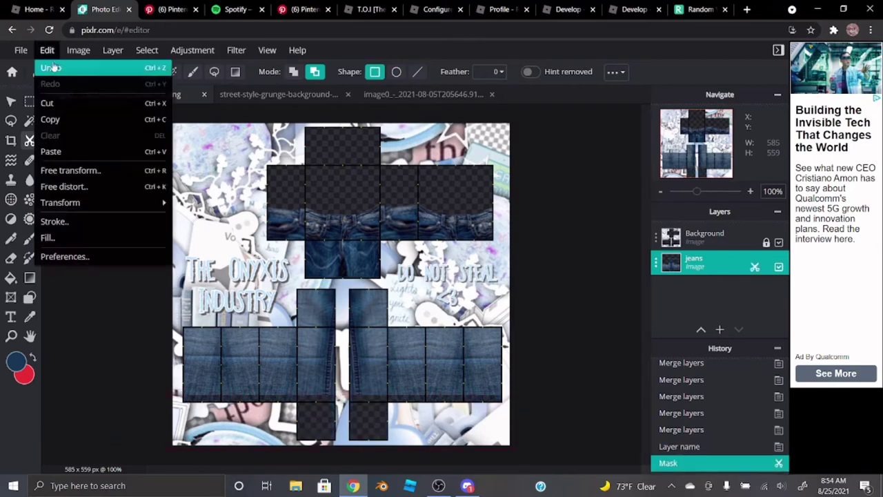
{"action": "left_click", "coordinate": [52, 67]}
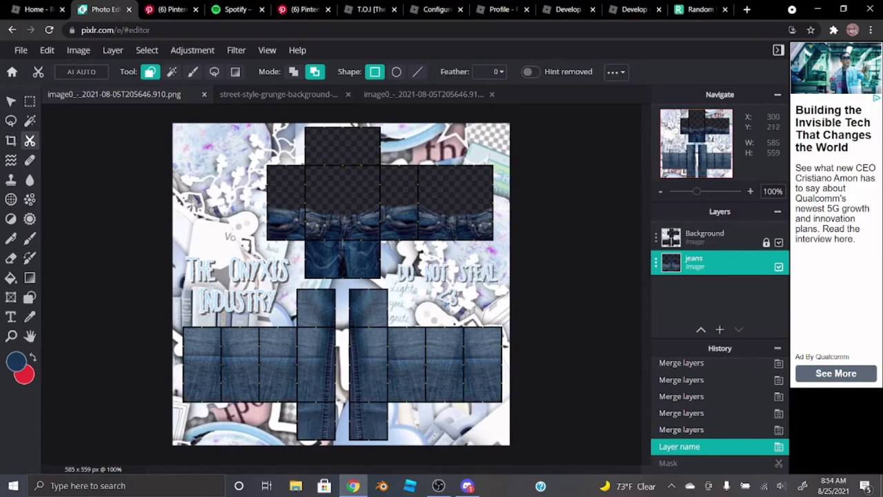
- Add the shoes image as a new layer above jeans from its copied image URL
{"action": "scroll", "coordinate": [379, 270], "scroll_direction": "up", "scroll_amount": 3}
{"action": "scroll", "coordinate": [379, 269], "scroll_direction": "down", "scroll_amount": 4}
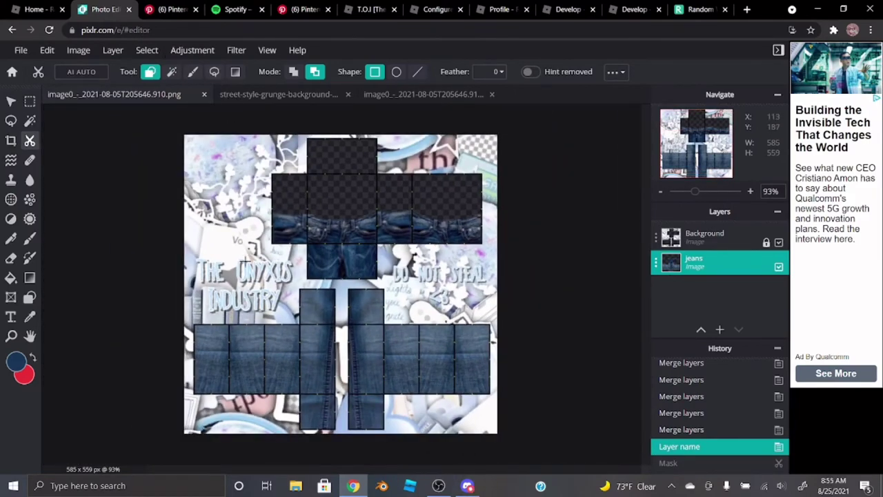
{"action": "left_click", "coordinate": [112, 50]}
{"action": "left_click", "coordinate": [114, 131]}
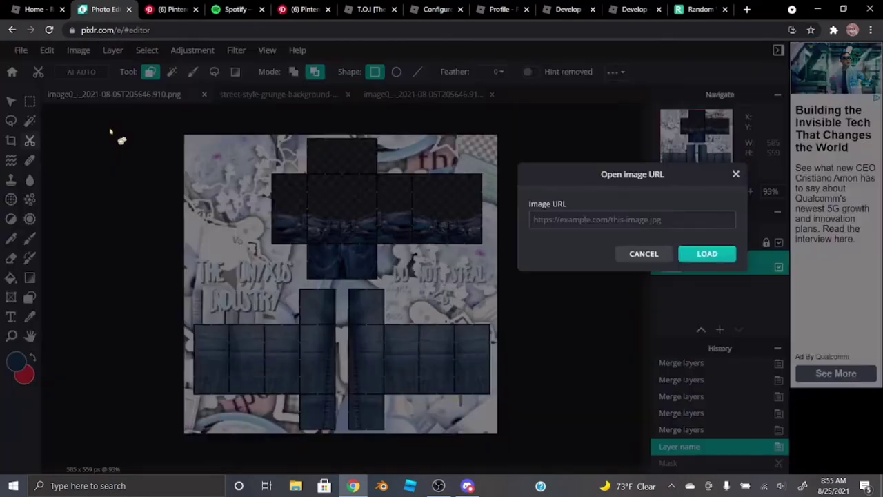
{"action": "key", "text": "ctrl+v"}
{"action": "key", "text": "Return"}
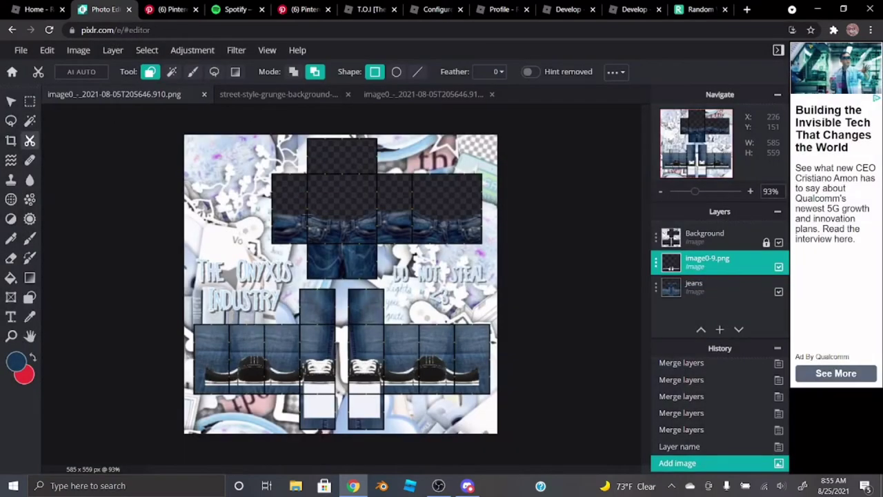
- Move the shoes image to position 0, 0 and enlarge it to 585 × 559 px so it covers the whole template
{"action": "left_click", "coordinate": [9, 103]}
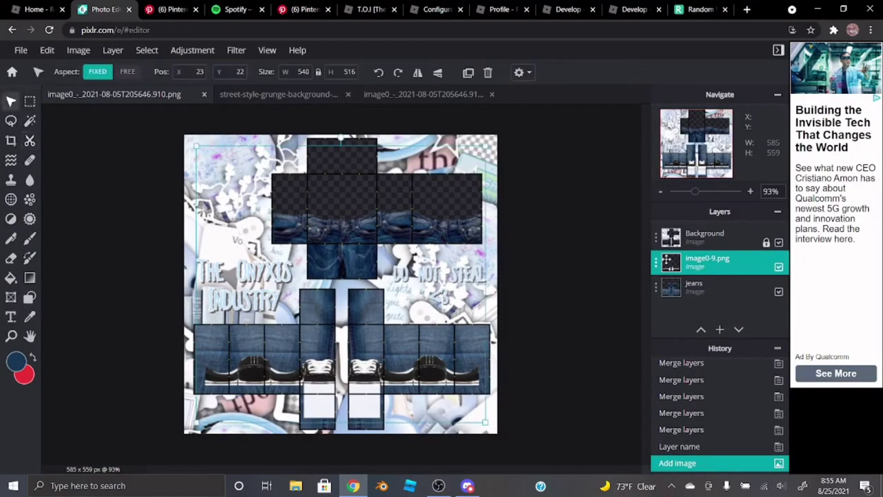
{"action": "key", "text": "Left"}
{"action": "key", "text": "Left"}
{"action": "key", "text": "Left"}
{"action": "key", "text": "Left"}
{"action": "key", "text": "Left"}
{"action": "key", "text": "Left"}
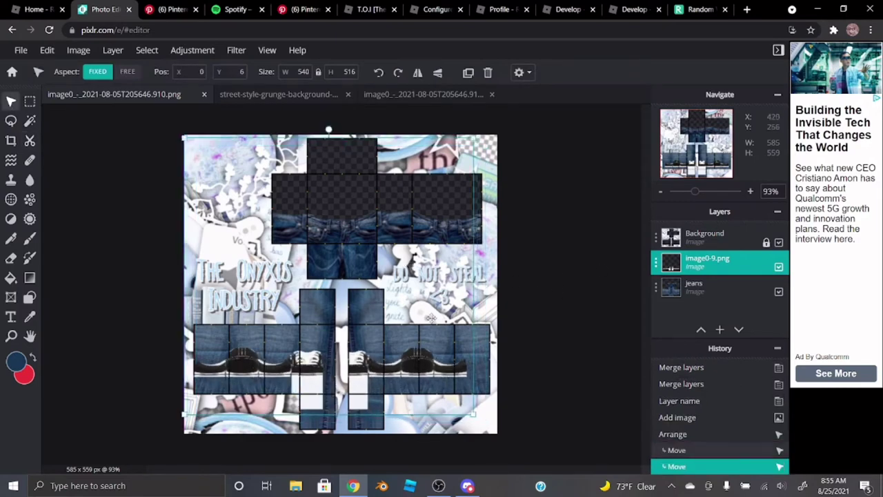
{"action": "left_click_drag", "start_coordinate": [449, 363], "coordinate": [438, 349]}
{"action": "left_click", "coordinate": [438, 349]}
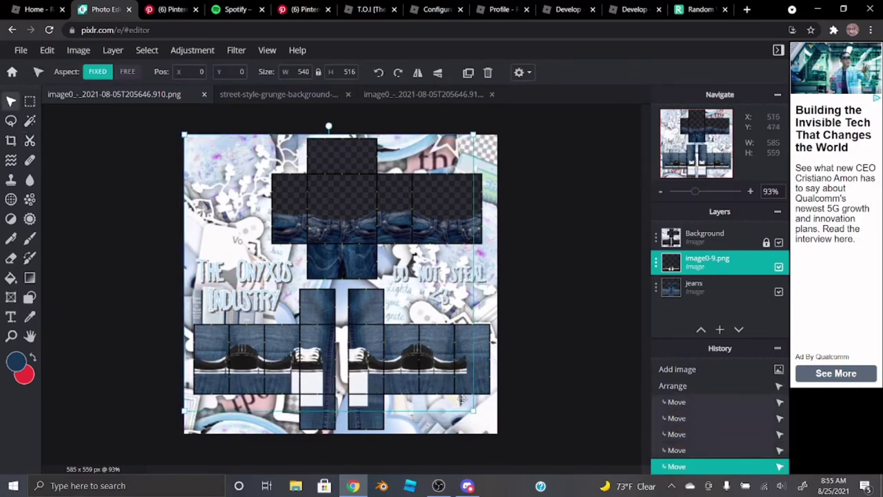
{"action": "left_click_drag", "start_coordinate": [475, 411], "coordinate": [497, 433]}
{"action": "scroll", "coordinate": [318, 379], "scroll_direction": "up", "scroll_amount": 5}
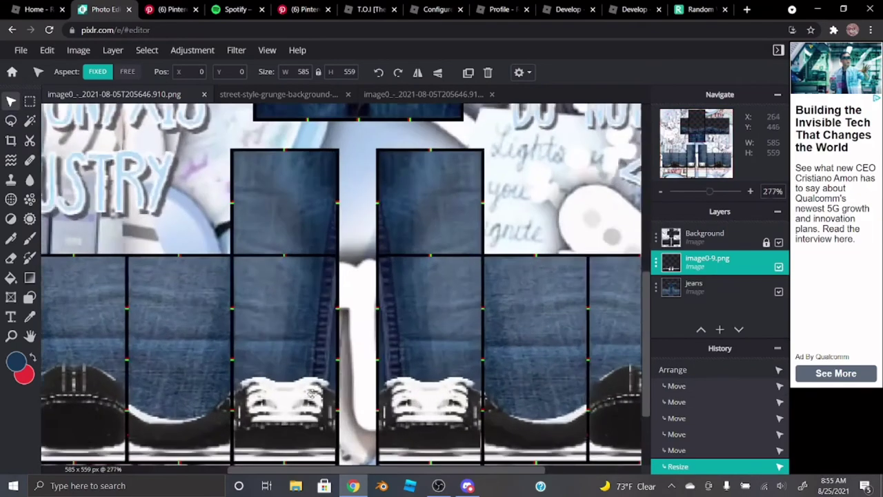
{"action": "scroll", "coordinate": [312, 378], "scroll_direction": "down", "scroll_amount": 3}
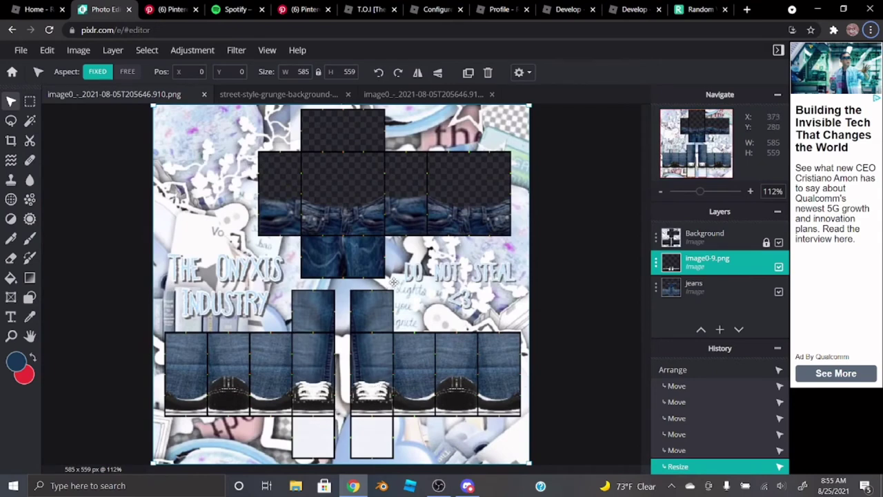
{"action": "scroll", "coordinate": [413, 339], "scroll_direction": "down", "scroll_amount": 2}
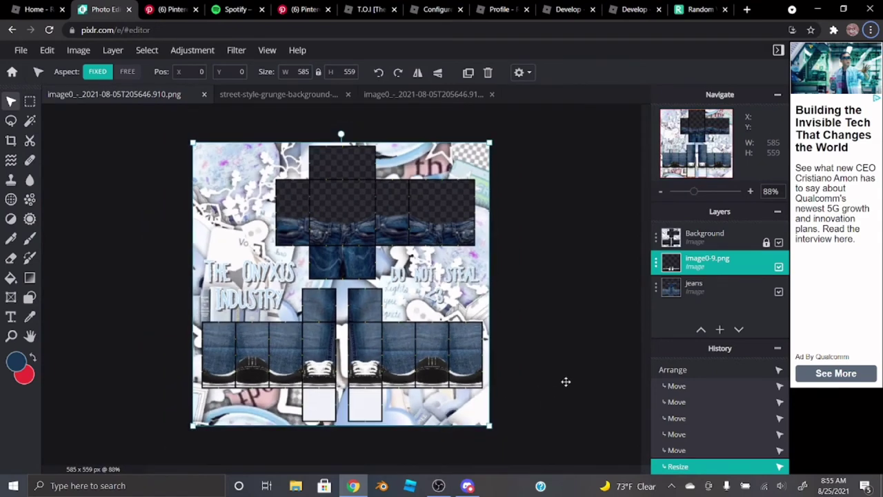
- Rename the image0-9.png layer as shoes
{"action": "left_click", "coordinate": [693, 286]}
{"action": "left_click", "coordinate": [697, 262]}
{"action": "left_click", "coordinate": [697, 262]}
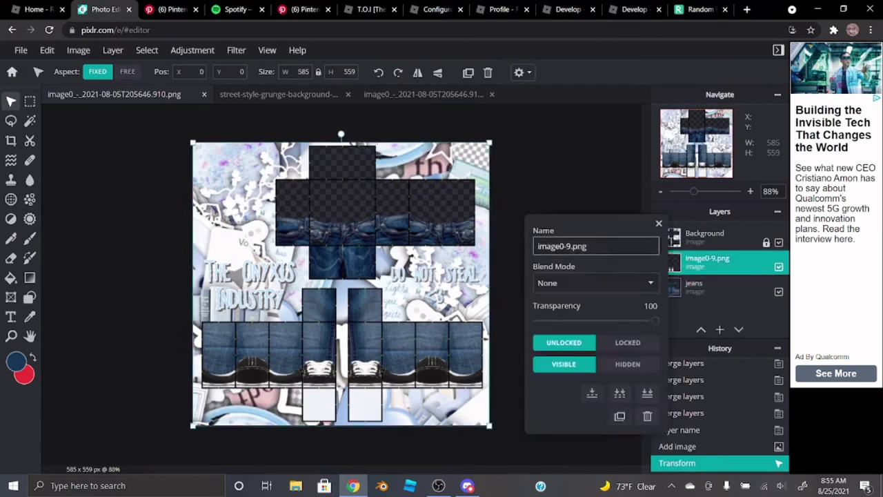
{"action": "key", "text": "BackSpace"}
{"action": "key", "text": "Return"}
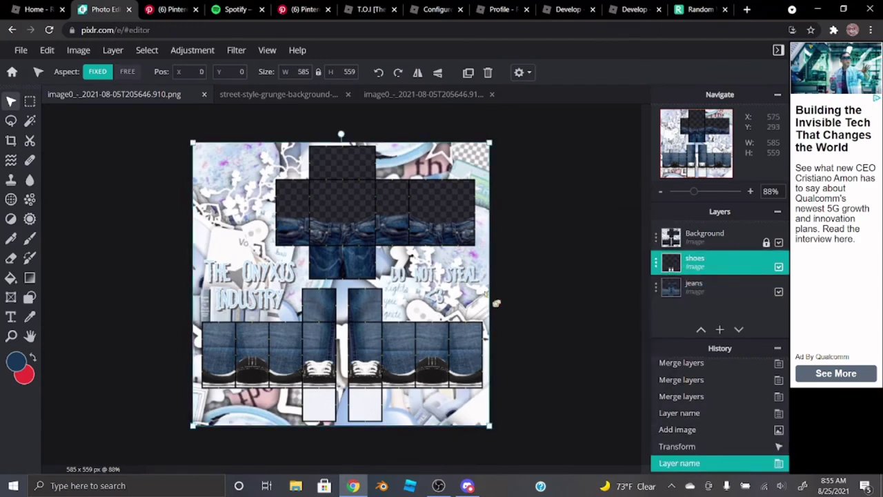
- Add an empty layer above the shoes layer and set the foreground colour to black (#000000)
{"action": "left_click", "coordinate": [719, 329]}
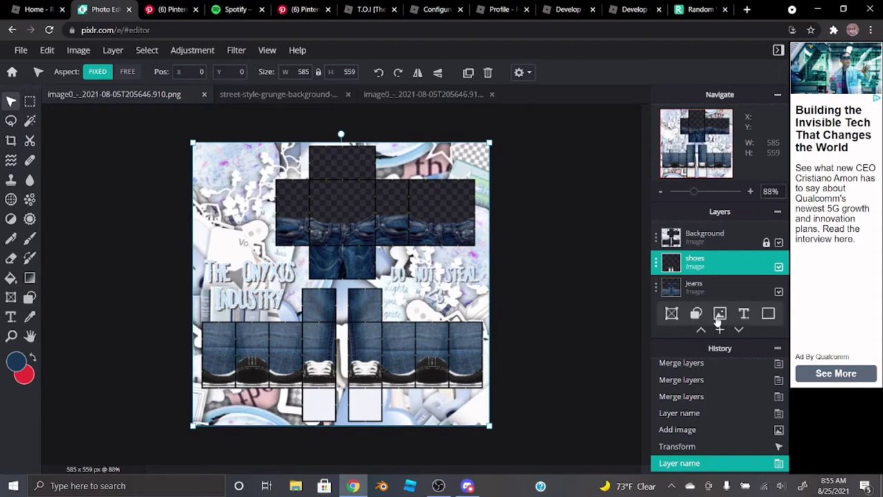
{"action": "left_click", "coordinate": [766, 315]}
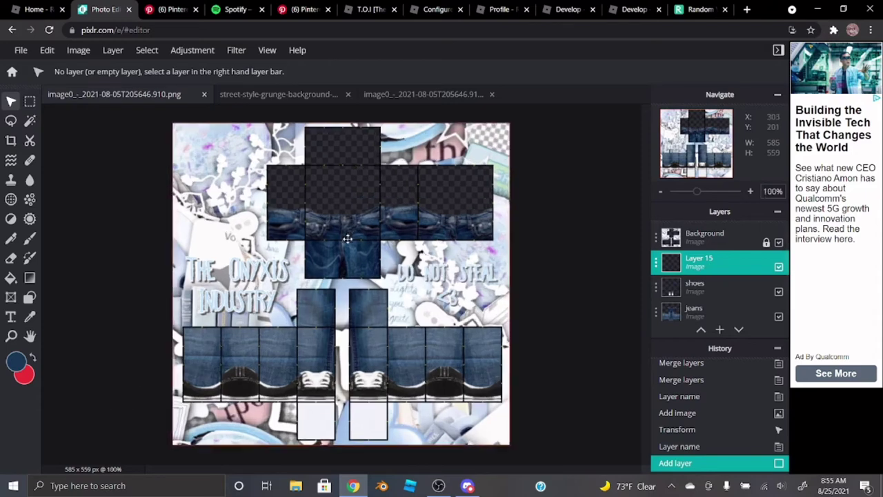
{"action": "scroll", "coordinate": [347, 238], "scroll_direction": "up", "scroll_amount": 2}
{"action": "scroll", "coordinate": [380, 202], "scroll_direction": "down", "scroll_amount": 1}
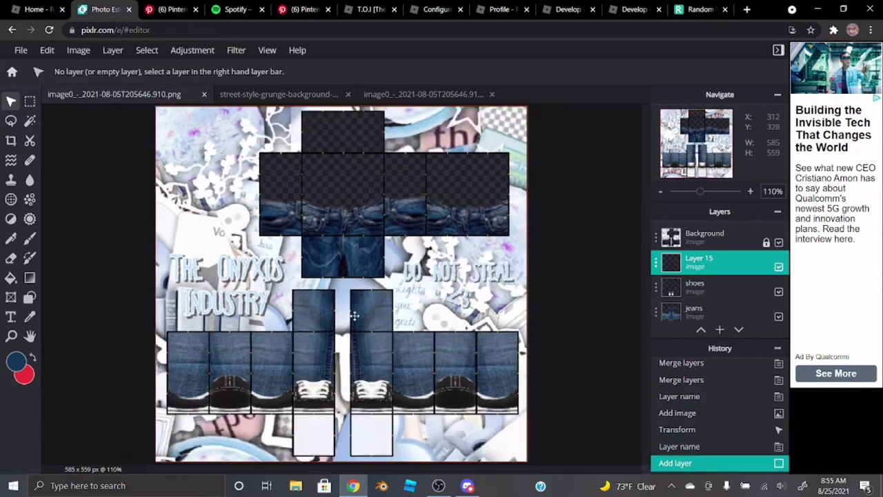
{"action": "left_click", "coordinate": [16, 361]}
{"action": "left_click", "coordinate": [562, 310]}
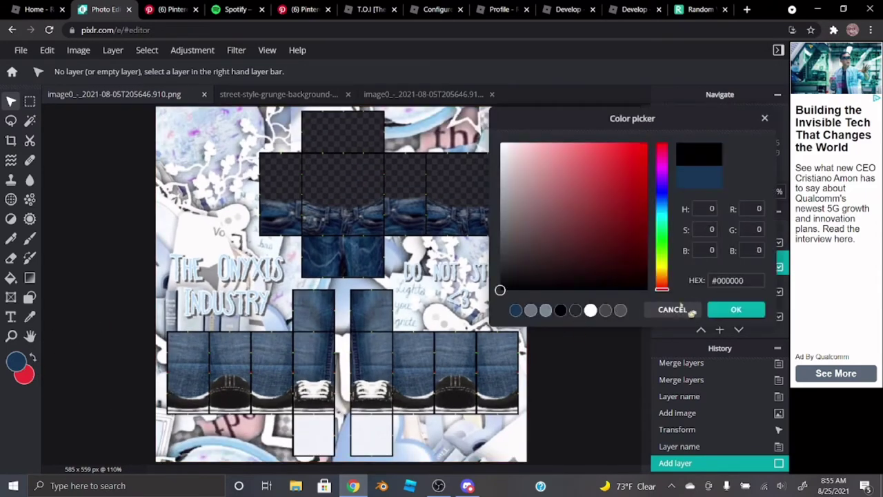
{"action": "left_click", "coordinate": [736, 310]}
{"action": "left_click", "coordinate": [31, 298]}
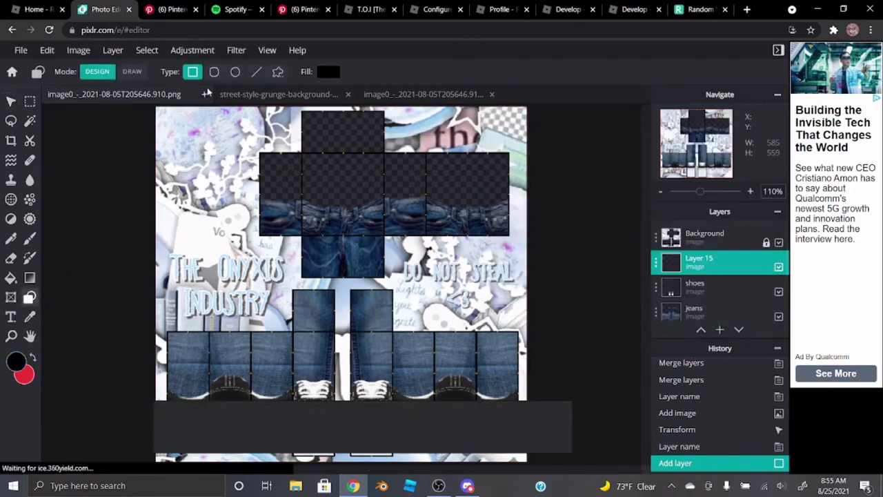
{"action": "scroll", "coordinate": [156, 175], "scroll_direction": "up", "scroll_amount": 6}
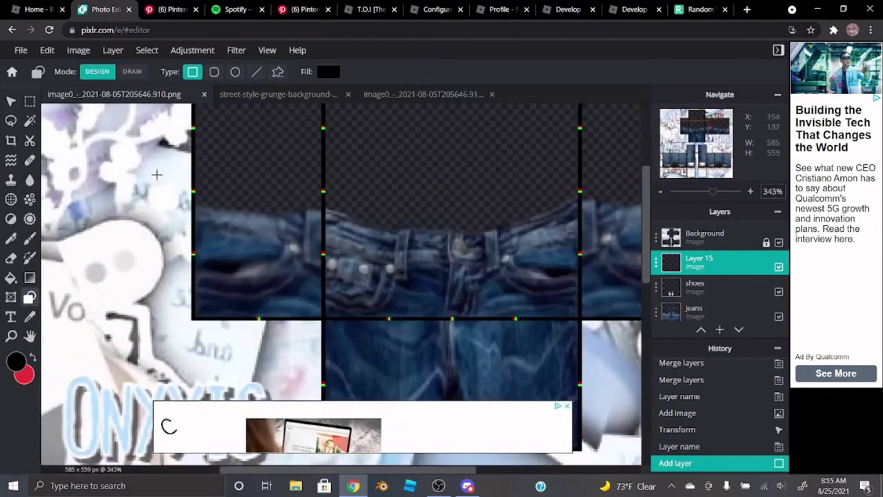
{"action": "left_click", "coordinate": [131, 71]}
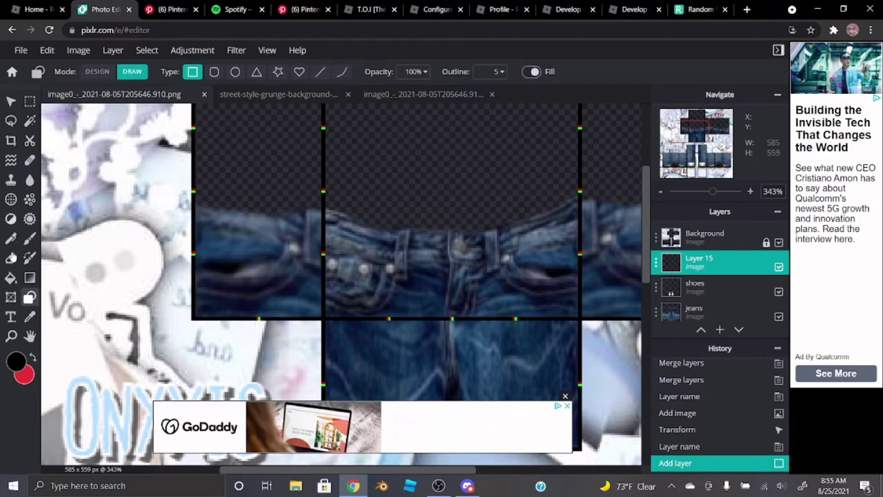
{"action": "left_click", "coordinate": [10, 238]}
{"action": "left_click", "coordinate": [565, 398]}
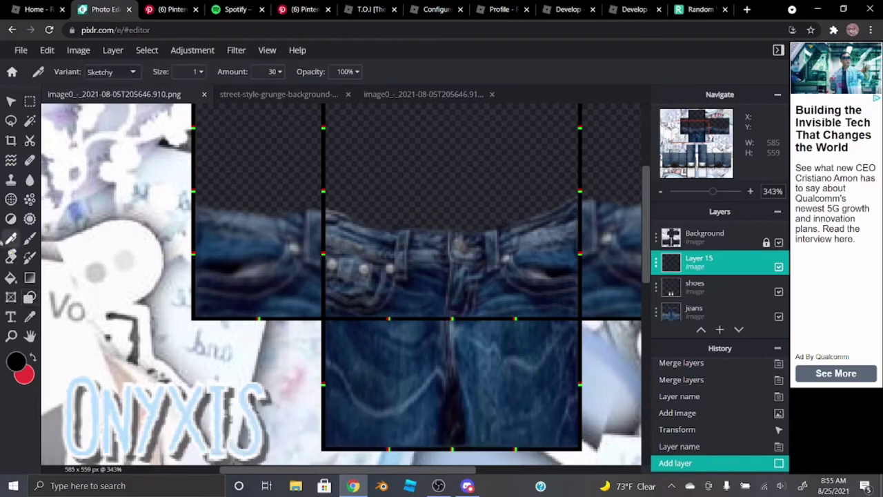
- Set up the Draw brush with a soft 20 px tip, 100% opacity and black (#000000) as its colour
{"action": "left_click", "coordinate": [30, 238]}
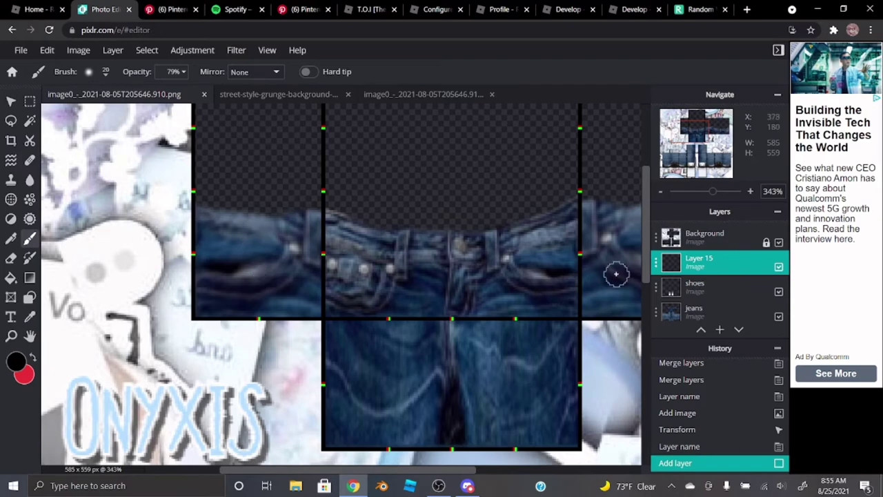
{"action": "scroll", "coordinate": [199, 250], "scroll_direction": "up", "scroll_amount": 2}
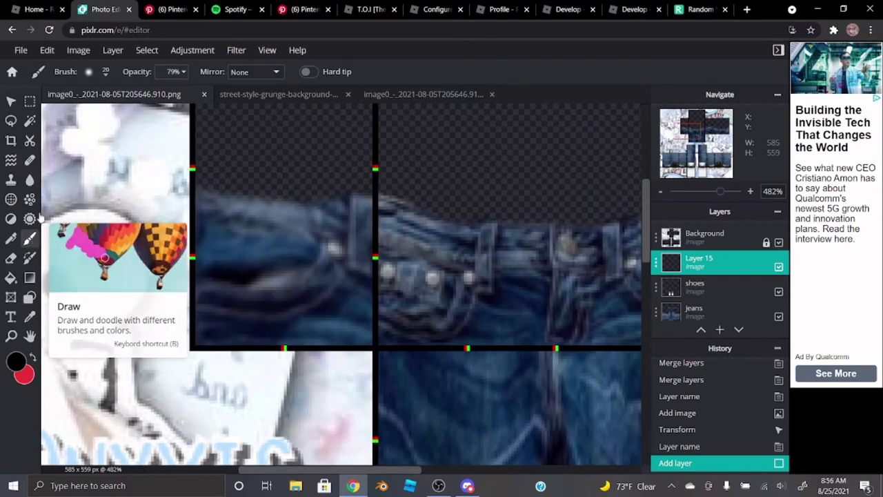
{"action": "left_click", "coordinate": [88, 72]}
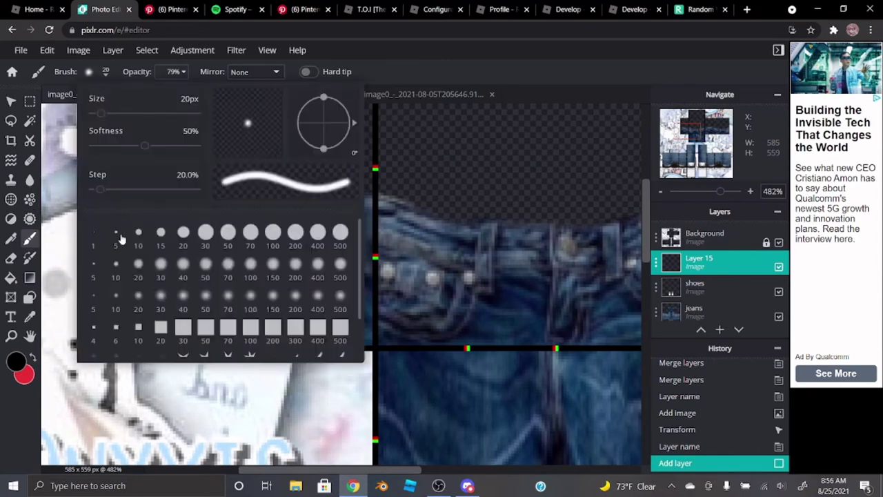
{"action": "left_click", "coordinate": [139, 308]}
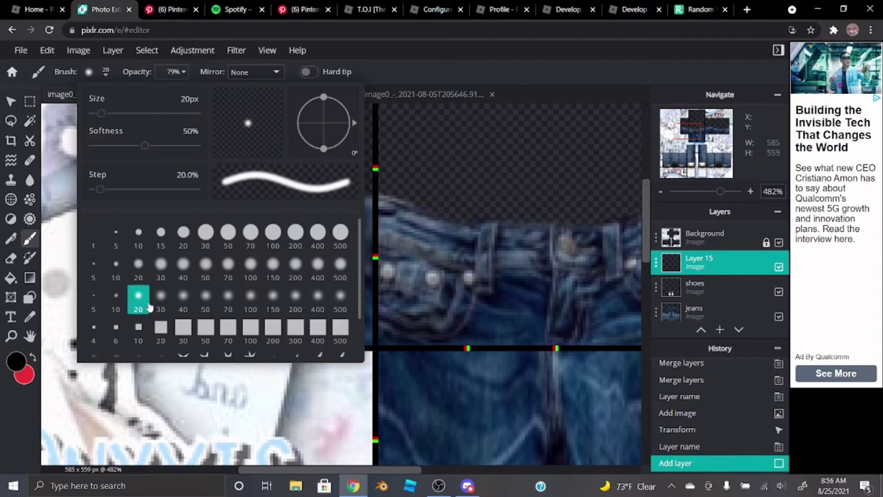
{"action": "left_click", "coordinate": [89, 72]}
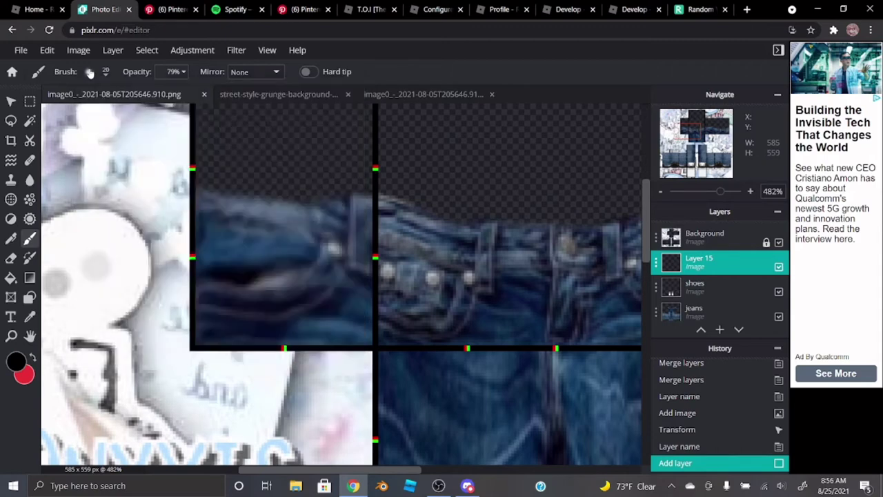
{"action": "left_click", "coordinate": [171, 72]}
{"action": "type", "text": "100"}
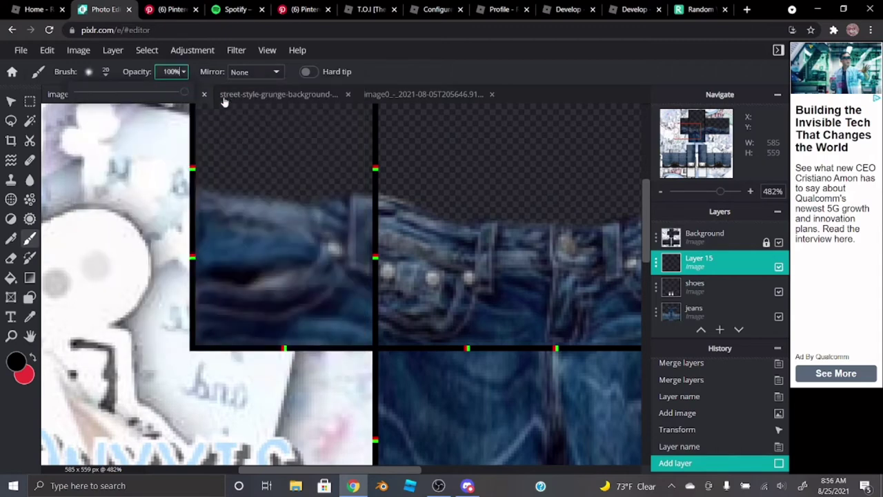
{"action": "scroll", "coordinate": [265, 240], "scroll_direction": "up", "scroll_amount": 1}
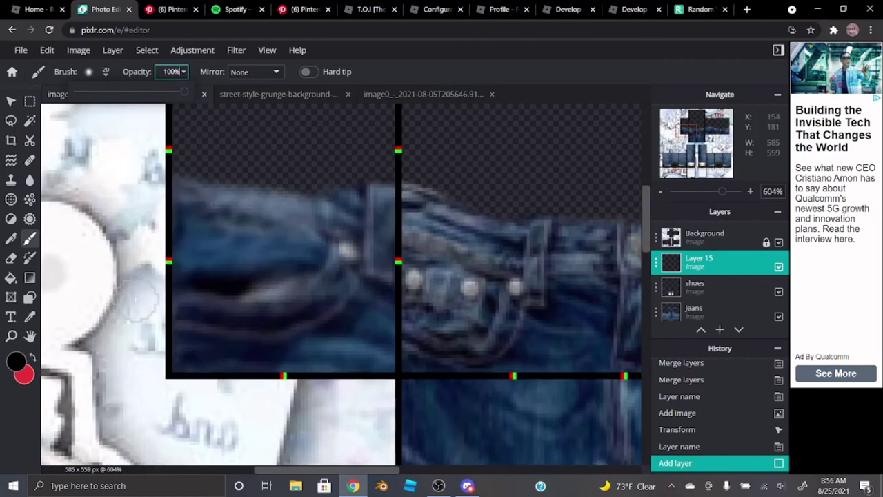
{"action": "left_click", "coordinate": [17, 361]}
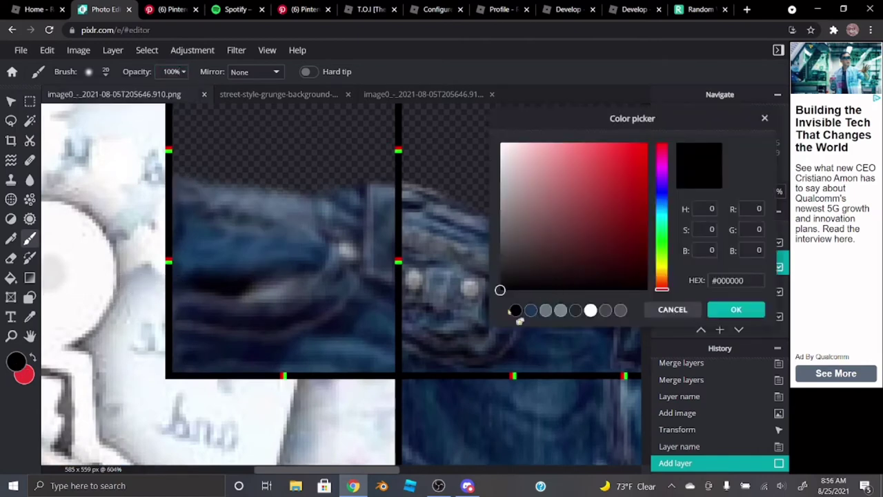
{"action": "left_click", "coordinate": [734, 312]}
- Paint soft black shading on the new layer along the waistband and panel edges of the jeans' leftmost hip panel and front panel
{"action": "scroll", "coordinate": [331, 292], "scroll_direction": "up", "scroll_amount": 1}
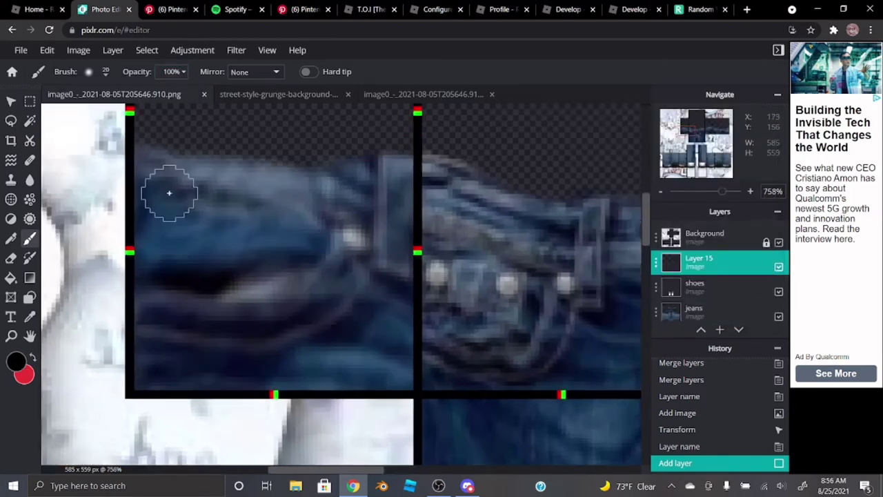
{"action": "mouse_move", "coordinate": [140, 189]}
{"action": "left_mouse_down"}
{"action": "mouse_move", "coordinate": [233, 219]}
{"action": "mouse_move", "coordinate": [396, 199]}
{"action": "mouse_move", "coordinate": [405, 236]}
{"action": "mouse_move", "coordinate": [398, 342]}
{"action": "mouse_move", "coordinate": [340, 375]}
{"action": "mouse_move", "coordinate": [143, 374]}
{"action": "mouse_move", "coordinate": [135, 212]}
{"action": "left_mouse_up"}
{"action": "scroll", "coordinate": [331, 323], "scroll_direction": "down", "scroll_amount": 3}
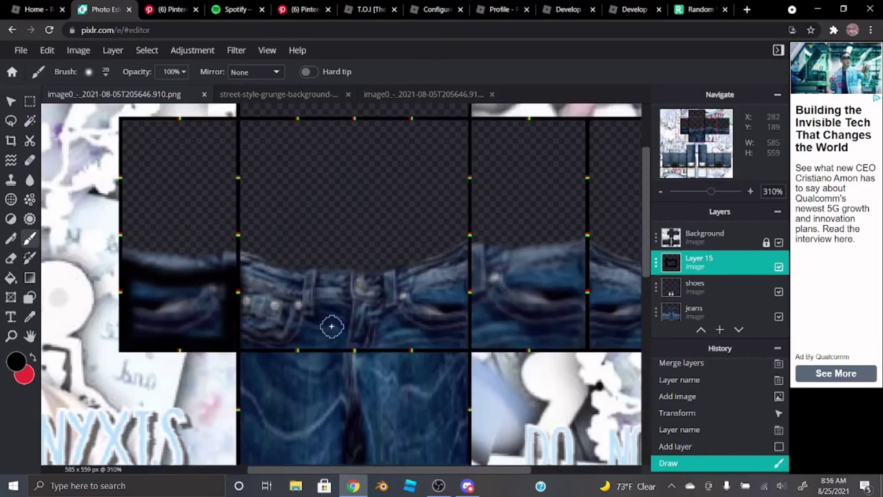
{"action": "scroll", "coordinate": [447, 311], "scroll_direction": "up", "scroll_amount": 4}
{"action": "mouse_move", "coordinate": [484, 223]}
{"action": "left_mouse_down"}
{"action": "mouse_move", "coordinate": [422, 261]}
{"action": "mouse_move", "coordinate": [351, 282]}
{"action": "mouse_move", "coordinate": [233, 276]}
{"action": "mouse_move", "coordinate": [76, 241]}
{"action": "left_mouse_up"}
{"action": "mouse_move", "coordinate": [477, 243]}
{"action": "left_mouse_down"}
{"action": "mouse_move", "coordinate": [484, 366]}
{"action": "mouse_move", "coordinate": [253, 378]}
{"action": "mouse_move", "coordinate": [96, 372]}
{"action": "left_mouse_up"}
{"action": "scroll", "coordinate": [96, 372], "scroll_direction": "down", "scroll_amount": 5}
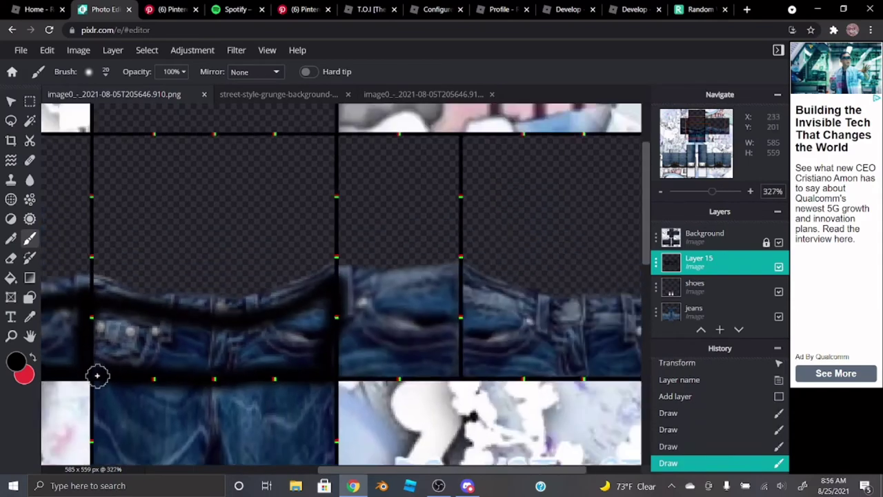
- Paint soft black shading along the waistband and edges of the hip panel between the front and back panels
{"action": "scroll", "coordinate": [385, 308], "scroll_direction": "up", "scroll_amount": 5}
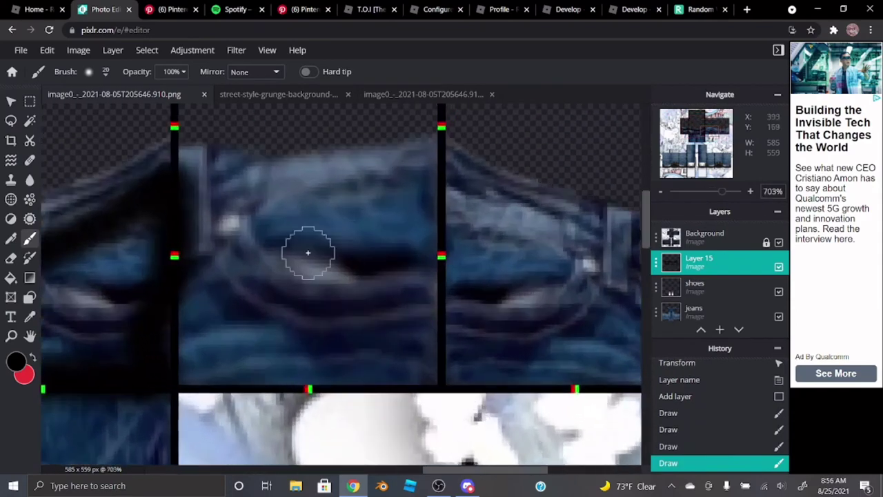
{"action": "mouse_move", "coordinate": [332, 211]}
{"action": "left_mouse_down"}
{"action": "mouse_move", "coordinate": [437, 184]}
{"action": "mouse_move", "coordinate": [437, 325]}
{"action": "mouse_move", "coordinate": [386, 375]}
{"action": "mouse_move", "coordinate": [181, 375]}
{"action": "left_mouse_up"}
{"action": "left_click_drag", "start_coordinate": [173, 327], "coordinate": [175, 363]}
- Paint soft black shading along the waistband curve and outer edges of the jeans' rightmost back panel
{"action": "scroll", "coordinate": [165, 356], "scroll_direction": "down", "scroll_amount": 4}
{"action": "scroll", "coordinate": [545, 349], "scroll_direction": "up", "scroll_amount": 3}
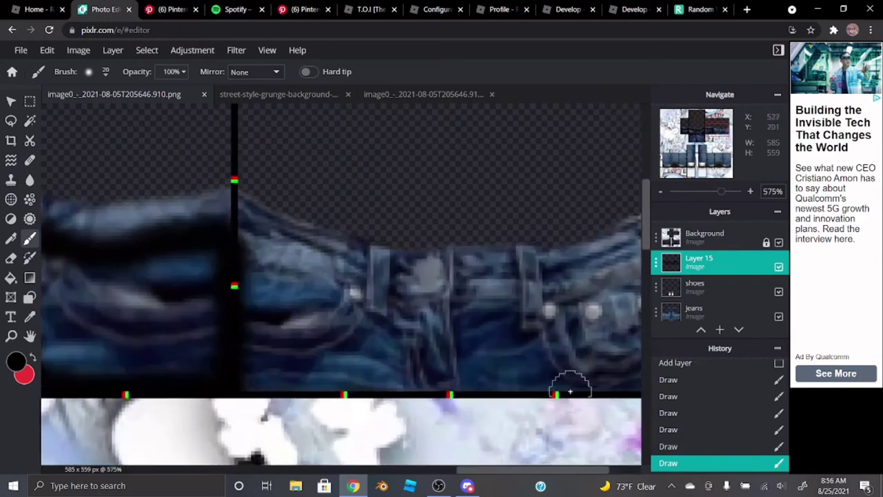
{"action": "left_click_drag", "start_coordinate": [514, 469], "coordinate": [545, 469]}
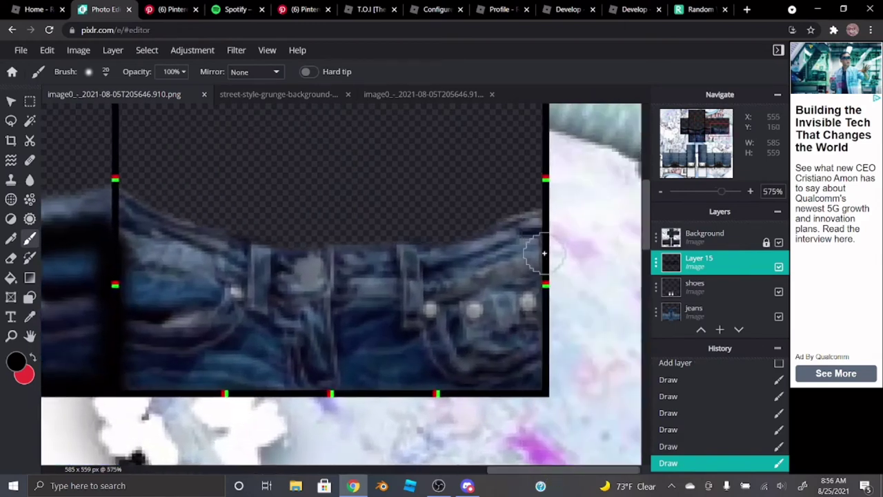
{"action": "mouse_move", "coordinate": [541, 244]}
{"action": "left_mouse_down"}
{"action": "mouse_move", "coordinate": [459, 280]}
{"action": "mouse_move", "coordinate": [371, 296]}
{"action": "mouse_move", "coordinate": [251, 278]}
{"action": "mouse_move", "coordinate": [127, 242]}
{"action": "left_mouse_up"}
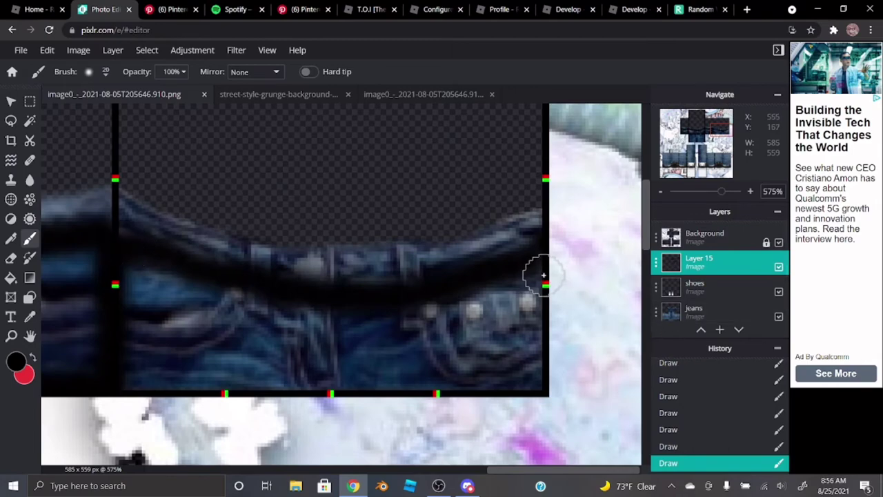
{"action": "mouse_move", "coordinate": [544, 276]}
{"action": "left_mouse_down"}
{"action": "mouse_move", "coordinate": [522, 379]}
{"action": "mouse_move", "coordinate": [136, 378]}
{"action": "mouse_move", "coordinate": [152, 371]}
{"action": "left_mouse_up"}
- Paint soft black shading around the side and bottom edges of the crotch panel below the front panel
{"action": "scroll", "coordinate": [384, 349], "scroll_direction": "down", "scroll_amount": 4}
{"action": "scroll", "coordinate": [297, 431], "scroll_direction": "up", "scroll_amount": 1}
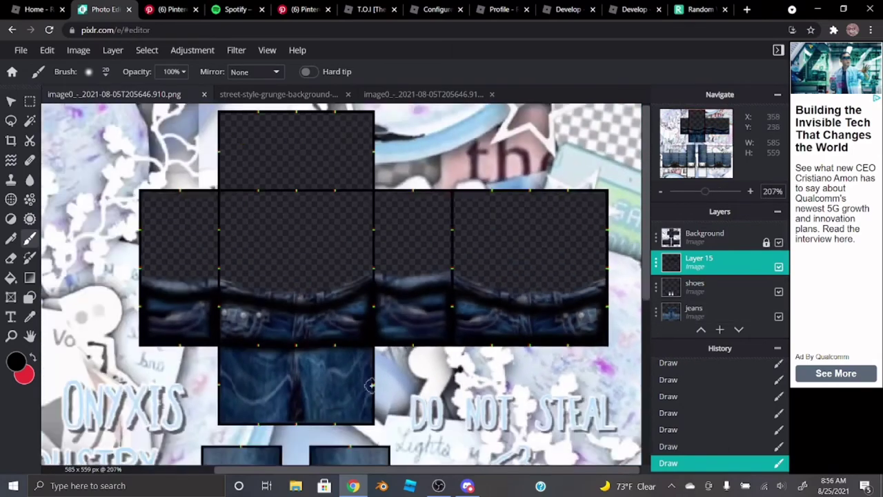
{"action": "scroll", "coordinate": [297, 431], "scroll_direction": "up", "scroll_amount": 1}
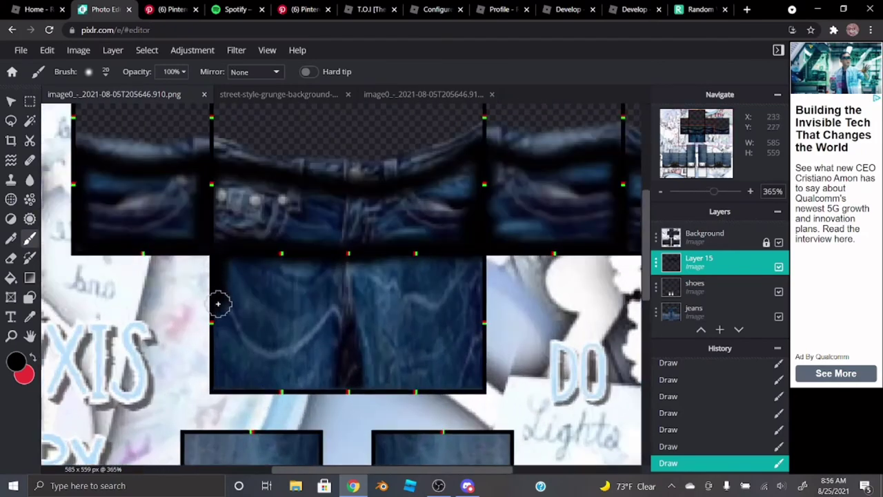
{"action": "mouse_move", "coordinate": [213, 388]}
{"action": "left_mouse_down"}
{"action": "mouse_move", "coordinate": [468, 386]}
{"action": "mouse_move", "coordinate": [477, 356]}
{"action": "mouse_move", "coordinate": [471, 310]}
{"action": "left_mouse_up"}
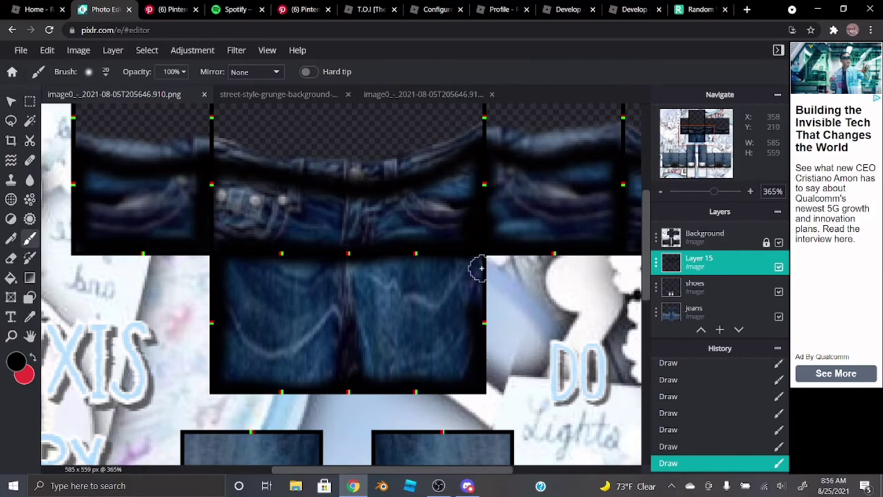
{"action": "left_click_drag", "start_coordinate": [478, 267], "coordinate": [476, 303]}
- Paint soft black shading around all four edges of the left leg's upper square panel
{"action": "scroll", "coordinate": [368, 325], "scroll_direction": "down", "scroll_amount": 5}
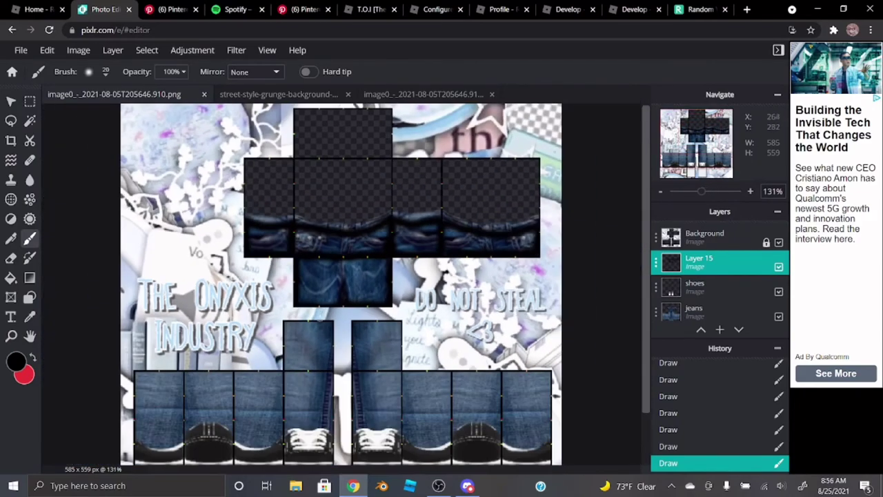
{"action": "scroll", "coordinate": [306, 238], "scroll_direction": "up", "scroll_amount": 4}
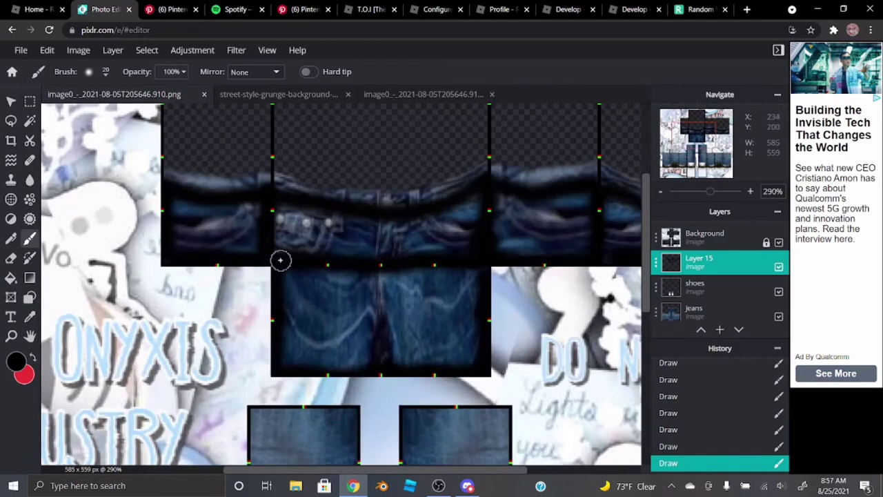
{"action": "scroll", "coordinate": [462, 194], "scroll_direction": "down", "scroll_amount": 4}
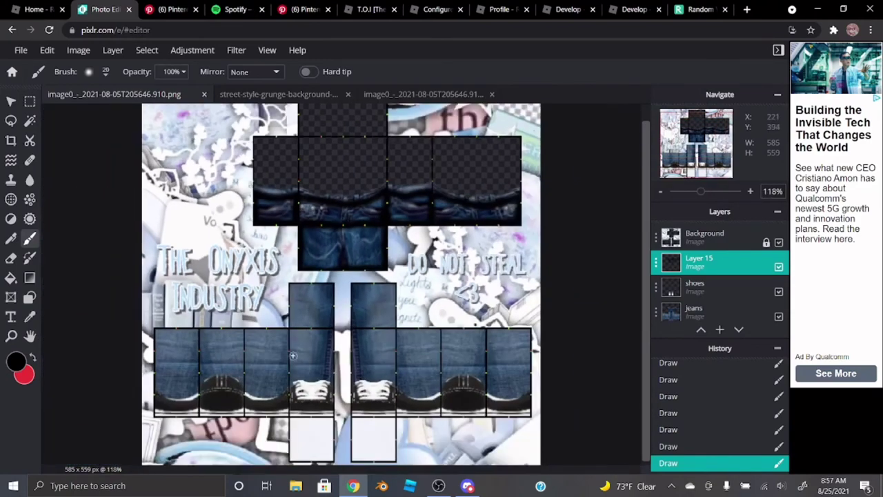
{"action": "scroll", "coordinate": [280, 289], "scroll_direction": "up", "scroll_amount": 5}
{"action": "scroll", "coordinate": [268, 267], "scroll_direction": "up", "scroll_amount": 2}
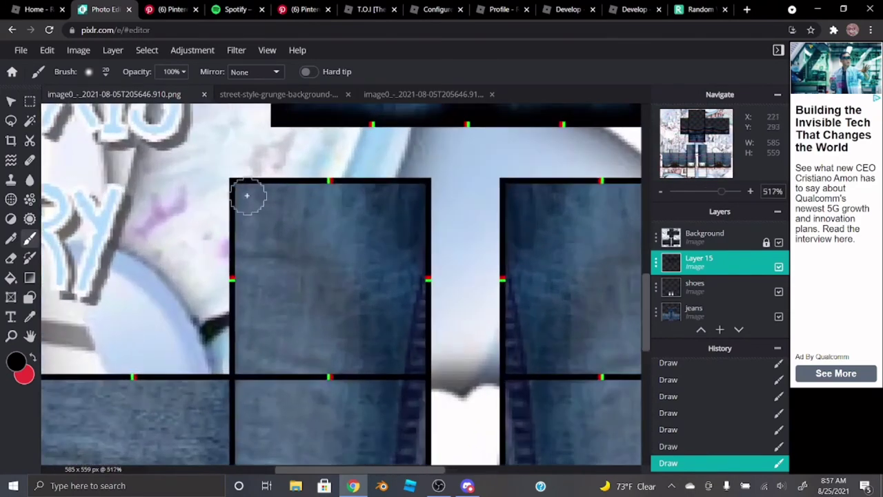
{"action": "mouse_move", "coordinate": [257, 191]}
{"action": "left_mouse_down"}
{"action": "mouse_move", "coordinate": [414, 193]}
{"action": "mouse_move", "coordinate": [418, 351]}
{"action": "mouse_move", "coordinate": [340, 372]}
{"action": "mouse_move", "coordinate": [239, 368]}
{"action": "mouse_move", "coordinate": [235, 187]}
{"action": "left_mouse_up"}
- Paint soft black shading along the edges of the left leg's laced-shoe panel and across the top of its shoe
{"action": "scroll", "coordinate": [245, 199], "scroll_direction": "down", "scroll_amount": 2}
{"action": "scroll", "coordinate": [247, 201], "scroll_direction": "down", "scroll_amount": 1}
{"action": "scroll", "coordinate": [259, 438], "scroll_direction": "down", "scroll_amount": 2}
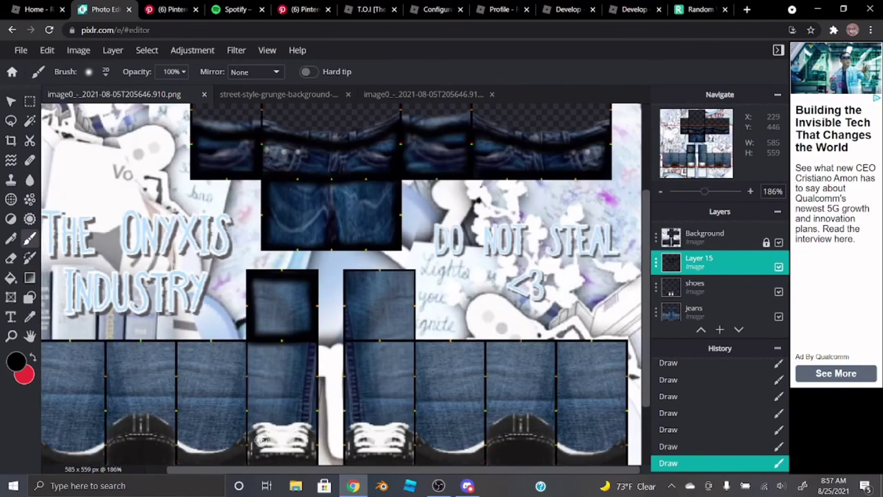
{"action": "scroll", "coordinate": [352, 148], "scroll_direction": "up", "scroll_amount": 5}
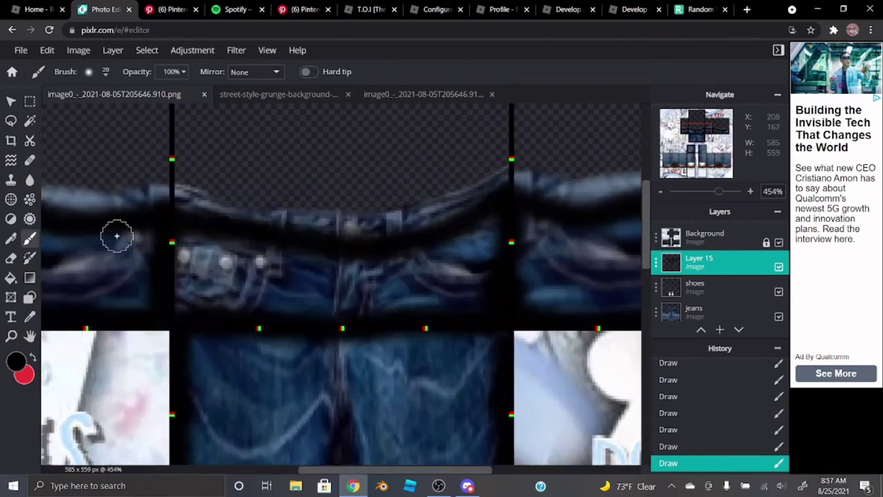
{"action": "scroll", "coordinate": [292, 181], "scroll_direction": "down", "scroll_amount": 5}
{"action": "scroll", "coordinate": [280, 400], "scroll_direction": "up", "scroll_amount": 4}
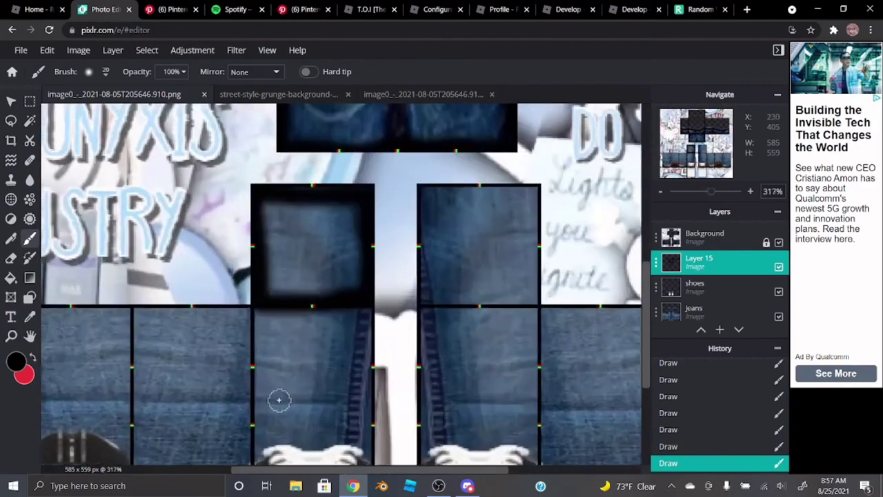
{"action": "scroll", "coordinate": [311, 347], "scroll_direction": "down", "scroll_amount": 4}
{"action": "scroll", "coordinate": [294, 436], "scroll_direction": "up", "scroll_amount": 2}
{"action": "scroll", "coordinate": [296, 420], "scroll_direction": "up", "scroll_amount": 2}
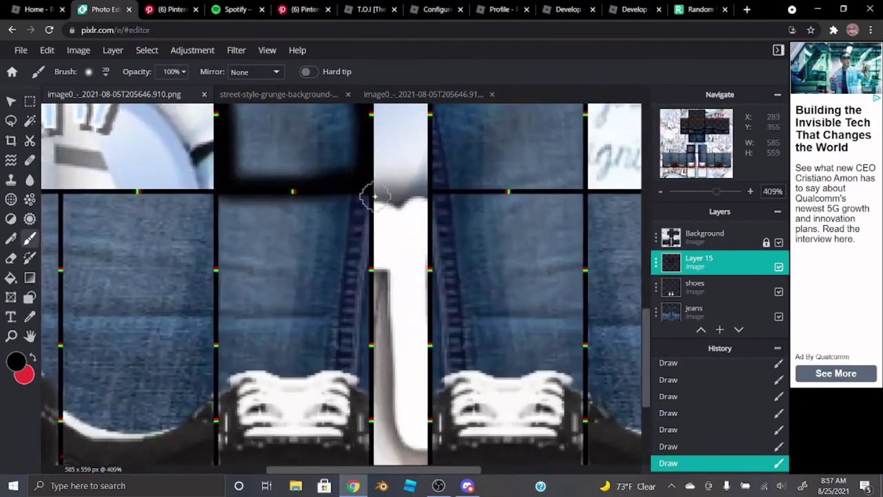
{"action": "scroll", "coordinate": [357, 331], "scroll_direction": "down", "scroll_amount": 5}
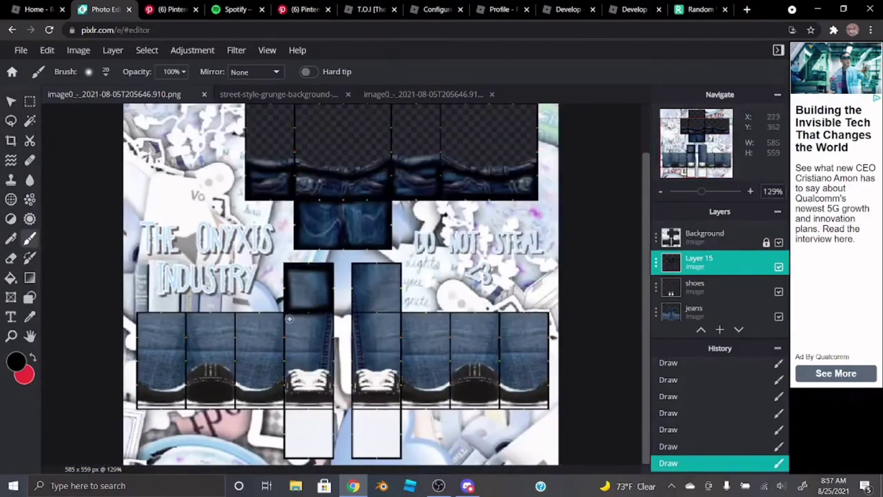
{"action": "scroll", "coordinate": [309, 349], "scroll_direction": "up", "scroll_amount": 1}
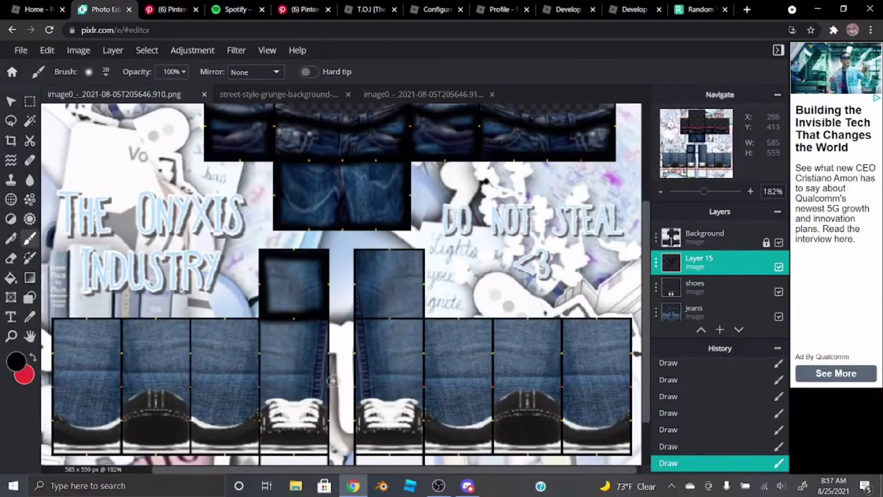
{"action": "scroll", "coordinate": [216, 372], "scroll_direction": "down", "scroll_amount": 2}
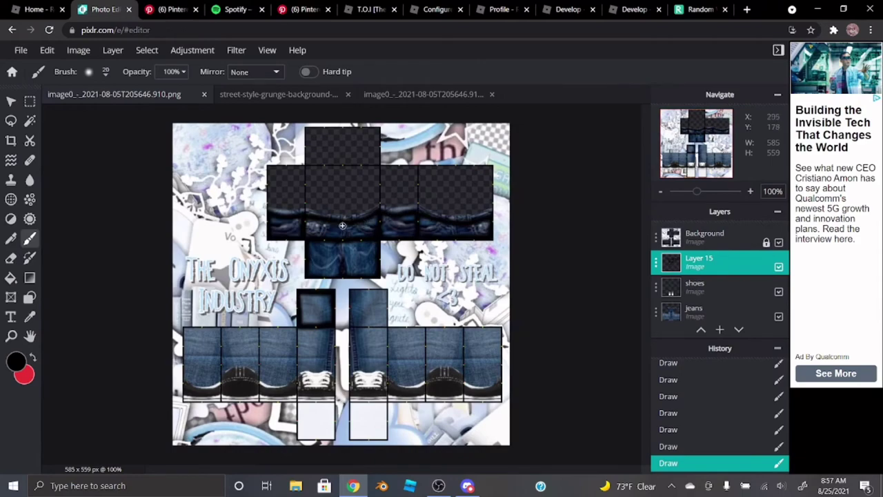
{"action": "scroll", "coordinate": [322, 347], "scroll_direction": "up", "scroll_amount": 4}
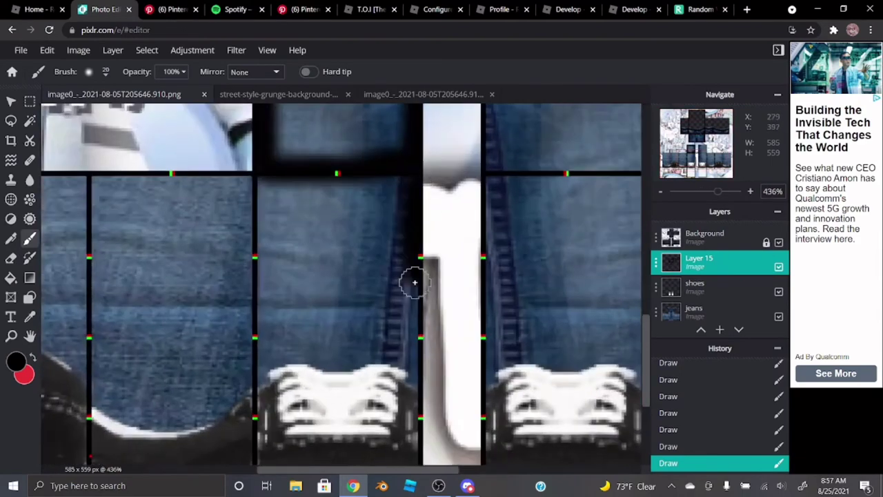
{"action": "scroll", "coordinate": [406, 374], "scroll_direction": "left", "scroll_amount": 2}
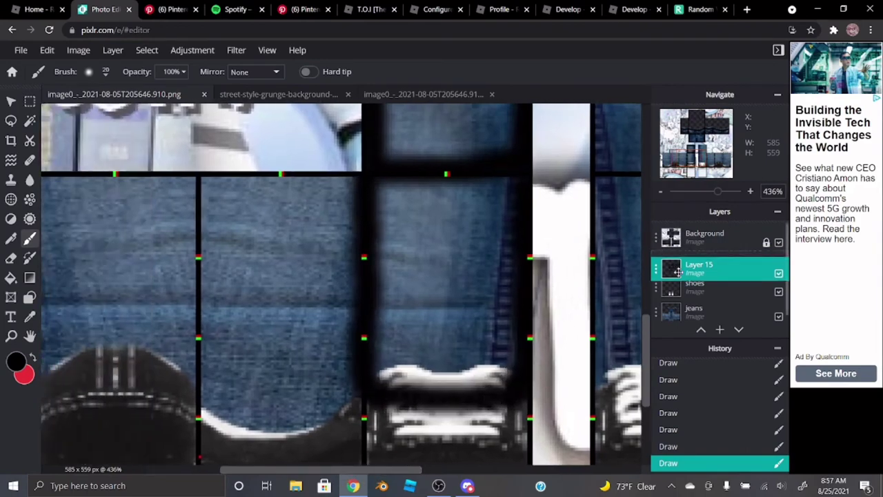
- Move the shading layer below the shoes layer and paint black shading around the left leg's three remaining denim panels
{"action": "key", "text": "ctrl+bracketleft"}
{"action": "mouse_move", "coordinate": [355, 183]}
{"action": "left_mouse_down"}
{"action": "mouse_move", "coordinate": [199, 183]}
{"action": "mouse_move", "coordinate": [352, 415]}
{"action": "left_mouse_up"}
{"action": "scroll", "coordinate": [351, 416], "scroll_direction": "left", "scroll_amount": 3}
{"action": "mouse_move", "coordinate": [378, 187]}
{"action": "left_mouse_down"}
{"action": "mouse_move", "coordinate": [262, 286]}
{"action": "mouse_move", "coordinate": [402, 420]}
{"action": "left_mouse_up"}
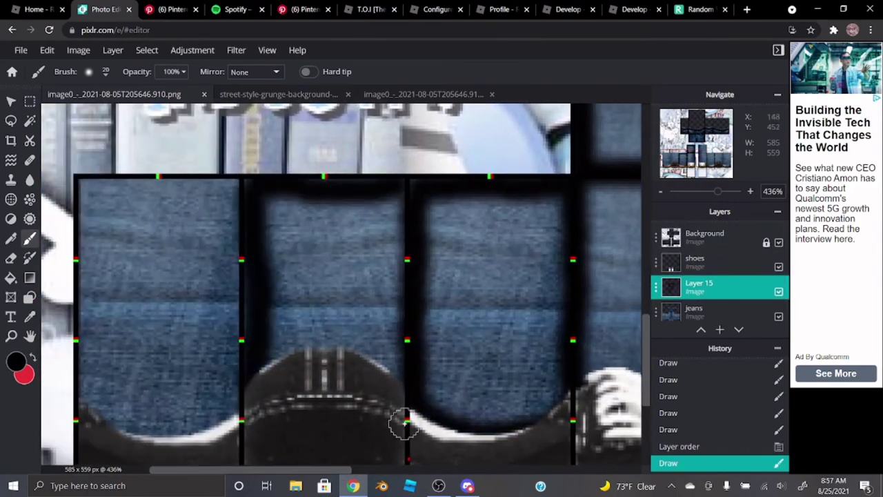
{"action": "left_click_drag", "start_coordinate": [241, 180], "coordinate": [105, 453]}
- Paint soft black shading around the edges of the right leg's upper square panel, undoing the stray first stroke
{"action": "scroll", "coordinate": [105, 453], "scroll_direction": "down", "scroll_amount": 1}
{"action": "scroll", "coordinate": [232, 211], "scroll_direction": "up", "scroll_amount": 3}
{"action": "left_click_drag", "start_coordinate": [414, 182], "coordinate": [233, 211]}
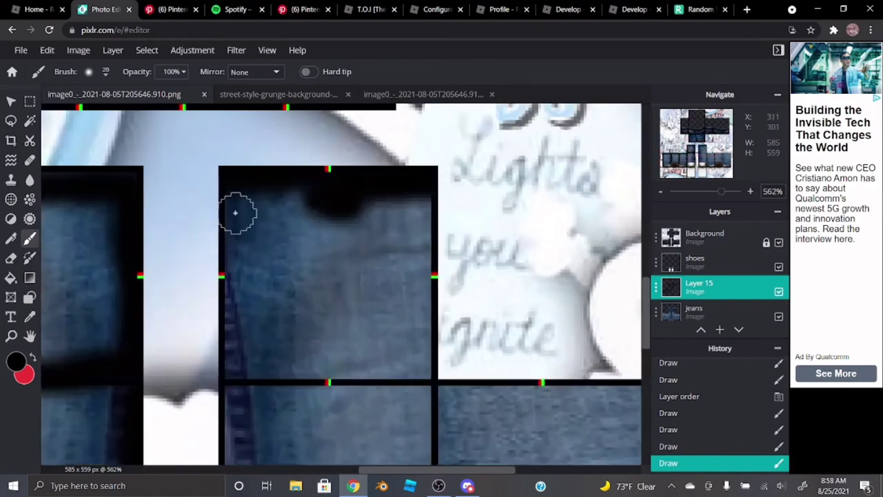
{"action": "key", "text": "ctrl+z"}
{"action": "mouse_move", "coordinate": [227, 180]}
{"action": "left_mouse_down"}
{"action": "mouse_move", "coordinate": [404, 183]}
{"action": "mouse_move", "coordinate": [223, 200]}
{"action": "left_mouse_up"}
- Paint soft black shading along the edges of the right leg's laced-shoe panel and the denim panel beside it
{"action": "scroll", "coordinate": [545, 306], "scroll_direction": "down", "scroll_amount": 2}
{"action": "scroll", "coordinate": [483, 338], "scroll_direction": "down", "scroll_amount": 1}
{"action": "left_click_drag", "start_coordinate": [433, 138], "coordinate": [429, 375]}
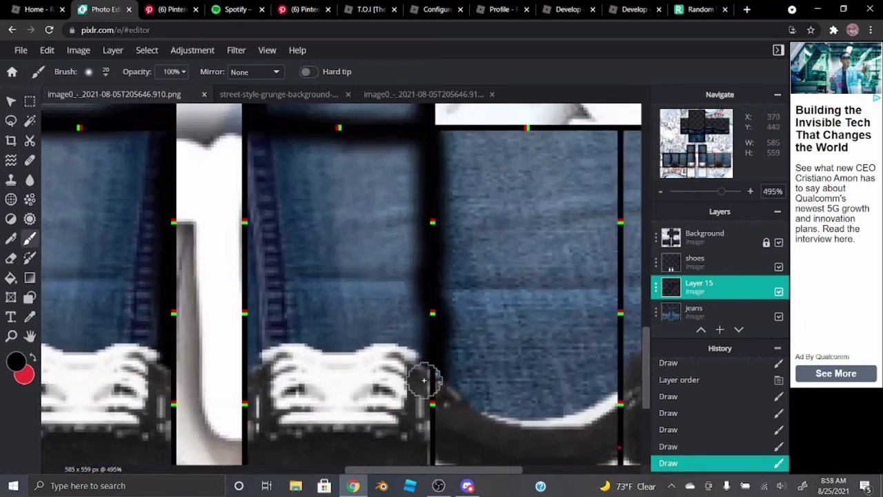
{"action": "scroll", "coordinate": [371, 135], "scroll_direction": "up", "scroll_amount": 2}
{"action": "left_click_drag", "start_coordinate": [370, 134], "coordinate": [339, 384]}
- Paint soft black shading around the edges of the right leg's two outermost denim panels
{"action": "scroll", "coordinate": [338, 384], "scroll_direction": "right", "scroll_amount": 4}
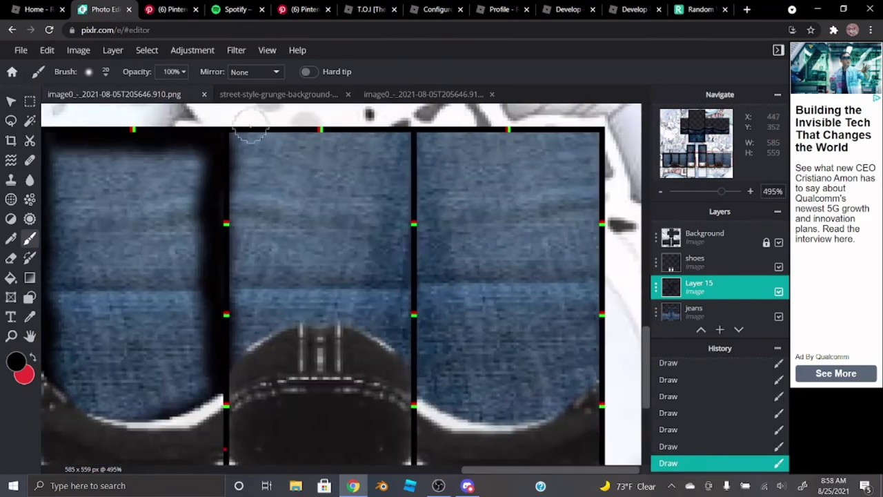
{"action": "left_click_drag", "start_coordinate": [244, 131], "coordinate": [369, 404]}
{"action": "left_click_drag", "start_coordinate": [417, 134], "coordinate": [596, 281]}
{"action": "scroll", "coordinate": [596, 281], "scroll_direction": "down", "scroll_amount": 6}
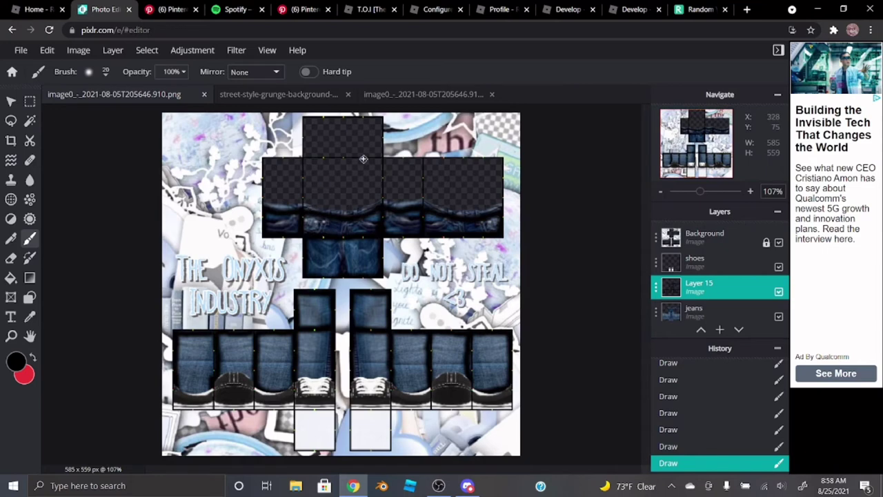
- Rename Layer 15 as shading and set its blend mode to Overlay
{"action": "left_click", "coordinate": [733, 289]}
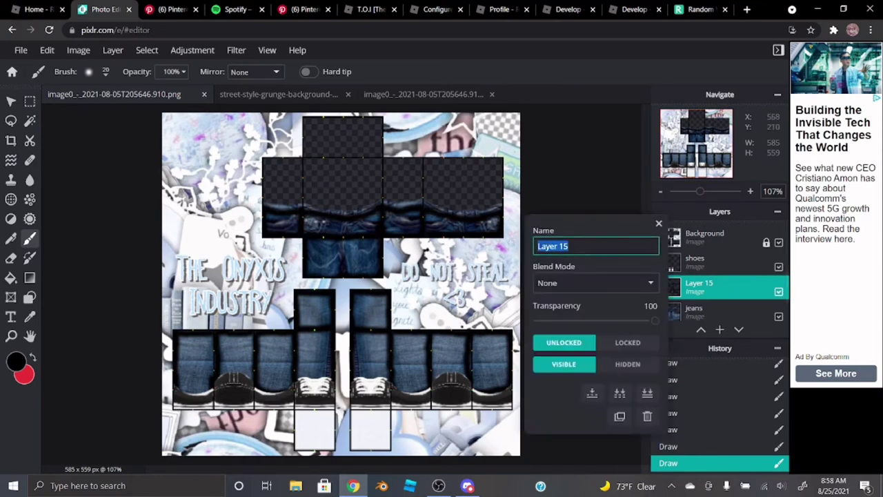
{"action": "type", "text": "shading"}
{"action": "key", "text": "Return"}
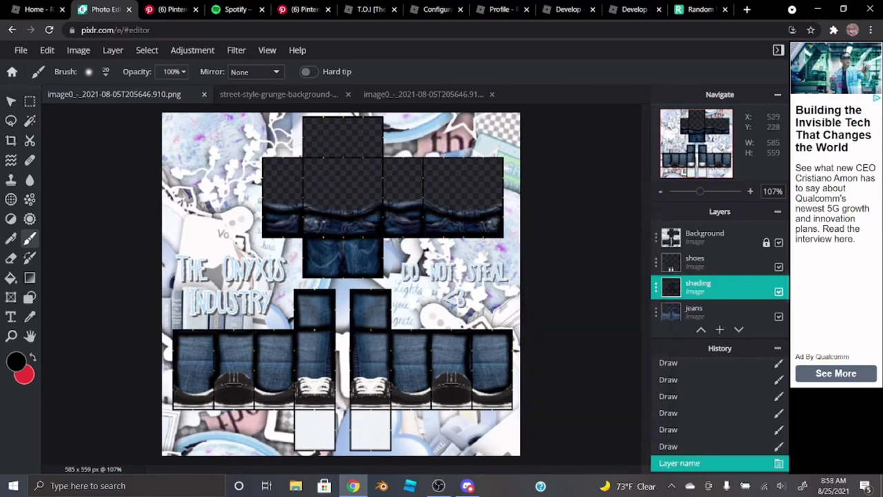
{"action": "left_click", "coordinate": [719, 284]}
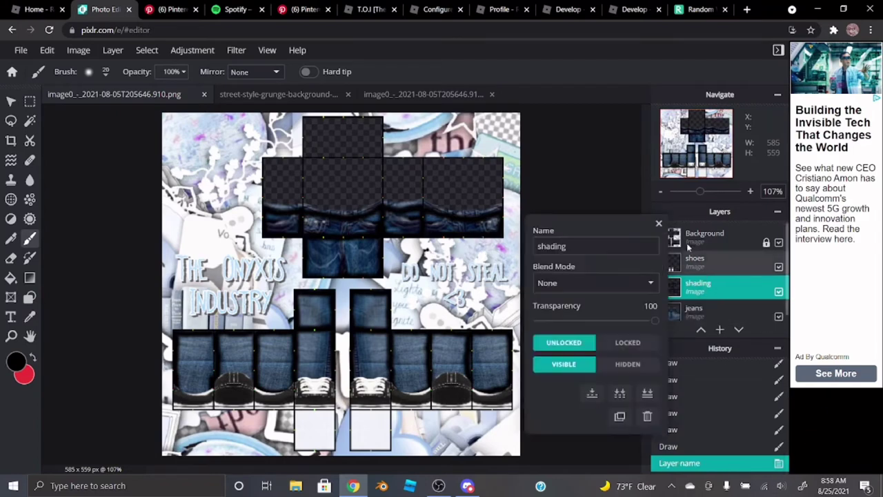
{"action": "left_click", "coordinate": [546, 282]}
{"action": "left_click", "coordinate": [572, 79]}
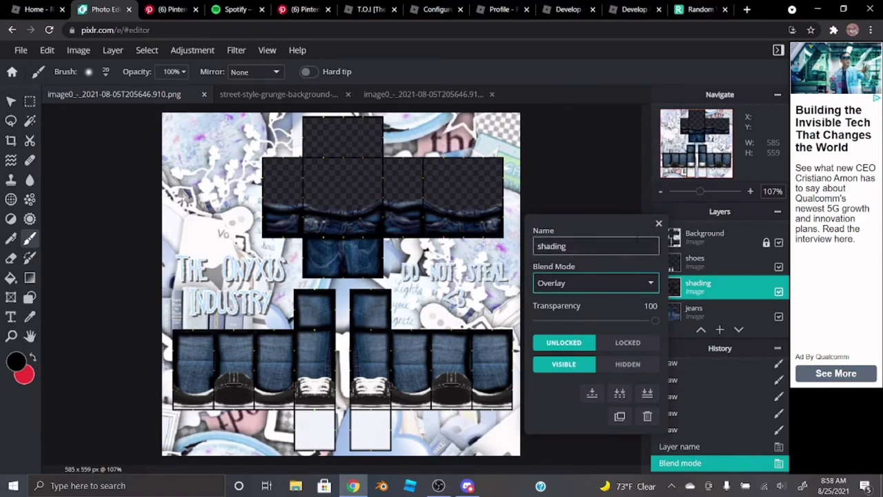
{"action": "left_click", "coordinate": [663, 223]}
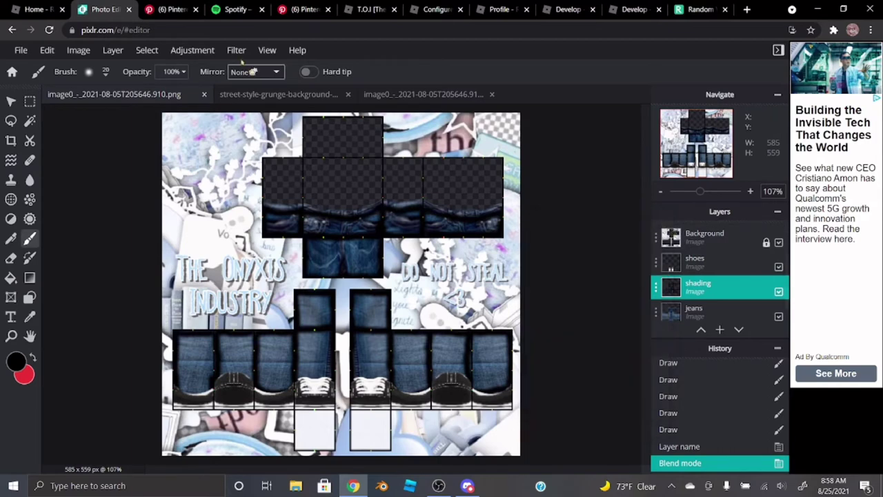
- Apply a Blur filter with an amount of 64 to the shading layer
{"action": "left_click", "coordinate": [237, 51]}
{"action": "mouse_move", "coordinate": [269, 87]}
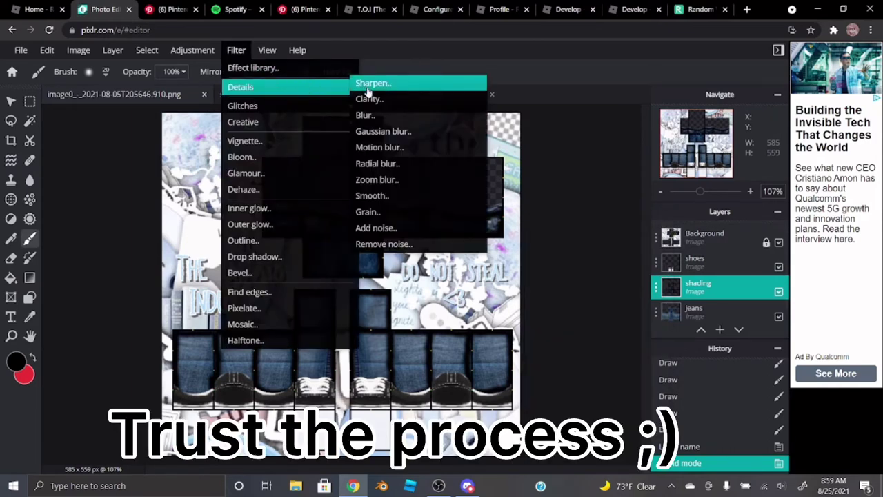
{"action": "left_click", "coordinate": [366, 114]}
{"action": "left_click_drag", "start_coordinate": [562, 198], "coordinate": [578, 150]}
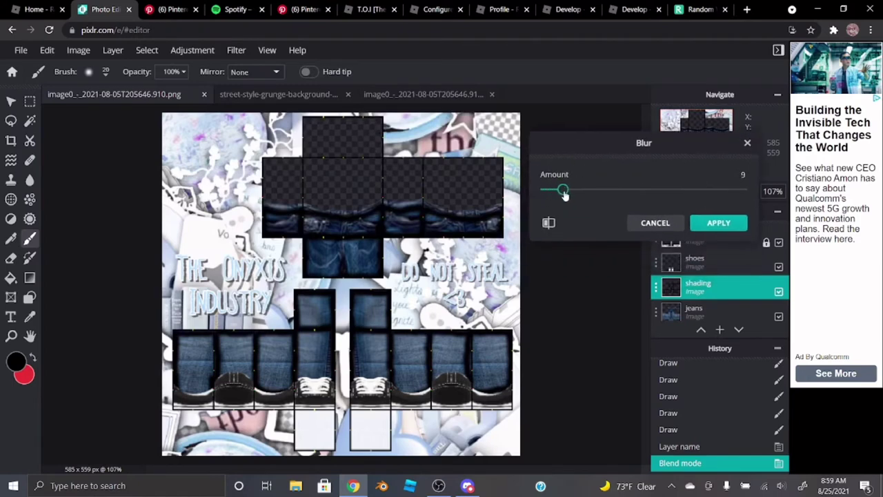
{"action": "left_click_drag", "start_coordinate": [564, 195], "coordinate": [620, 198]}
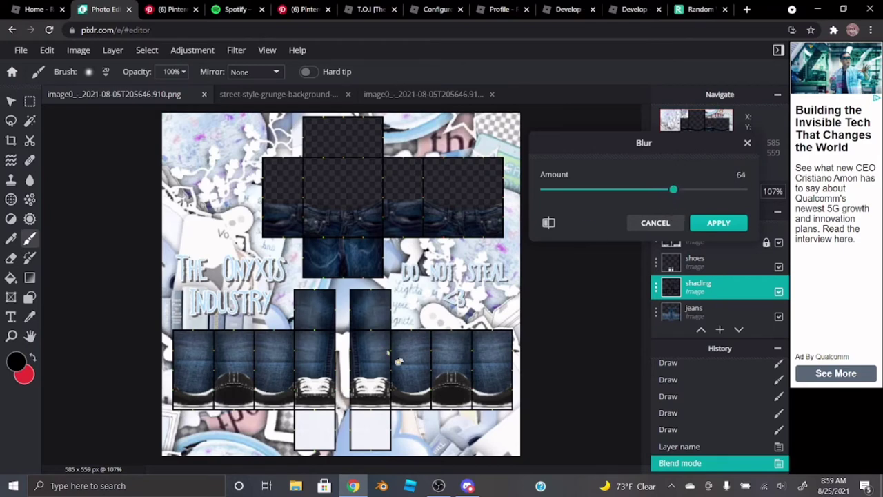
{"action": "left_click", "coordinate": [709, 228]}
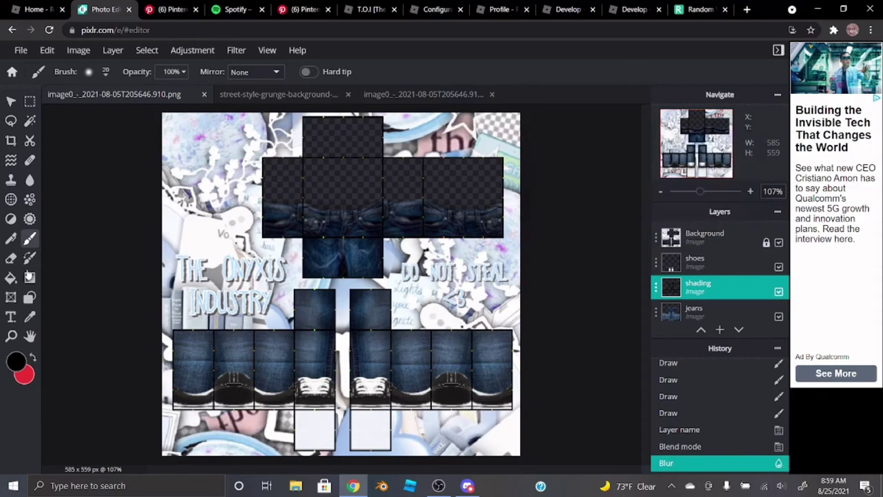
- Erase the shading that spills above the jeans waistband on the front torso panel
{"action": "left_click", "coordinate": [12, 258]}
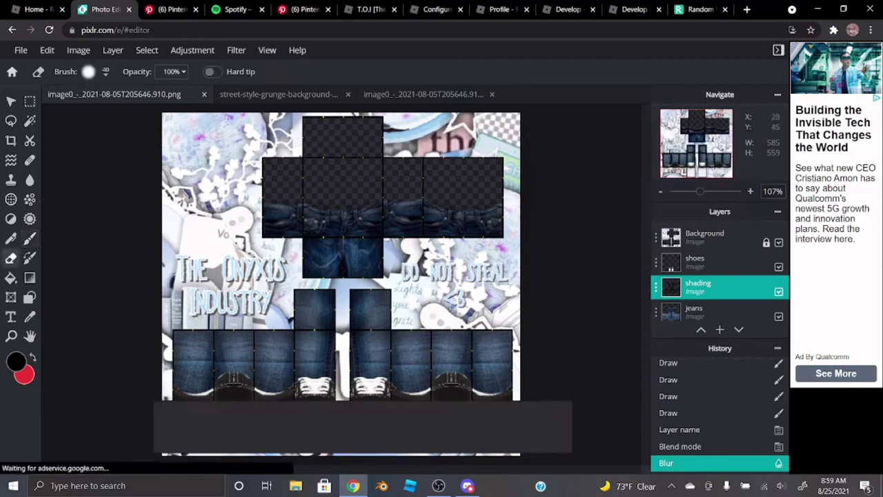
{"action": "scroll", "coordinate": [327, 178], "scroll_direction": "up", "scroll_amount": 5}
{"action": "scroll", "coordinate": [331, 176], "scroll_direction": "up", "scroll_amount": 2}
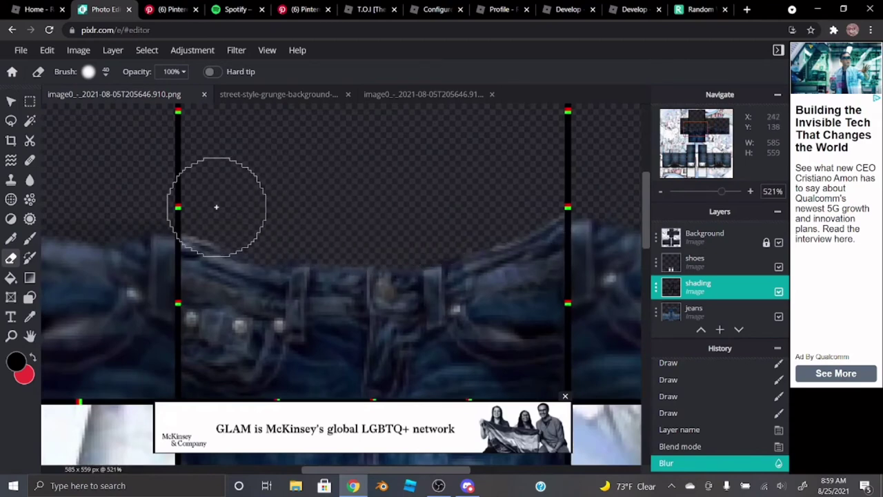
{"action": "left_click_drag", "start_coordinate": [209, 202], "coordinate": [469, 297]}
{"action": "left_click", "coordinate": [565, 396]}
{"action": "scroll", "coordinate": [528, 309], "scroll_direction": "down", "scroll_amount": 2}
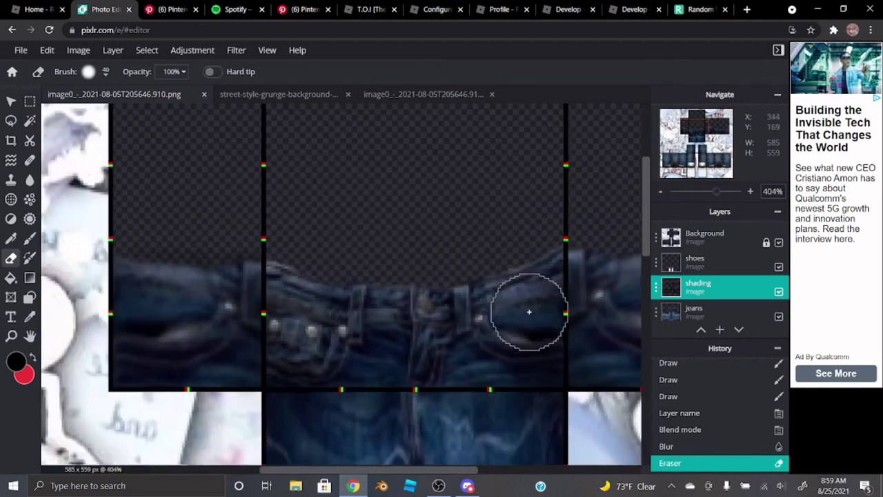
{"action": "scroll", "coordinate": [274, 251], "scroll_direction": "up", "scroll_amount": 3}
{"action": "mouse_move", "coordinate": [242, 268]}
{"action": "left_mouse_down"}
{"action": "mouse_move", "coordinate": [262, 233]}
{"action": "mouse_move", "coordinate": [467, 242]}
{"action": "mouse_move", "coordinate": [246, 230]}
{"action": "left_mouse_up"}
{"action": "scroll", "coordinate": [245, 229], "scroll_direction": "down", "scroll_amount": 3}
{"action": "scroll", "coordinate": [244, 228], "scroll_direction": "down", "scroll_amount": 2}
- Erase the excess shading above the waistband on the side and back torso panels
{"action": "scroll", "coordinate": [476, 196], "scroll_direction": "up", "scroll_amount": 5}
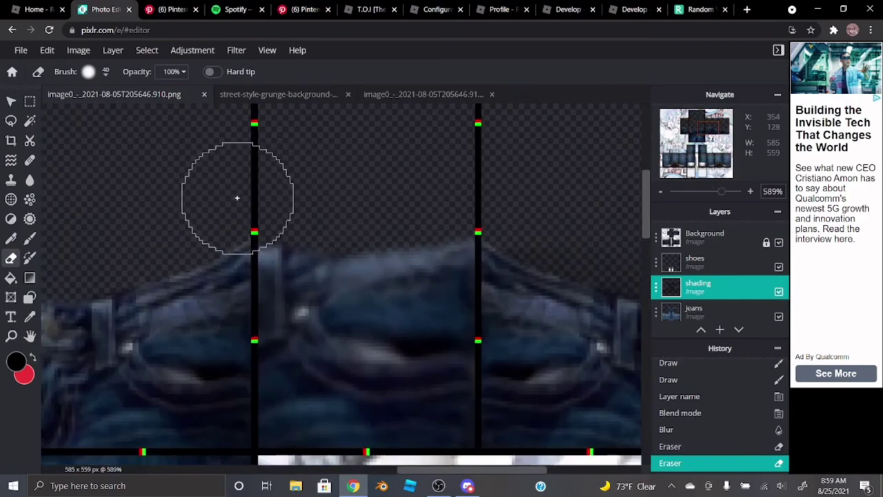
{"action": "left_click", "coordinate": [371, 201]}
{"action": "scroll", "coordinate": [113, 230], "scroll_direction": "down", "scroll_amount": 2}
{"action": "scroll", "coordinate": [611, 270], "scroll_direction": "up", "scroll_amount": 3}
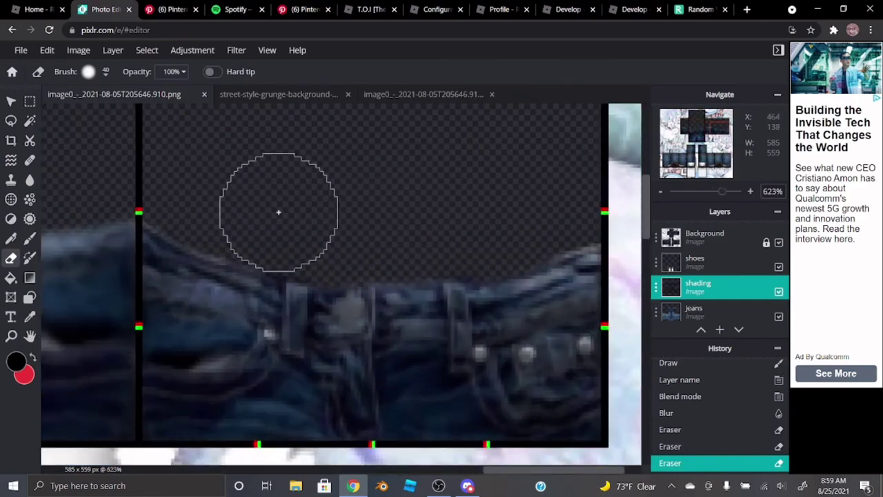
{"action": "left_click", "coordinate": [280, 236]}
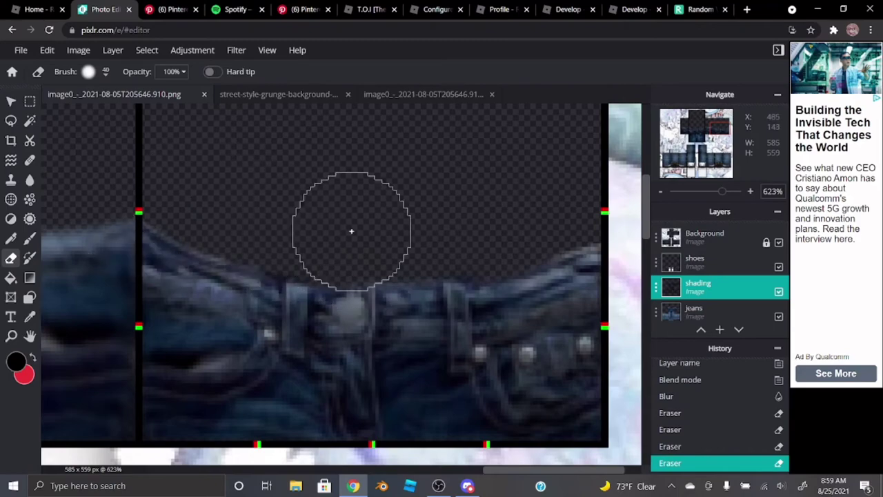
{"action": "left_click", "coordinate": [574, 205]}
{"action": "scroll", "coordinate": [502, 260], "scroll_direction": "down", "scroll_amount": 2}
{"action": "scroll", "coordinate": [473, 292], "scroll_direction": "down", "scroll_amount": 2}
{"action": "scroll", "coordinate": [340, 198], "scroll_direction": "up", "scroll_amount": 3}
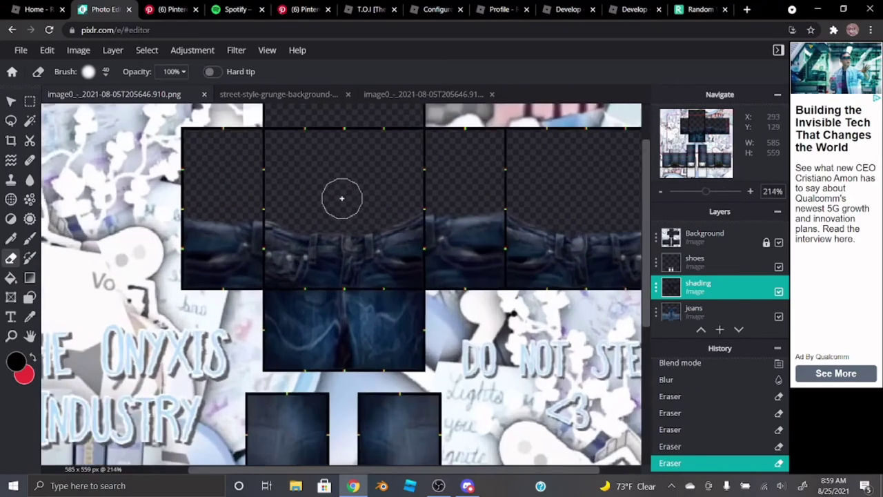
{"action": "left_click", "coordinate": [221, 211]}
- Set the shading layer's transparency to 82
{"action": "scroll", "coordinate": [349, 278], "scroll_direction": "down", "scroll_amount": 3}
{"action": "scroll", "coordinate": [412, 258], "scroll_direction": "down", "scroll_amount": 1}
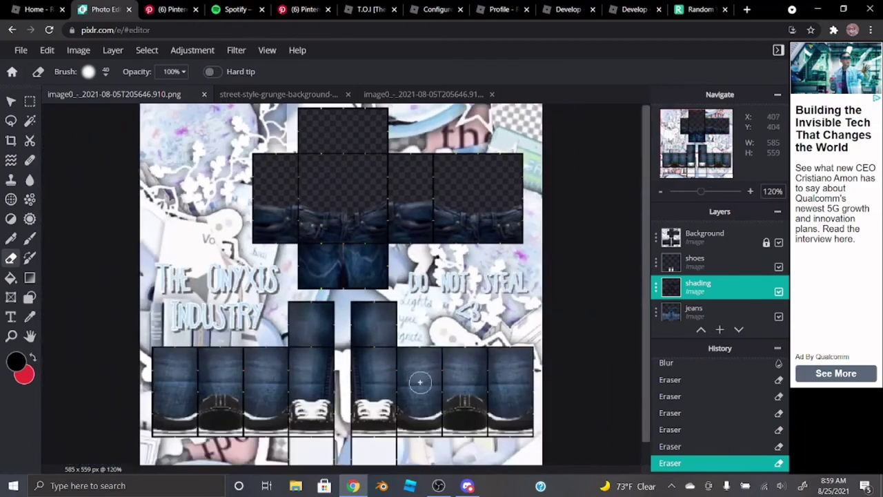
{"action": "scroll", "coordinate": [420, 382], "scroll_direction": "down", "scroll_amount": 1}
{"action": "left_click", "coordinate": [689, 291]}
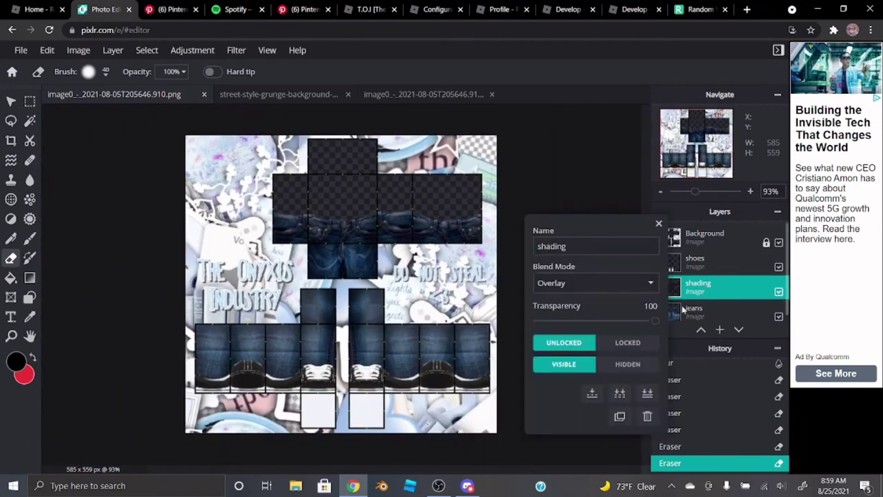
{"action": "mouse_move", "coordinate": [652, 324]}
{"action": "left_mouse_down"}
{"action": "mouse_move", "coordinate": [532, 324]}
{"action": "mouse_move", "coordinate": [593, 332]}
{"action": "left_mouse_up"}
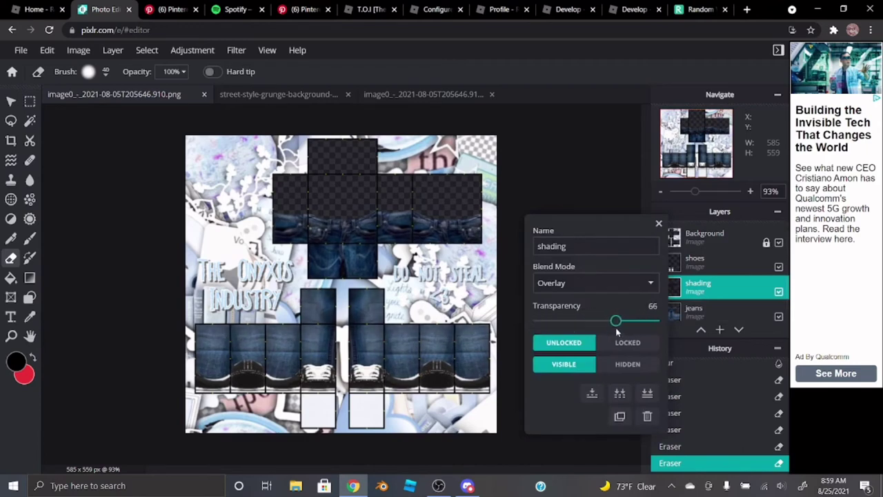
{"action": "left_click_drag", "start_coordinate": [630, 327], "coordinate": [633, 327]}
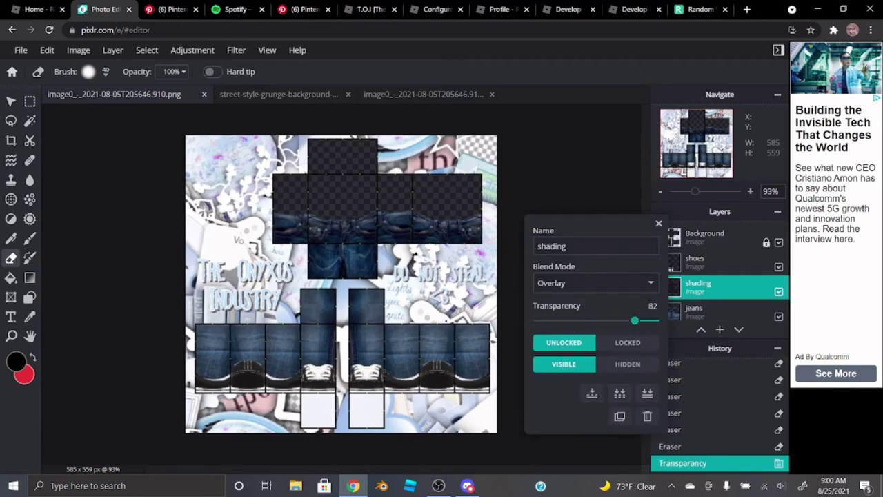
{"action": "left_click", "coordinate": [666, 222]}
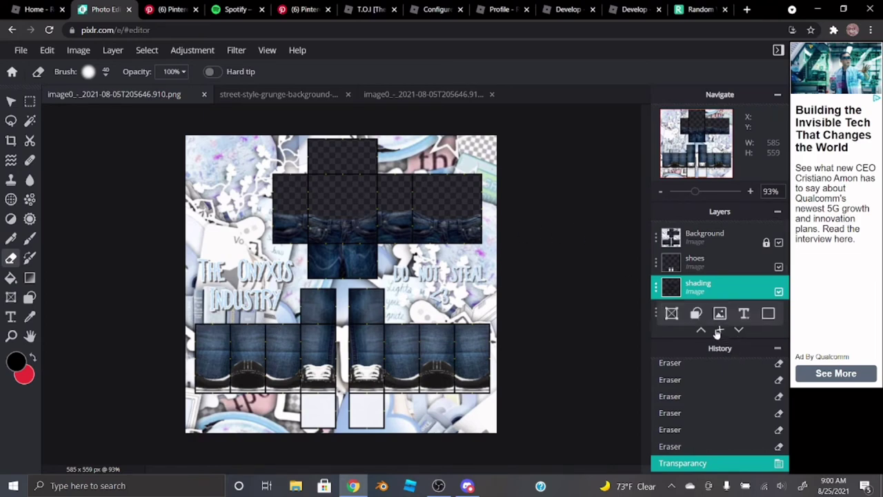
- Add an empty image layer above shading and name it highlightd
{"action": "left_click", "coordinate": [767, 314]}
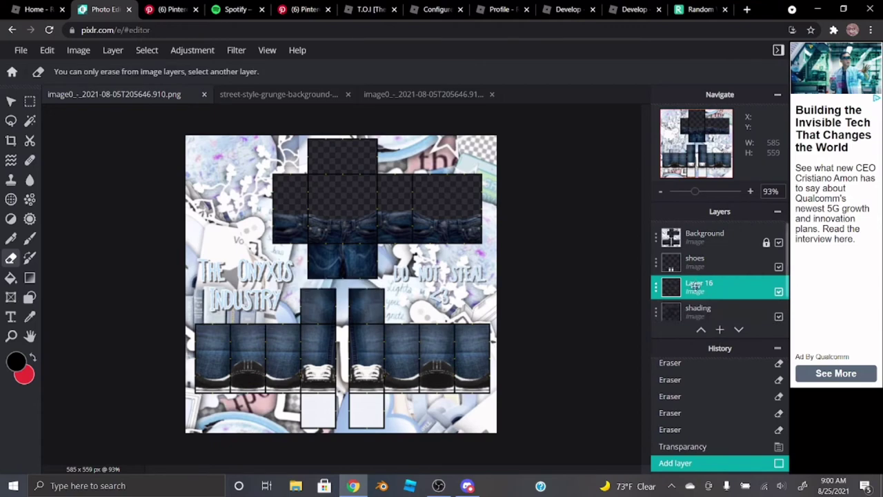
{"action": "left_click", "coordinate": [698, 288]}
{"action": "key", "text": "BackSpace"}
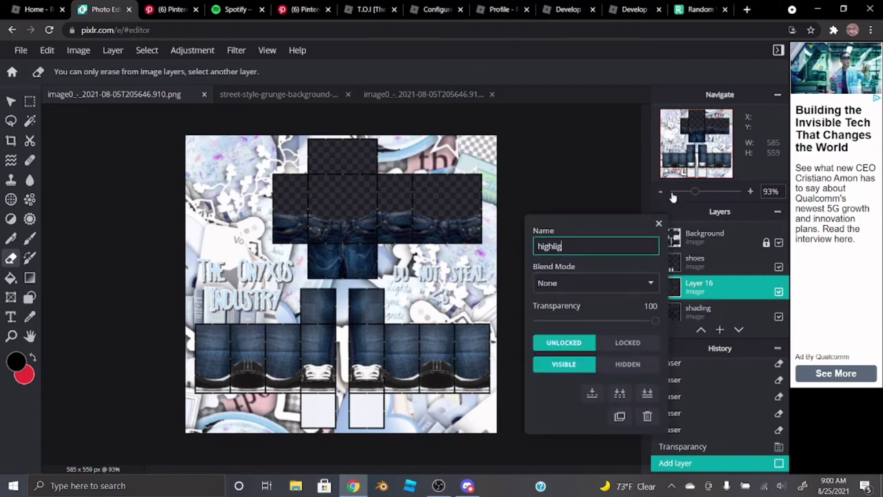
{"action": "type", "text": "highlightd"}
{"action": "key", "text": "Return"}
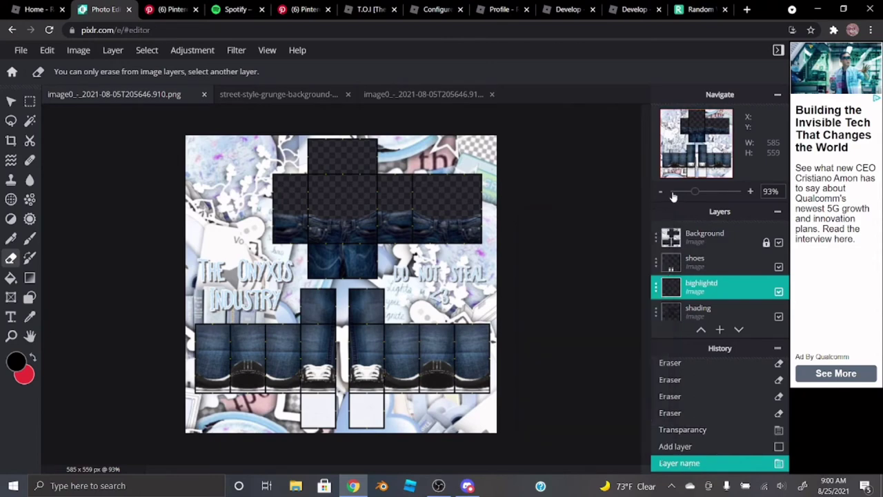
{"action": "left_click", "coordinate": [676, 289]}
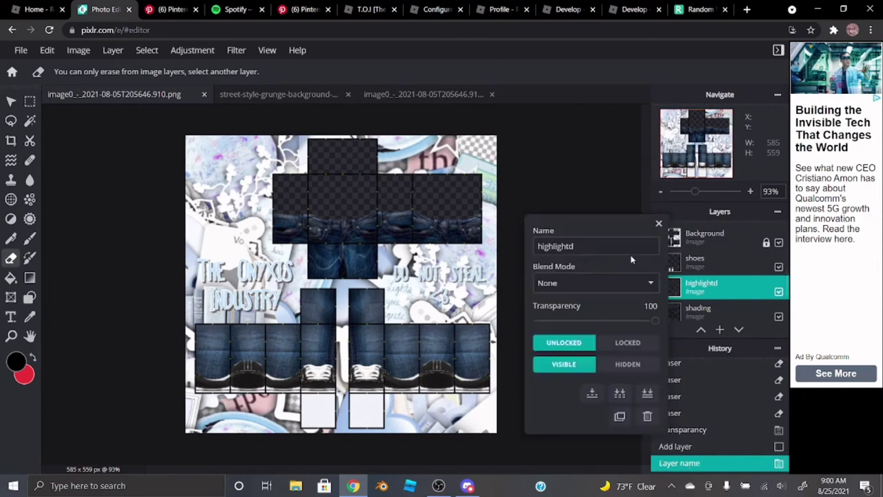
{"action": "left_click", "coordinate": [657, 223]}
- Set the foreground colour to white (#FFFFFF) and brush soft highlight strokes across the denim panel below the front waist
{"action": "left_click", "coordinate": [17, 360]}
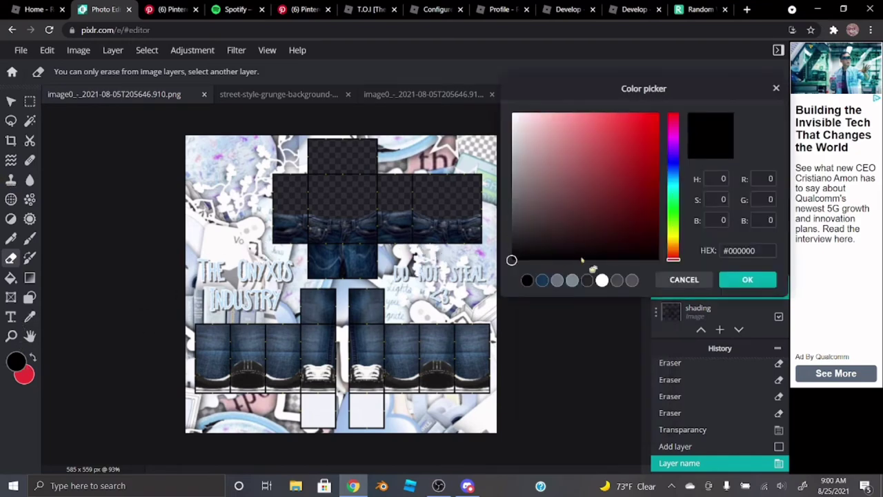
{"action": "left_click", "coordinate": [602, 280]}
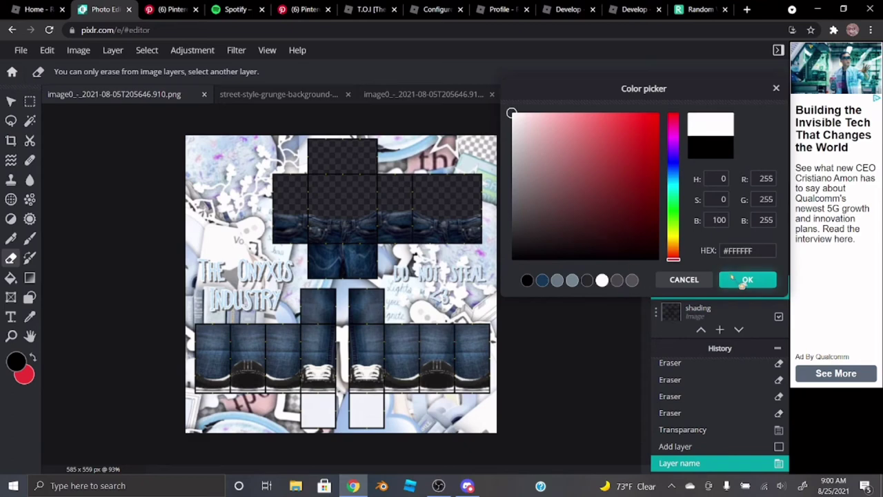
{"action": "left_click", "coordinate": [743, 282]}
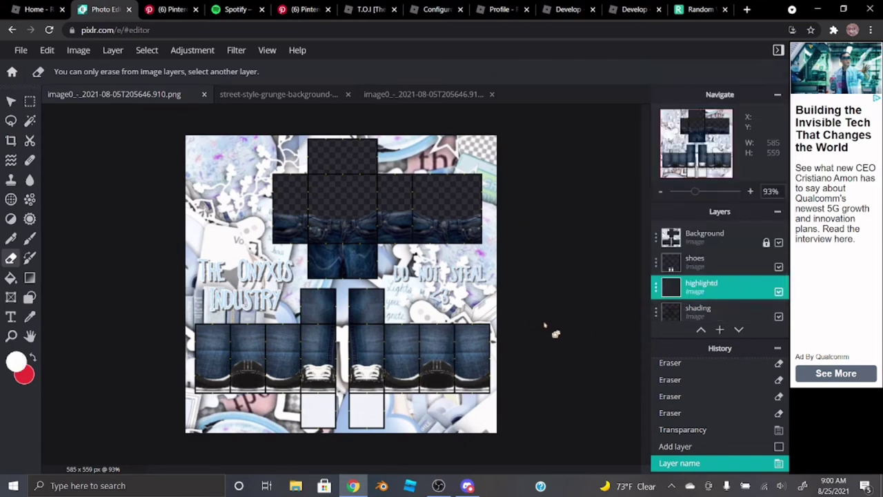
{"action": "left_click", "coordinate": [30, 243]}
{"action": "scroll", "coordinate": [59, 233], "scroll_direction": "up", "scroll_amount": 2}
{"action": "scroll", "coordinate": [310, 204], "scroll_direction": "up", "scroll_amount": 10}
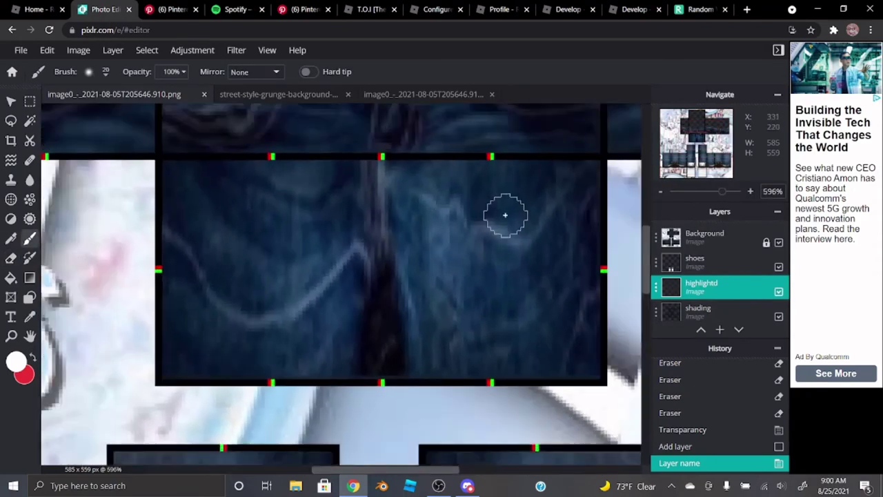
{"action": "mouse_move", "coordinate": [505, 215]}
{"action": "left_mouse_down"}
{"action": "mouse_move", "coordinate": [246, 218]}
{"action": "mouse_move", "coordinate": [429, 230]}
{"action": "mouse_move", "coordinate": [450, 244]}
{"action": "mouse_move", "coordinate": [353, 268]}
{"action": "mouse_move", "coordinate": [515, 293]}
{"action": "mouse_move", "coordinate": [303, 301]}
{"action": "mouse_move", "coordinate": [342, 316]}
{"action": "mouse_move", "coordinate": [329, 345]}
{"action": "left_mouse_up"}
{"action": "scroll", "coordinate": [329, 345], "scroll_direction": "down", "scroll_amount": 5}
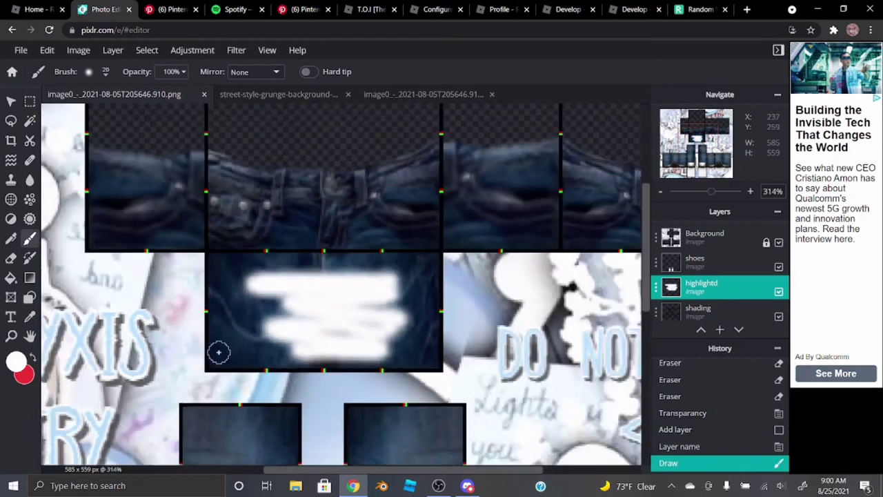
- Paint soft white highlights on the leftmost waist panel and below the waistband of the front torso panel
{"action": "scroll", "coordinate": [218, 353], "scroll_direction": "down", "scroll_amount": 2}
{"action": "scroll", "coordinate": [242, 216], "scroll_direction": "up", "scroll_amount": 6}
{"action": "mouse_move", "coordinate": [242, 216]}
{"action": "left_mouse_down"}
{"action": "mouse_move", "coordinate": [134, 250]}
{"action": "mouse_move", "coordinate": [221, 296]}
{"action": "mouse_move", "coordinate": [194, 311]}
{"action": "left_mouse_up"}
{"action": "scroll", "coordinate": [435, 315], "scroll_direction": "down", "scroll_amount": 4}
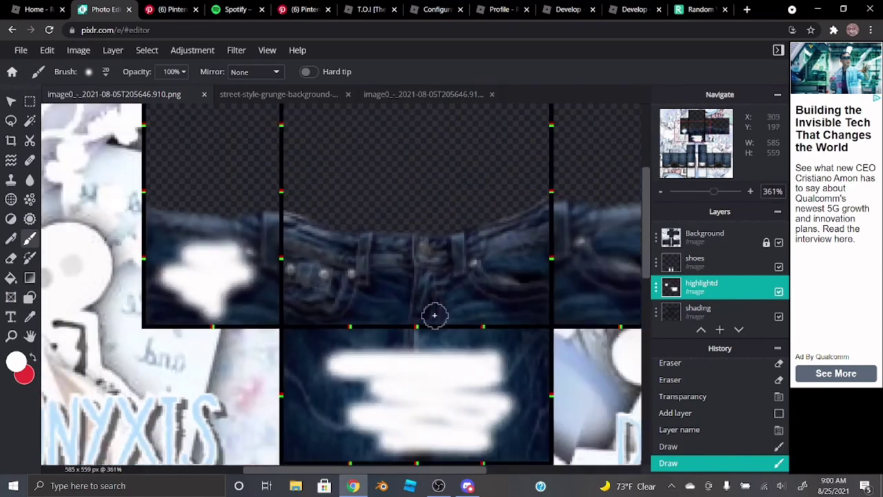
{"action": "scroll", "coordinate": [434, 315], "scroll_direction": "up", "scroll_amount": 2}
{"action": "mouse_move", "coordinate": [541, 248]}
{"action": "left_mouse_down"}
{"action": "mouse_move", "coordinate": [456, 272]}
{"action": "mouse_move", "coordinate": [363, 278]}
{"action": "mouse_move", "coordinate": [279, 258]}
{"action": "mouse_move", "coordinate": [354, 289]}
{"action": "mouse_move", "coordinate": [465, 294]}
{"action": "mouse_move", "coordinate": [335, 290]}
{"action": "left_mouse_up"}
{"action": "scroll", "coordinate": [359, 300], "scroll_direction": "down", "scroll_amount": 3}
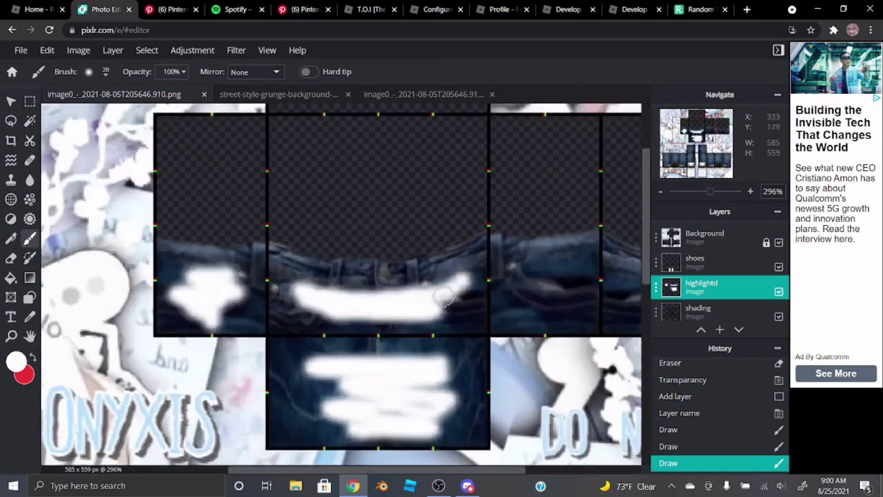
{"action": "scroll", "coordinate": [421, 300], "scroll_direction": "up", "scroll_amount": 2}
{"action": "left_click_drag", "start_coordinate": [431, 295], "coordinate": [237, 296]}
{"action": "scroll", "coordinate": [328, 300], "scroll_direction": "down", "scroll_amount": 3}
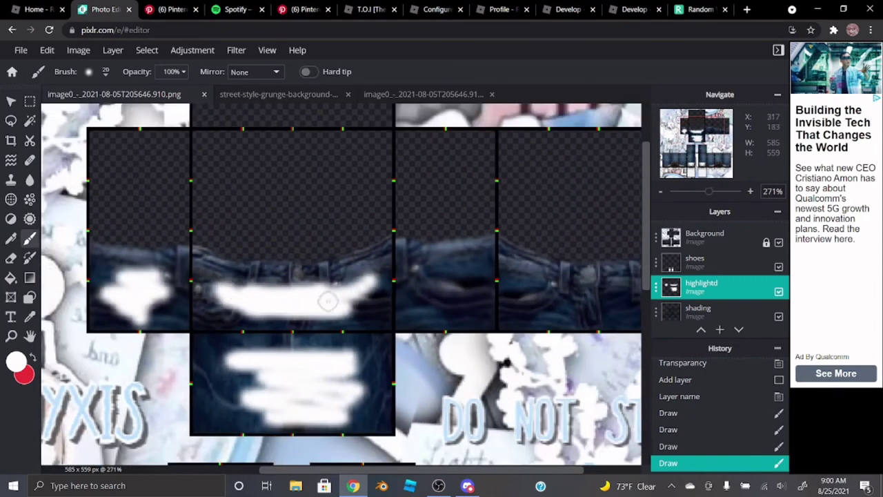
- Paint soft white highlights on the waist panel beside the front one and on the rightmost back waist panel
{"action": "scroll", "coordinate": [469, 276], "scroll_direction": "up", "scroll_amount": 3}
{"action": "mouse_move", "coordinate": [469, 242]}
{"action": "left_mouse_down"}
{"action": "mouse_move", "coordinate": [315, 287]}
{"action": "mouse_move", "coordinate": [393, 311]}
{"action": "mouse_move", "coordinate": [418, 354]}
{"action": "left_mouse_up"}
{"action": "left_click_drag", "start_coordinate": [434, 471], "coordinate": [528, 475]}
{"action": "mouse_move", "coordinate": [534, 286]}
{"action": "left_mouse_down"}
{"action": "mouse_move", "coordinate": [341, 307]}
{"action": "mouse_move", "coordinate": [275, 295]}
{"action": "mouse_move", "coordinate": [245, 279]}
{"action": "left_mouse_up"}
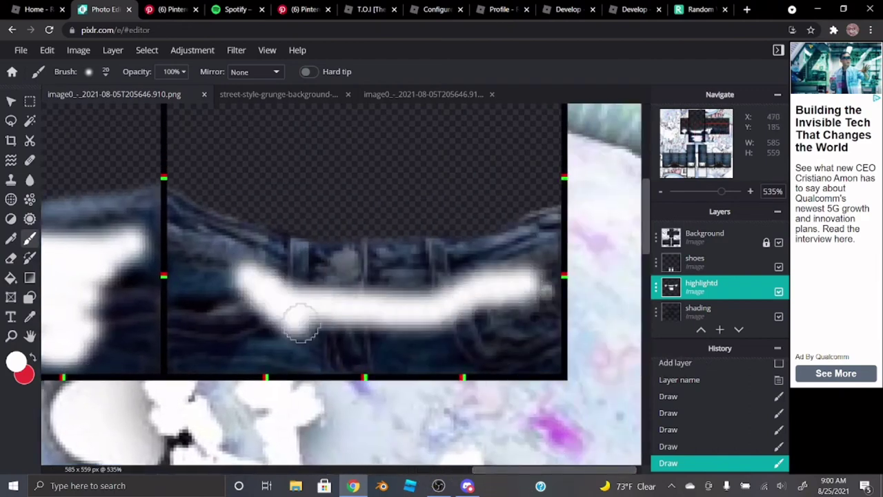
{"action": "mouse_move", "coordinate": [301, 324]}
{"action": "left_mouse_down"}
{"action": "mouse_move", "coordinate": [455, 339]}
{"action": "mouse_move", "coordinate": [276, 343]}
{"action": "mouse_move", "coordinate": [312, 349]}
{"action": "mouse_move", "coordinate": [345, 339]}
{"action": "left_mouse_up"}
{"action": "scroll", "coordinate": [327, 335], "scroll_direction": "down", "scroll_amount": 2}
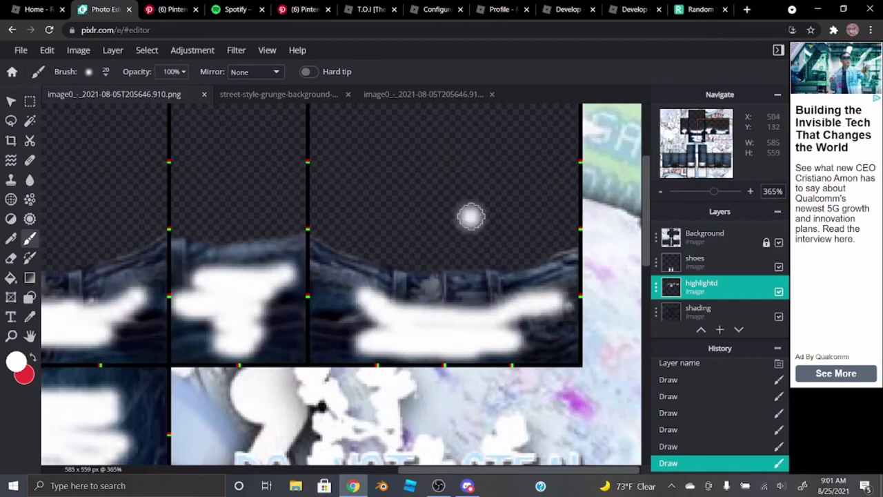
{"action": "left_click", "coordinate": [472, 216]}
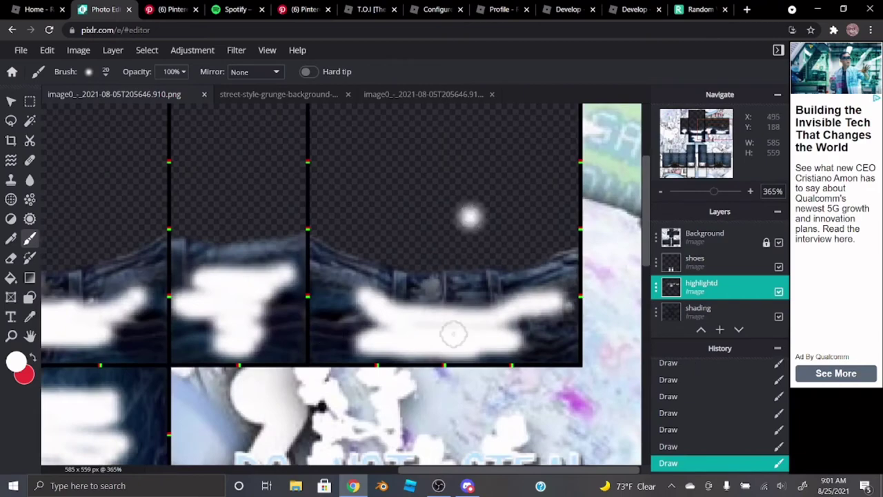
{"action": "left_click", "coordinate": [47, 50]}
{"action": "left_click", "coordinate": [48, 67]}
- Paint a vertical white highlight down the left leg's top panel and the laced-shoe panel beneath it
{"action": "scroll", "coordinate": [451, 328], "scroll_direction": "down", "scroll_amount": 6}
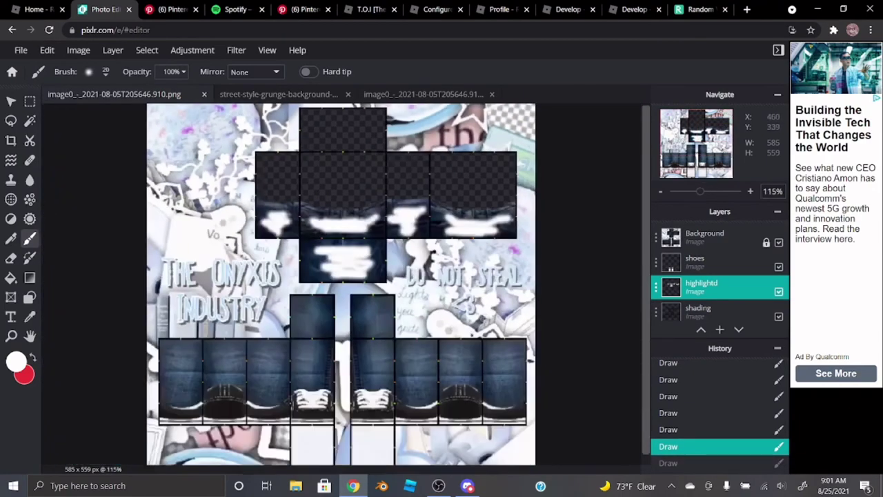
{"action": "scroll", "coordinate": [301, 325], "scroll_direction": "up", "scroll_amount": 9}
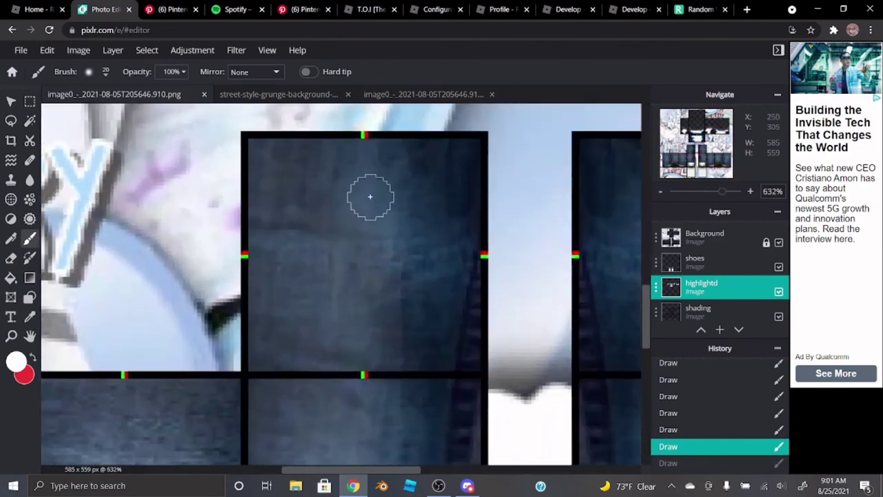
{"action": "mouse_move", "coordinate": [386, 151]}
{"action": "left_mouse_down"}
{"action": "mouse_move", "coordinate": [345, 181]}
{"action": "mouse_move", "coordinate": [387, 228]}
{"action": "mouse_move", "coordinate": [315, 310]}
{"action": "mouse_move", "coordinate": [326, 410]}
{"action": "left_mouse_up"}
{"action": "scroll", "coordinate": [365, 252], "scroll_direction": "down", "scroll_amount": 5}
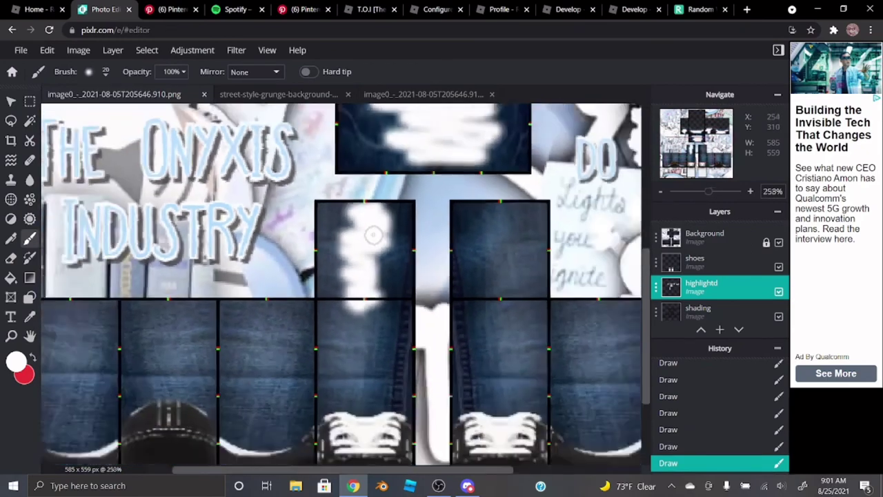
{"action": "scroll", "coordinate": [372, 236], "scroll_direction": "down", "scroll_amount": 3}
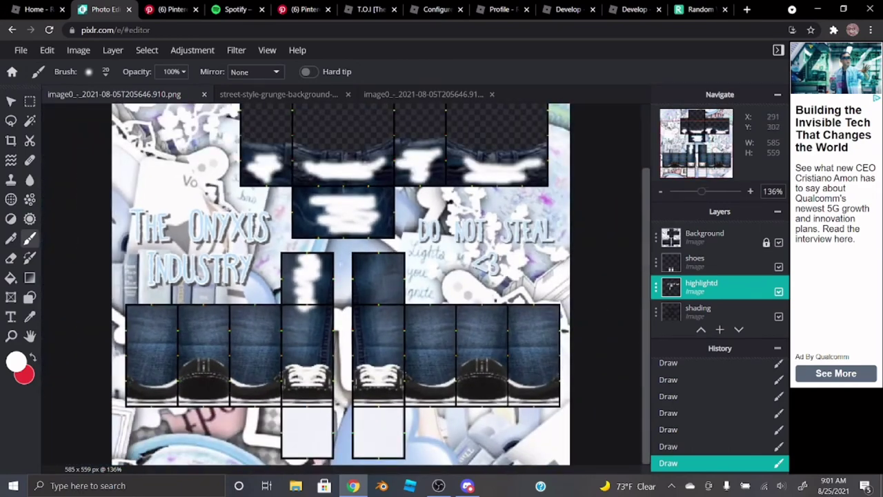
{"action": "scroll", "coordinate": [325, 290], "scroll_direction": "up", "scroll_amount": 6}
{"action": "mouse_move", "coordinate": [303, 166]}
{"action": "left_mouse_down"}
{"action": "mouse_move", "coordinate": [338, 325]}
{"action": "mouse_move", "coordinate": [335, 400]}
{"action": "left_mouse_up"}
- Paint vertical white highlights down the centres of the left leg's three remaining denim panels
{"action": "scroll", "coordinate": [335, 400], "scroll_direction": "up", "scroll_amount": 2}
{"action": "left_click_drag", "start_coordinate": [282, 471], "coordinate": [260, 471]}
{"action": "mouse_move", "coordinate": [373, 163]}
{"action": "left_mouse_down"}
{"action": "mouse_move", "coordinate": [321, 325]}
{"action": "mouse_move", "coordinate": [337, 425]}
{"action": "left_mouse_up"}
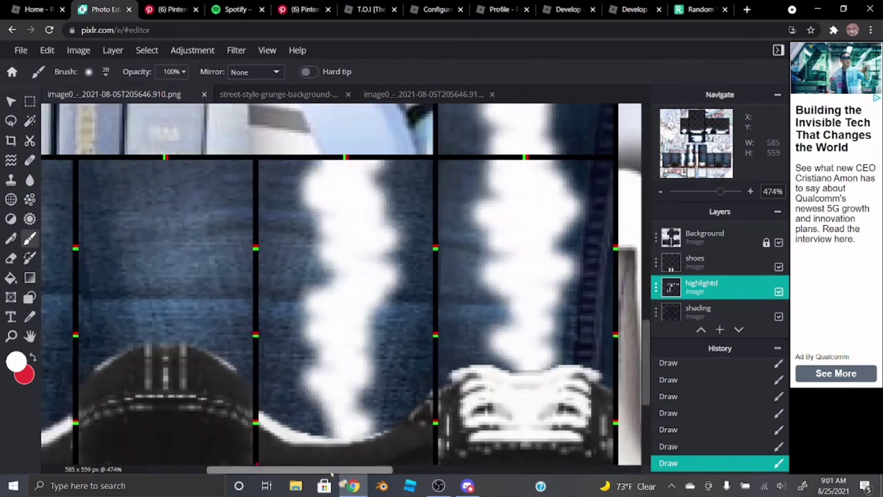
{"action": "left_click_drag", "start_coordinate": [296, 470], "coordinate": [281, 471]}
{"action": "mouse_move", "coordinate": [231, 171]}
{"action": "left_mouse_down"}
{"action": "mouse_move", "coordinate": [198, 175]}
{"action": "mouse_move", "coordinate": [228, 345]}
{"action": "left_mouse_up"}
{"action": "left_click_drag", "start_coordinate": [283, 471], "coordinate": [238, 471]}
{"action": "mouse_move", "coordinate": [183, 164]}
{"action": "left_mouse_down"}
{"action": "mouse_move", "coordinate": [191, 238]}
{"action": "mouse_move", "coordinate": [184, 414]}
{"action": "left_mouse_up"}
- Paint a vertical white highlight down the right leg's top panel and the laced-shoe panel beneath it
{"action": "left_click_drag", "start_coordinate": [239, 471], "coordinate": [414, 471]}
{"action": "scroll", "coordinate": [325, 363], "scroll_direction": "up", "scroll_amount": 4}
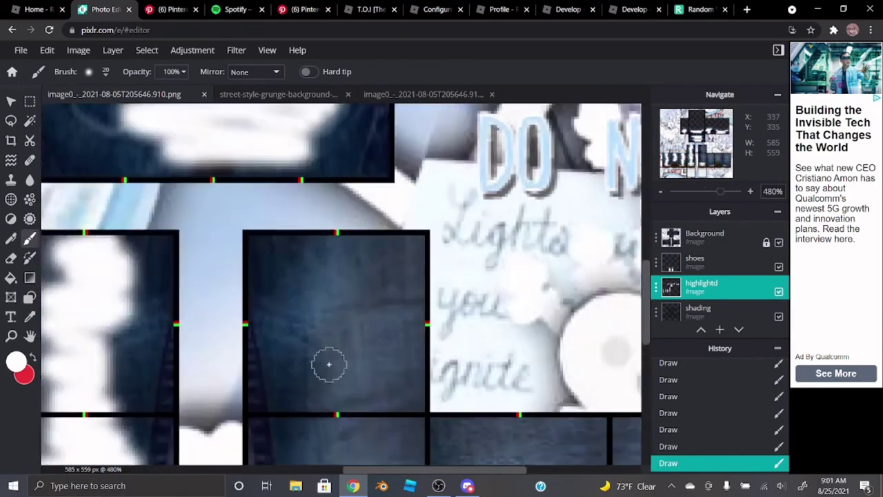
{"action": "mouse_move", "coordinate": [310, 200]}
{"action": "left_mouse_down"}
{"action": "mouse_move", "coordinate": [407, 293]}
{"action": "mouse_move", "coordinate": [351, 444]}
{"action": "left_mouse_up"}
{"action": "scroll", "coordinate": [382, 193], "scroll_direction": "down", "scroll_amount": 4}
{"action": "left_click_drag", "start_coordinate": [376, 141], "coordinate": [371, 349]}
- Paint vertical white highlights down the centres of the right leg's three remaining denim panels
{"action": "scroll", "coordinate": [388, 138], "scroll_direction": "right", "scroll_amount": 3}
{"action": "mouse_move", "coordinate": [388, 138]}
{"action": "left_mouse_down"}
{"action": "mouse_move", "coordinate": [378, 276]}
{"action": "mouse_move", "coordinate": [390, 404]}
{"action": "left_mouse_up"}
{"action": "scroll", "coordinate": [420, 292], "scroll_direction": "right", "scroll_amount": 3}
{"action": "left_click_drag", "start_coordinate": [335, 142], "coordinate": [345, 311]}
{"action": "mouse_move", "coordinate": [536, 138]}
{"action": "left_mouse_down"}
{"action": "mouse_move", "coordinate": [551, 196]}
{"action": "mouse_move", "coordinate": [536, 285]}
{"action": "mouse_move", "coordinate": [502, 351]}
{"action": "left_mouse_up"}
- Set the blend mode of the highlightd layer to Overlay
{"action": "key", "text": "ctrl+0"}
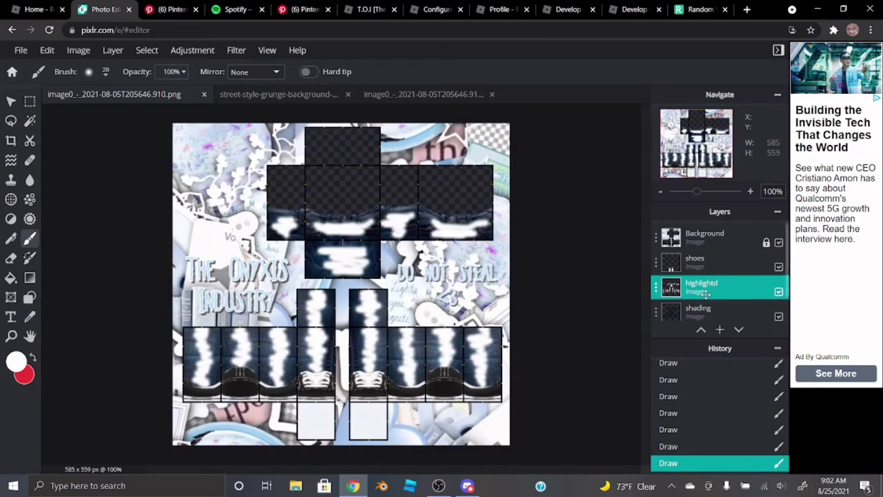
{"action": "left_click", "coordinate": [704, 291]}
{"action": "left_click", "coordinate": [648, 283]}
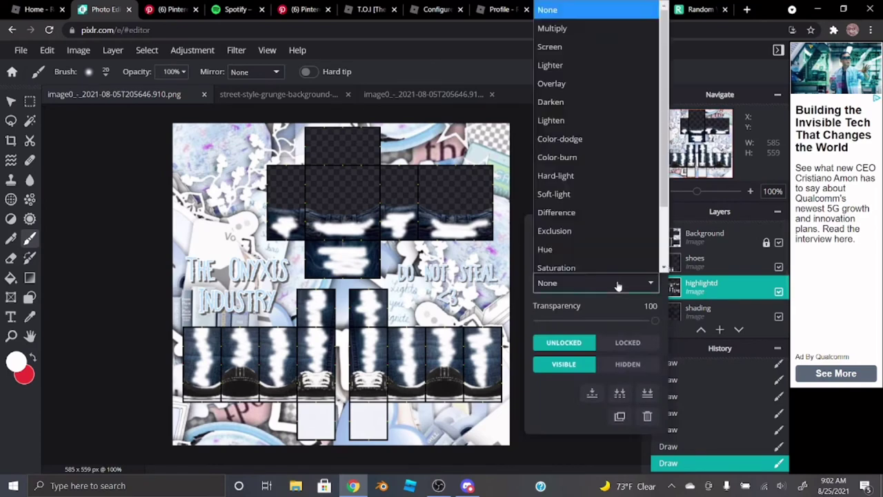
{"action": "left_click", "coordinate": [577, 78]}
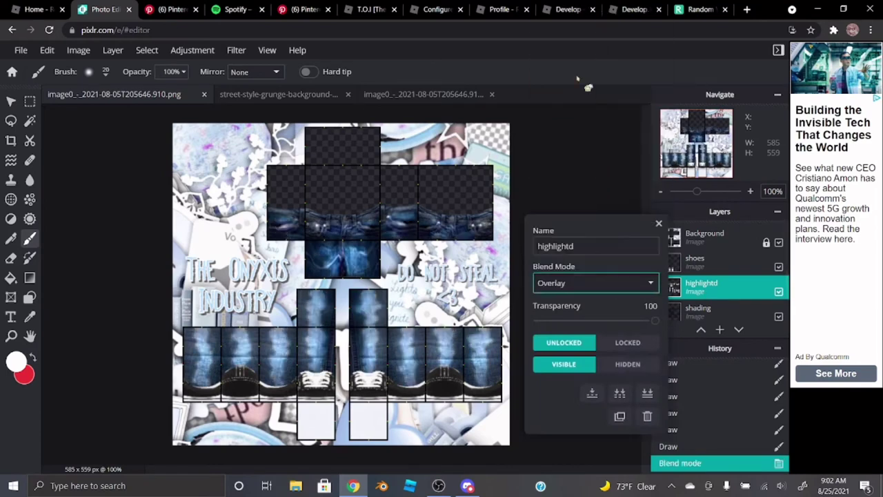
{"action": "left_click", "coordinate": [659, 225]}
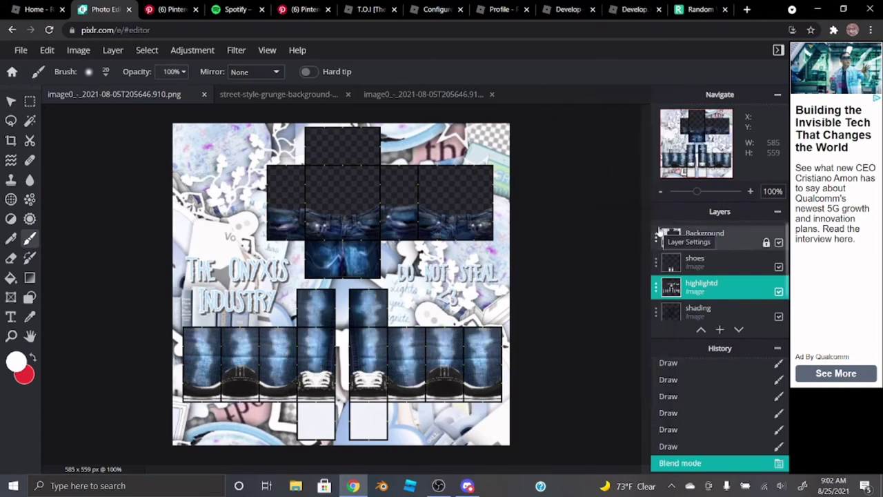
- Apply a Blur filter with an amount of 60 to the highlightd layer
{"action": "left_click", "coordinate": [235, 55]}
{"action": "mouse_move", "coordinate": [272, 89]}
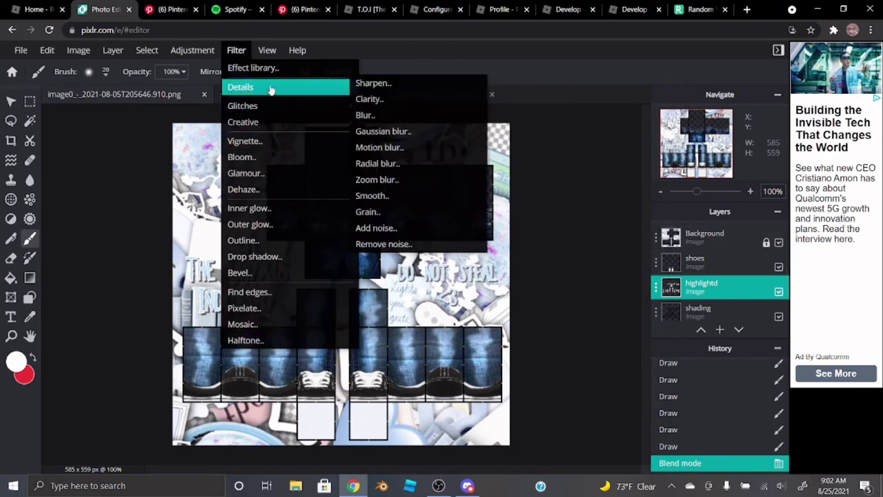
{"action": "left_click", "coordinate": [374, 116]}
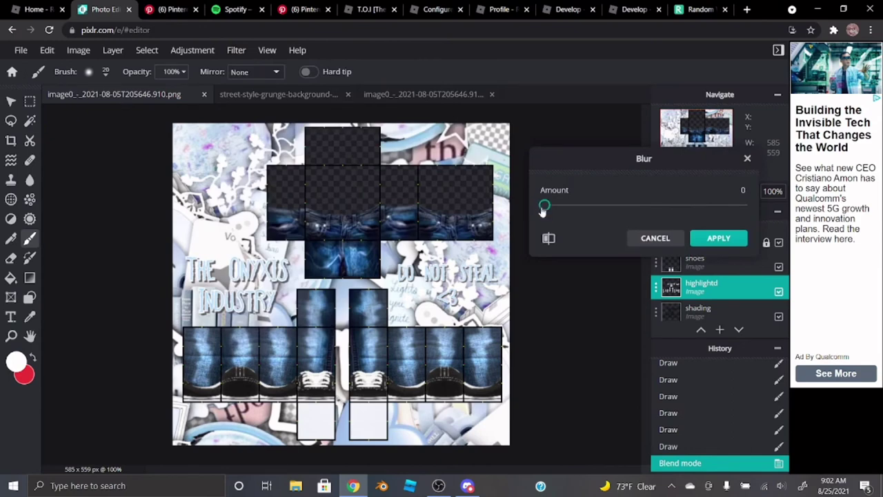
{"action": "left_click_drag", "start_coordinate": [580, 207], "coordinate": [637, 205]}
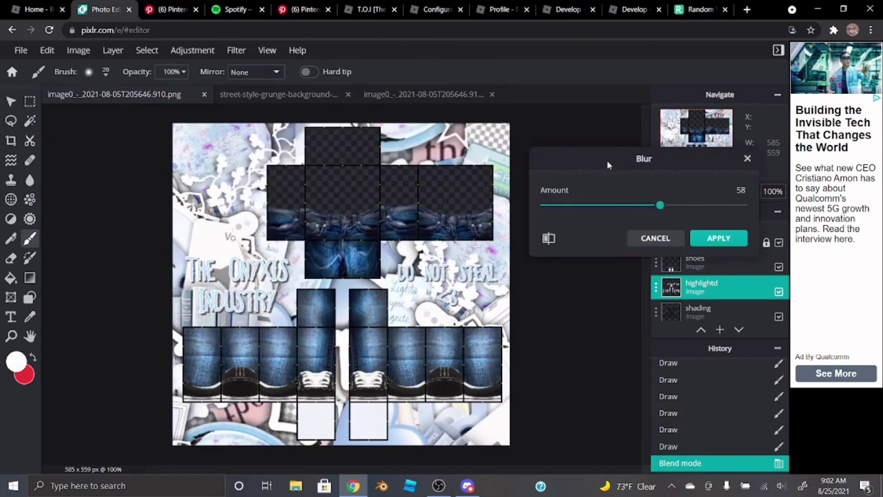
{"action": "left_click_drag", "start_coordinate": [607, 164], "coordinate": [637, 142]}
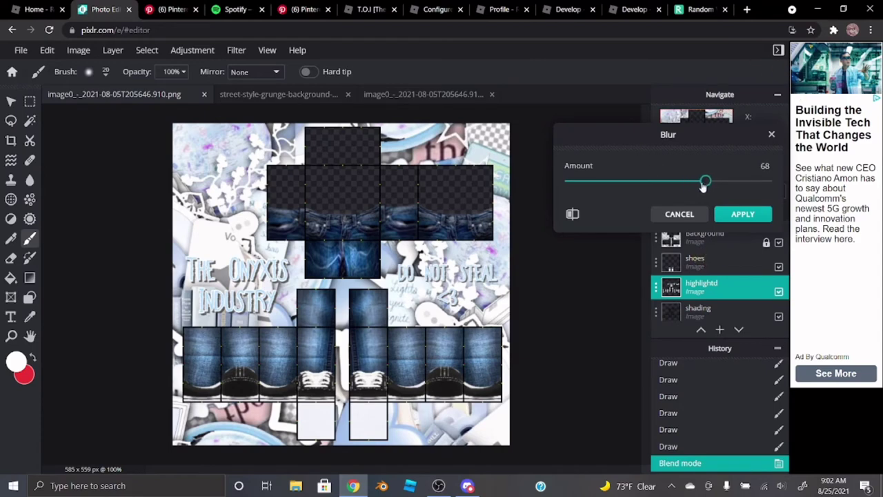
{"action": "mouse_move", "coordinate": [703, 184]}
{"action": "left_mouse_down"}
{"action": "mouse_move", "coordinate": [688, 182]}
{"action": "mouse_move", "coordinate": [700, 182]}
{"action": "left_mouse_up"}
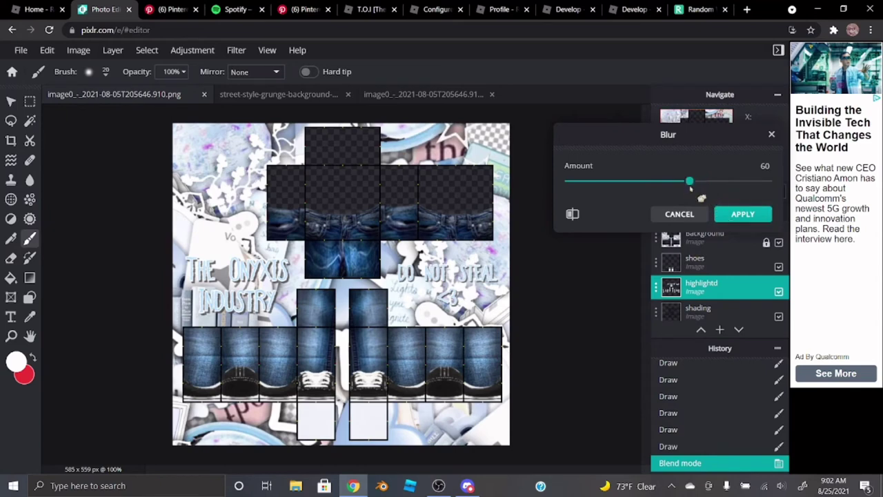
{"action": "left_click", "coordinate": [733, 214]}
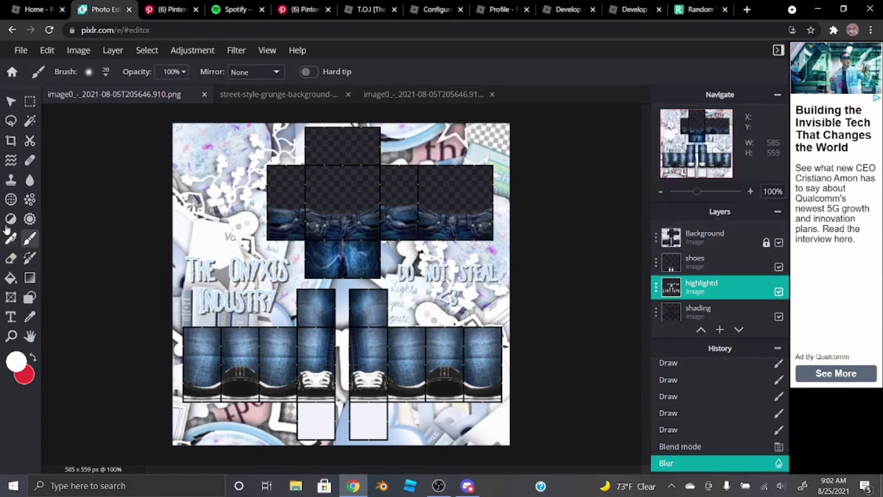
- Erase the highlight spill above the waistband on the leftmost hip panel and the front torso panel with a size 40 soft eraser
{"action": "left_click", "coordinate": [10, 257]}
{"action": "scroll", "coordinate": [372, 155], "scroll_direction": "up", "scroll_amount": 5}
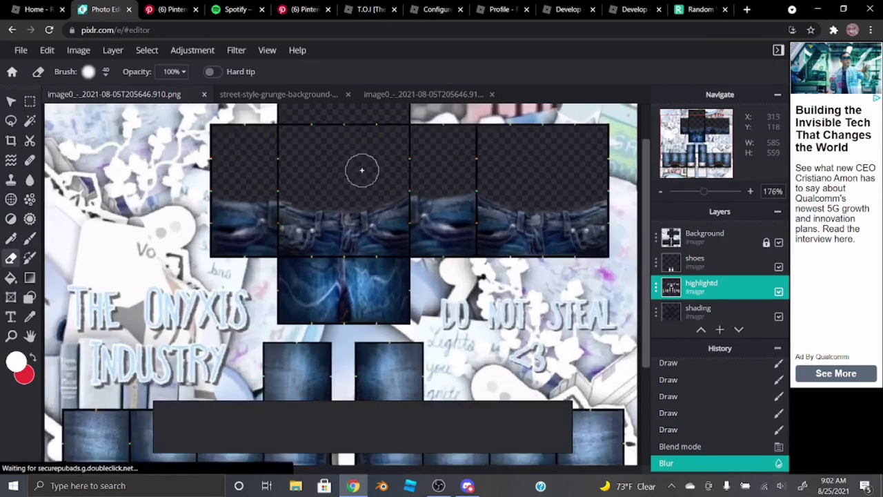
{"action": "scroll", "coordinate": [254, 205], "scroll_direction": "up", "scroll_amount": 5}
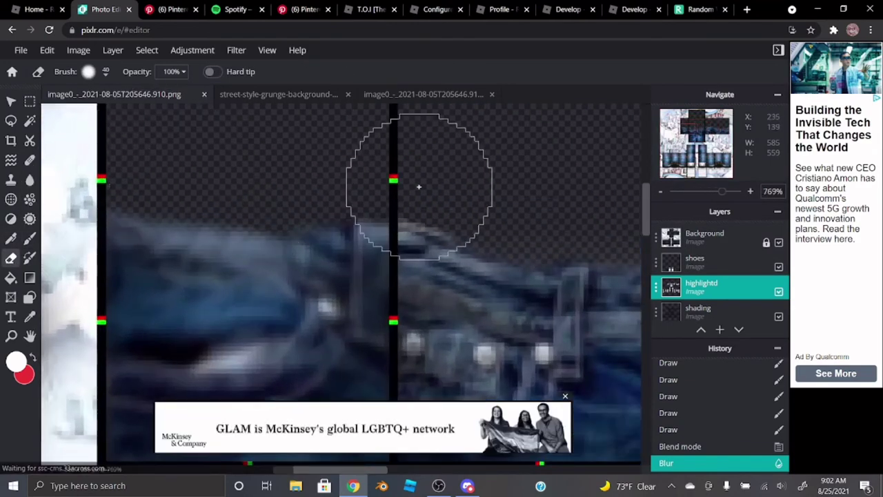
{"action": "left_click_drag", "start_coordinate": [232, 173], "coordinate": [269, 201]}
{"action": "scroll", "coordinate": [325, 233], "scroll_direction": "down", "scroll_amount": 3}
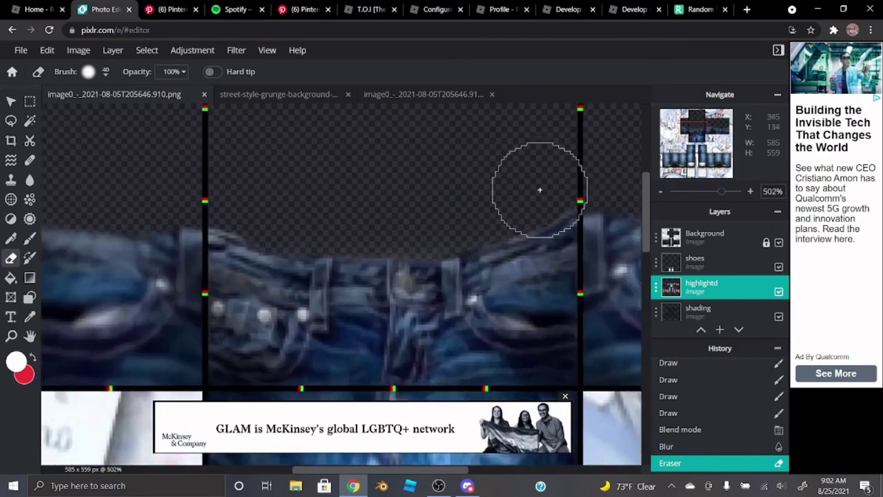
{"action": "mouse_move", "coordinate": [332, 216]}
{"action": "left_mouse_down"}
{"action": "mouse_move", "coordinate": [313, 223]}
{"action": "mouse_move", "coordinate": [247, 200]}
{"action": "left_mouse_up"}
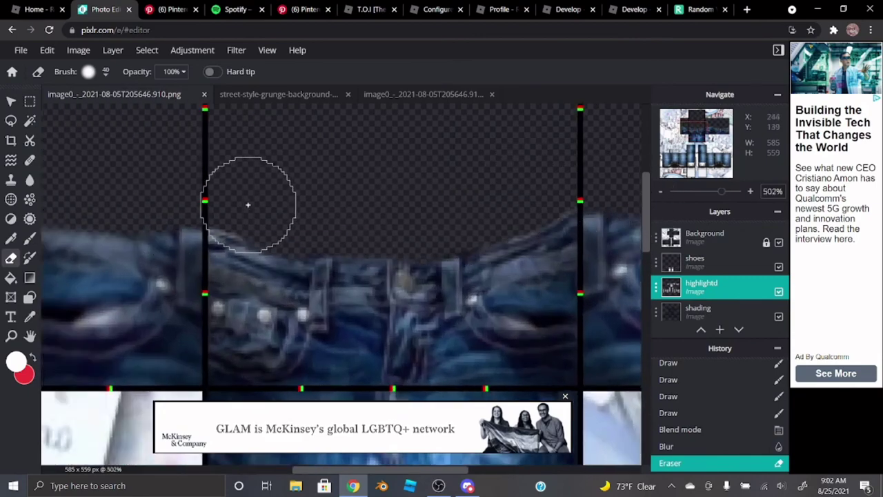
- Erase the highlight spill above the waistband on the second hip panel and the back torso panel, and dismiss the advert banner
{"action": "scroll", "coordinate": [207, 204], "scroll_direction": "down", "scroll_amount": 2}
{"action": "scroll", "coordinate": [327, 187], "scroll_direction": "down", "scroll_amount": 2}
{"action": "scroll", "coordinate": [489, 187], "scroll_direction": "up", "scroll_amount": 5}
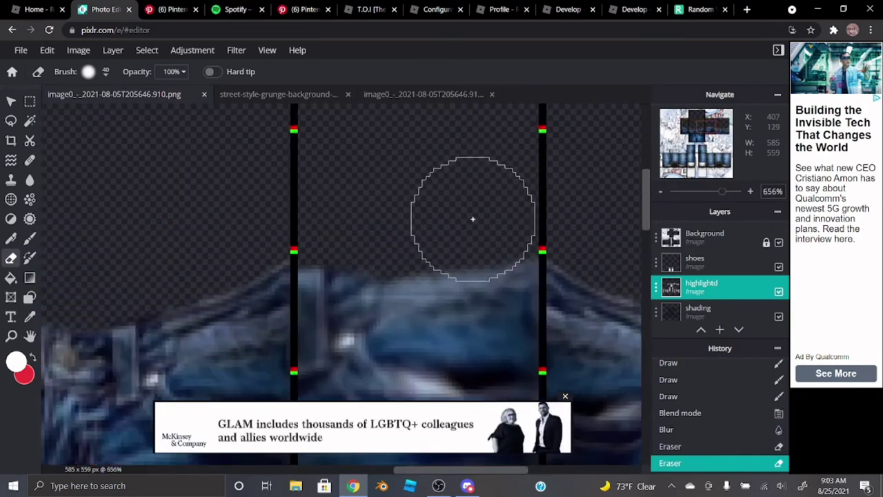
{"action": "left_click_drag", "start_coordinate": [368, 212], "coordinate": [446, 217]}
{"action": "scroll", "coordinate": [260, 227], "scroll_direction": "down", "scroll_amount": 6}
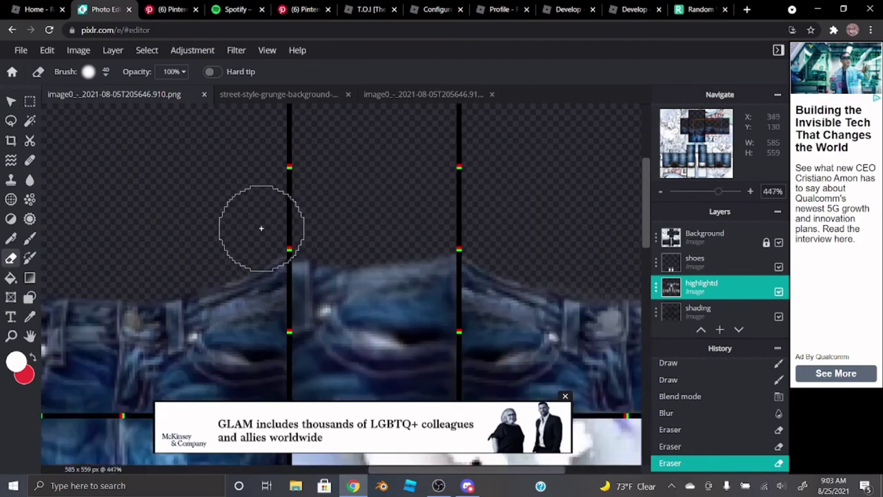
{"action": "scroll", "coordinate": [611, 246], "scroll_direction": "up", "scroll_amount": 5}
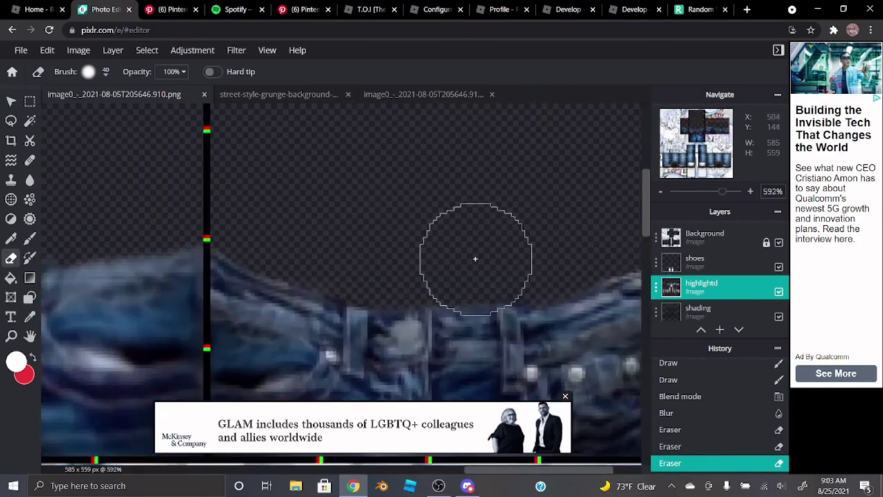
{"action": "left_click_drag", "start_coordinate": [390, 246], "coordinate": [262, 203]}
{"action": "scroll", "coordinate": [414, 220], "scroll_direction": "down", "scroll_amount": 3}
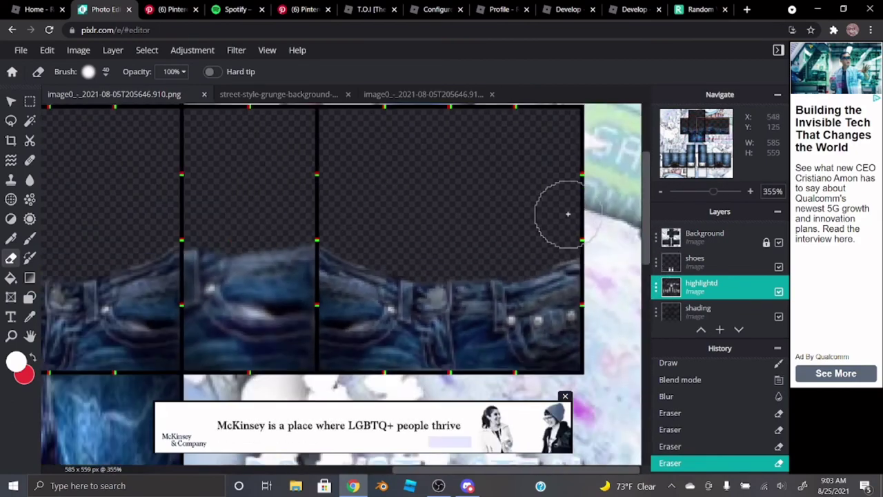
{"action": "mouse_move", "coordinate": [513, 246]}
{"action": "left_mouse_down"}
{"action": "mouse_move", "coordinate": [556, 237]}
{"action": "mouse_move", "coordinate": [544, 244]}
{"action": "left_mouse_up"}
{"action": "scroll", "coordinate": [544, 244], "scroll_direction": "down", "scroll_amount": 5}
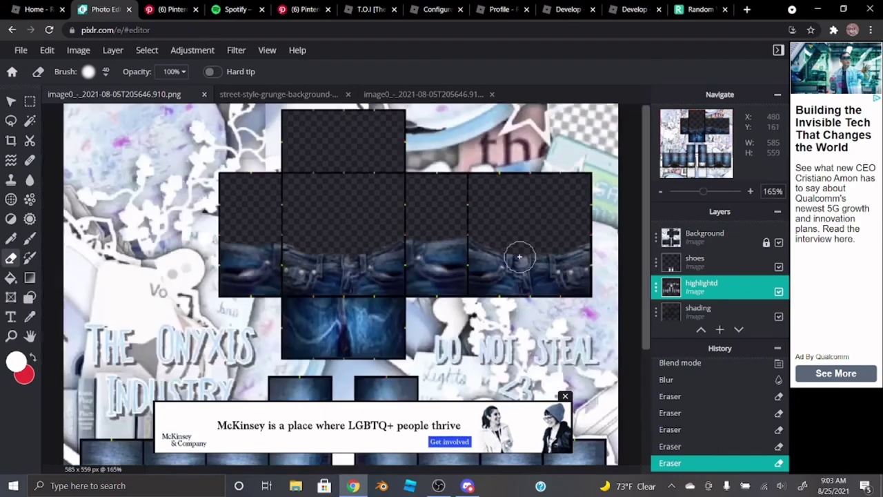
{"action": "left_click", "coordinate": [564, 398]}
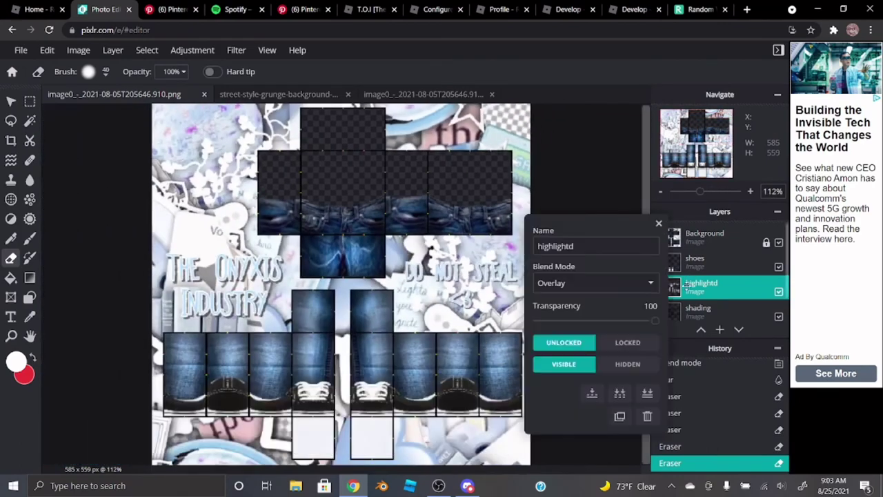
- Reduce the highlightd layer's transparency setting to about 67
{"action": "double_click", "coordinate": [685, 284]}
{"action": "left_click_drag", "start_coordinate": [653, 323], "coordinate": [627, 328]}
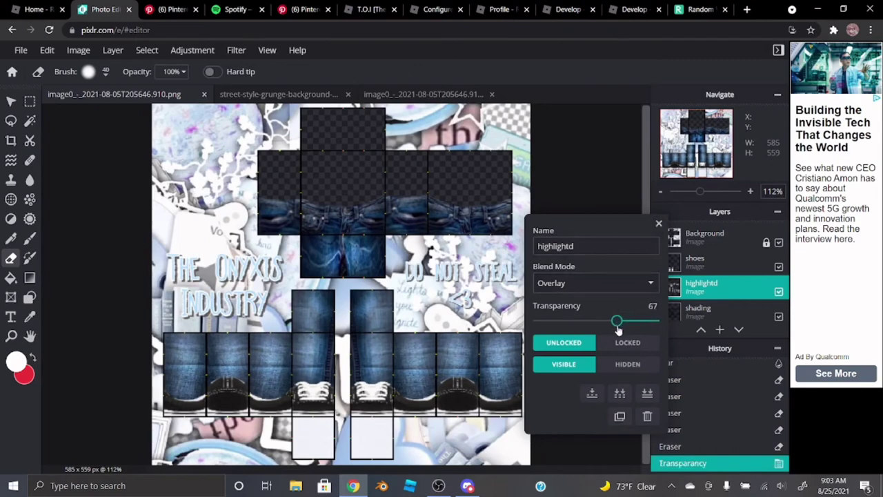
{"action": "left_click", "coordinate": [659, 223]}
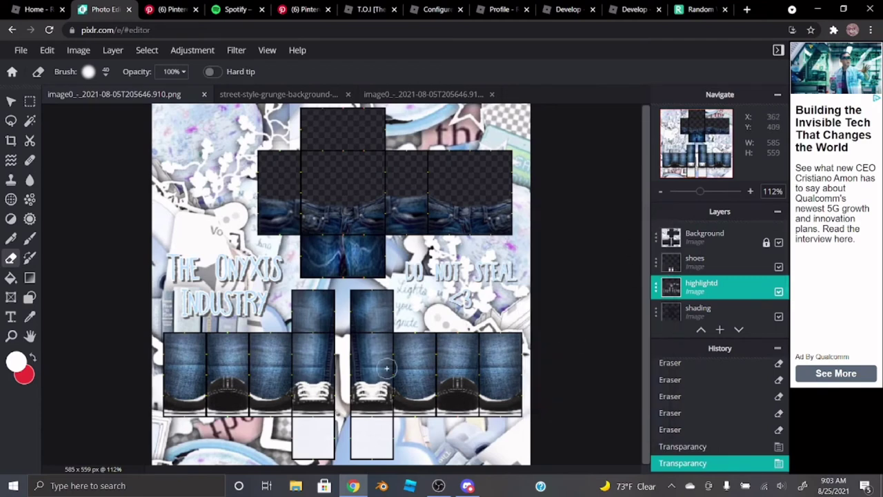
- Add an empty layer above the highlightd layer and set the foreground colour to black
{"action": "left_click", "coordinate": [720, 329]}
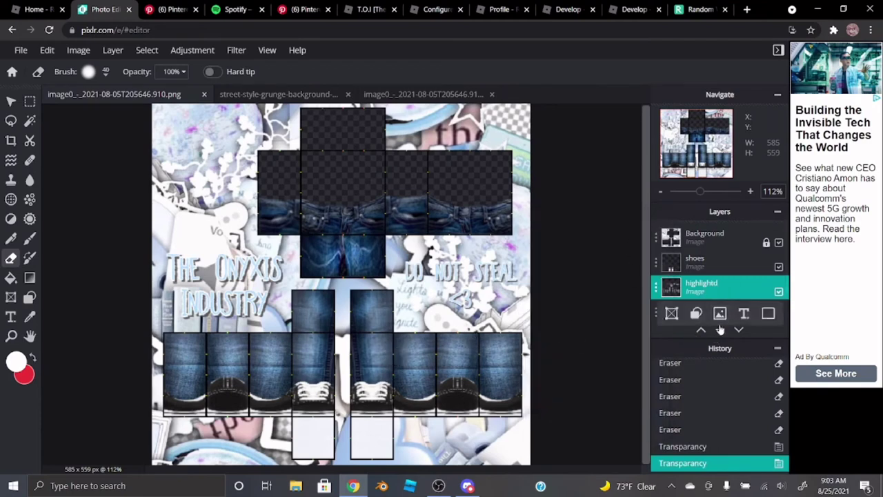
{"action": "left_click", "coordinate": [763, 316]}
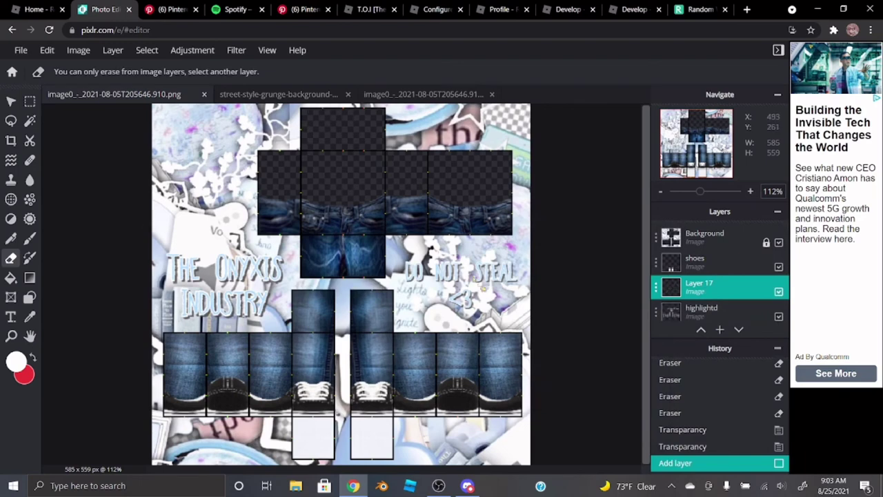
{"action": "left_click", "coordinate": [16, 362]}
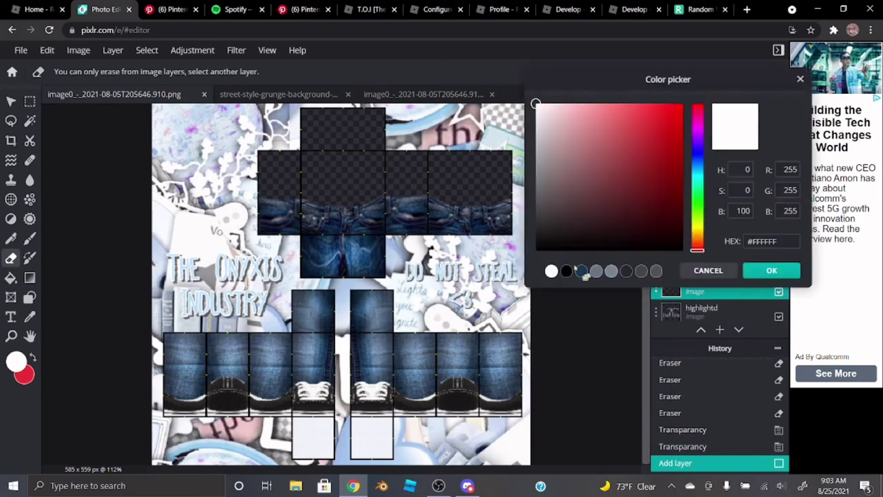
{"action": "left_click", "coordinate": [569, 271]}
{"action": "left_click", "coordinate": [767, 271]}
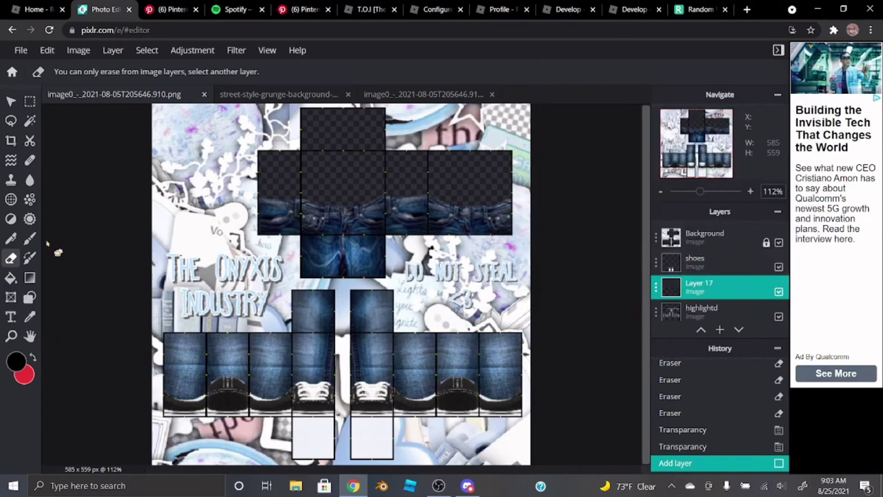
- Draw black crease lines around the pocket of the leftmost hip panel with the Sketchy pen at size 1, amount 30
{"action": "left_click", "coordinate": [10, 238]}
{"action": "scroll", "coordinate": [355, 260], "scroll_direction": "up", "scroll_amount": 5}
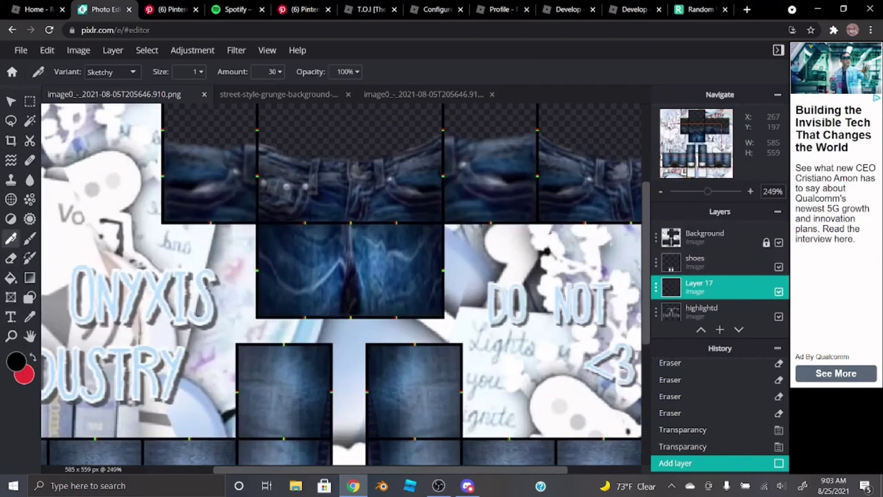
{"action": "scroll", "coordinate": [320, 197], "scroll_direction": "down", "scroll_amount": 2}
{"action": "scroll", "coordinate": [343, 233], "scroll_direction": "up", "scroll_amount": 4}
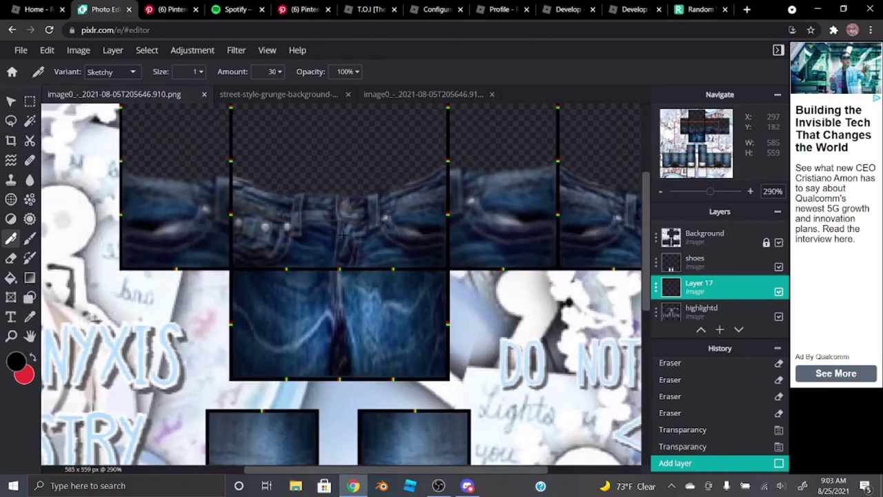
{"action": "scroll", "coordinate": [343, 232], "scroll_direction": "down", "scroll_amount": 1}
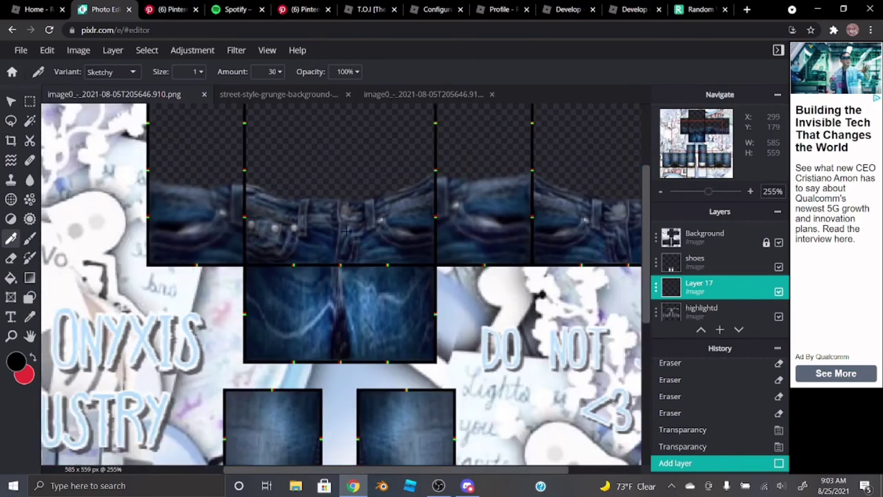
{"action": "scroll", "coordinate": [347, 311], "scroll_direction": "down", "scroll_amount": 5}
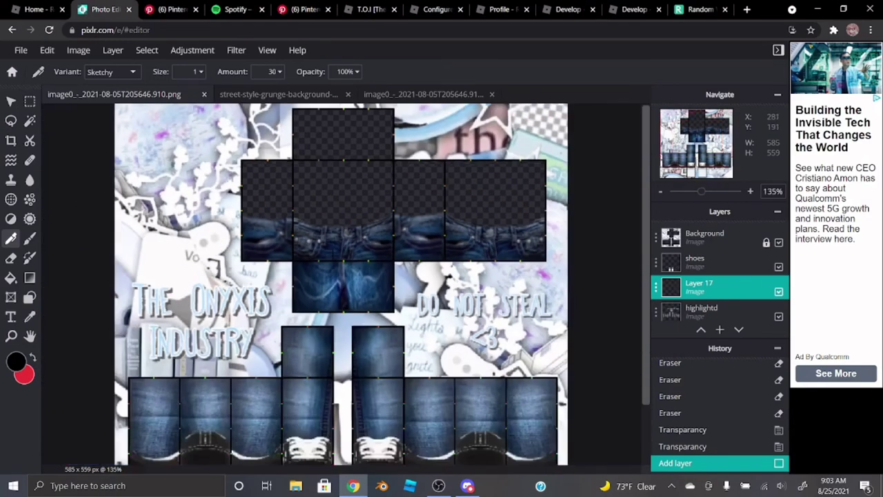
{"action": "scroll", "coordinate": [333, 249], "scroll_direction": "down", "scroll_amount": 2}
{"action": "scroll", "coordinate": [267, 224], "scroll_direction": "up", "scroll_amount": 10}
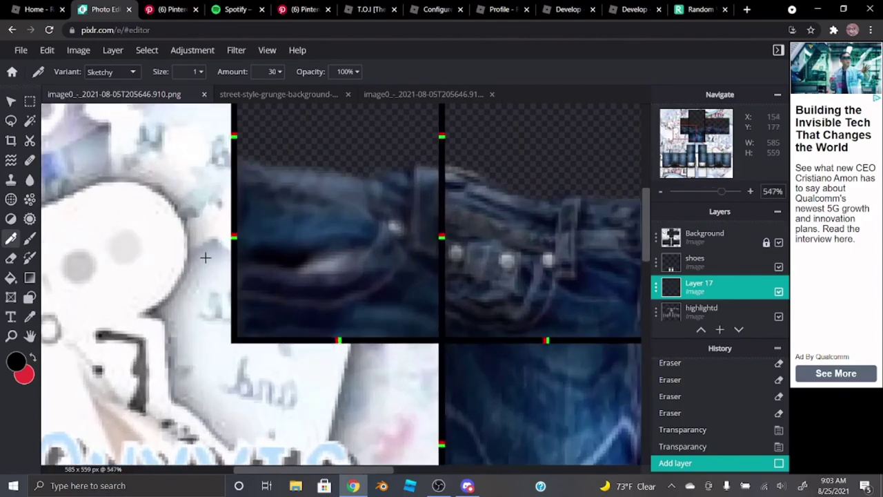
{"action": "scroll", "coordinate": [277, 179], "scroll_direction": "up", "scroll_amount": 5}
{"action": "scroll", "coordinate": [276, 182], "scroll_direction": "down", "scroll_amount": 1}
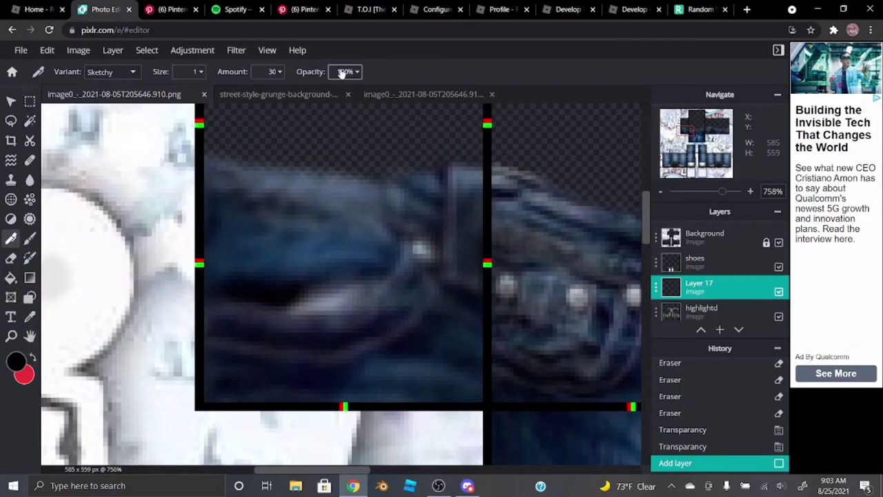
{"action": "scroll", "coordinate": [275, 419], "scroll_direction": "down", "scroll_amount": 2}
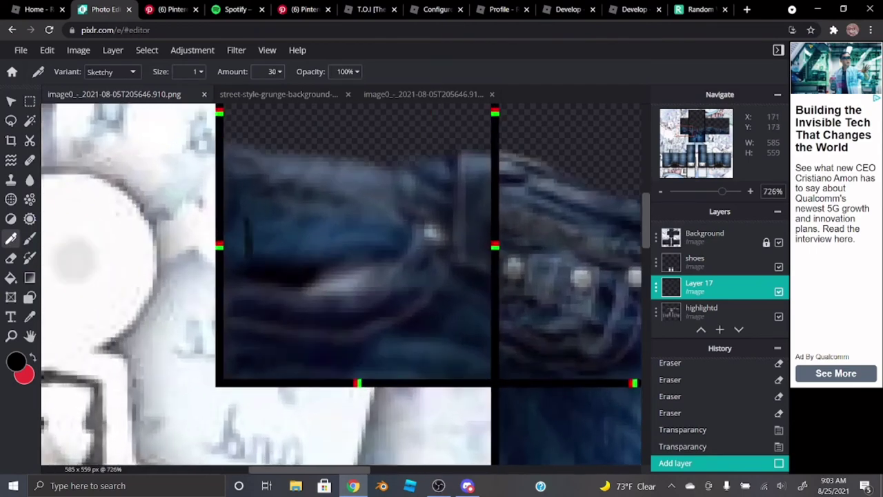
{"action": "left_click_drag", "start_coordinate": [247, 304], "coordinate": [330, 284]}
{"action": "scroll", "coordinate": [337, 422], "scroll_direction": "down", "scroll_amount": 3}
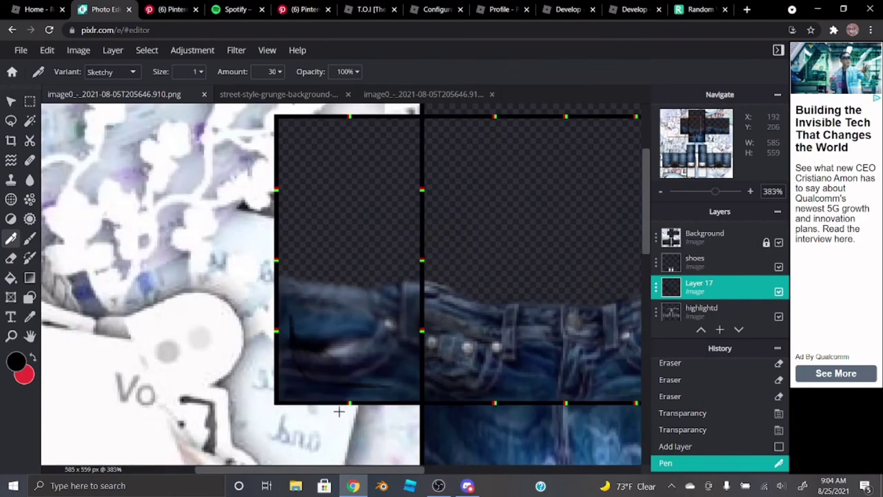
{"action": "scroll", "coordinate": [338, 411], "scroll_direction": "up", "scroll_amount": 3}
{"action": "left_click_drag", "start_coordinate": [291, 196], "coordinate": [441, 286]}
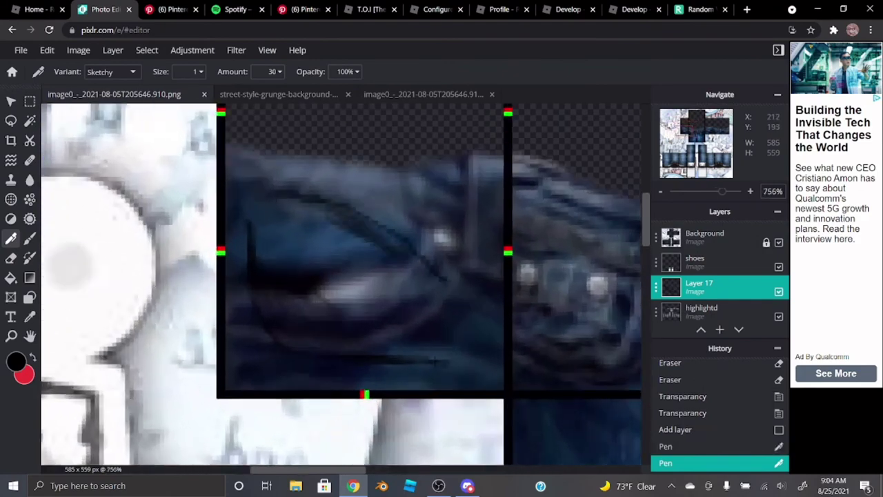
{"action": "scroll", "coordinate": [362, 288], "scroll_direction": "down", "scroll_amount": 2}
{"action": "scroll", "coordinate": [362, 289], "scroll_direction": "up", "scroll_amount": 3}
{"action": "left_click_drag", "start_coordinate": [305, 243], "coordinate": [349, 298]}
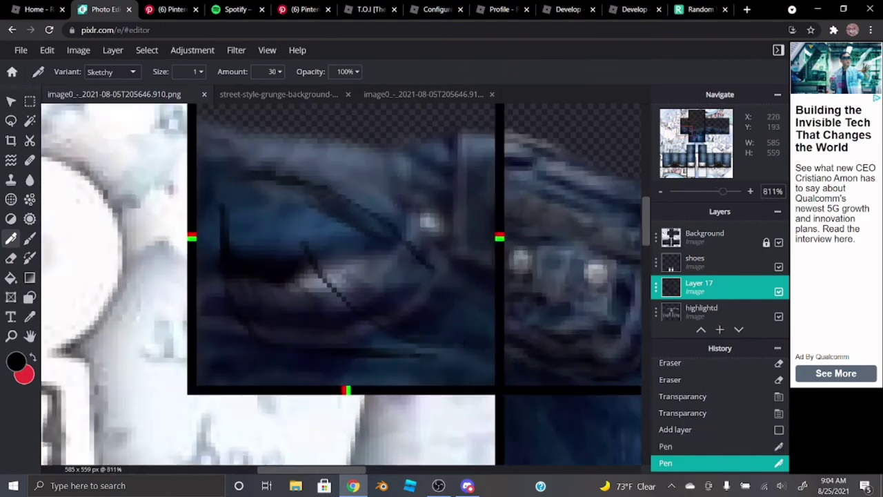
{"action": "left_click", "coordinate": [47, 50]}
{"action": "left_click", "coordinate": [51, 67]}
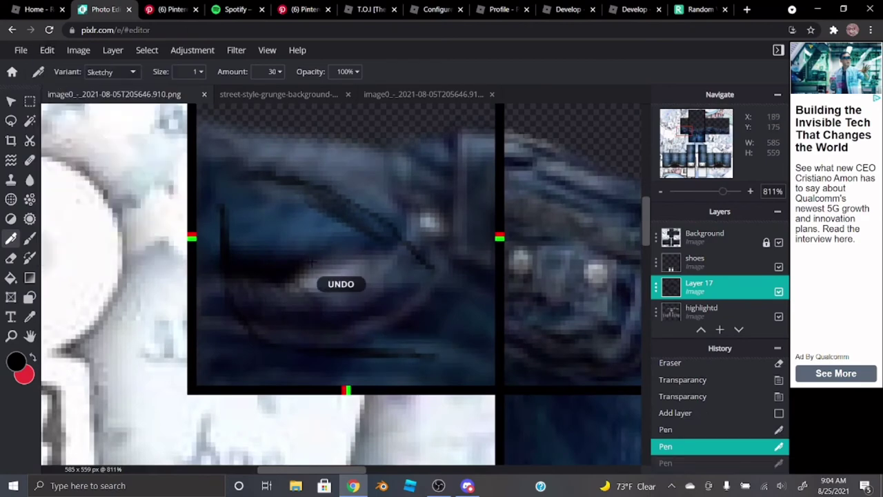
- Draw black crease lines across the leftmost hip pocket and over the pockets, waistband and fly area of the front torso panel
{"action": "scroll", "coordinate": [255, 253], "scroll_direction": "down", "scroll_amount": 3}
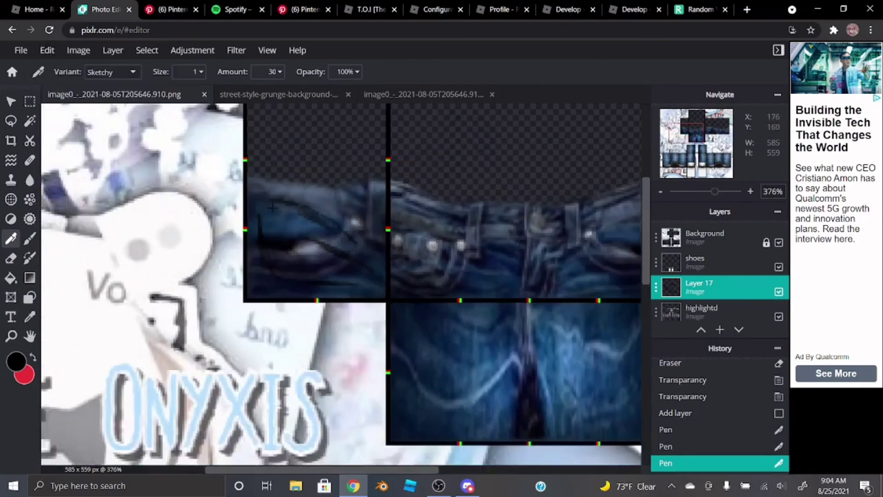
{"action": "scroll", "coordinate": [256, 253], "scroll_direction": "up", "scroll_amount": 3}
{"action": "left_click_drag", "start_coordinate": [264, 191], "coordinate": [373, 272]}
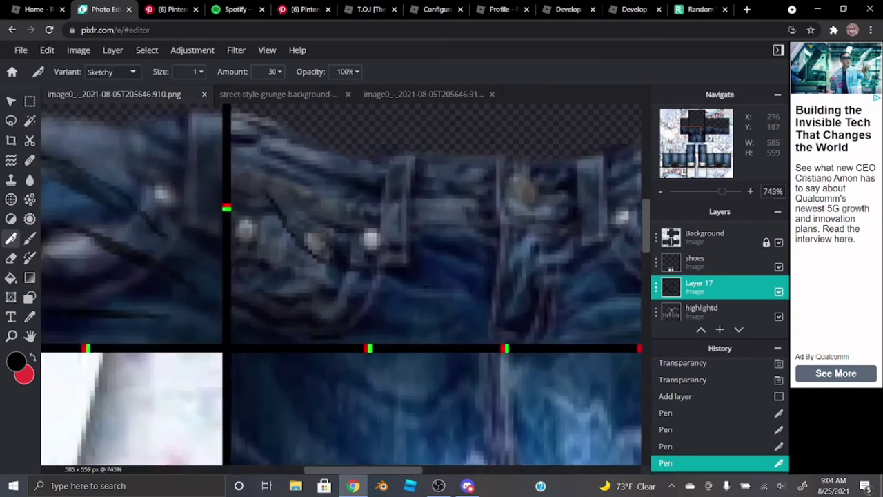
{"action": "left_click_drag", "start_coordinate": [448, 307], "coordinate": [255, 317]}
{"action": "scroll", "coordinate": [466, 272], "scroll_direction": "down", "scroll_amount": 4}
{"action": "scroll", "coordinate": [466, 272], "scroll_direction": "up", "scroll_amount": 3}
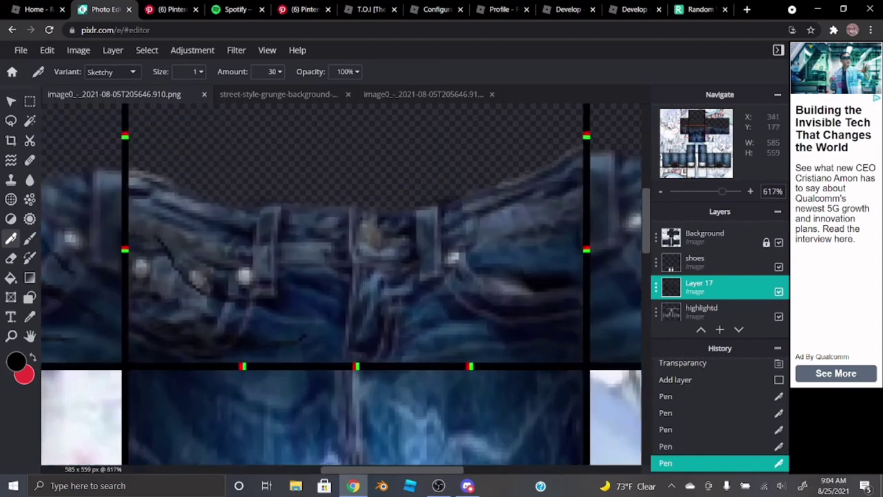
{"action": "left_click_drag", "start_coordinate": [402, 328], "coordinate": [528, 293]}
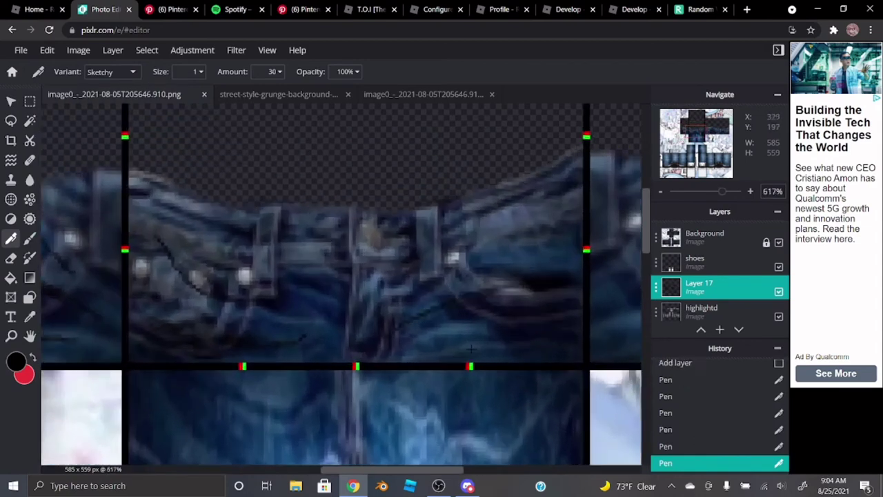
{"action": "left_click_drag", "start_coordinate": [472, 344], "coordinate": [522, 348]}
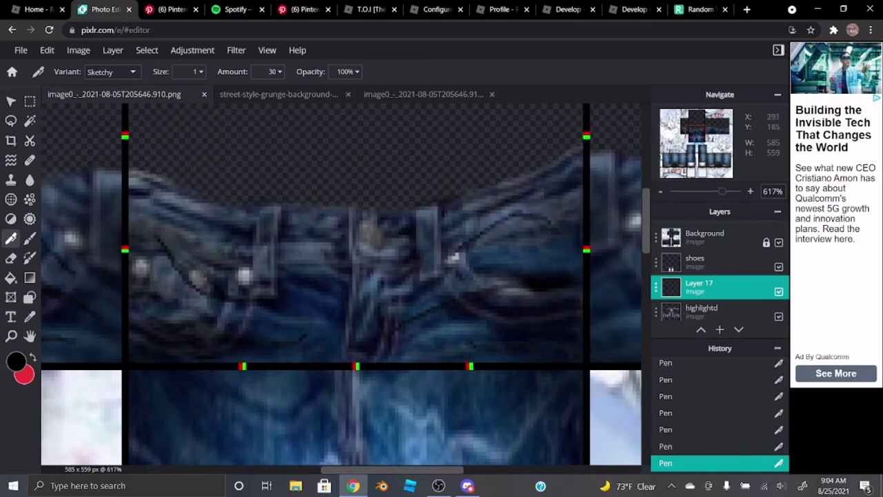
{"action": "left_click_drag", "start_coordinate": [296, 243], "coordinate": [372, 295]}
- Sketch long curved black crease lines on both sides of the dark centre seam in the panel below the front torso
{"action": "scroll", "coordinate": [337, 326], "scroll_direction": "down", "scroll_amount": 3}
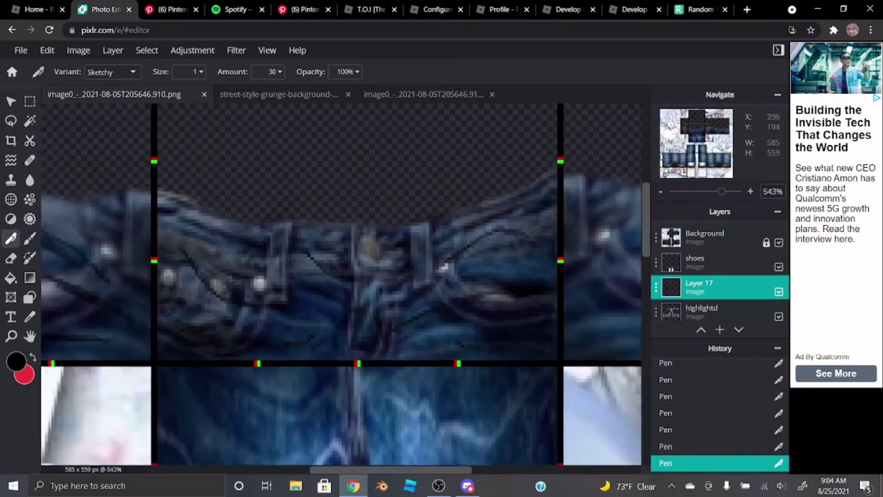
{"action": "scroll", "coordinate": [353, 377], "scroll_direction": "down", "scroll_amount": 2}
{"action": "scroll", "coordinate": [441, 324], "scroll_direction": "up", "scroll_amount": 5}
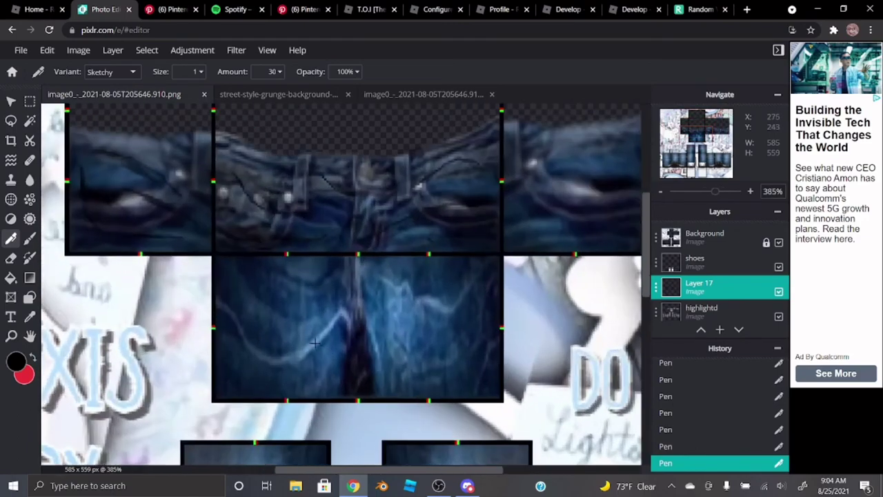
{"action": "mouse_move", "coordinate": [475, 277]}
{"action": "left_mouse_down"}
{"action": "mouse_move", "coordinate": [405, 259]}
{"action": "mouse_move", "coordinate": [277, 307]}
{"action": "mouse_move", "coordinate": [250, 298]}
{"action": "left_mouse_up"}
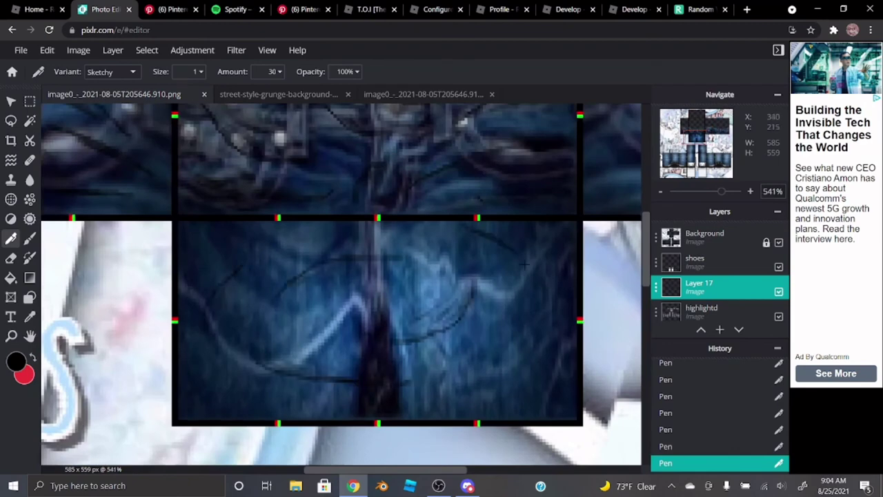
{"action": "left_click_drag", "start_coordinate": [537, 350], "coordinate": [452, 411]}
{"action": "mouse_move", "coordinate": [315, 243]}
{"action": "left_mouse_down"}
{"action": "mouse_move", "coordinate": [354, 308]}
{"action": "mouse_move", "coordinate": [349, 295]}
{"action": "mouse_move", "coordinate": [453, 260]}
{"action": "left_mouse_up"}
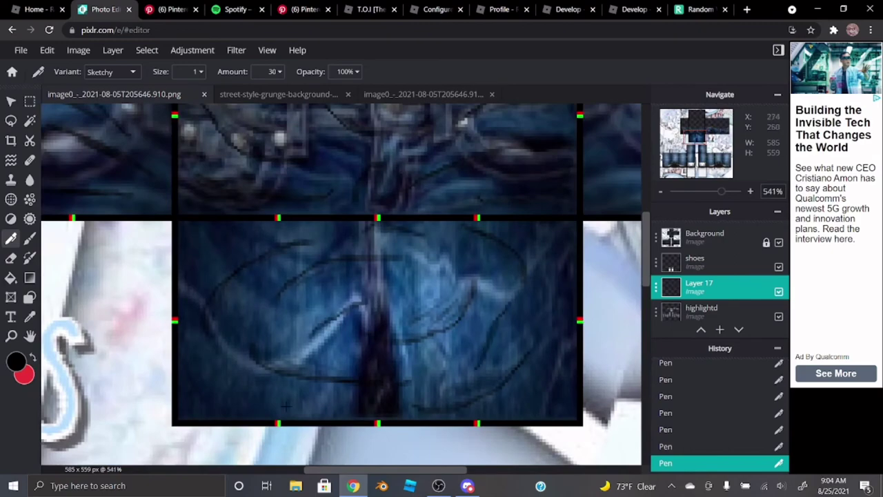
- Draw curved black crease lines around the pocket and rivet of the hip panel between the front and back torso panels
{"action": "scroll", "coordinate": [280, 355], "scroll_direction": "down", "scroll_amount": 5}
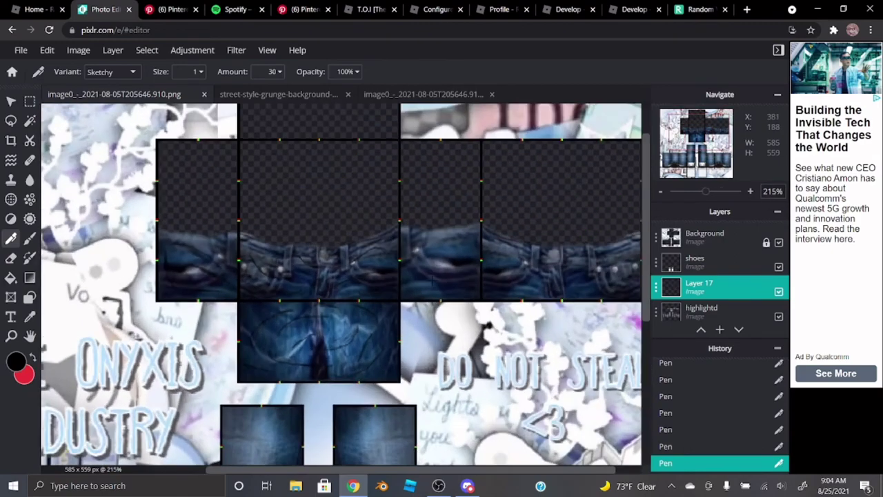
{"action": "scroll", "coordinate": [521, 245], "scroll_direction": "up", "scroll_amount": 1}
{"action": "scroll", "coordinate": [433, 273], "scroll_direction": "up", "scroll_amount": 3}
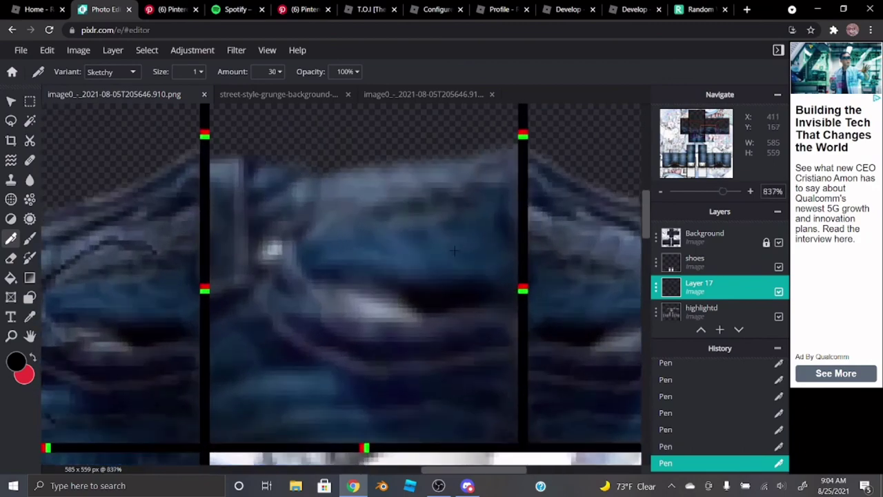
{"action": "mouse_move", "coordinate": [465, 219]}
{"action": "left_mouse_down"}
{"action": "mouse_move", "coordinate": [405, 371]}
{"action": "mouse_move", "coordinate": [330, 408]}
{"action": "left_mouse_up"}
{"action": "left_click_drag", "start_coordinate": [242, 231], "coordinate": [364, 327]}
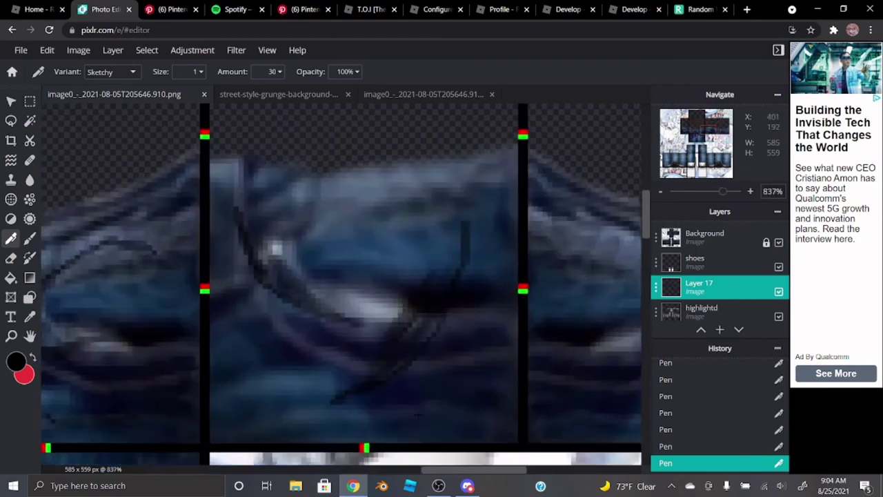
- Undo the last pen stroke and draw long black crease lines across the back torso panel below the waistband
{"action": "left_click_drag", "start_coordinate": [423, 471], "coordinate": [509, 471]}
{"action": "scroll", "coordinate": [495, 471], "scroll_direction": "down", "scroll_amount": 2}
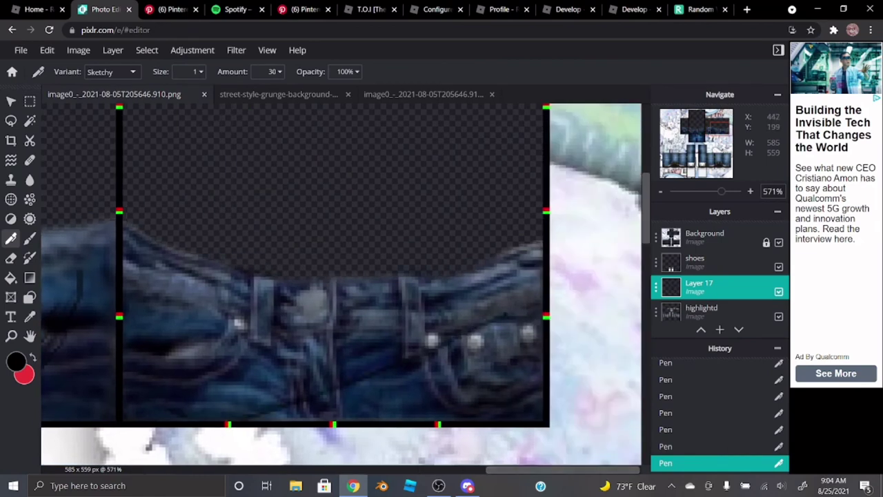
{"action": "left_click", "coordinate": [46, 51]}
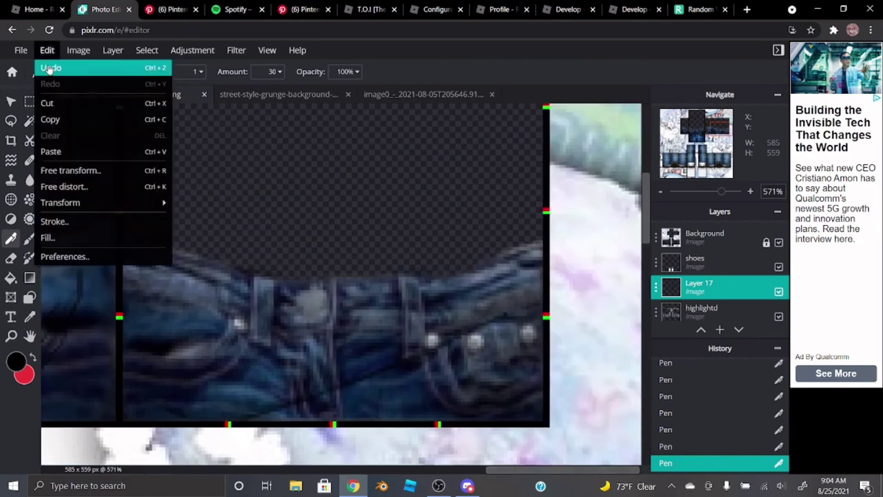
{"action": "left_click", "coordinate": [50, 68]}
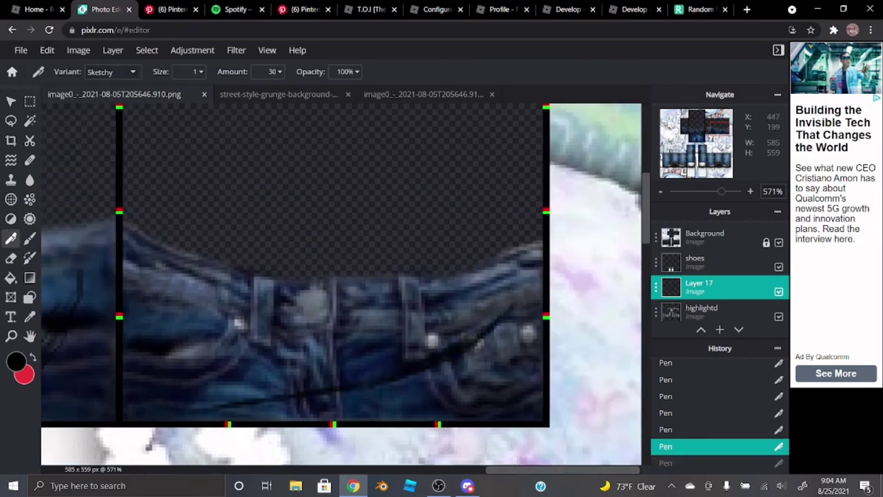
{"action": "key", "text": "ctrl+y"}
{"action": "scroll", "coordinate": [198, 313], "scroll_direction": "up", "scroll_amount": 3}
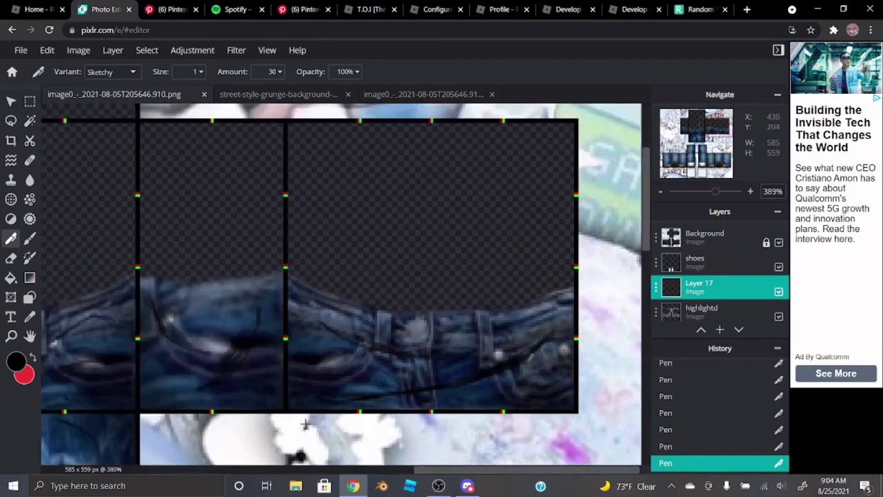
{"action": "scroll", "coordinate": [356, 315], "scroll_direction": "down", "scroll_amount": 3}
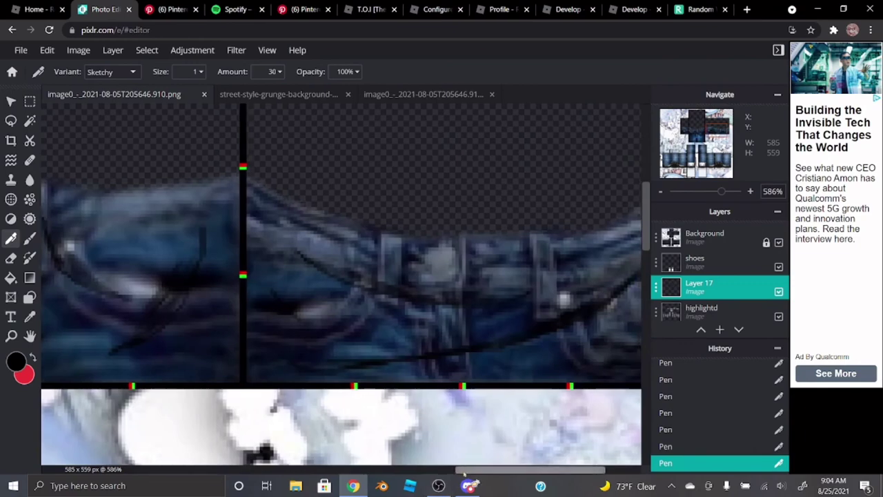
{"action": "left_click_drag", "start_coordinate": [483, 470], "coordinate": [518, 470]}
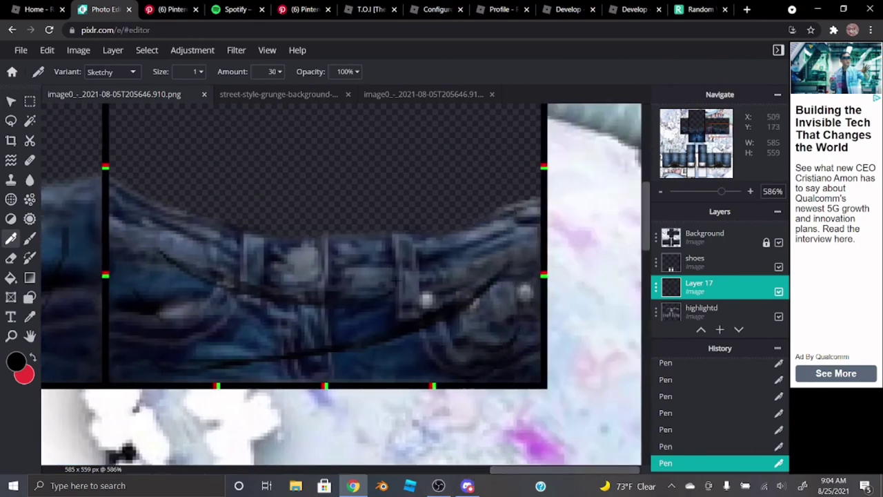
- Sketch curved black crease lines in the square denim panel above the left leg's laced shoe panel
{"action": "scroll", "coordinate": [300, 346], "scroll_direction": "down", "scroll_amount": 10}
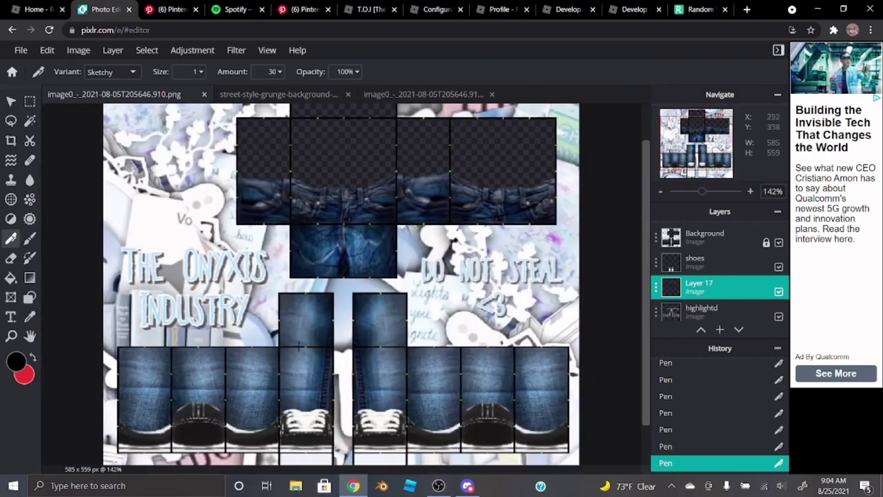
{"action": "scroll", "coordinate": [299, 346], "scroll_direction": "up", "scroll_amount": 10}
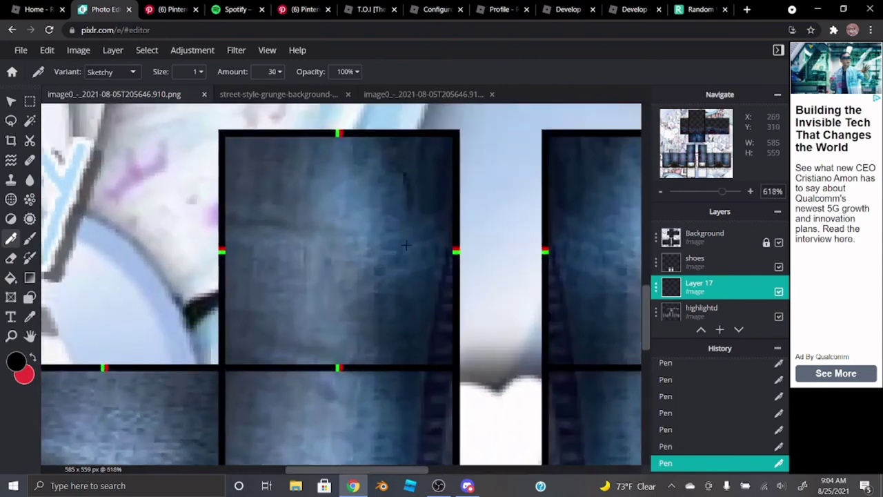
{"action": "left_click_drag", "start_coordinate": [411, 211], "coordinate": [353, 316]}
{"action": "left_click_drag", "start_coordinate": [297, 180], "coordinate": [279, 279]}
{"action": "left_click_drag", "start_coordinate": [296, 333], "coordinate": [327, 339]}
{"action": "left_click_drag", "start_coordinate": [254, 283], "coordinate": [307, 338]}
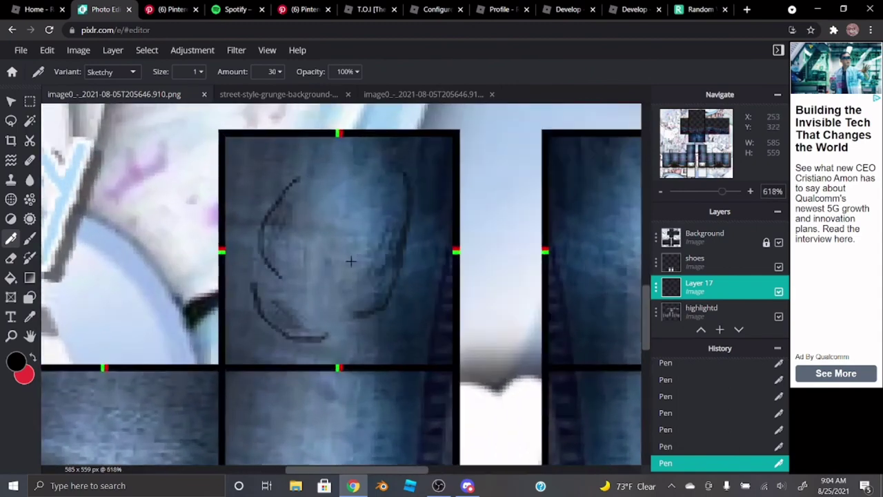
{"action": "left_click_drag", "start_coordinate": [345, 249], "coordinate": [347, 158]}
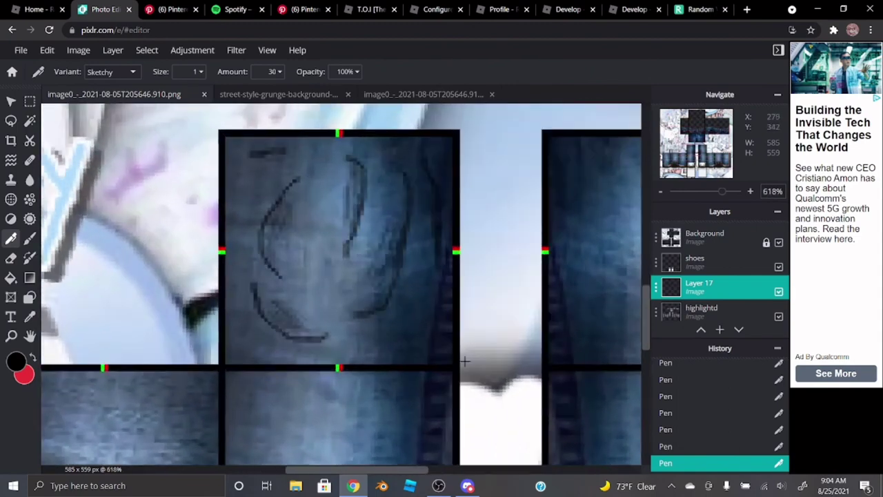
- Draw angled black fold lines on the left leg's front panel, from its upper edge down to the laced shoe
{"action": "left_click_drag", "start_coordinate": [647, 321], "coordinate": [655, 376]}
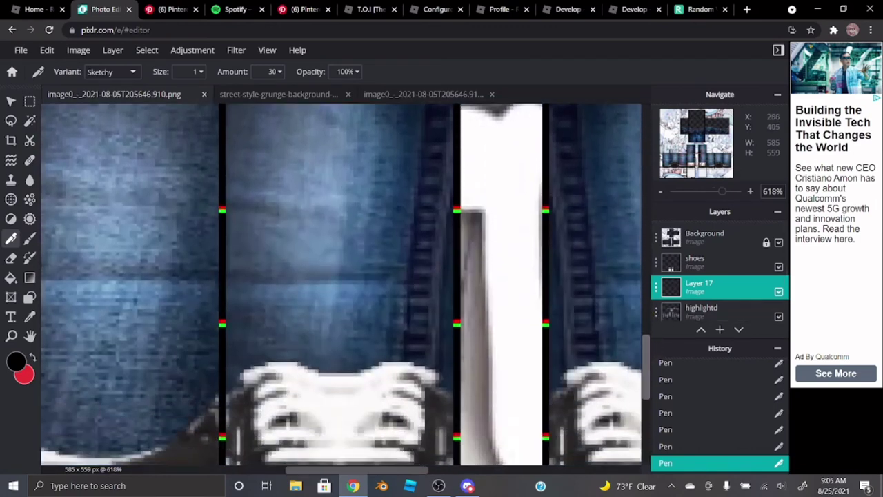
{"action": "scroll", "coordinate": [339, 215], "scroll_direction": "down", "scroll_amount": 2}
{"action": "left_click_drag", "start_coordinate": [397, 186], "coordinate": [310, 291]}
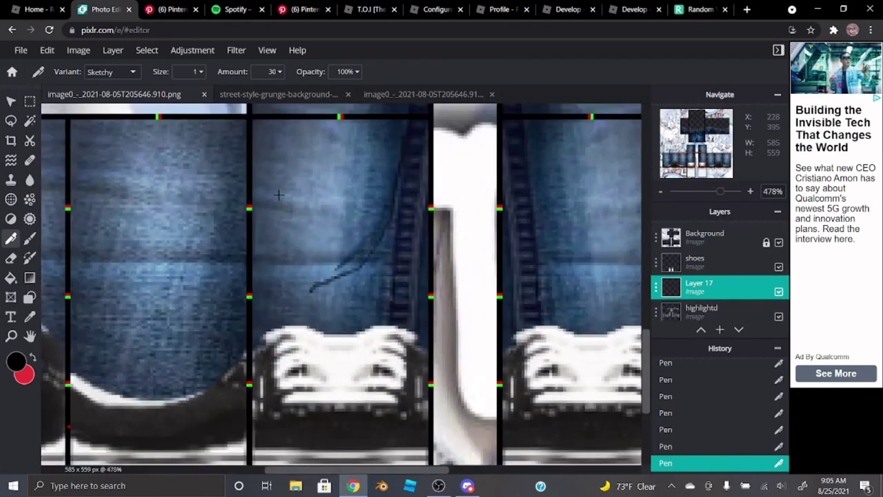
{"action": "mouse_move", "coordinate": [273, 130]}
{"action": "left_mouse_down"}
{"action": "mouse_move", "coordinate": [309, 210]}
{"action": "mouse_move", "coordinate": [333, 222]}
{"action": "left_mouse_up"}
{"action": "scroll", "coordinate": [338, 311], "scroll_direction": "up", "scroll_amount": 2}
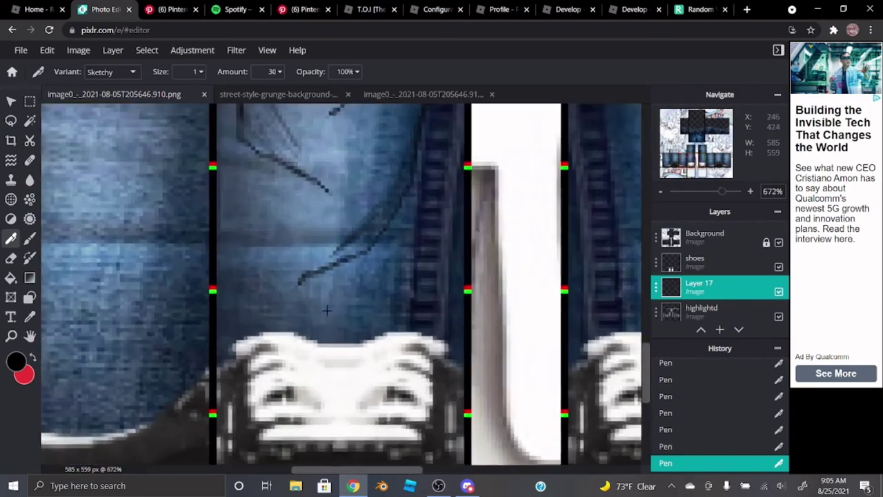
{"action": "left_click_drag", "start_coordinate": [269, 229], "coordinate": [276, 329]}
{"action": "mouse_move", "coordinate": [423, 259]}
{"action": "left_mouse_down"}
{"action": "mouse_move", "coordinate": [396, 300]}
{"action": "mouse_move", "coordinate": [355, 319]}
{"action": "left_mouse_up"}
{"action": "scroll", "coordinate": [322, 379], "scroll_direction": "down", "scroll_amount": 3}
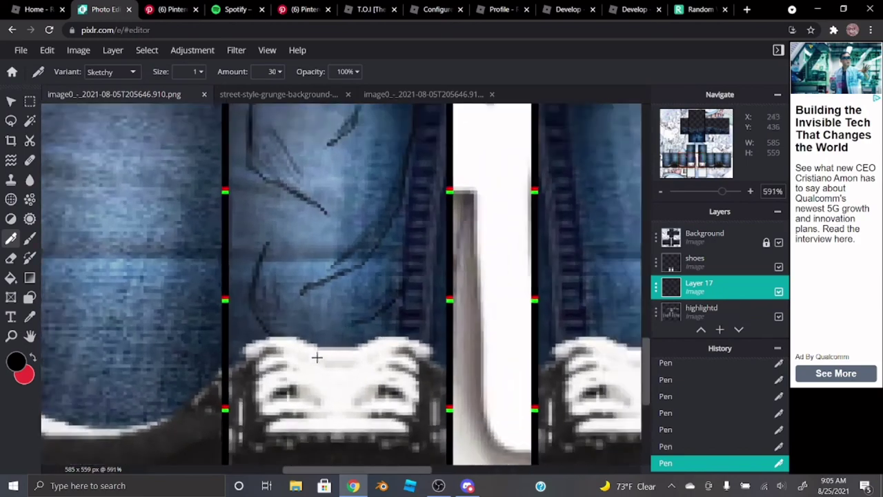
- Draw black fold lines down the full height of the leg panel adjoining the left leg's front panel
{"action": "scroll", "coordinate": [97, 197], "scroll_direction": "up", "scroll_amount": 4}
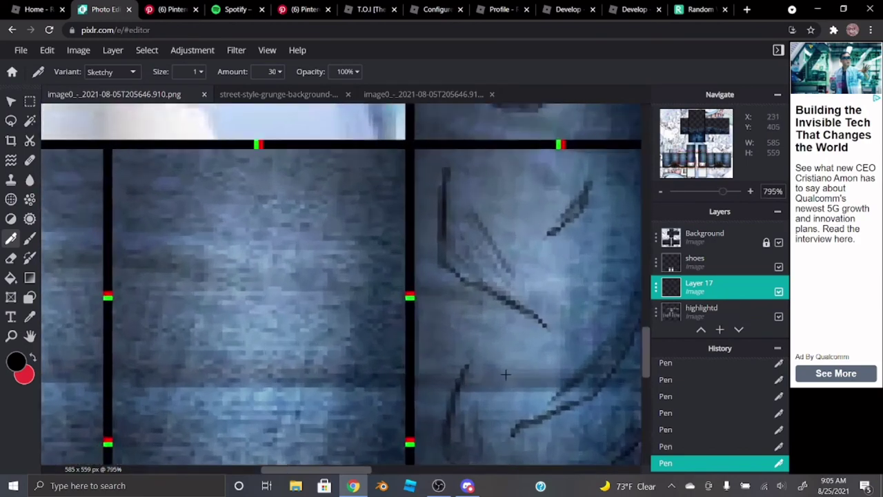
{"action": "scroll", "coordinate": [326, 272], "scroll_direction": "down", "scroll_amount": 2}
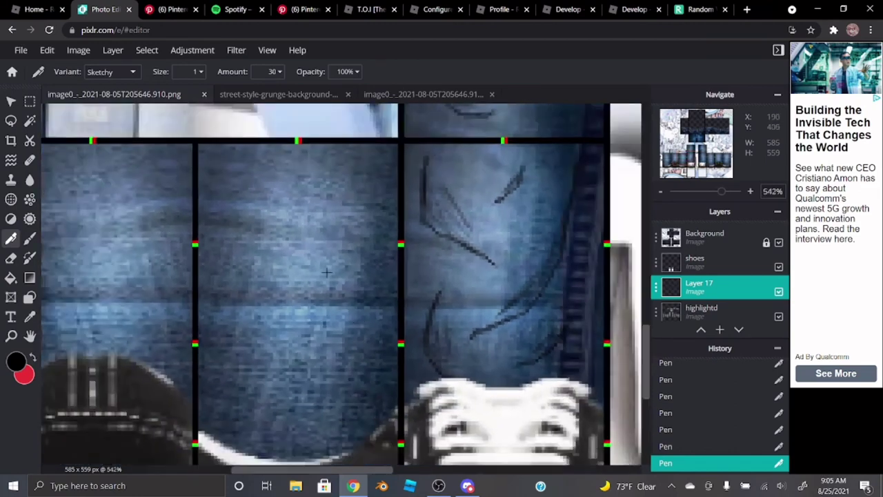
{"action": "left_click_drag", "start_coordinate": [370, 157], "coordinate": [281, 320]}
{"action": "left_click_drag", "start_coordinate": [254, 166], "coordinate": [272, 255]}
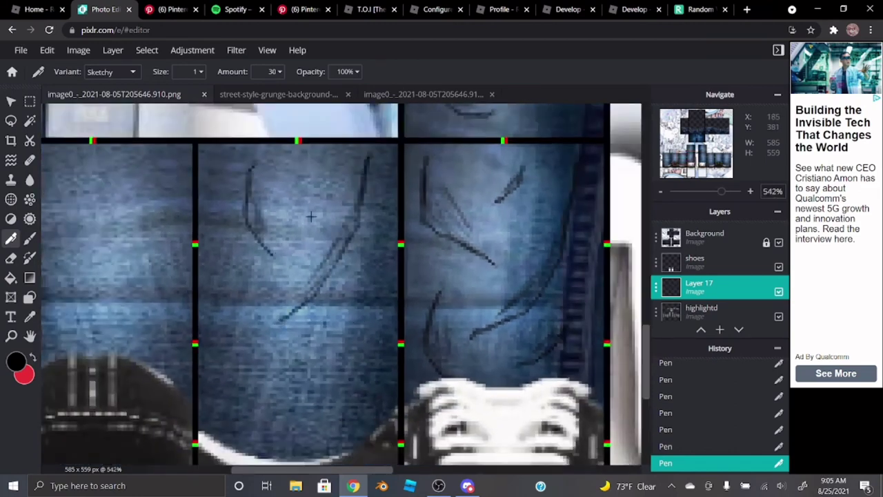
{"action": "left_click_drag", "start_coordinate": [320, 181], "coordinate": [305, 224]}
{"action": "left_click_drag", "start_coordinate": [244, 290], "coordinate": [280, 381]}
{"action": "mouse_move", "coordinate": [353, 309]}
{"action": "left_mouse_down"}
{"action": "mouse_move", "coordinate": [325, 399]}
{"action": "mouse_move", "coordinate": [266, 451]}
{"action": "left_mouse_up"}
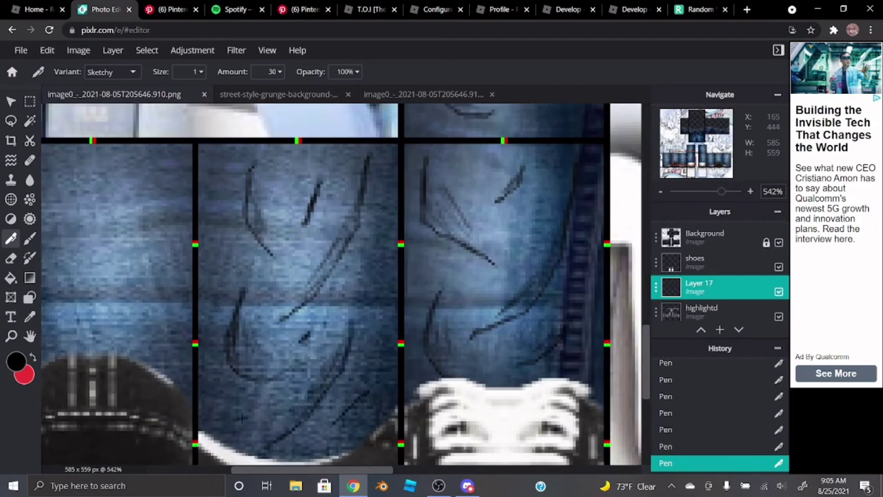
{"action": "left_click_drag", "start_coordinate": [373, 249], "coordinate": [369, 296]}
- Draw black crease lines with the sketchy pen across the left leg's back panel, above the shoe's heel
{"action": "scroll", "coordinate": [372, 297], "scroll_direction": "down", "scroll_amount": 5}
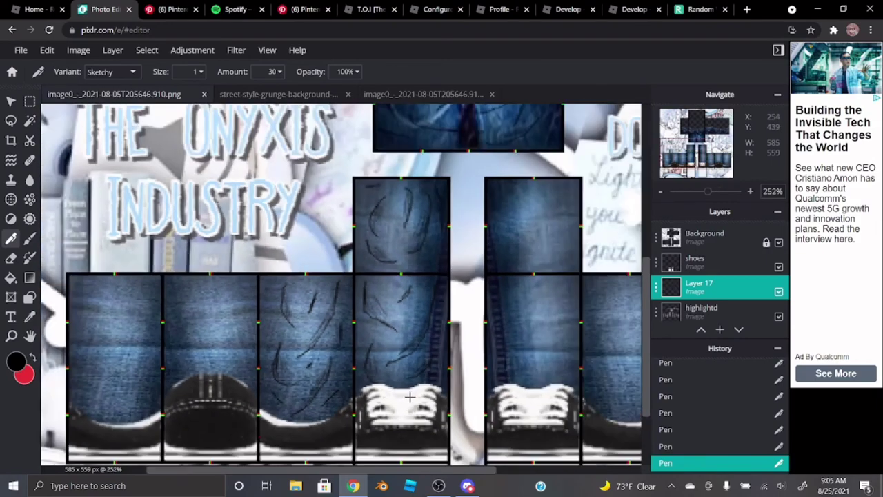
{"action": "scroll", "coordinate": [372, 296], "scroll_direction": "down", "scroll_amount": 2}
{"action": "scroll", "coordinate": [113, 378], "scroll_direction": "up", "scroll_amount": 6}
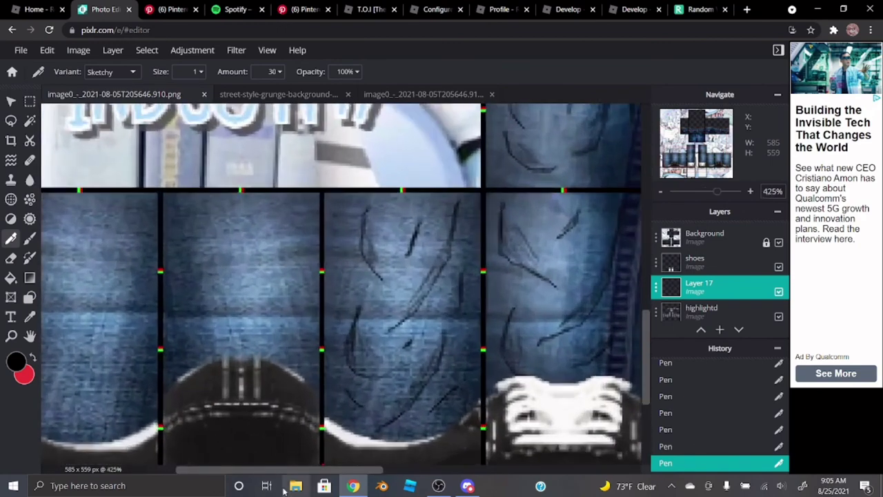
{"action": "left_click_drag", "start_coordinate": [283, 470], "coordinate": [252, 471]}
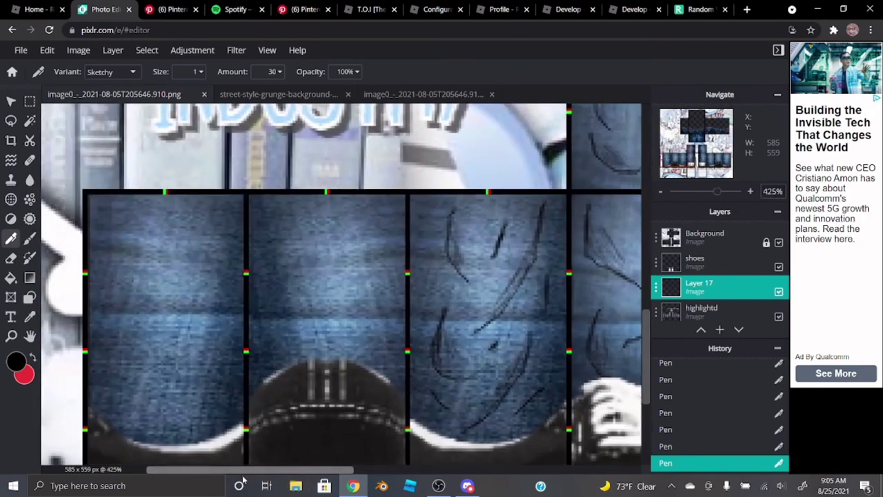
{"action": "scroll", "coordinate": [476, 365], "scroll_direction": "up", "scroll_amount": 5}
{"action": "scroll", "coordinate": [476, 366], "scroll_direction": "down", "scroll_amount": 4}
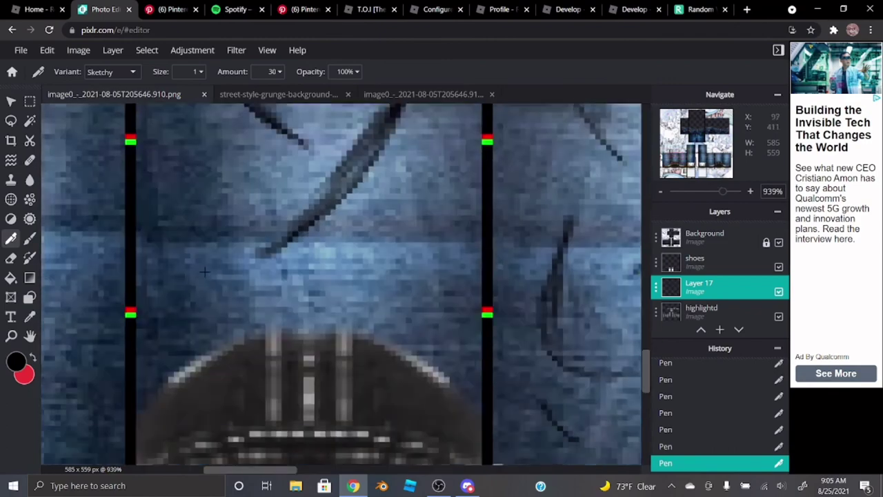
{"action": "scroll", "coordinate": [146, 138], "scroll_direction": "up", "scroll_amount": 2}
{"action": "left_click_drag", "start_coordinate": [146, 138], "coordinate": [266, 330]}
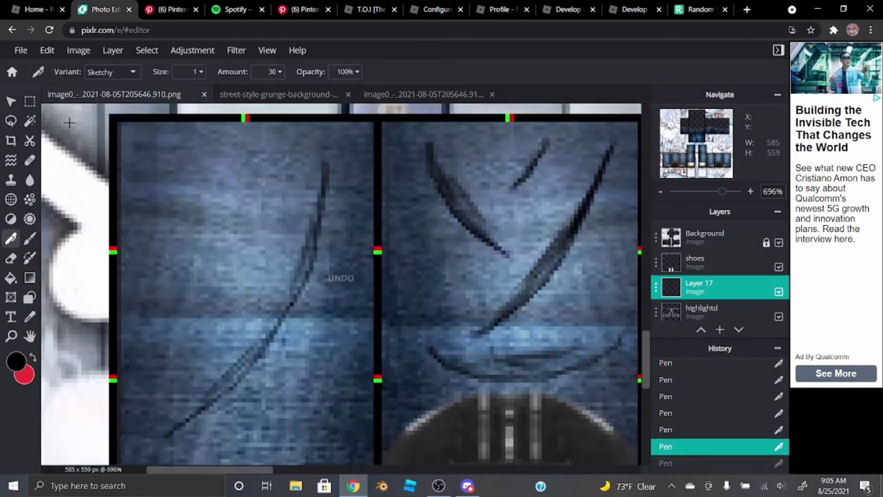
- Draw long curved black crease lines down the outermost panel of the left leg
{"action": "left_click_drag", "start_coordinate": [124, 124], "coordinate": [256, 250]}
{"action": "key", "text": "ctrl+z"}
{"action": "key", "text": "ctrl+z"}
{"action": "key", "text": "ctrl+y"}
{"action": "key", "text": "ctrl+y"}
{"action": "scroll", "coordinate": [130, 126], "scroll_direction": "down", "scroll_amount": 3}
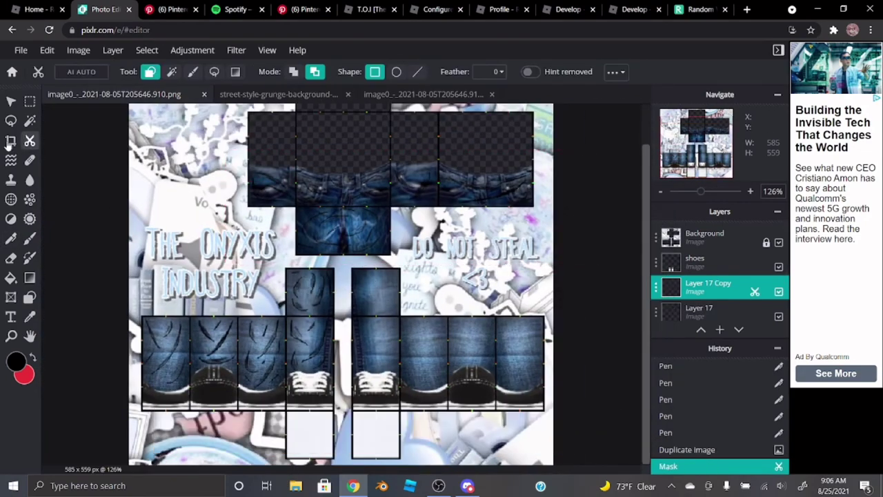
- Mirror the duplicated crease lines horizontally onto the other leg's panels and merge the copy down into Layer 17
{"action": "left_click", "coordinate": [10, 101]}
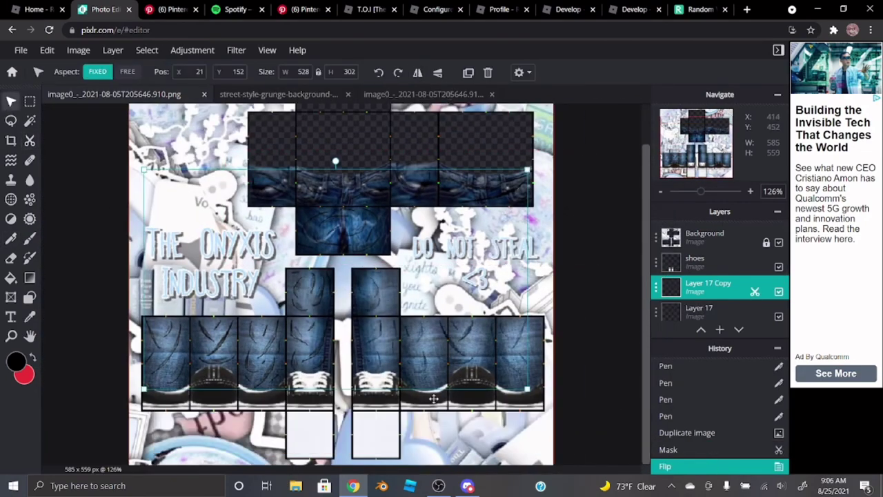
{"action": "scroll", "coordinate": [590, 340], "scroll_direction": "down", "scroll_amount": 2}
{"action": "left_click", "coordinate": [708, 286]}
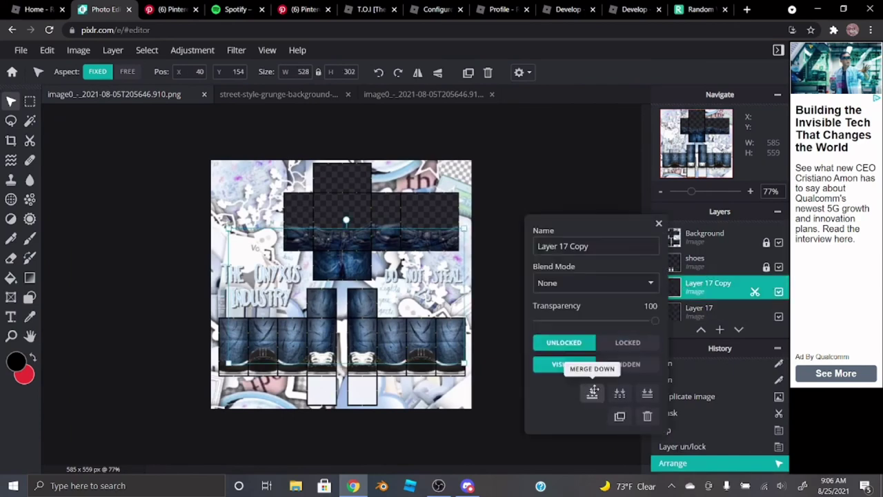
{"action": "left_click", "coordinate": [591, 388]}
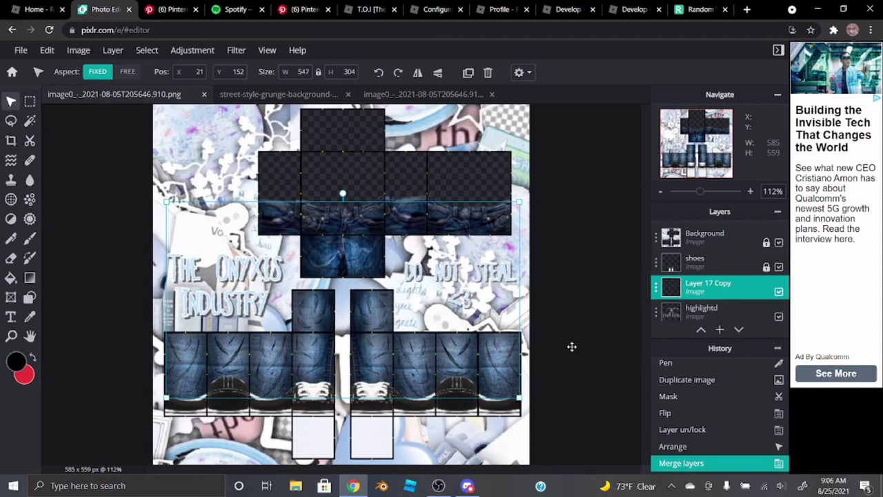
- Rename the merged crease layer as wrinkles
{"action": "left_click", "coordinate": [728, 285]}
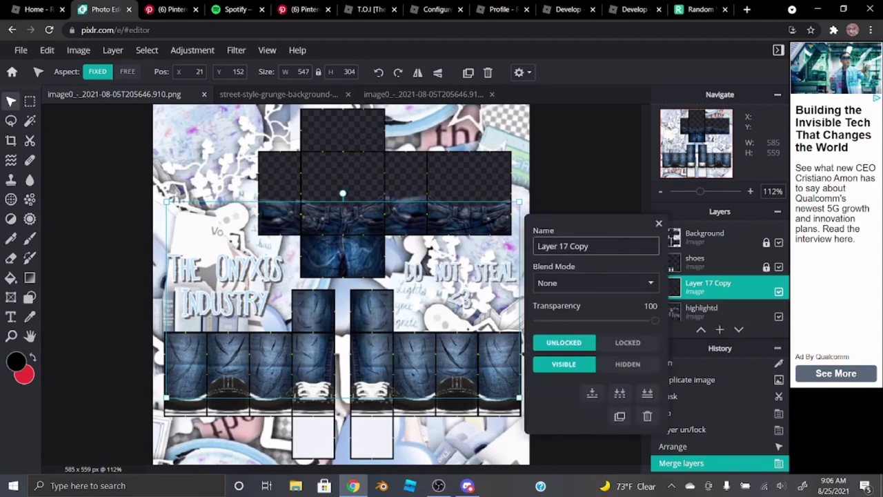
{"action": "left_click", "coordinate": [562, 246]}
{"action": "key", "text": "BackSpace"}
{"action": "type", "text": "wrinkle"}
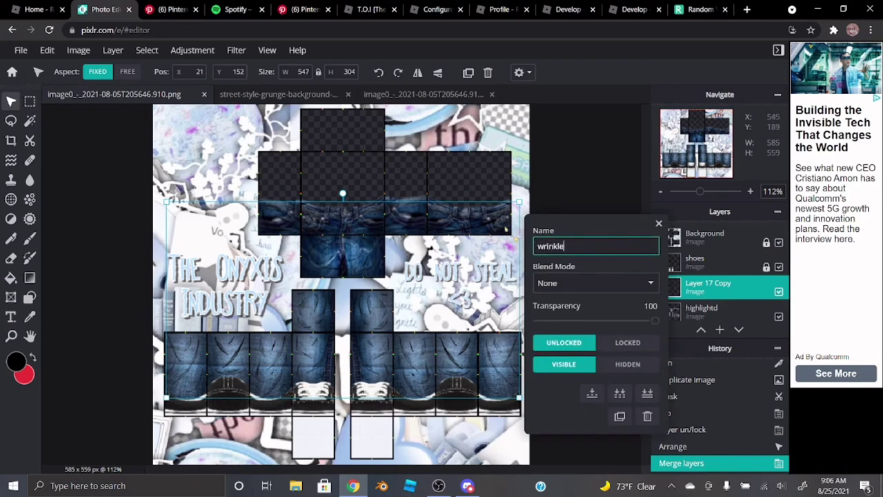
{"action": "type", "text": "s"}
{"action": "key", "text": "Return"}
- Set the wrinkles layer's blend mode to Overlay
{"action": "left_click", "coordinate": [708, 281]}
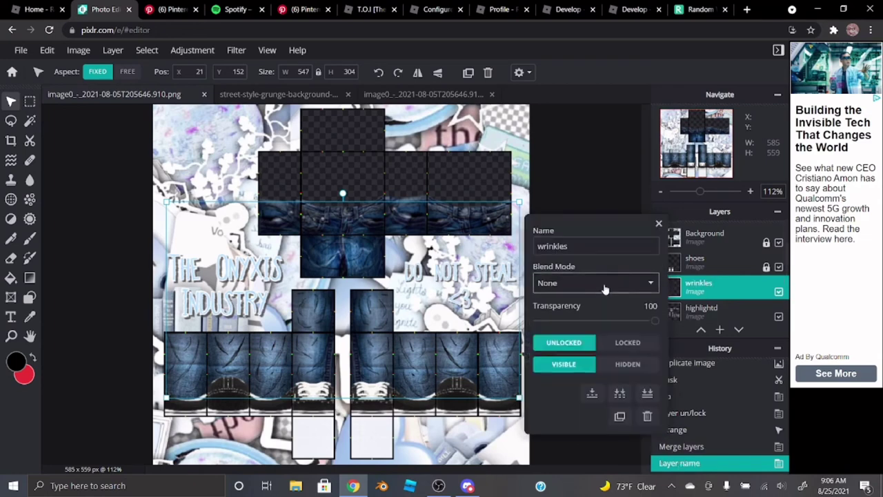
{"action": "left_click", "coordinate": [593, 283]}
{"action": "left_click", "coordinate": [556, 79]}
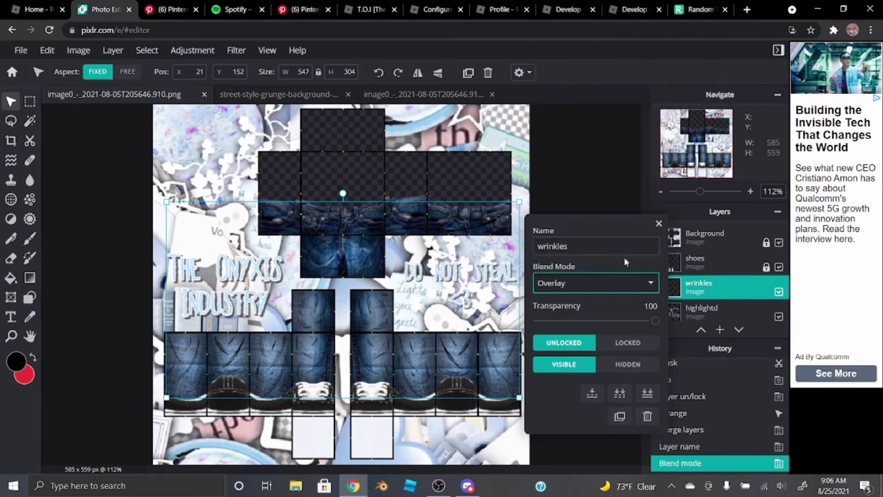
{"action": "left_click", "coordinate": [658, 223]}
{"action": "scroll", "coordinate": [363, 460], "scroll_direction": "up", "scroll_amount": 2}
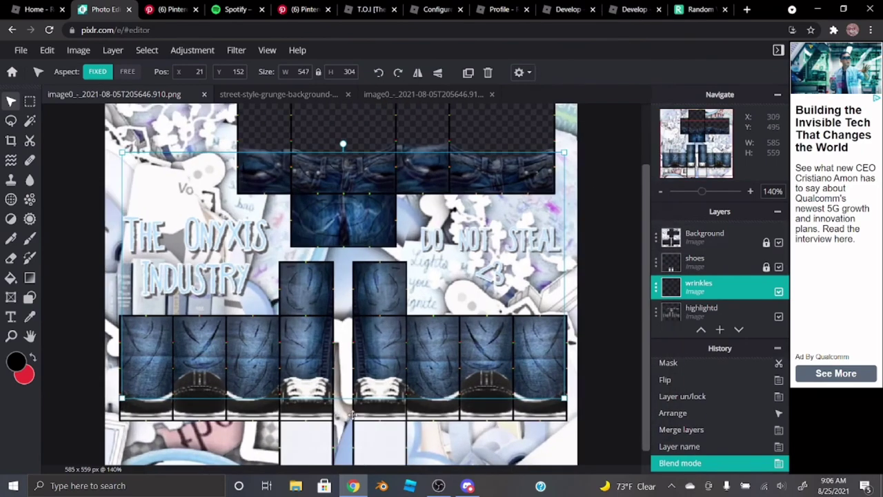
{"action": "scroll", "coordinate": [352, 416], "scroll_direction": "up", "scroll_amount": 2}
{"action": "scroll", "coordinate": [361, 367], "scroll_direction": "down", "scroll_amount": 3}
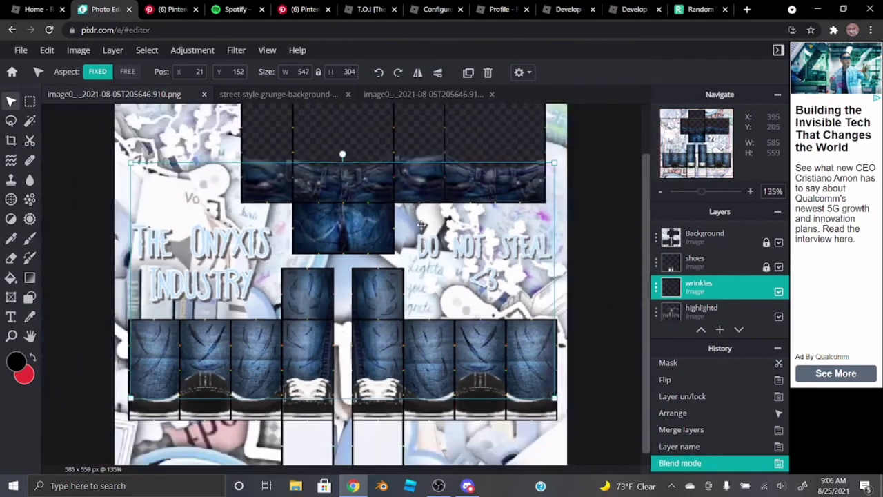
- Apply a Blur filter with amount 10 to the wrinkles layer
{"action": "left_click", "coordinate": [701, 310]}
{"action": "left_click", "coordinate": [696, 287]}
{"action": "left_click", "coordinate": [659, 224]}
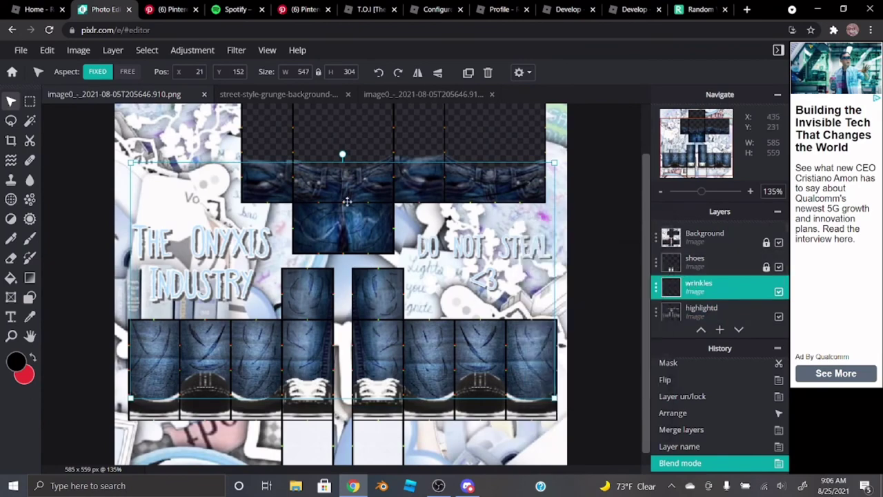
{"action": "left_click", "coordinate": [235, 49]}
{"action": "mouse_move", "coordinate": [318, 88]}
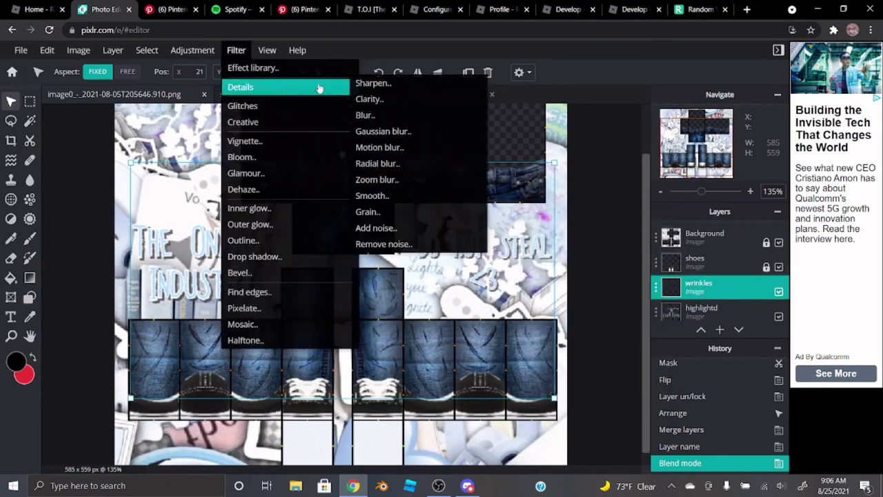
{"action": "left_click", "coordinate": [365, 115]}
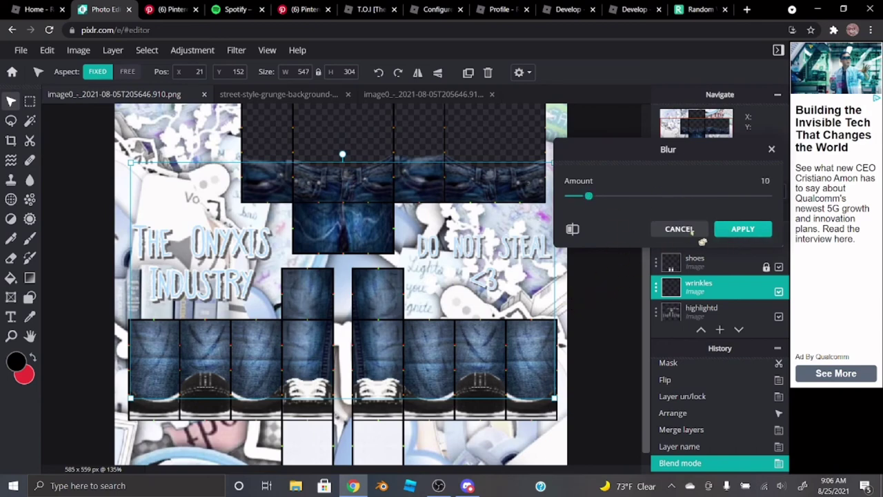
{"action": "left_click", "coordinate": [744, 229]}
- Duplicate the blurred wrinkles layer and set the copy's blend mode to None
{"action": "left_click", "coordinate": [706, 292]}
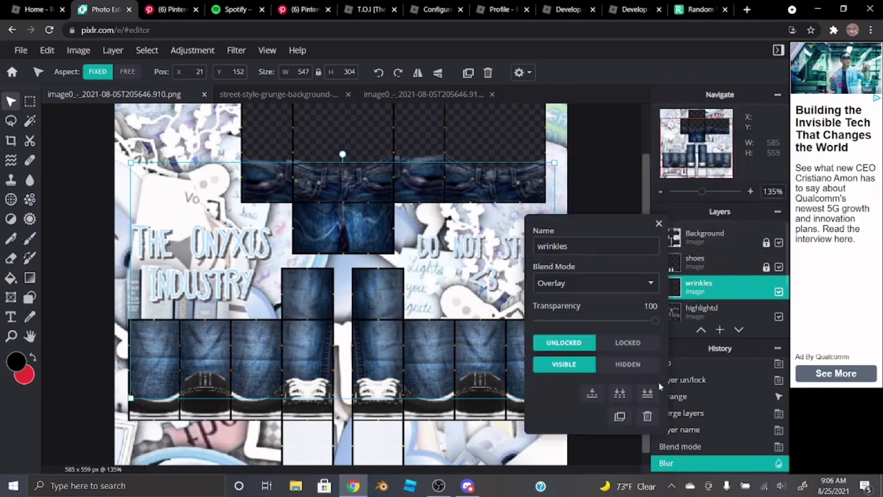
{"action": "left_click", "coordinate": [620, 415]}
{"action": "left_click", "coordinate": [677, 292]}
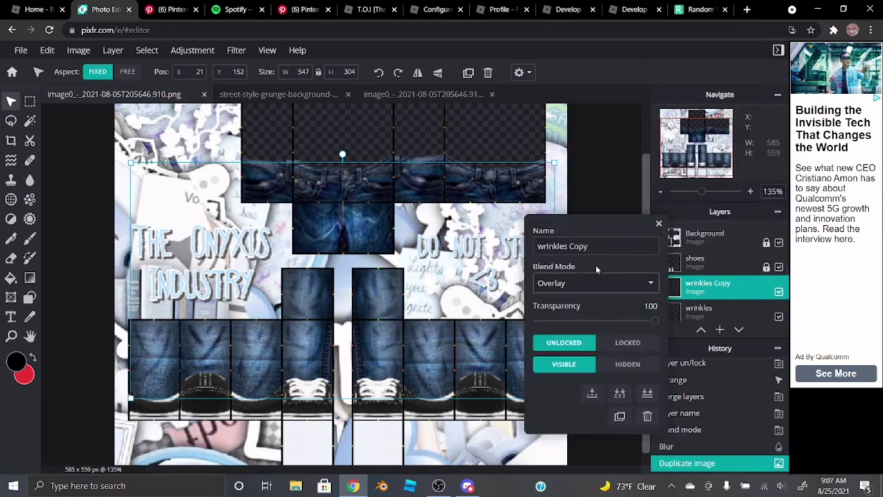
{"action": "left_click", "coordinate": [579, 247]}
{"action": "left_click", "coordinate": [600, 282]}
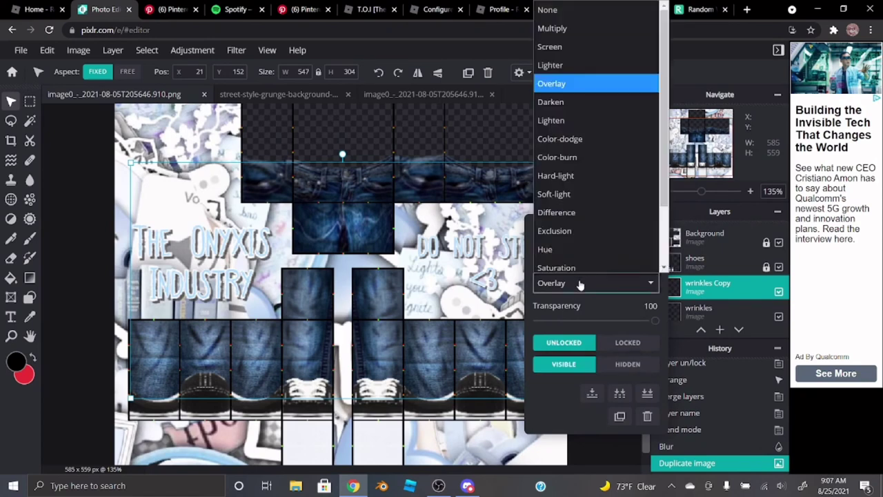
{"action": "left_click", "coordinate": [584, 10]}
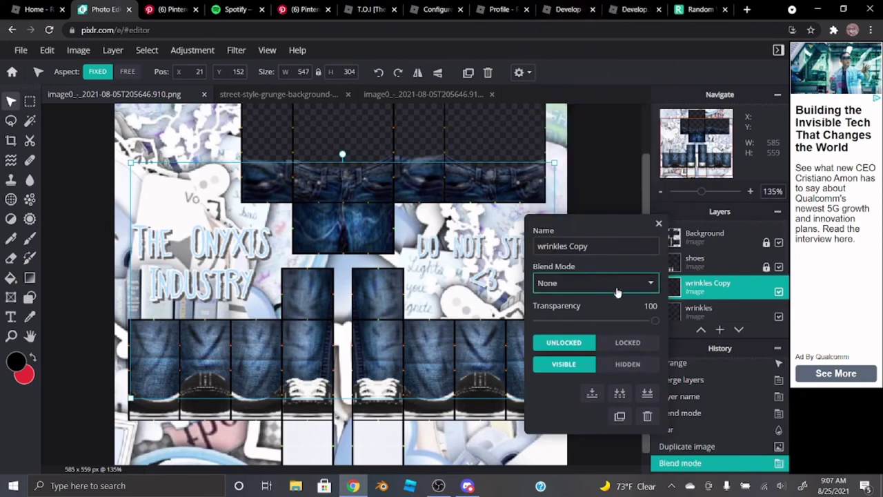
- Invert the colours of the wrinkles Copy layer to turn its dark creases light
{"action": "left_click", "coordinate": [192, 50]}
{"action": "left_click", "coordinate": [193, 351]}
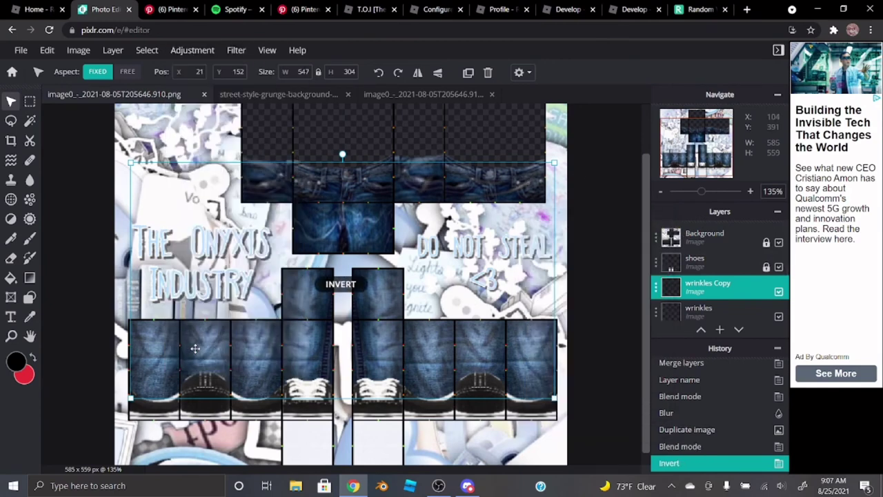
{"action": "left_click", "coordinate": [236, 46]}
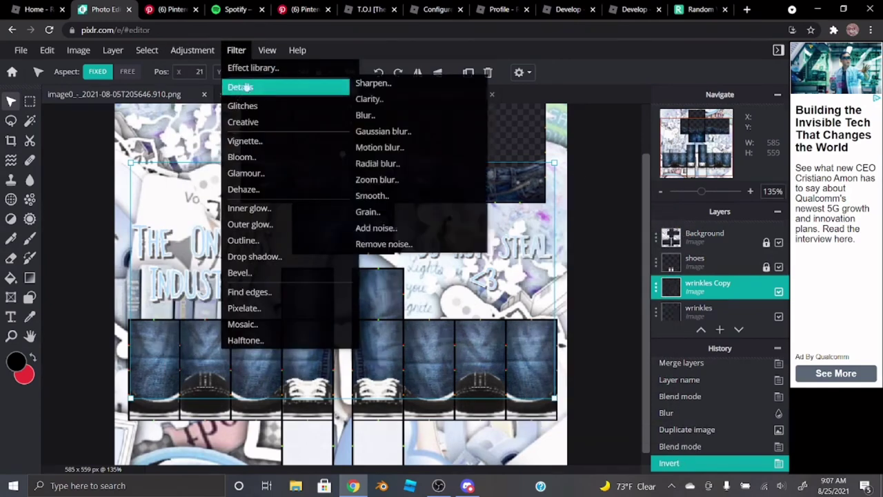
- Adjust the inverted wrinkles Copy layer to brightness 100 and contrast -100
{"action": "left_click", "coordinate": [193, 50]}
{"action": "left_click", "coordinate": [203, 120]}
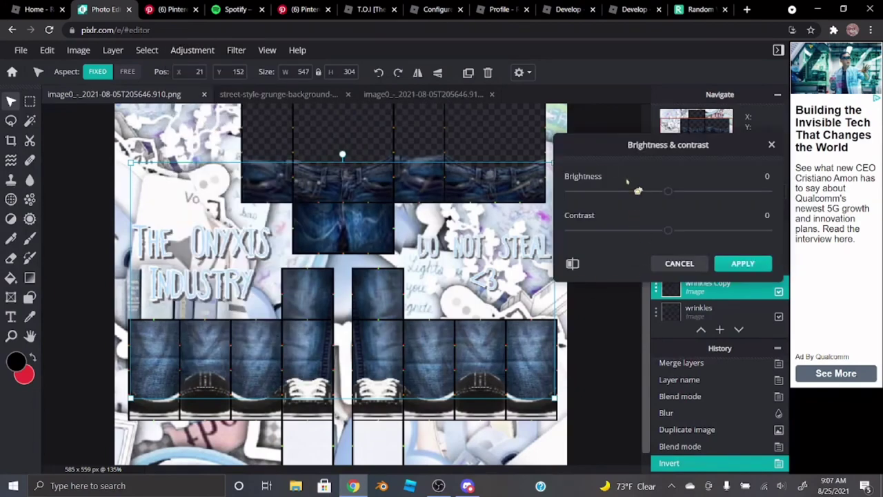
{"action": "left_click_drag", "start_coordinate": [632, 156], "coordinate": [600, 157]}
{"action": "left_click_drag", "start_coordinate": [636, 231], "coordinate": [527, 235]}
{"action": "left_click_drag", "start_coordinate": [638, 193], "coordinate": [737, 194]}
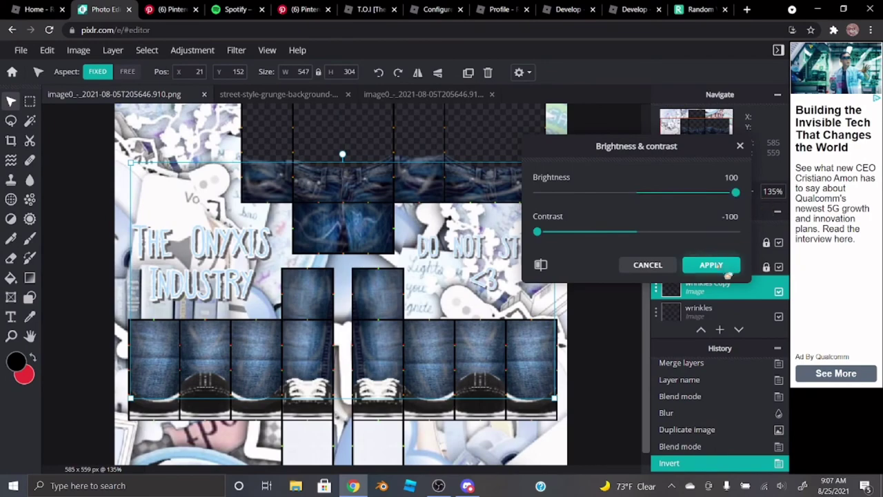
{"action": "left_click", "coordinate": [711, 265]}
- Apply a second brightness and contrast adjustment to the wrinkles Copy layer, with brightness at maximum and contrast at 100
{"action": "left_click", "coordinate": [195, 51]}
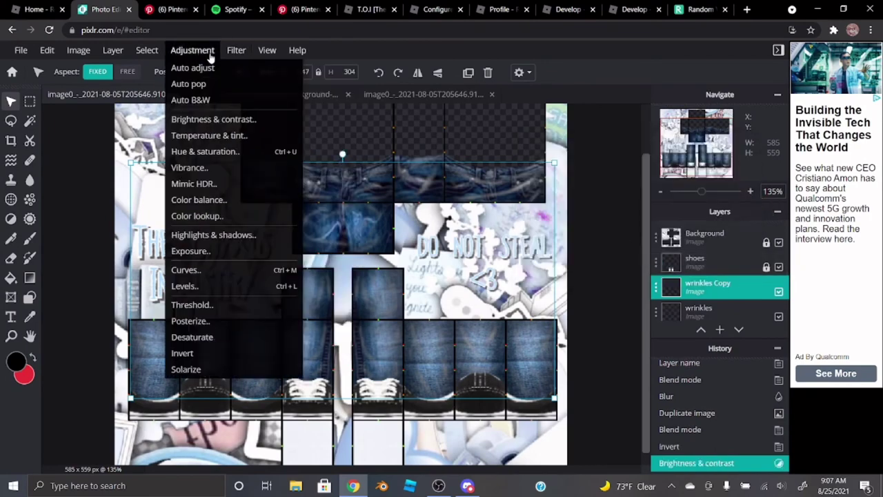
{"action": "left_click", "coordinate": [200, 118]}
{"action": "left_click_drag", "start_coordinate": [636, 263], "coordinate": [735, 262]}
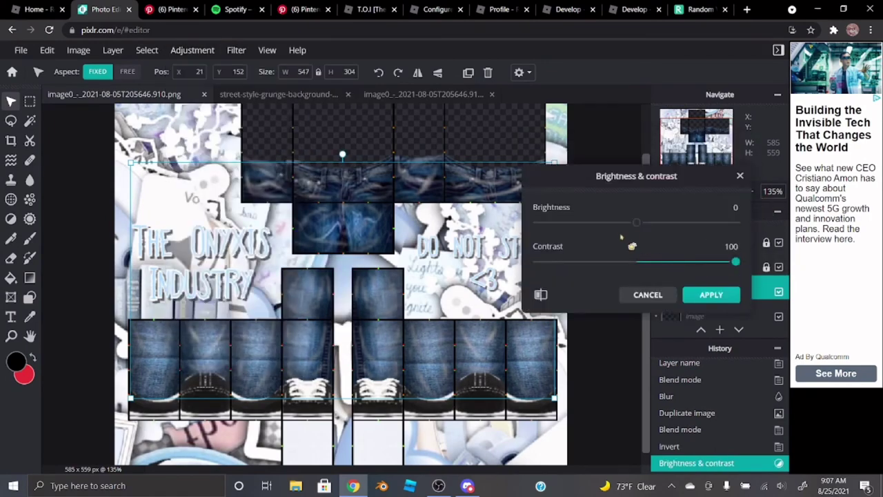
{"action": "left_click_drag", "start_coordinate": [636, 224], "coordinate": [763, 233]}
{"action": "left_click", "coordinate": [709, 296]}
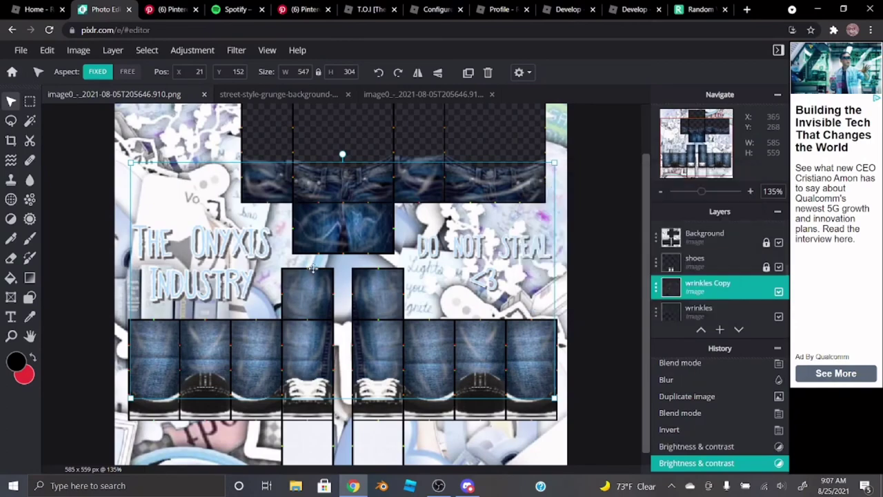
- Shift the light wrinkles Copy layer to X 22, Y 144 so its creases sit slightly offset from the dark ones
{"action": "scroll", "coordinate": [368, 373], "scroll_direction": "up", "scroll_amount": 10}
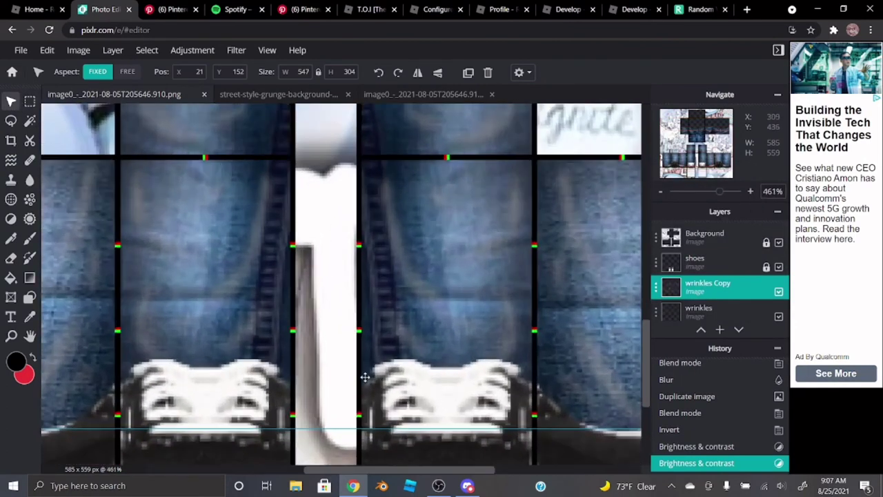
{"action": "left_click_drag", "start_coordinate": [365, 377], "coordinate": [338, 376]}
{"action": "scroll", "coordinate": [365, 372], "scroll_direction": "down", "scroll_amount": 3}
{"action": "scroll", "coordinate": [360, 374], "scroll_direction": "down", "scroll_amount": 3}
{"action": "scroll", "coordinate": [349, 379], "scroll_direction": "up", "scroll_amount": 6}
{"action": "scroll", "coordinate": [338, 376], "scroll_direction": "down", "scroll_amount": 4}
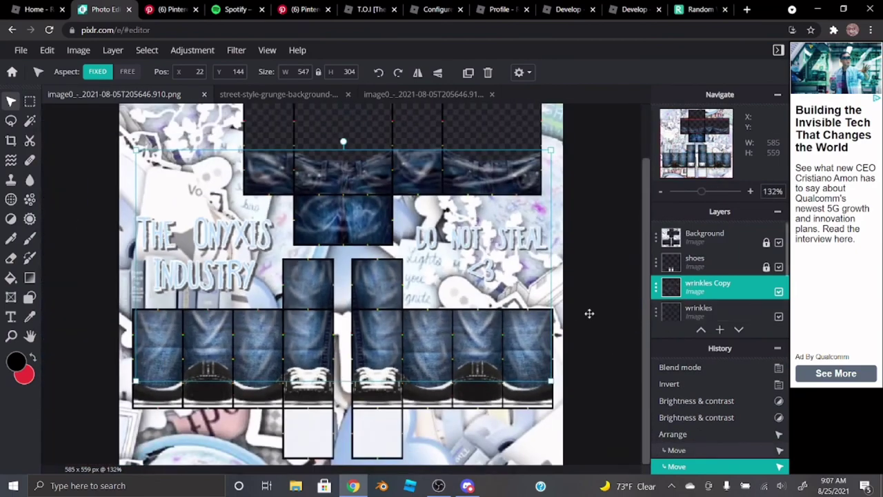
{"action": "scroll", "coordinate": [331, 384], "scroll_direction": "up", "scroll_amount": 2}
- Lower the wrinkles Copy layer's transparency to 62
{"action": "left_click", "coordinate": [686, 293]}
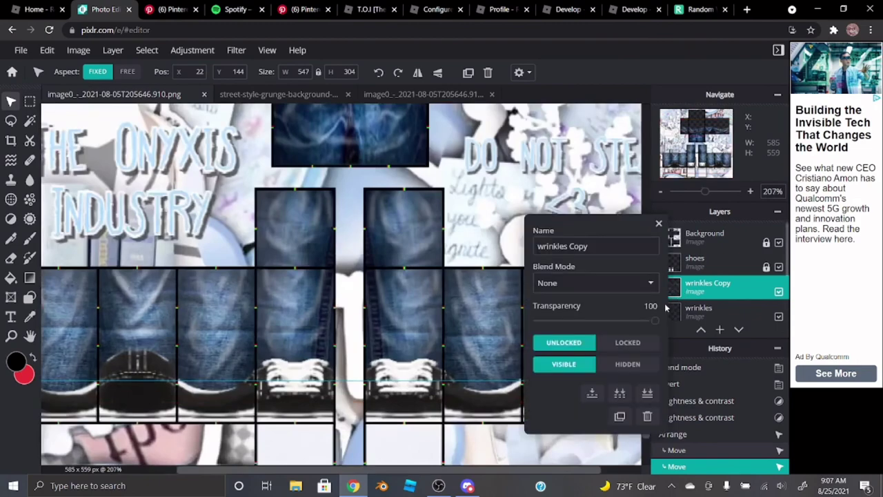
{"action": "left_click_drag", "start_coordinate": [652, 322], "coordinate": [610, 327]}
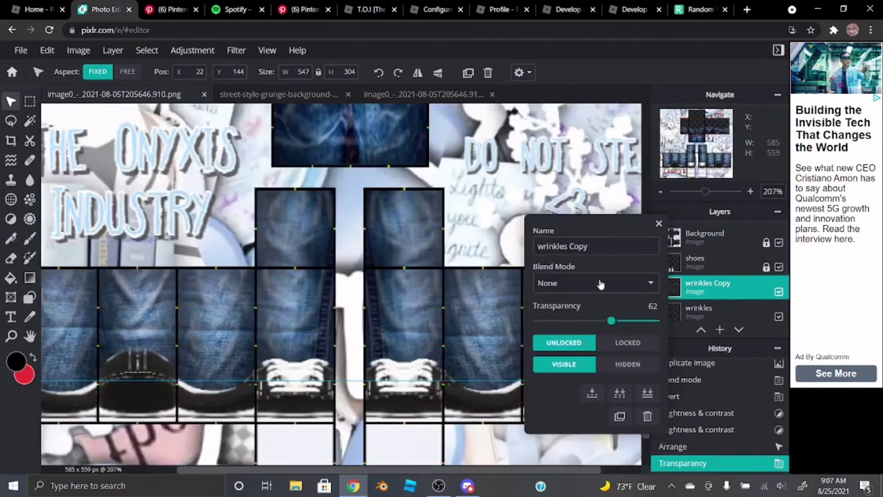
{"action": "left_click", "coordinate": [657, 223]}
{"action": "scroll", "coordinate": [396, 323], "scroll_direction": "down", "scroll_amount": 2}
{"action": "scroll", "coordinate": [395, 322], "scroll_direction": "down", "scroll_amount": 1}
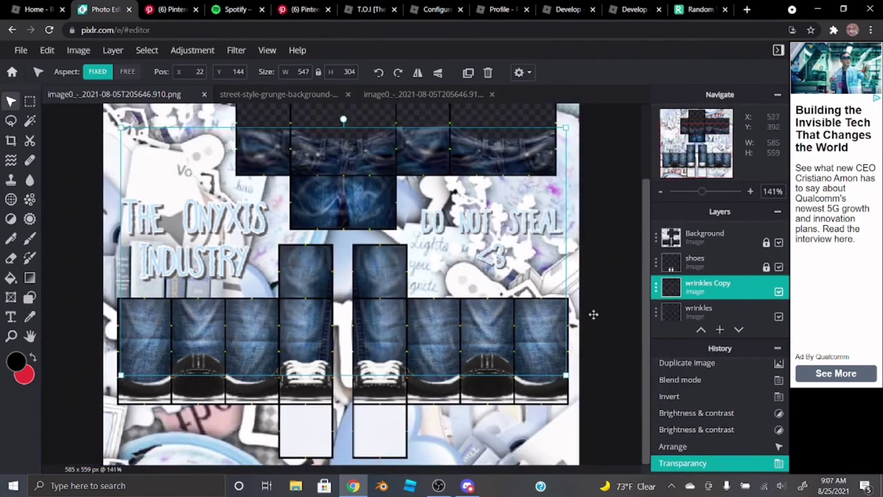
- Reduce the wrinkles Copy layer's transparency further to 24 and deselect the layer
{"action": "left_click", "coordinate": [688, 288]}
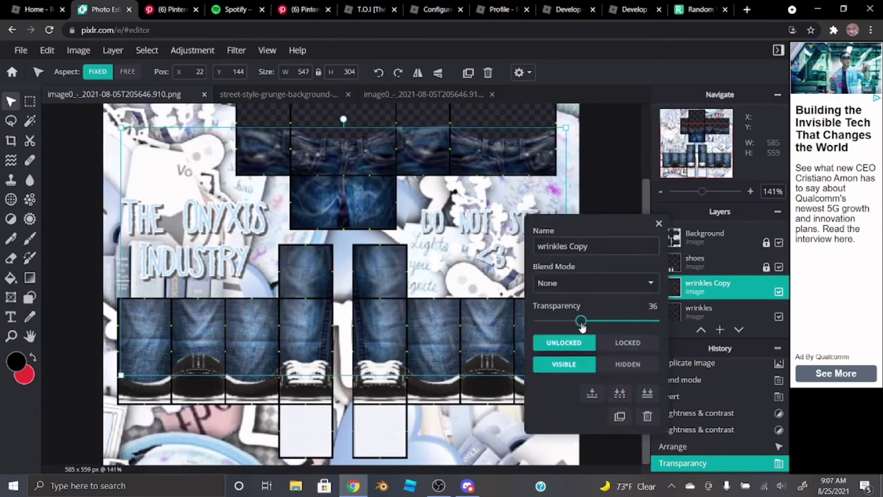
{"action": "left_click_drag", "start_coordinate": [580, 326], "coordinate": [580, 324]}
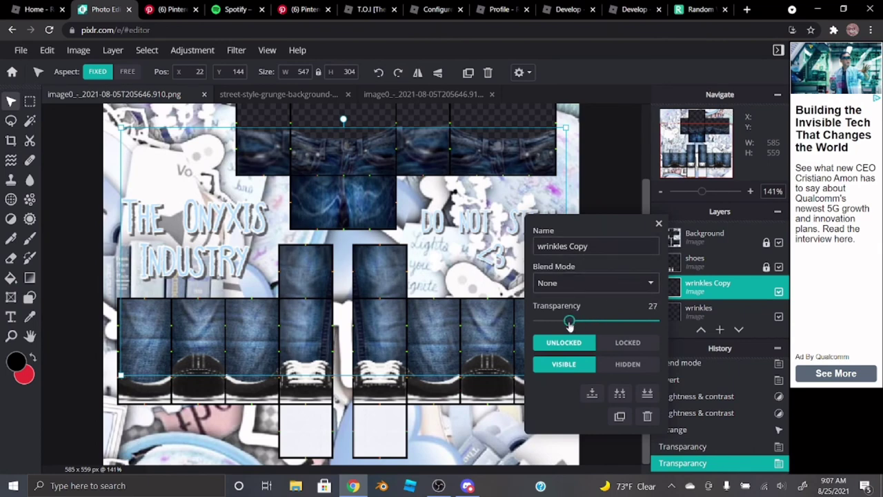
{"action": "left_click_drag", "start_coordinate": [566, 326], "coordinate": [565, 326]}
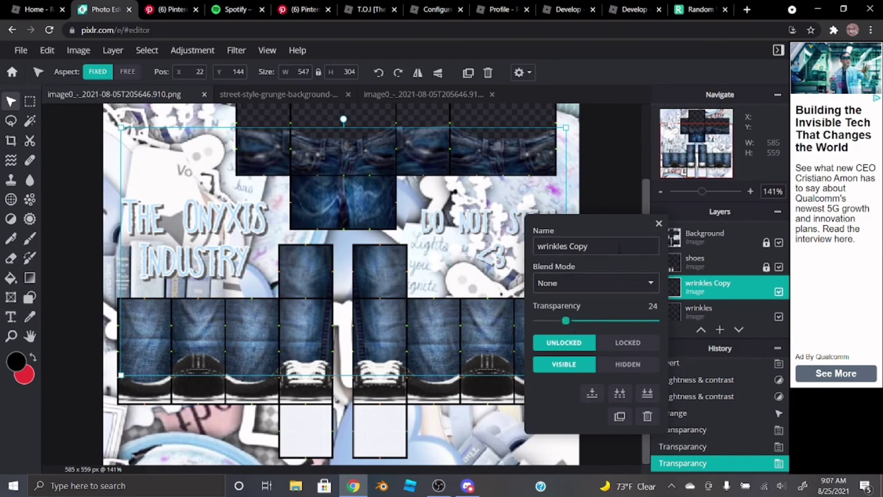
{"action": "left_click", "coordinate": [658, 222]}
{"action": "scroll", "coordinate": [610, 338], "scroll_direction": "down", "scroll_amount": 1}
{"action": "left_click", "coordinate": [601, 371]}
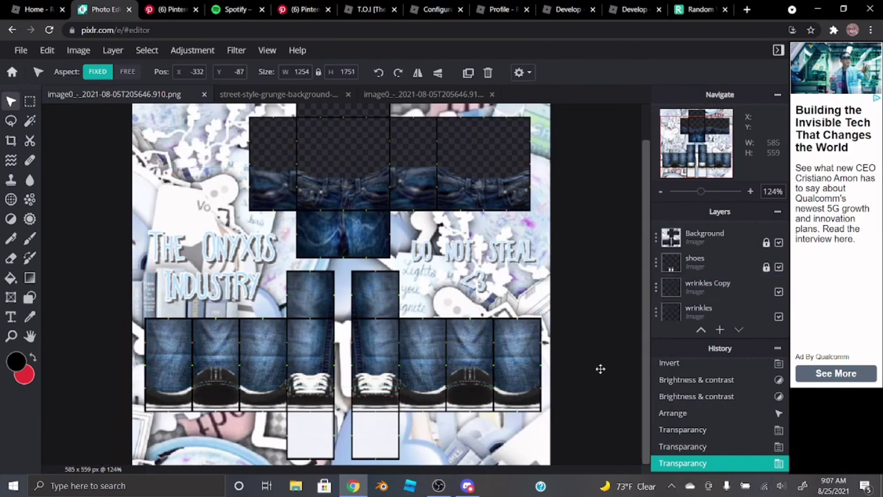
- Set the transparency of the Overlay-blended wrinkles layer to 82
{"action": "double_click", "coordinate": [699, 311]}
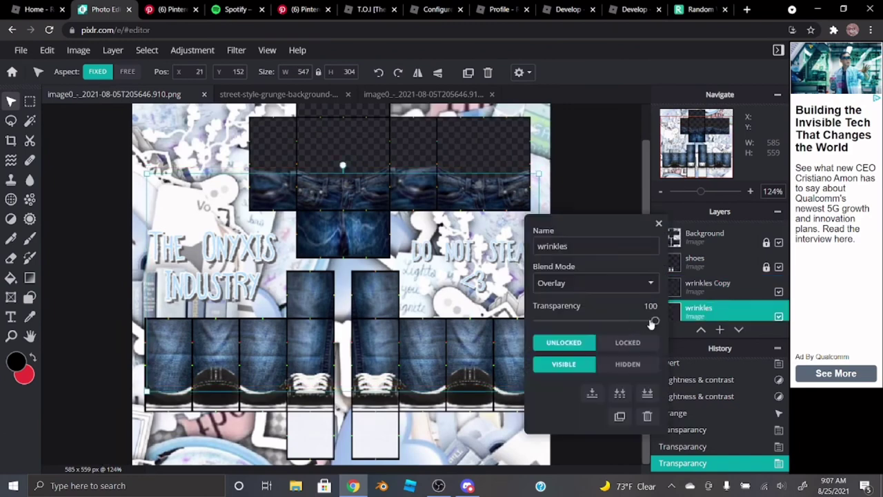
{"action": "left_click_drag", "start_coordinate": [634, 325], "coordinate": [634, 325]}
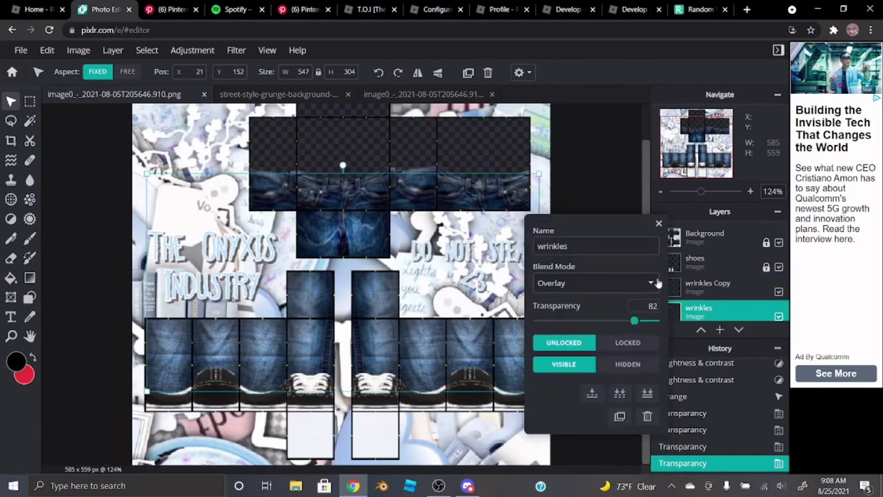
{"action": "left_click", "coordinate": [658, 225]}
{"action": "scroll", "coordinate": [605, 351], "scroll_direction": "down", "scroll_amount": 1}
{"action": "left_click", "coordinate": [605, 351]}
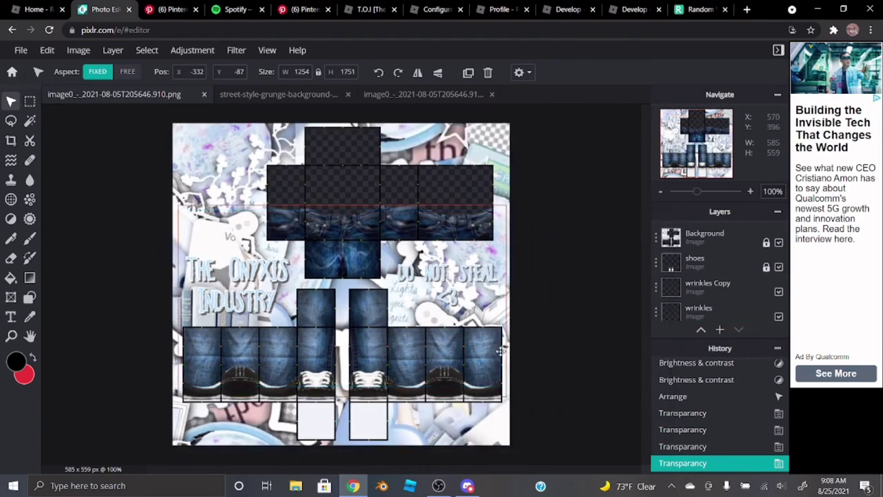
{"action": "scroll", "coordinate": [324, 279], "scroll_direction": "down", "scroll_amount": 1}
{"action": "scroll", "coordinate": [276, 211], "scroll_direction": "up", "scroll_amount": 6}
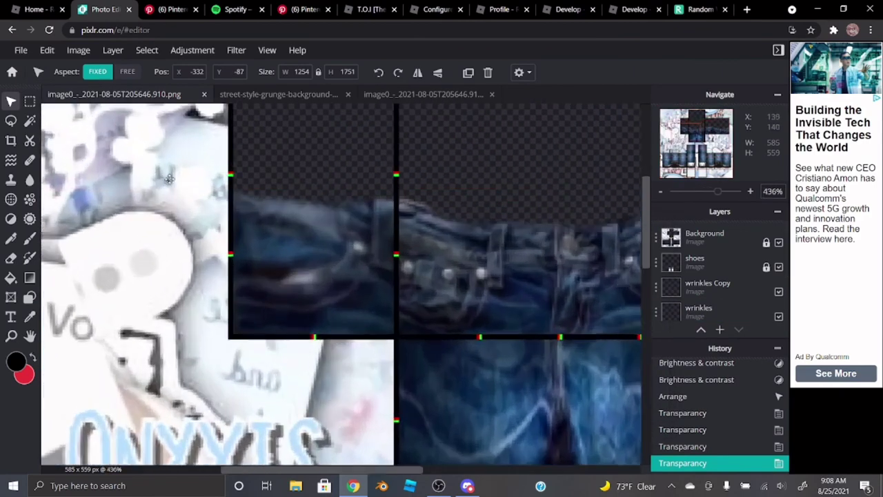
{"action": "scroll", "coordinate": [169, 178], "scroll_direction": "up", "scroll_amount": 1}
{"action": "left_click", "coordinate": [10, 258]}
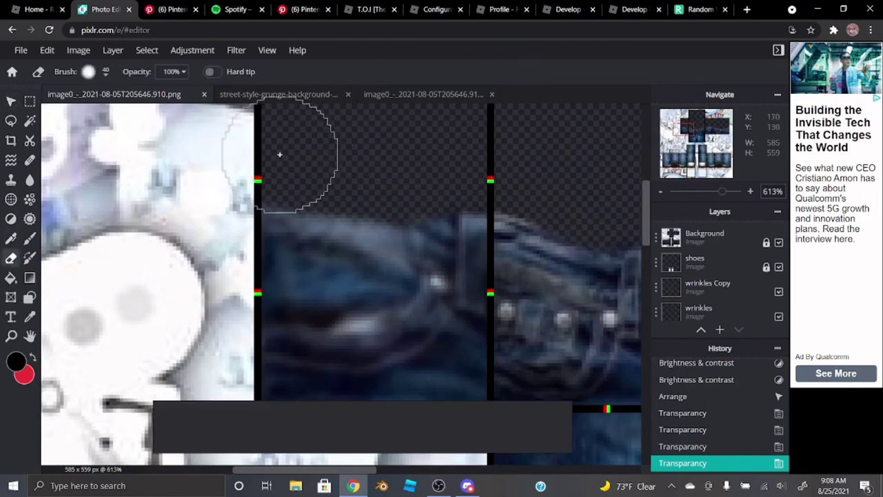
{"action": "left_click_drag", "start_coordinate": [480, 160], "coordinate": [305, 154]}
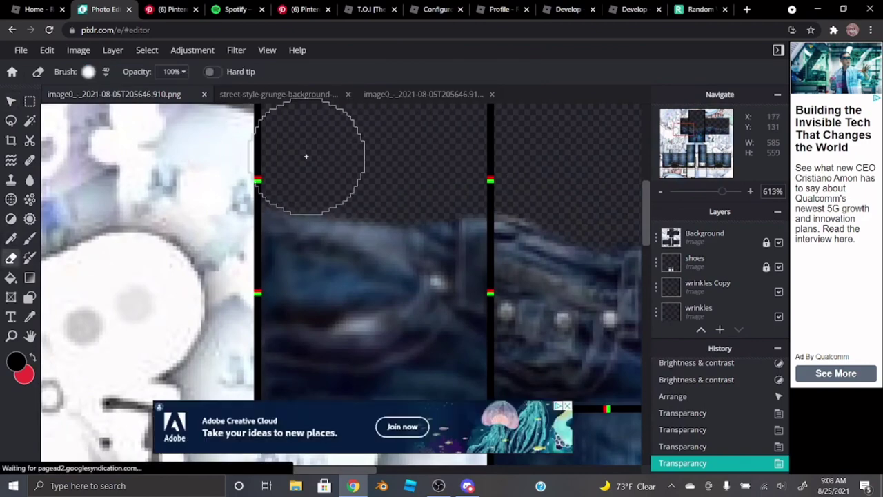
{"action": "scroll", "coordinate": [252, 177], "scroll_direction": "down", "scroll_amount": 2}
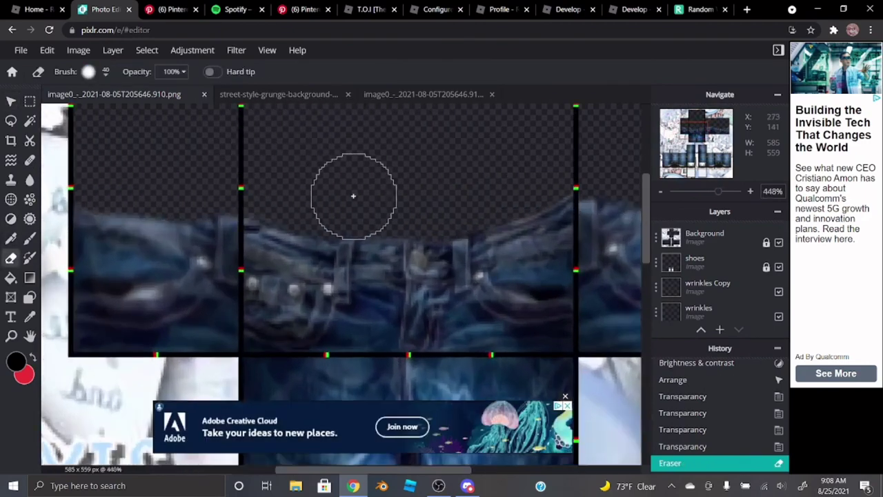
{"action": "mouse_move", "coordinate": [476, 200]}
{"action": "left_mouse_down"}
{"action": "mouse_move", "coordinate": [546, 179]}
{"action": "mouse_move", "coordinate": [503, 197]}
{"action": "mouse_move", "coordinate": [383, 195]}
{"action": "left_mouse_up"}
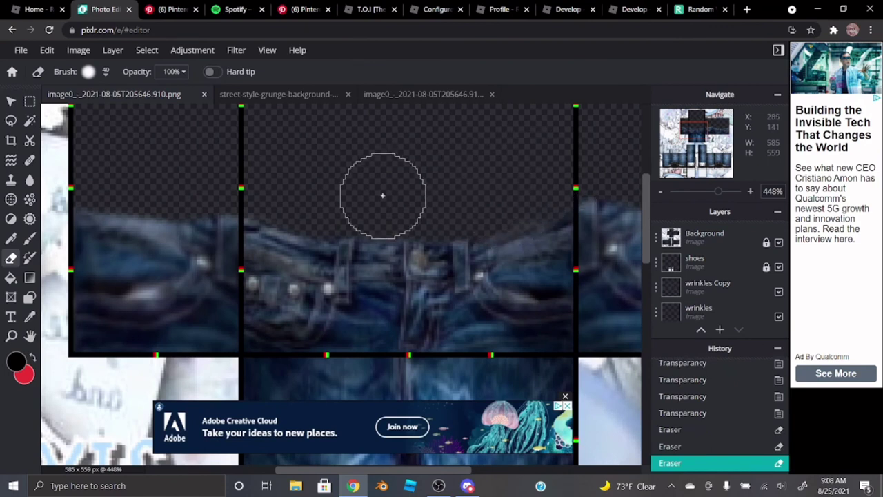
{"action": "scroll", "coordinate": [739, 272], "scroll_direction": "down", "scroll_amount": 2}
{"action": "left_click", "coordinate": [47, 51]}
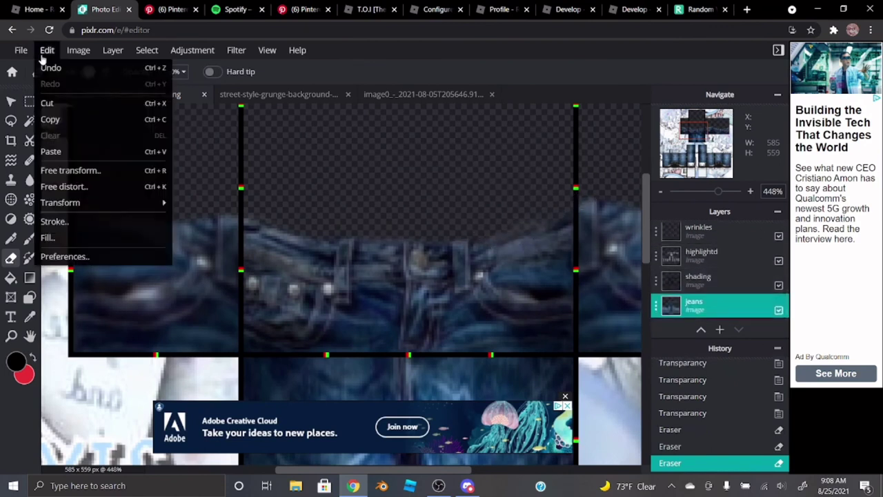
{"action": "left_click", "coordinate": [50, 67]}
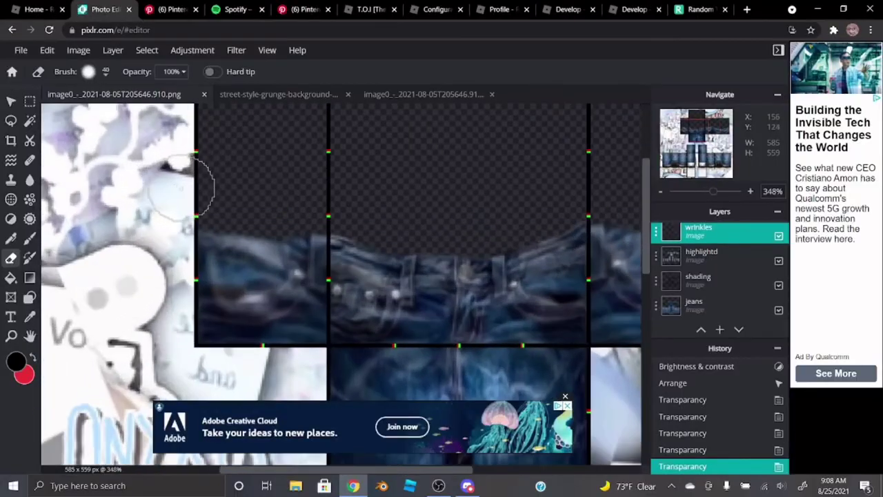
- Erase the area above the waistband on the torso panels of the wrinkles layer with the size 40 soft eraser
{"action": "scroll", "coordinate": [196, 188], "scroll_direction": "up", "scroll_amount": 2}
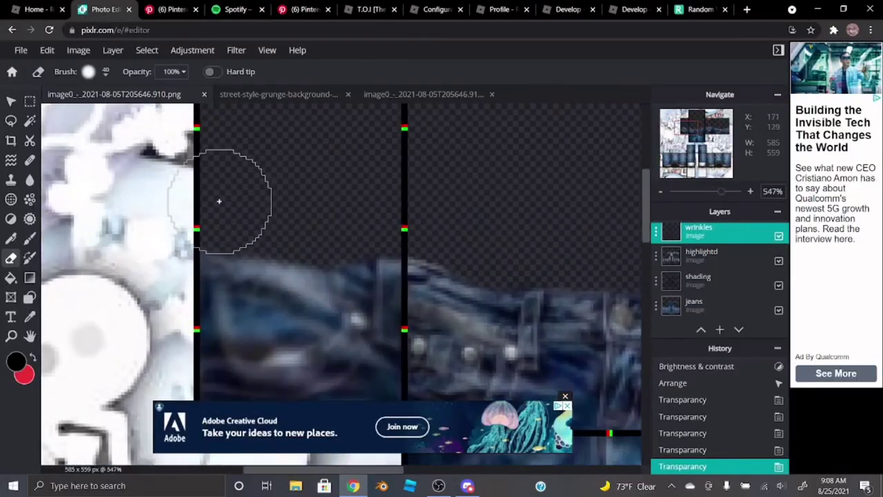
{"action": "left_click", "coordinate": [459, 231]}
{"action": "scroll", "coordinate": [266, 223], "scroll_direction": "down", "scroll_amount": 5}
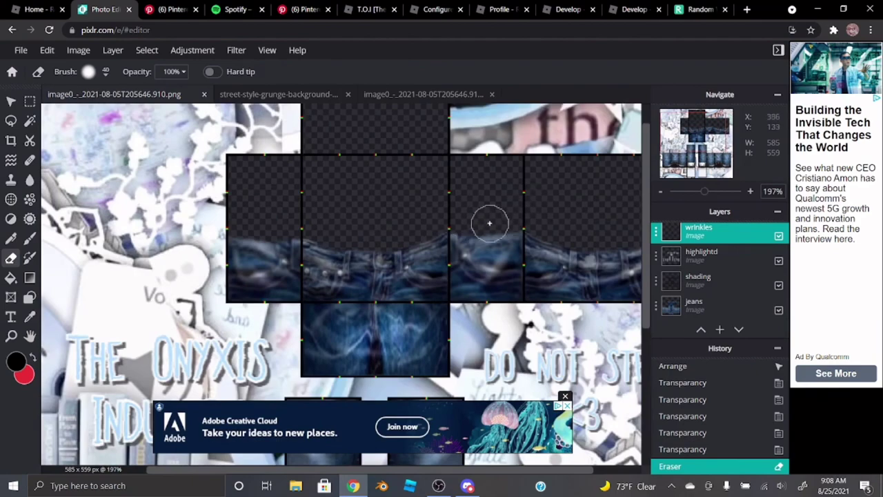
{"action": "left_click", "coordinate": [462, 223]}
{"action": "scroll", "coordinate": [455, 206], "scroll_direction": "down", "scroll_amount": 2}
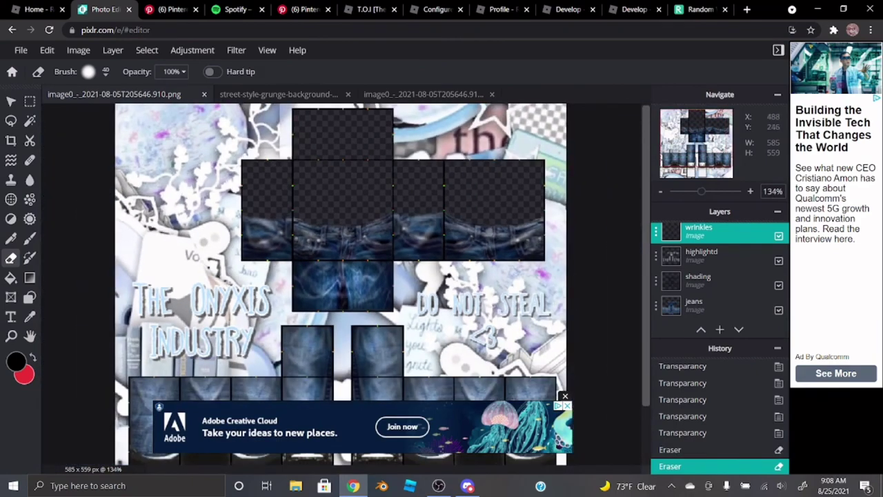
{"action": "scroll", "coordinate": [496, 220], "scroll_direction": "down", "scroll_amount": 1}
{"action": "left_click", "coordinate": [567, 397]}
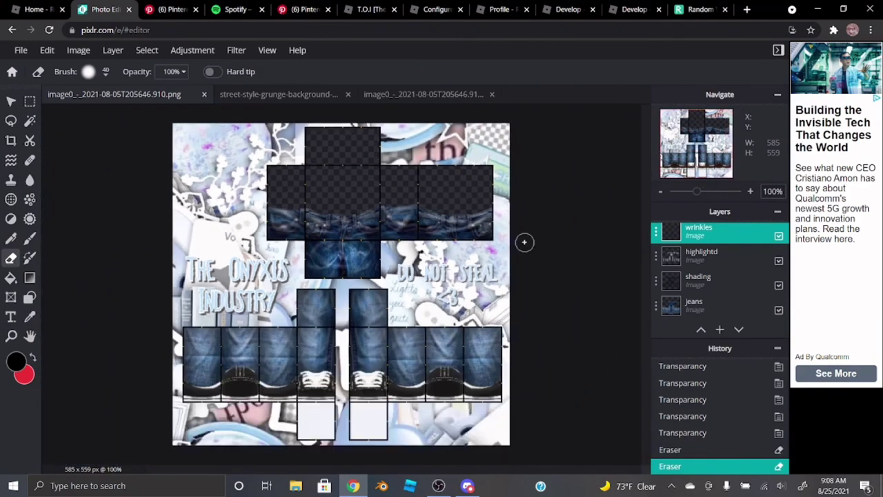
- Set the wrinkles Copy layer's transparency to 15
{"action": "key", "text": "ctrl+j"}
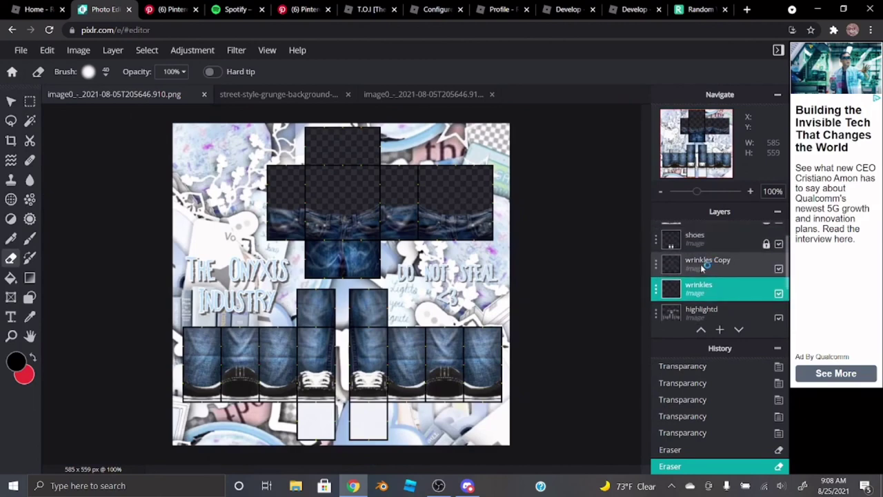
{"action": "double_click", "coordinate": [700, 264]}
{"action": "left_click_drag", "start_coordinate": [610, 324], "coordinate": [556, 328]}
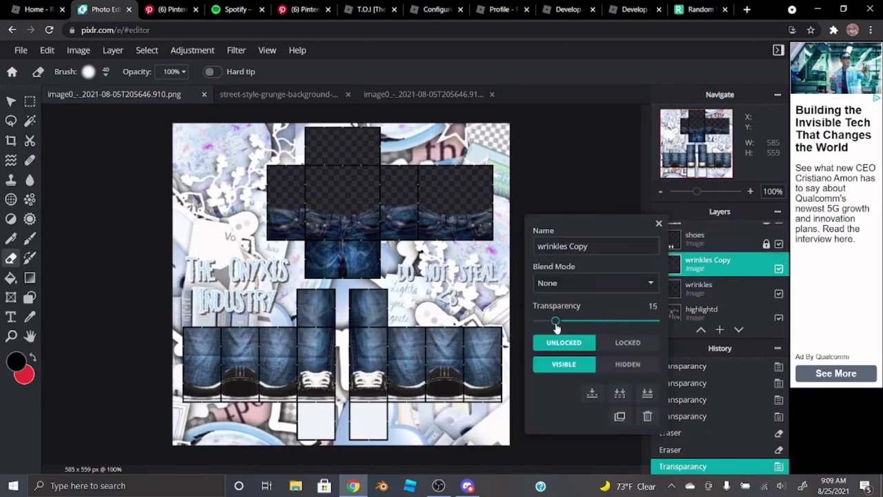
{"action": "left_click", "coordinate": [658, 223]}
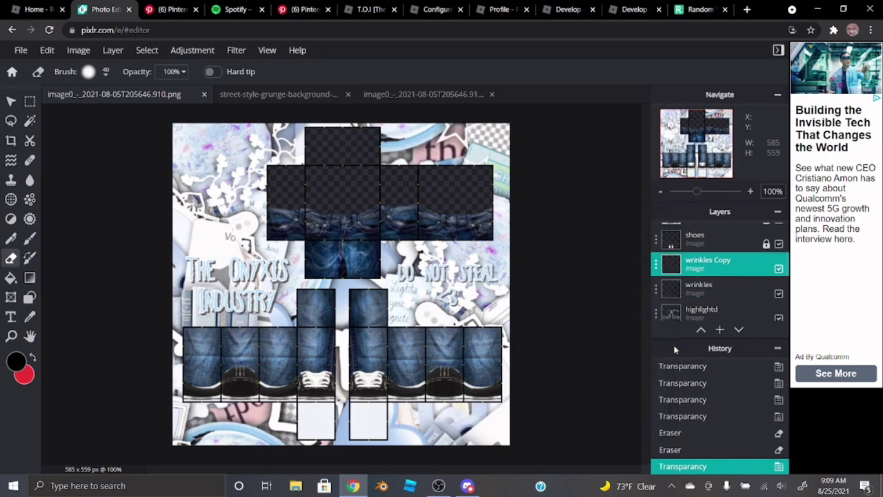
- Set the transparency of the Overlay-blended wrinkles layer to 60
{"action": "double_click", "coordinate": [724, 288]}
{"action": "left_click_drag", "start_coordinate": [652, 322], "coordinate": [607, 324]}
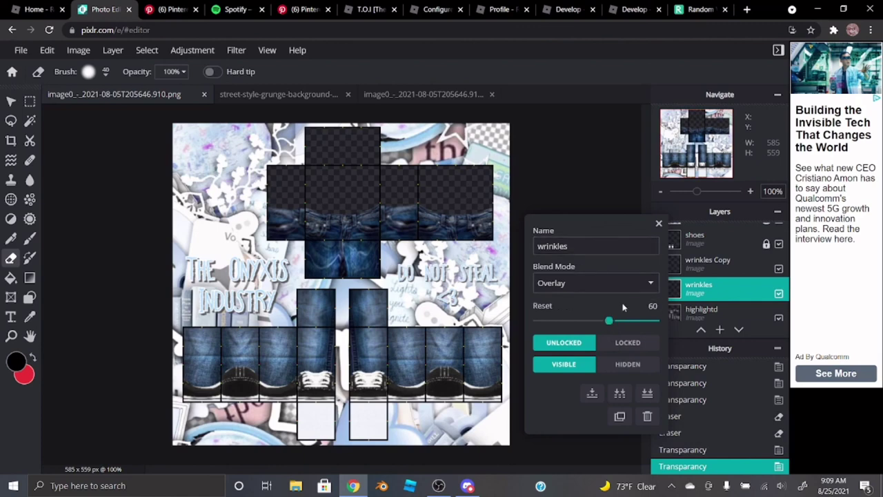
{"action": "left_click", "coordinate": [658, 224]}
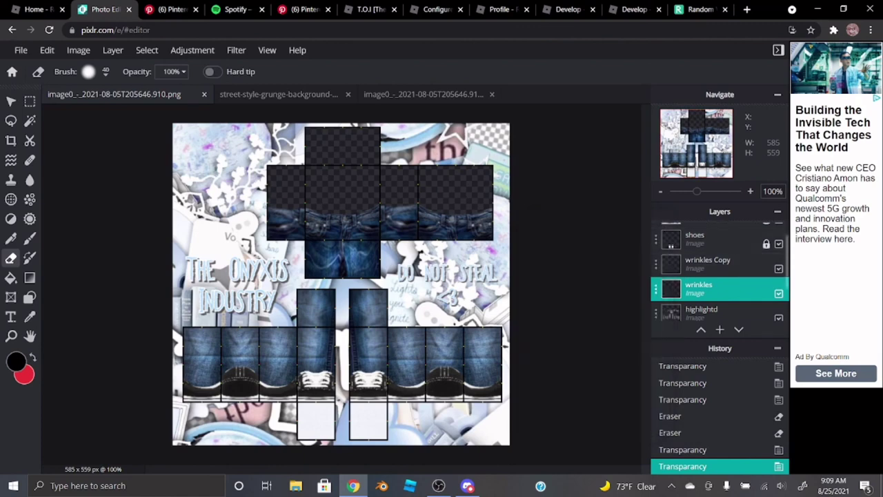
{"action": "scroll", "coordinate": [505, 308], "scroll_direction": "down", "scroll_amount": 2}
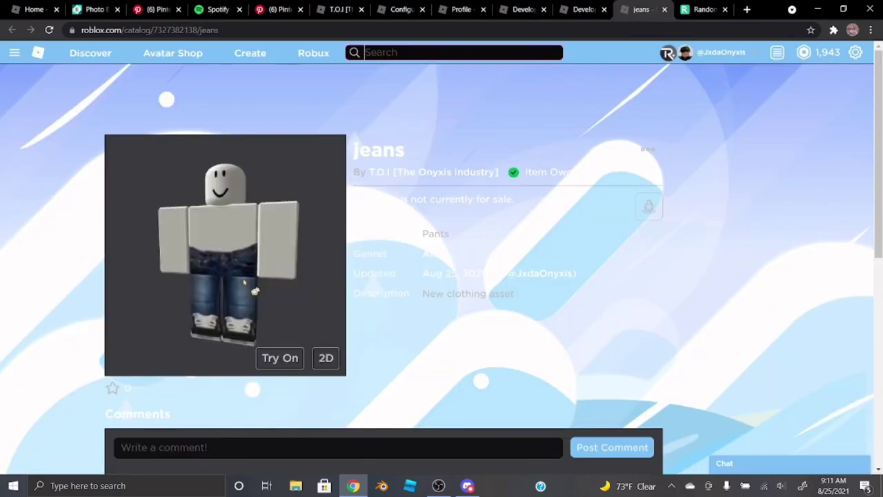
- On the uploaded jeans' Roblox catalog page, examine the 3D mannequin's waist, legs and shoes up close from the front and side
{"action": "scroll", "coordinate": [255, 295], "scroll_direction": "up", "scroll_amount": 3}
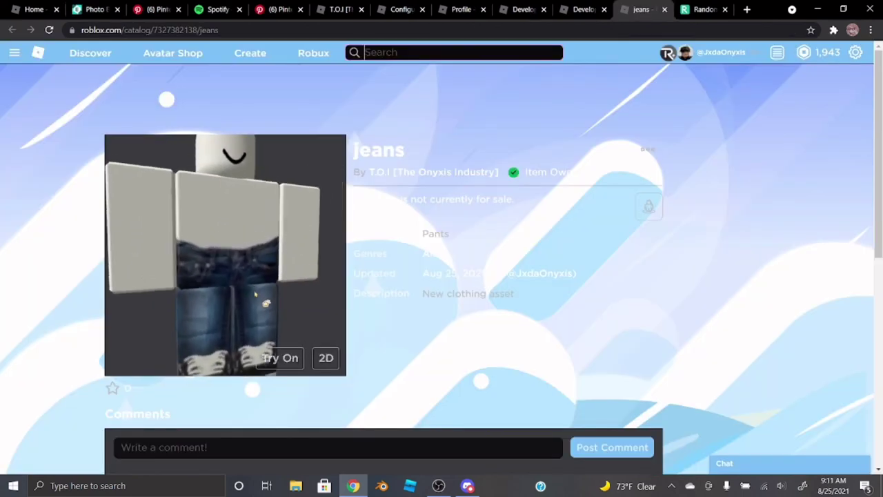
{"action": "mouse_move", "coordinate": [255, 295]}
{"action": "left_mouse_down"}
{"action": "mouse_move", "coordinate": [276, 296]}
{"action": "mouse_move", "coordinate": [248, 307]}
{"action": "left_mouse_up"}
{"action": "scroll", "coordinate": [241, 296], "scroll_direction": "down", "scroll_amount": 3}
{"action": "scroll", "coordinate": [250, 298], "scroll_direction": "down", "scroll_amount": 2}
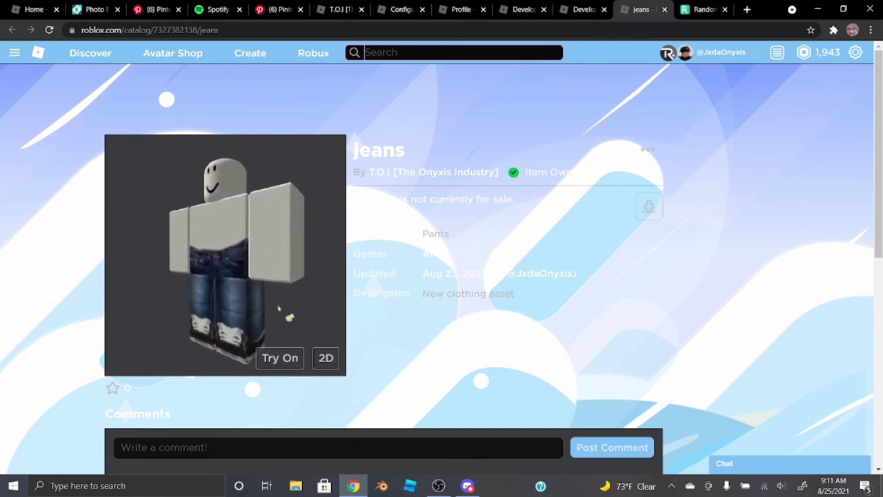
{"action": "left_click_drag", "start_coordinate": [286, 311], "coordinate": [263, 316]}
{"action": "scroll", "coordinate": [296, 310], "scroll_direction": "up", "scroll_amount": 3}
{"action": "scroll", "coordinate": [279, 323], "scroll_direction": "down", "scroll_amount": 3}
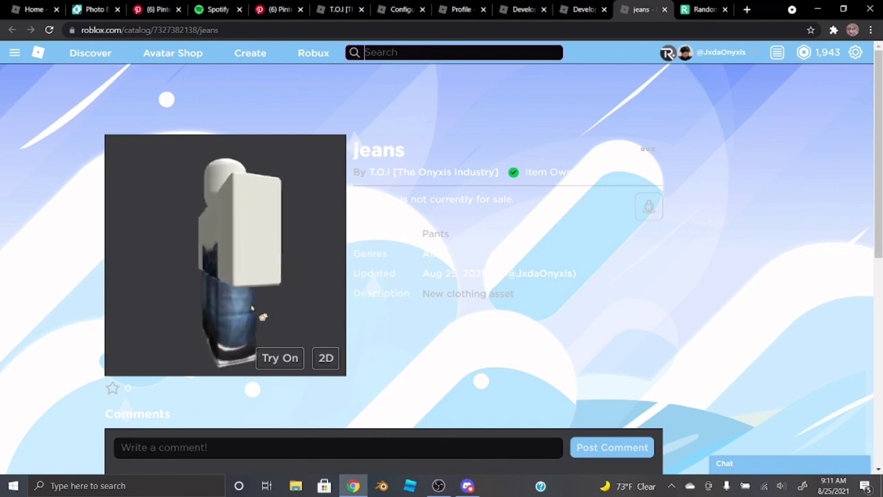
{"action": "left_click_drag", "start_coordinate": [195, 310], "coordinate": [208, 310]}
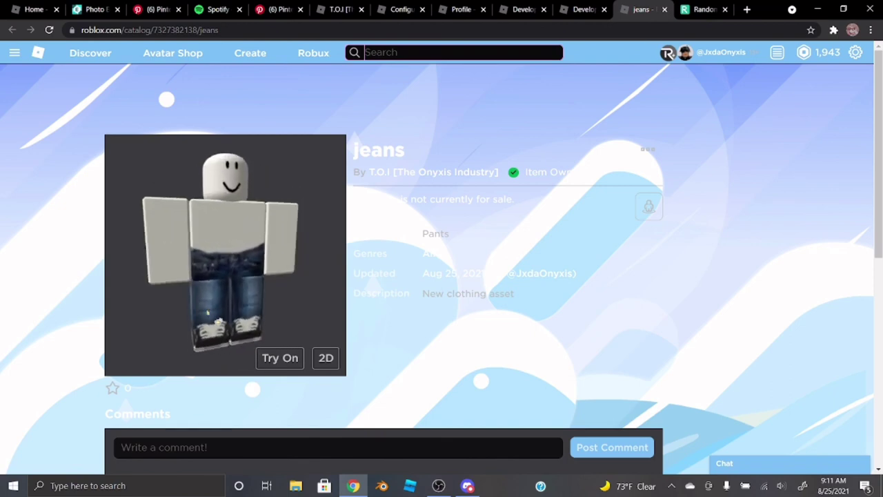
- Try the jeans on the avatar in the 2D preview, and return to the plain 3D mannequin with them taken off
{"action": "left_click", "coordinate": [271, 358]}
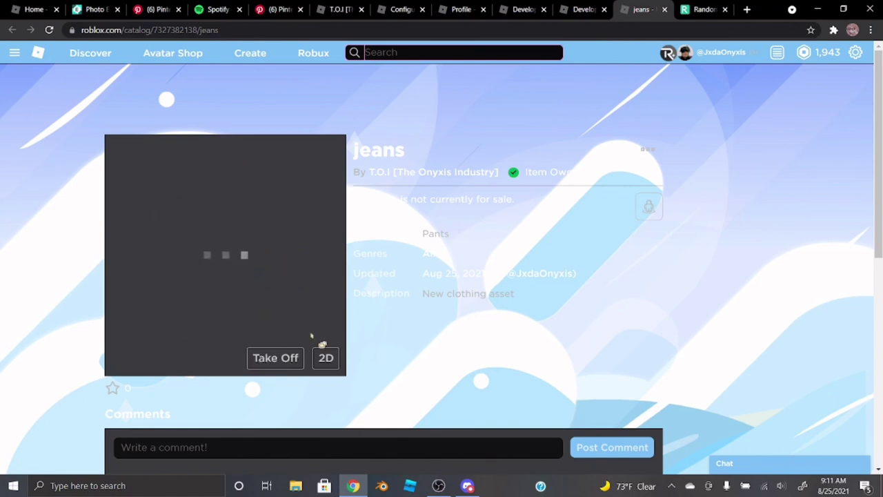
{"action": "left_click", "coordinate": [324, 358]}
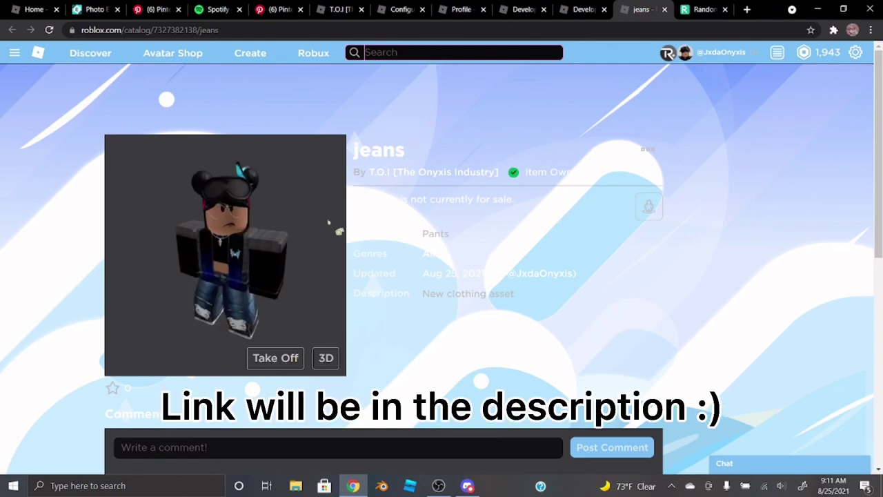
{"action": "left_click", "coordinate": [319, 359]}
{"action": "left_click", "coordinate": [290, 360]}
{"action": "left_click_drag", "start_coordinate": [294, 293], "coordinate": [246, 319]}
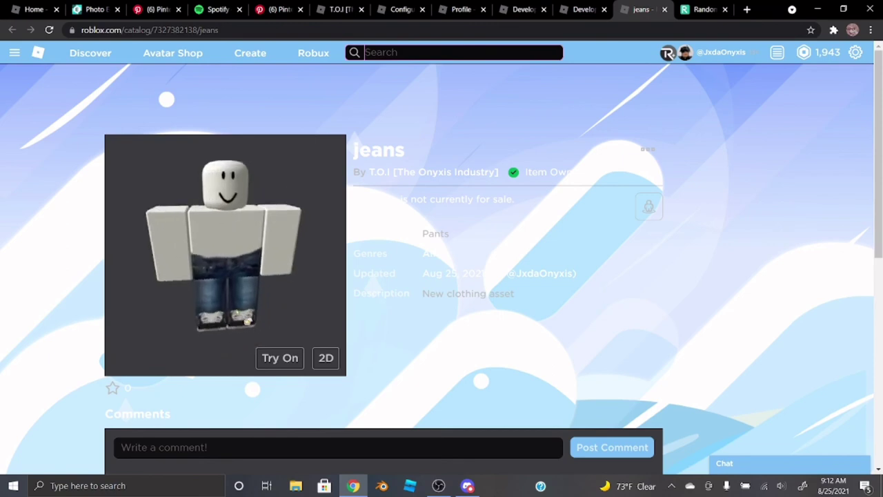
{"action": "left_click_drag", "start_coordinate": [335, 345], "coordinate": [321, 358]}
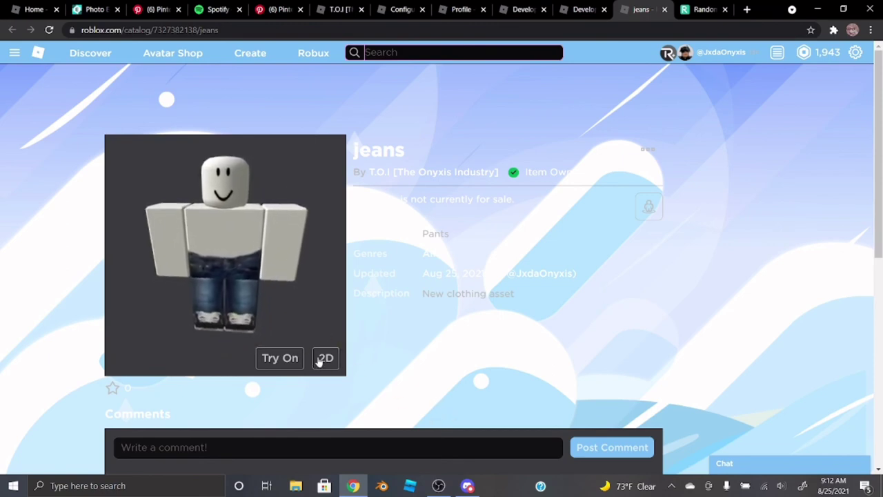